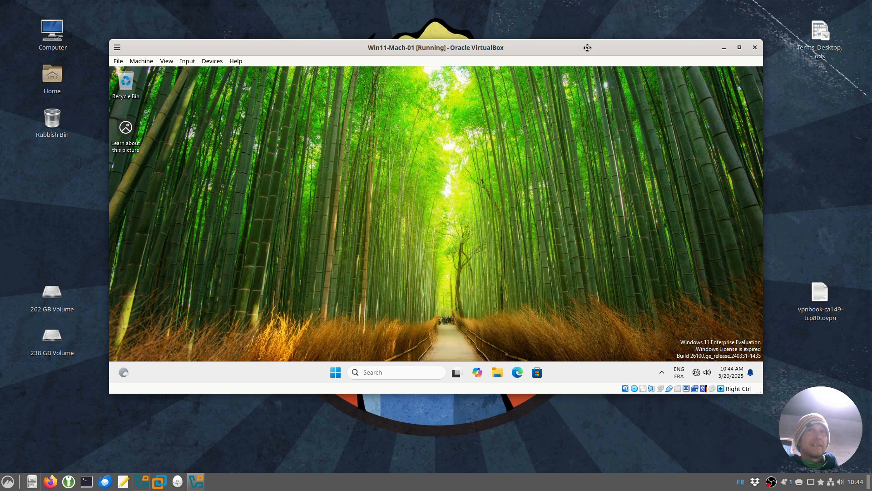
# - Nudge the Win11-Mach-01 VM window higher and switch it to full-screen mode with Host+F
pyautogui.moveTo(587, 48); pyautogui.dragTo(576, 25)
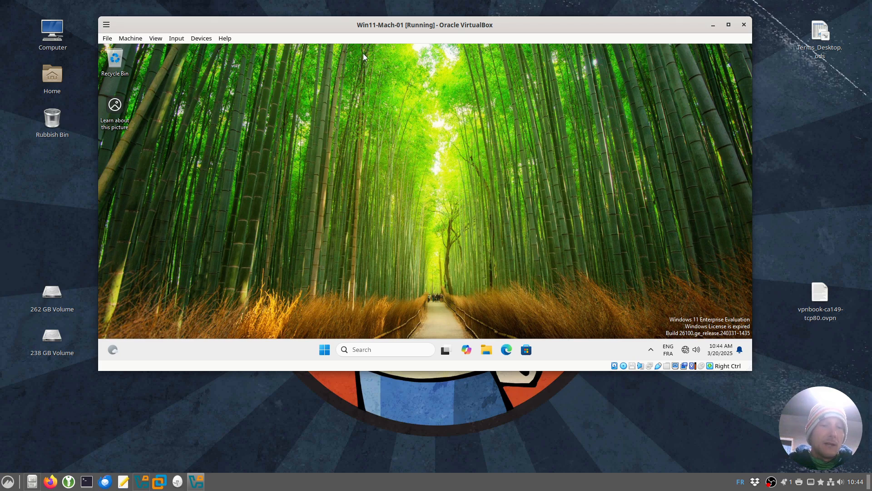
pyautogui.press('Control_R+f')
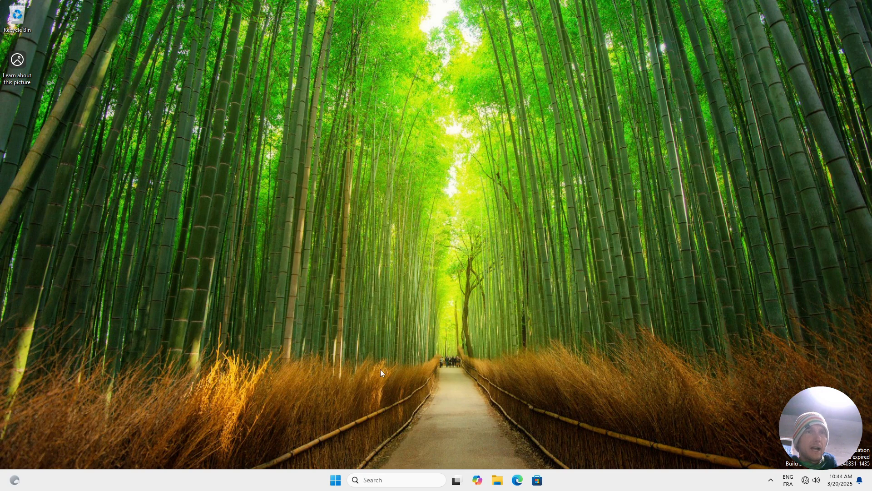
# - Find Installed apps through Windows search, maximize Settings and scroll to the bottom
pyautogui.click(401, 481)
pyautogui.write('in')
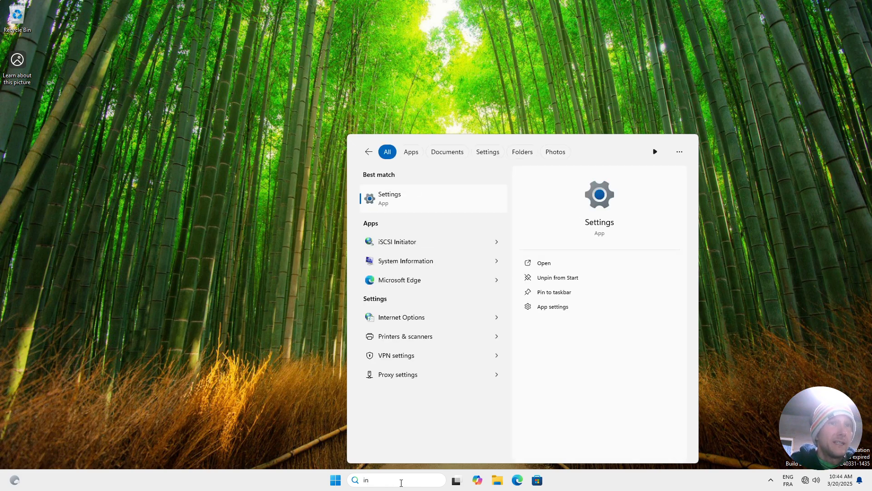
pyautogui.write('sta')
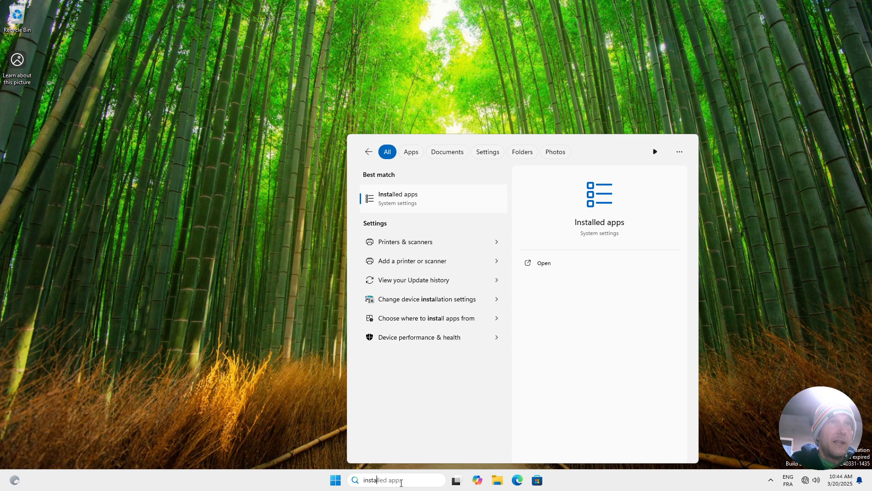
pyautogui.click(455, 195)
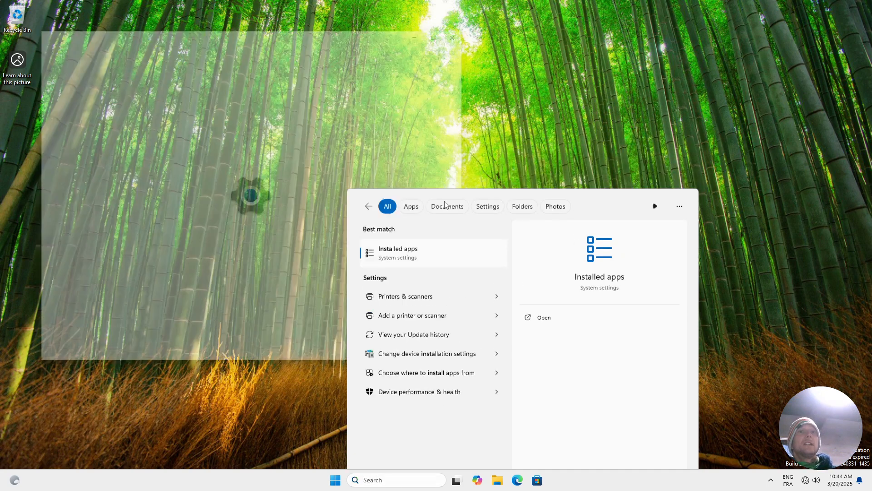
pyautogui.click(457, 22)
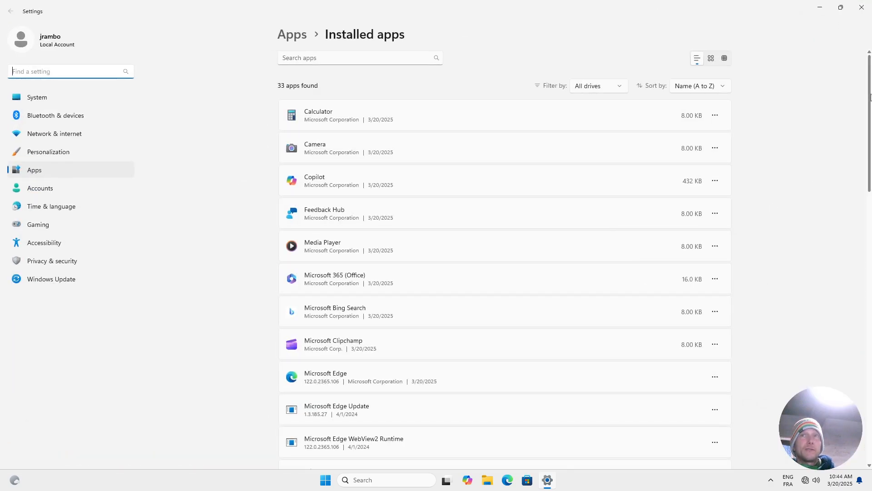
pyautogui.moveTo(870, 101); pyautogui.dragTo(869, 397)
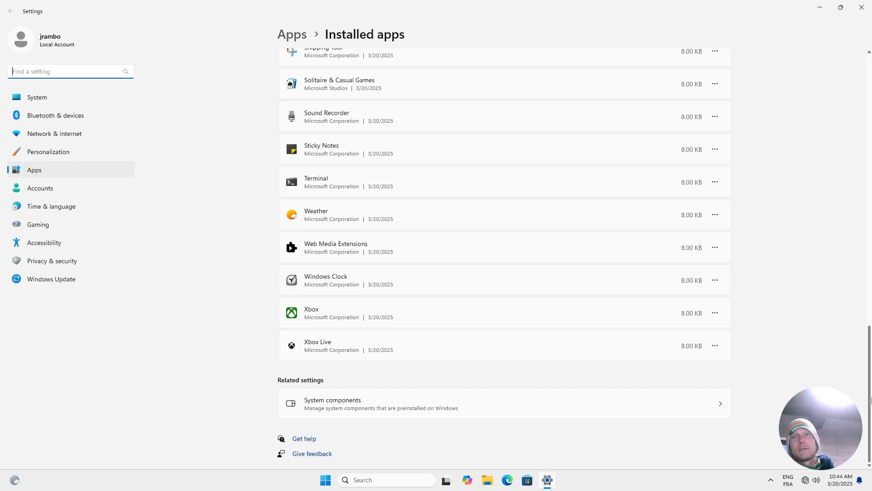
# - Uninstall Xbox Live and then the Xbox app
pyautogui.click(719, 344)
pyautogui.click(646, 394)
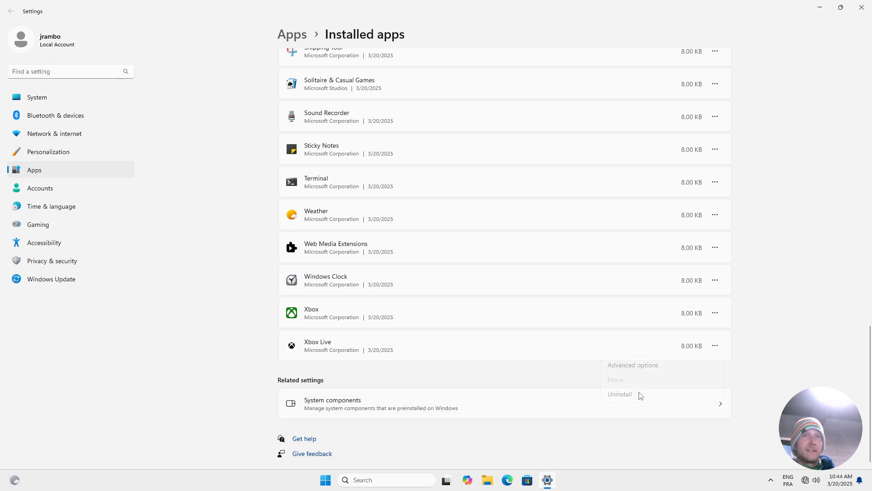
pyautogui.click(693, 395)
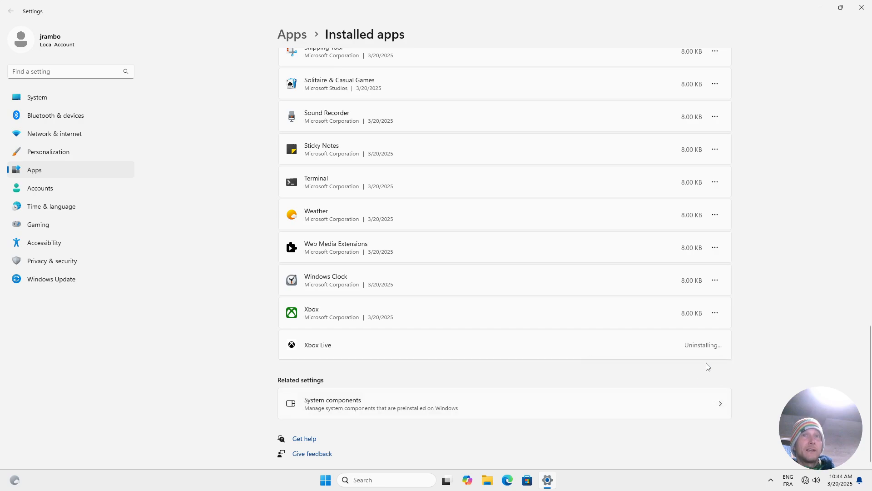
pyautogui.click(717, 313)
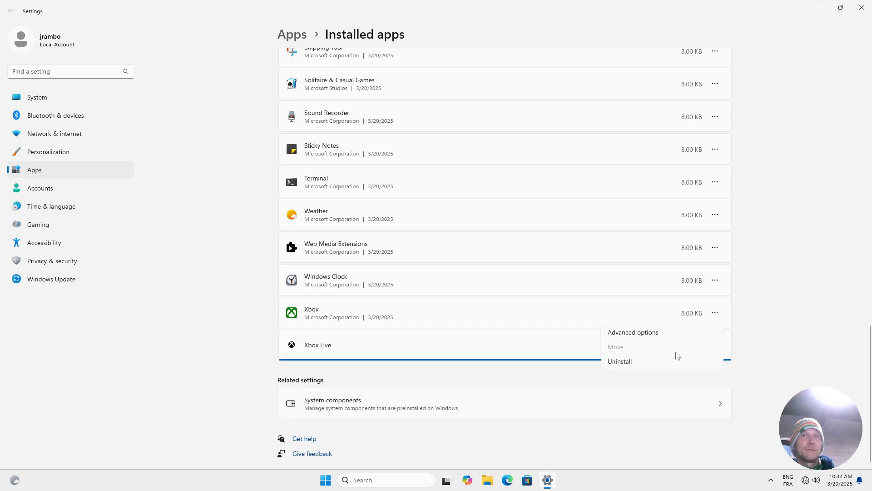
pyautogui.click(634, 362)
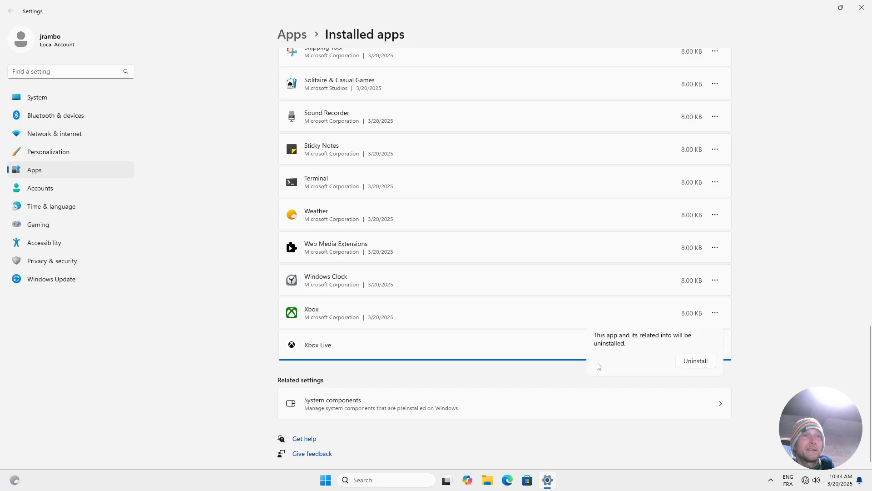
pyautogui.click(704, 362)
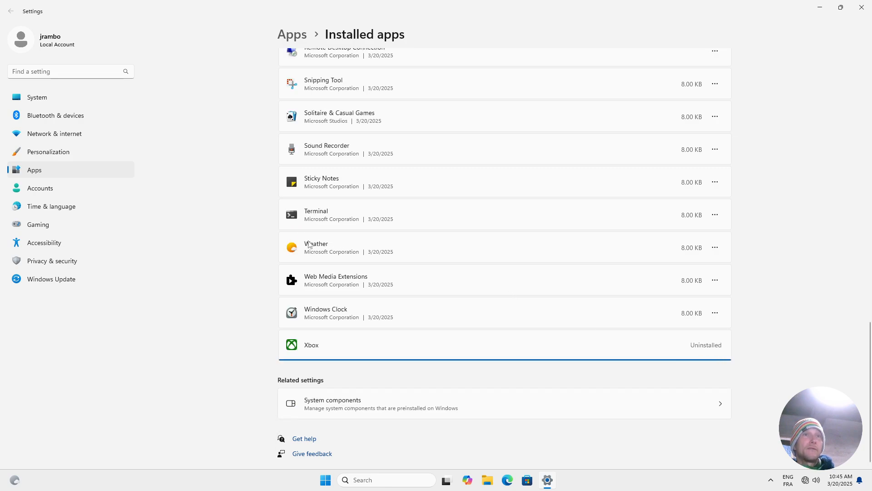
# - Remove Terminal, Weather and Solitaire & Casual Games one after another, confirming each uninstall
pyautogui.click(715, 247)
pyautogui.click(620, 295)
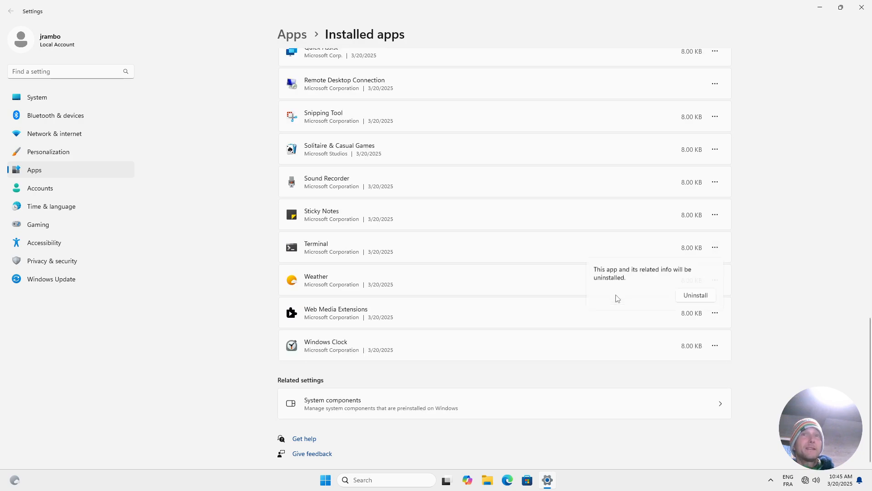
pyautogui.click(695, 296)
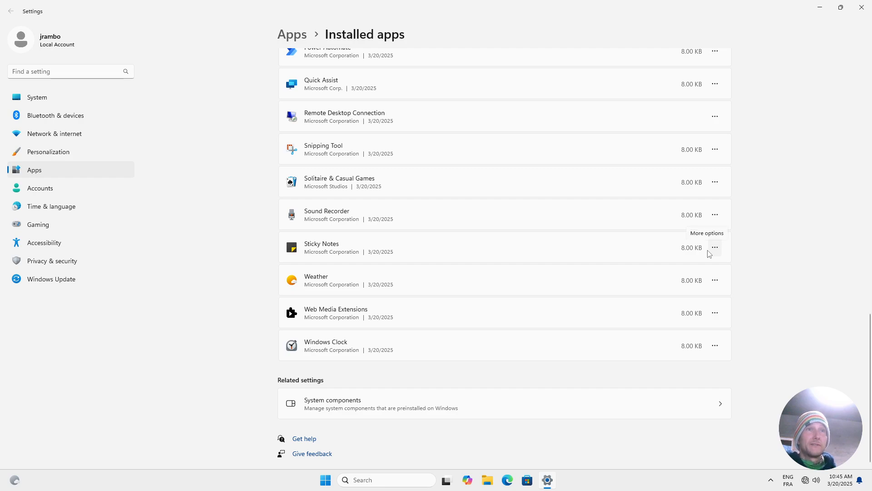
pyautogui.click(716, 281)
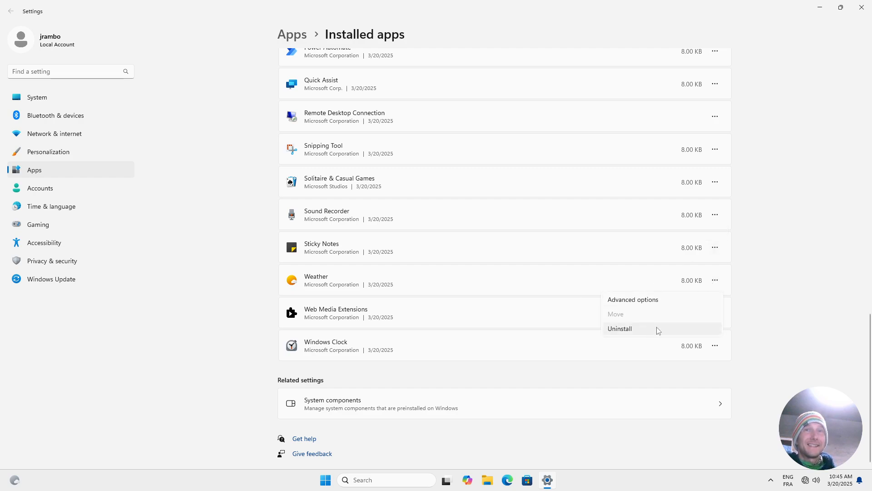
pyautogui.click(625, 329)
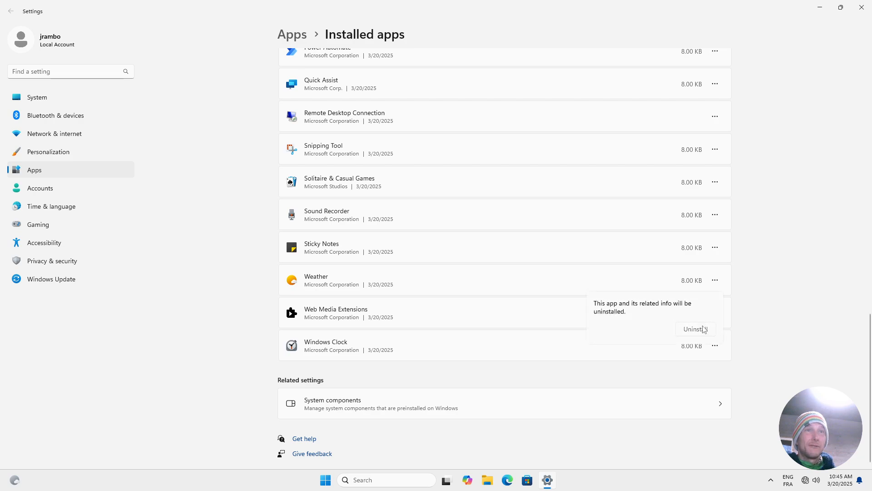
pyautogui.click(702, 329)
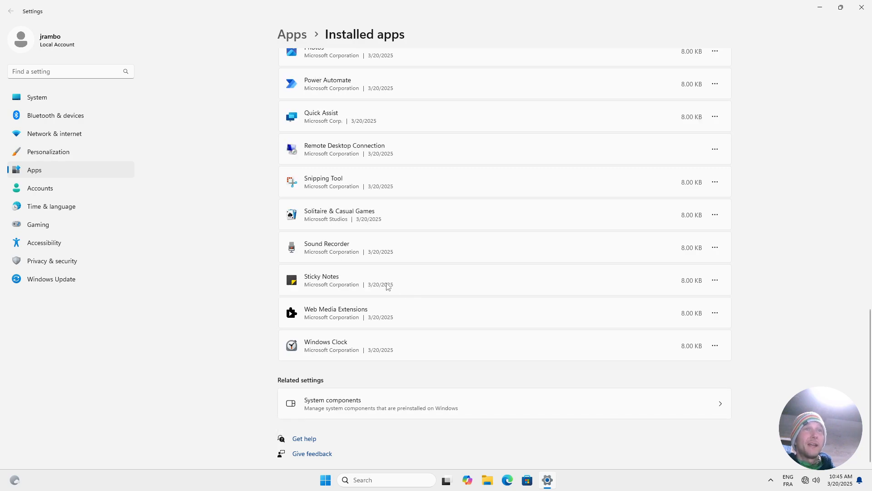
pyautogui.click(715, 215)
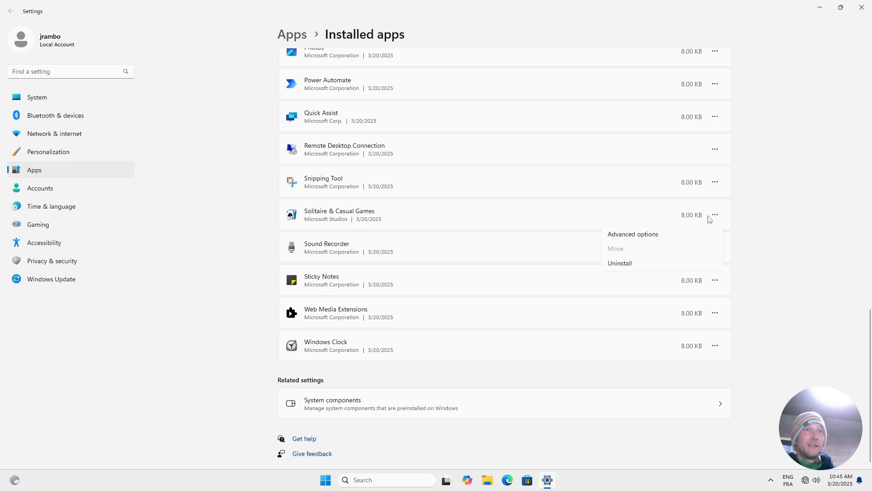
pyautogui.click(633, 264)
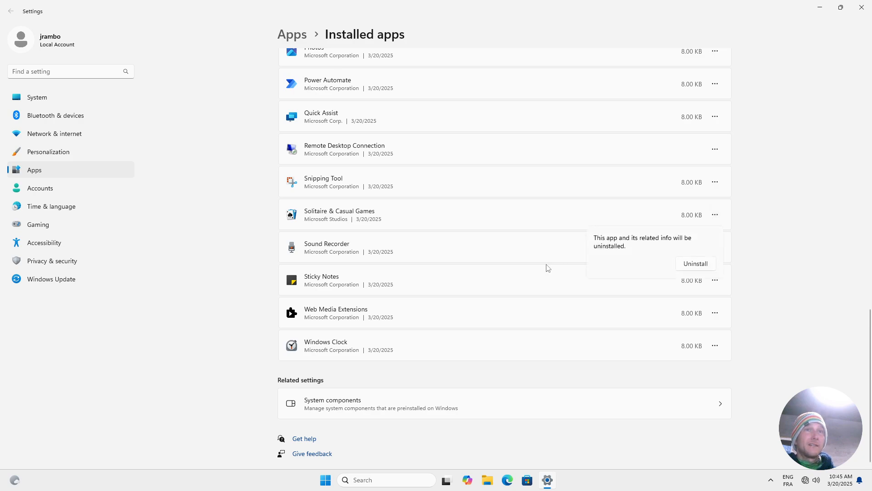
pyautogui.click(695, 264)
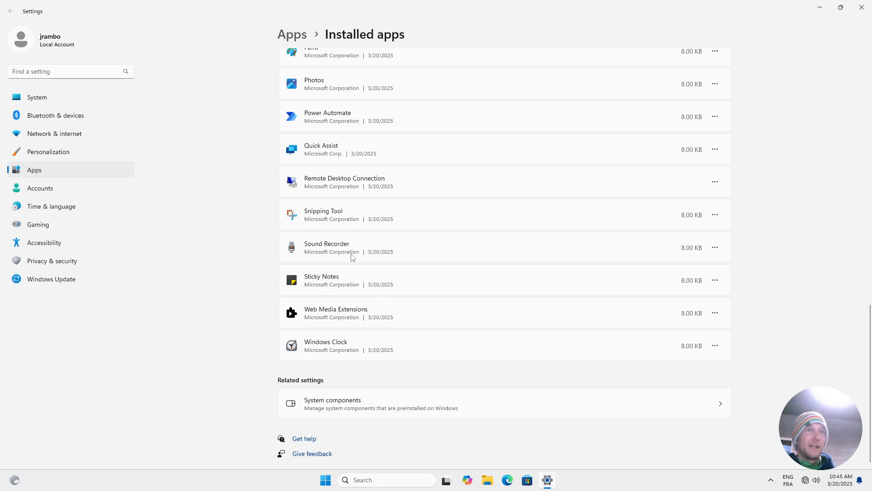
# - Uninstall Remote Desktop Connection, approve the UAC prompt, and restart now to finish removal
pyautogui.scroll(3, 353, 254)
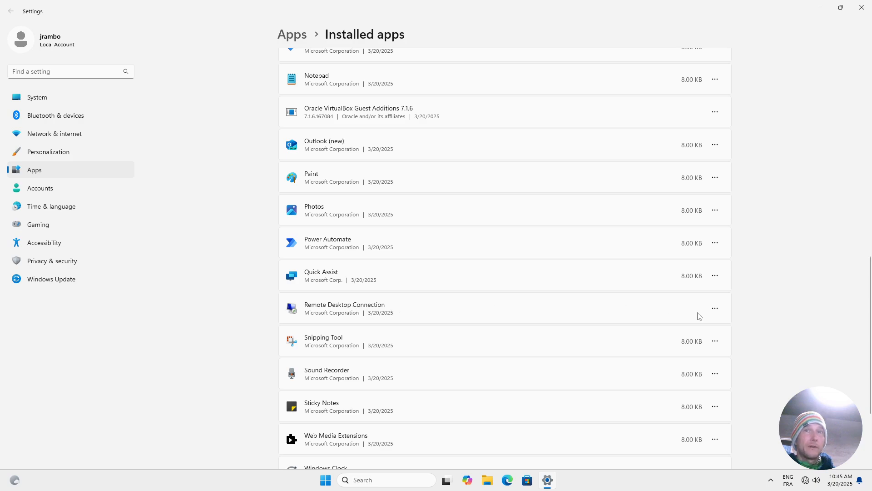
pyautogui.click(716, 311)
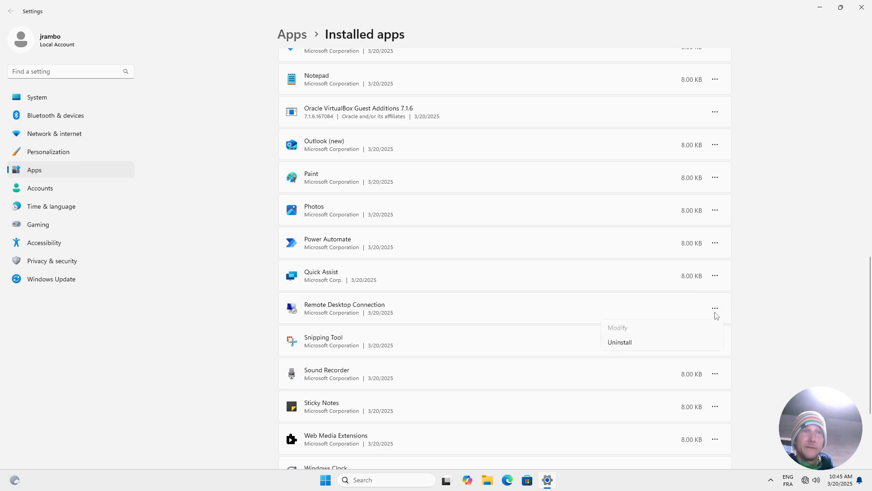
pyautogui.click(539, 317)
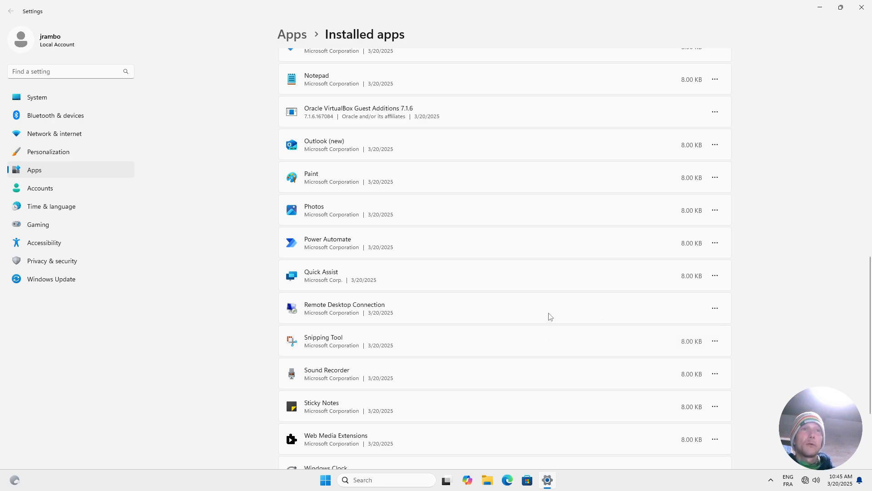
pyautogui.click(717, 311)
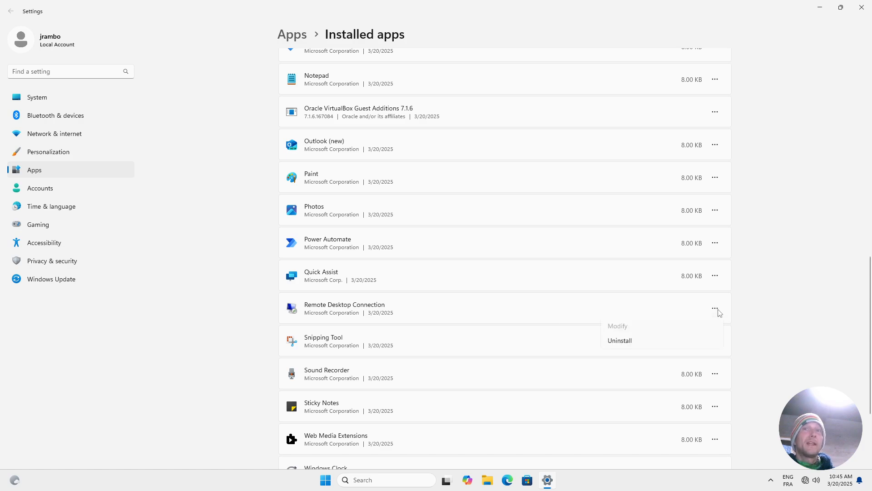
pyautogui.click(615, 347)
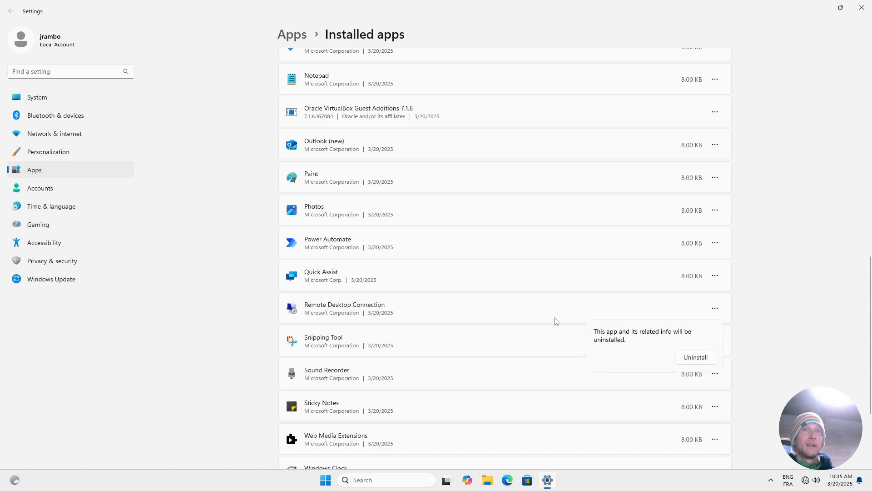
pyautogui.click(702, 357)
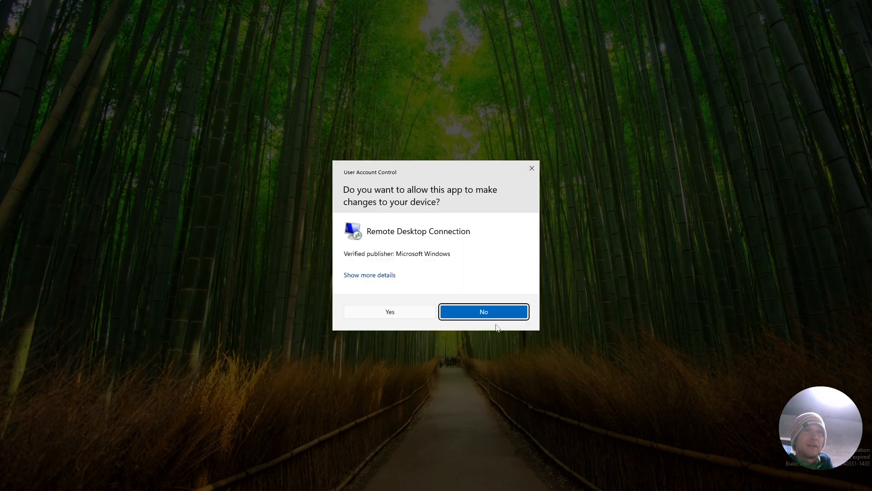
pyautogui.click(404, 311)
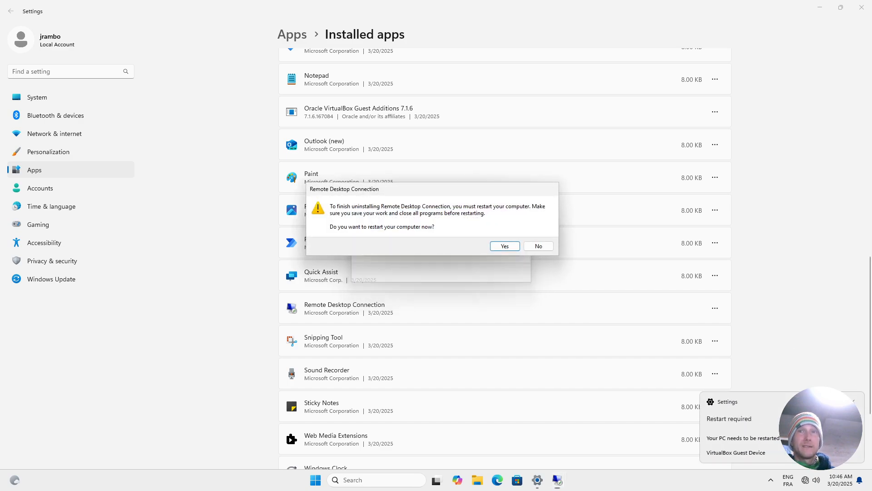
pyautogui.click(856, 404)
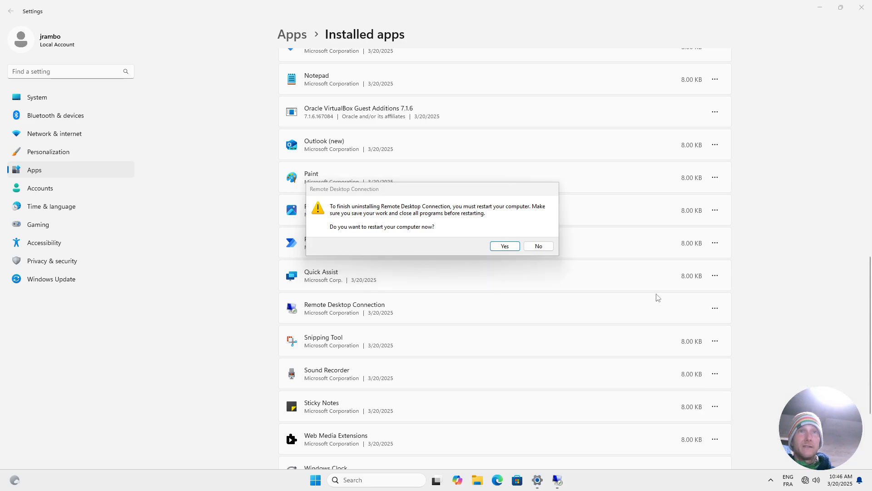
pyautogui.click(503, 243)
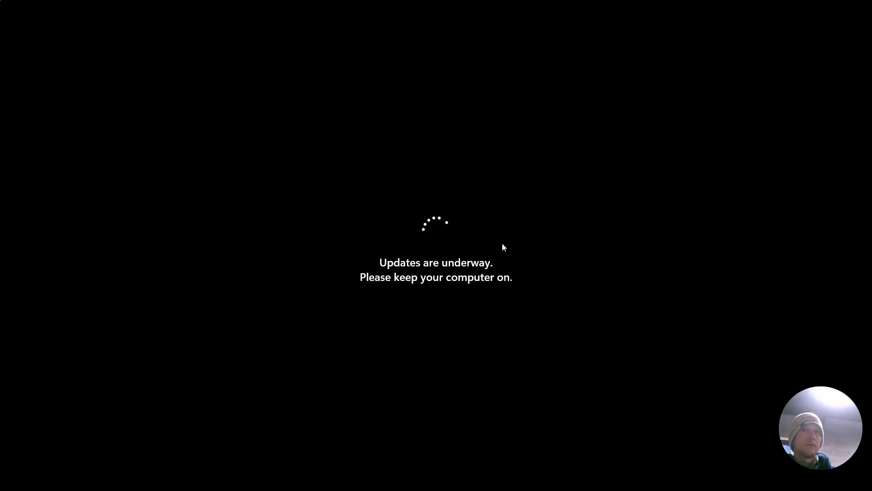
# - Take the VM out of full-screen during the restart, then return it to full-screen
pyautogui.hotkey('ctrl', 'f')
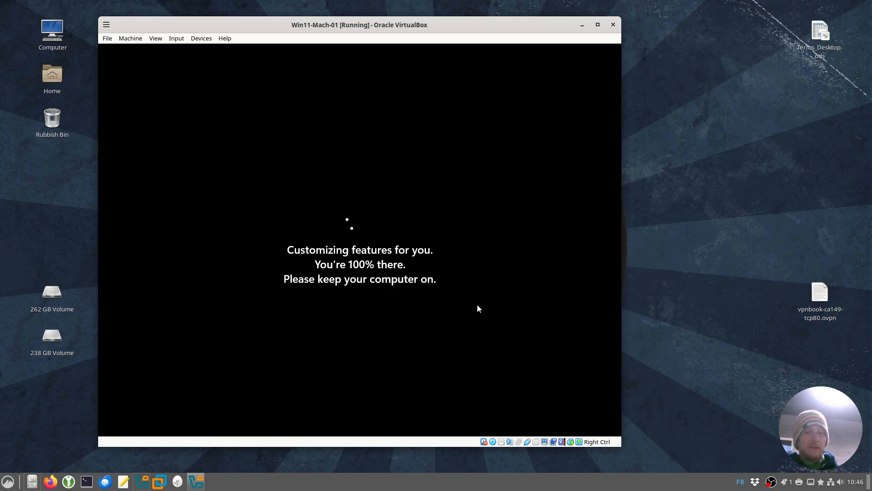
pyautogui.press('Control_R+f')
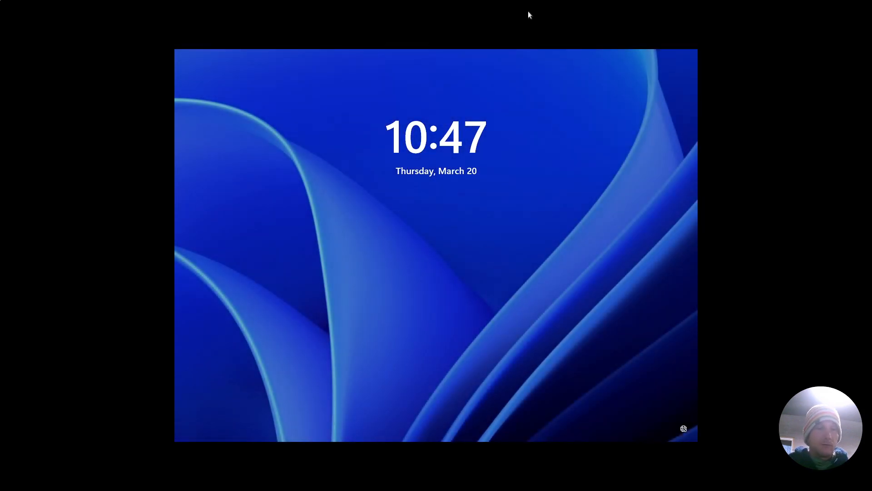
# - Leave full-screen and sign in to Windows with the account password
pyautogui.hotkey('ctrl', 'f')
pyautogui.click(450, 203)
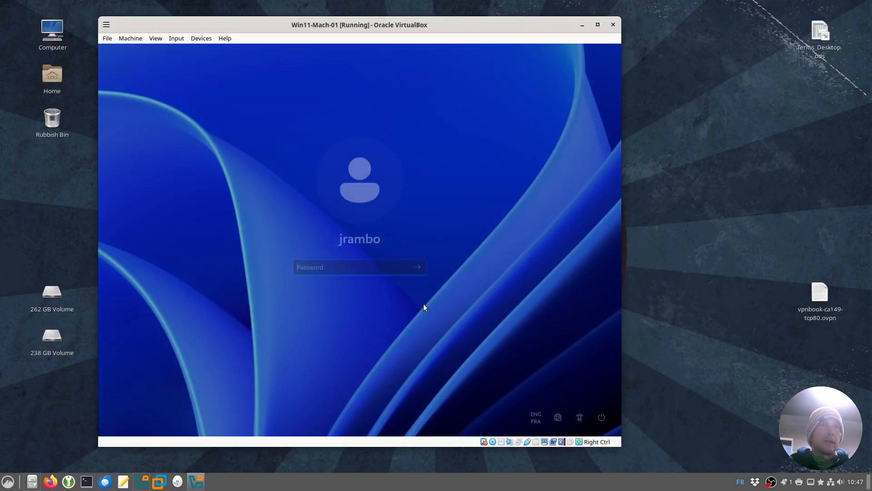
pyautogui.write('*****')
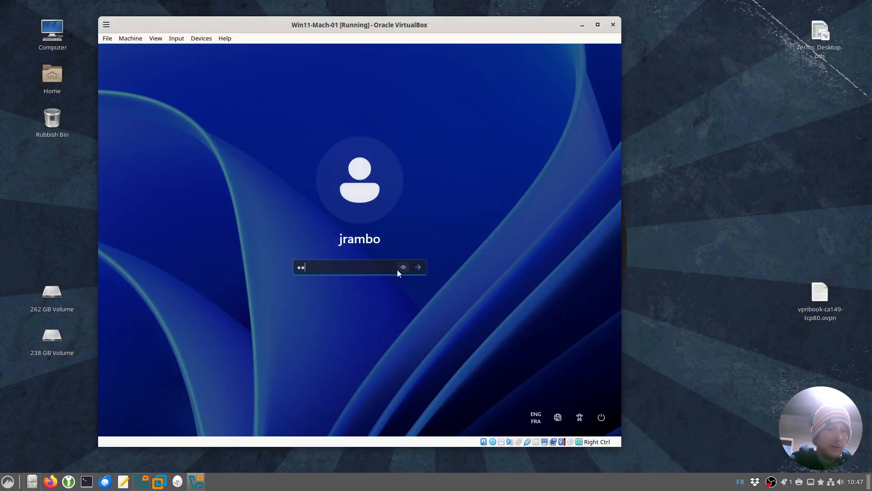
pyautogui.write('*')
pyautogui.press('Return')
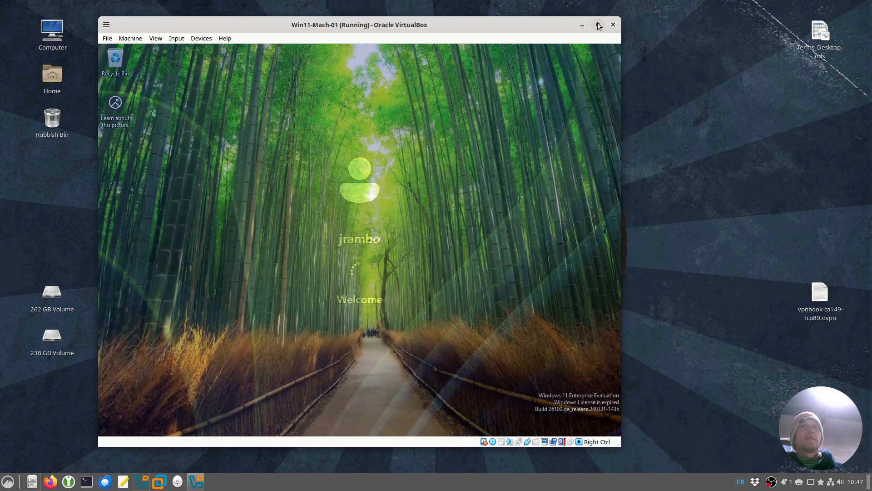
# - Maximize VirtualBox and reopen Installed apps via search in a maximized Settings window
pyautogui.click(598, 24)
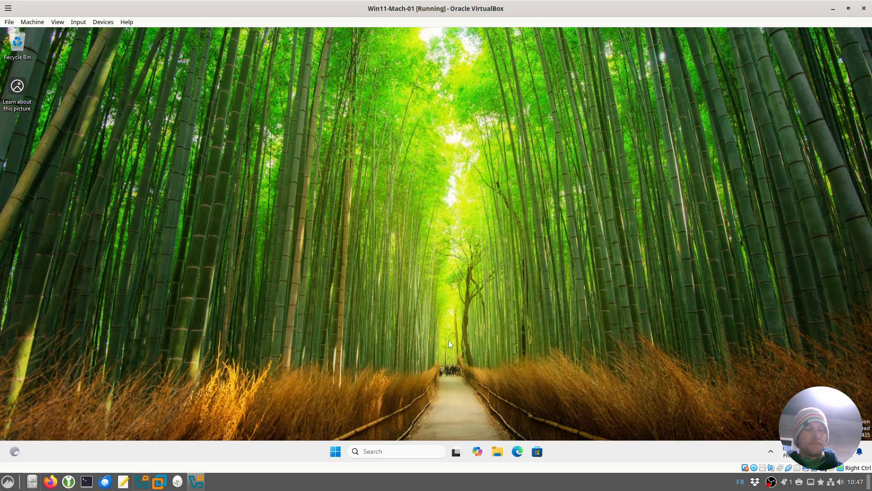
pyautogui.click(387, 456)
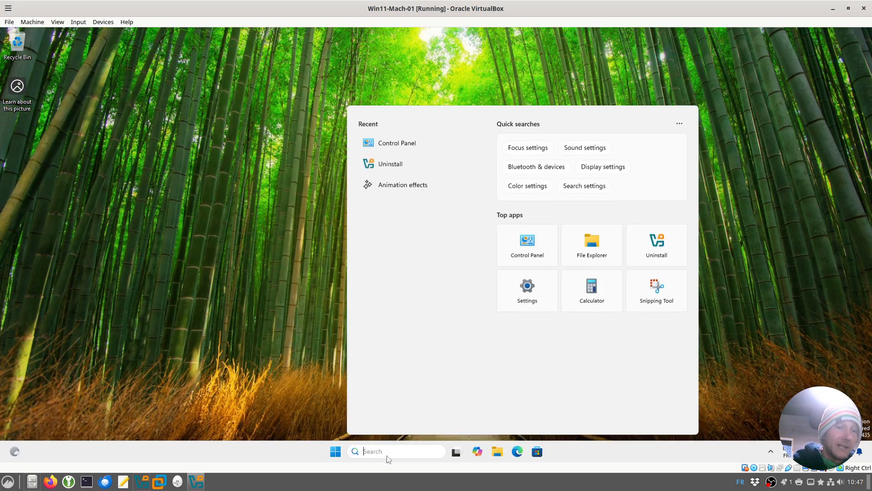
pyautogui.write('installed apps')
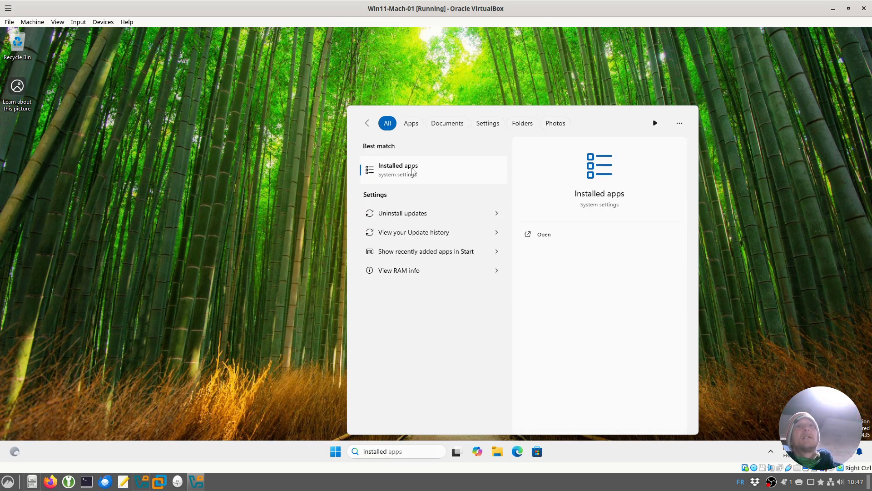
pyautogui.click(406, 171)
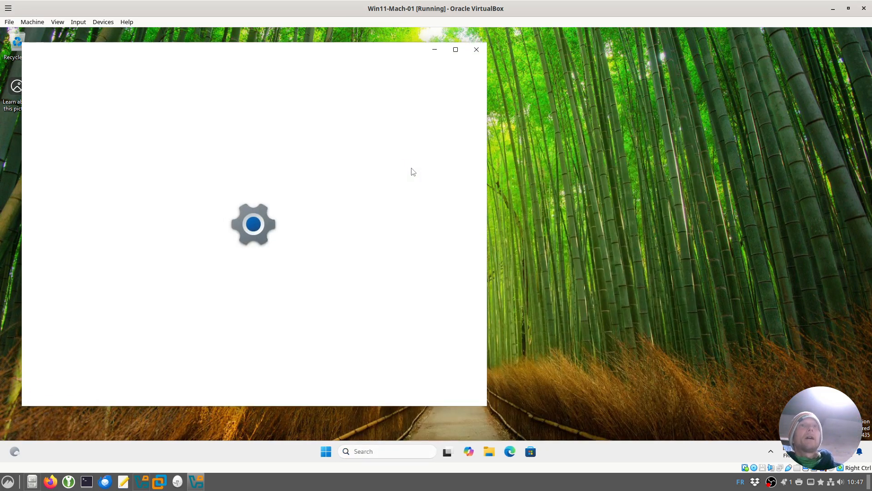
pyautogui.click(447, 52)
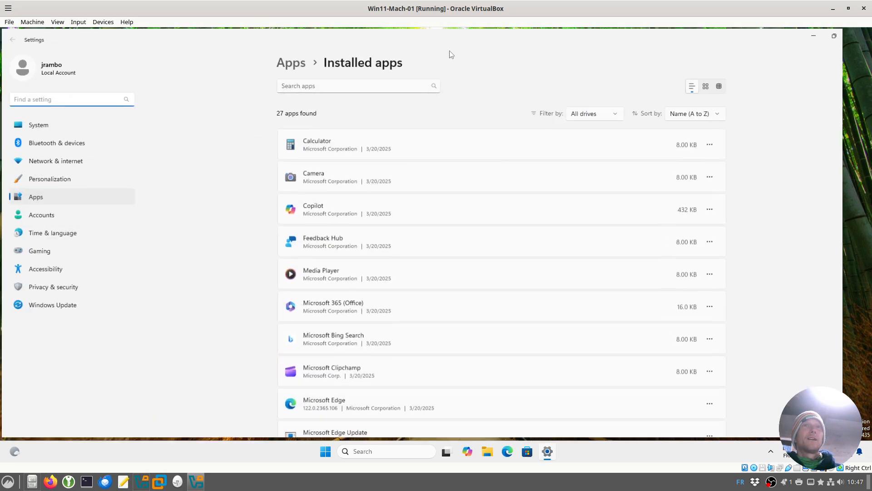
pyautogui.scroll(-10, 591, 266)
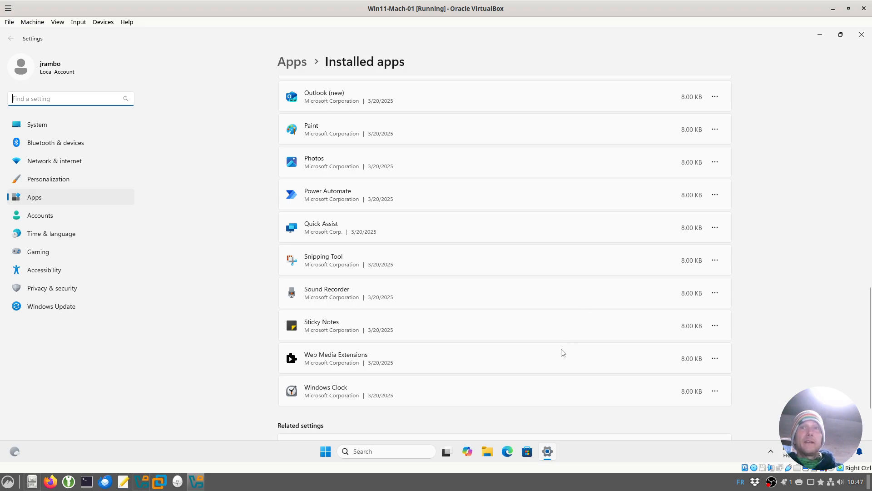
pyautogui.scroll(-2, 562, 352)
pyautogui.scroll(3, 566, 351)
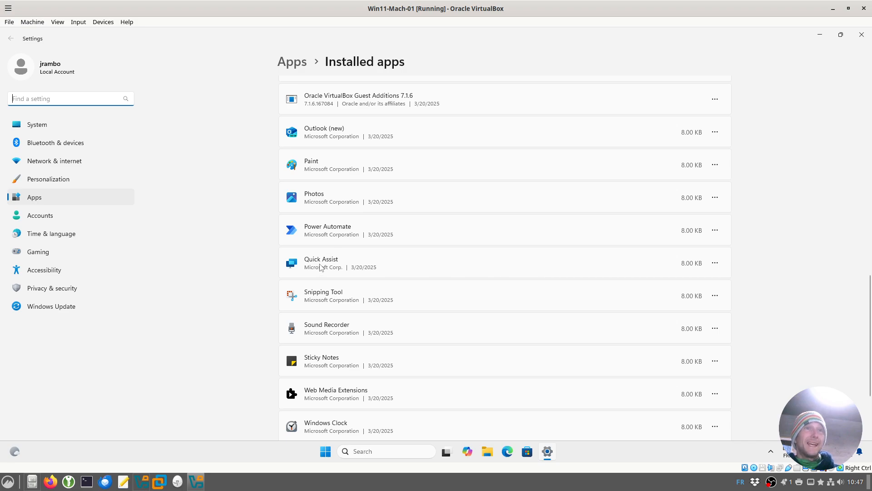
# - Uninstall Quick Assist and Power Automate
pyautogui.click(716, 264)
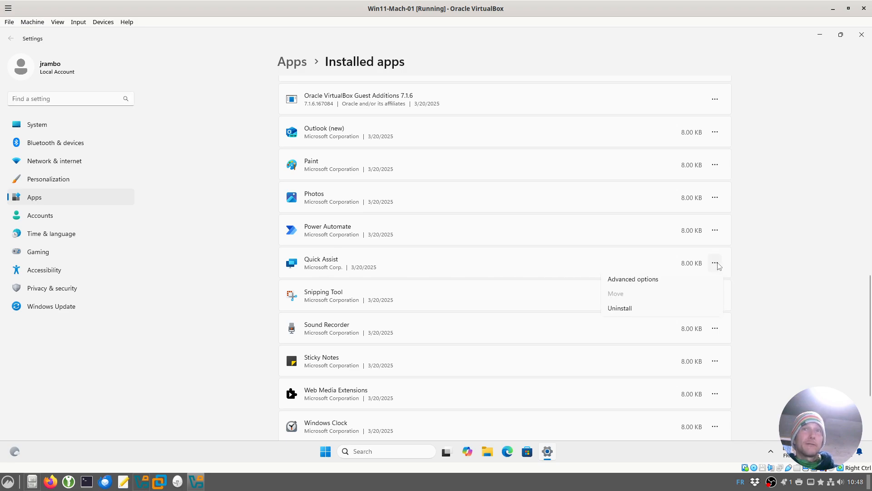
pyautogui.click(629, 313)
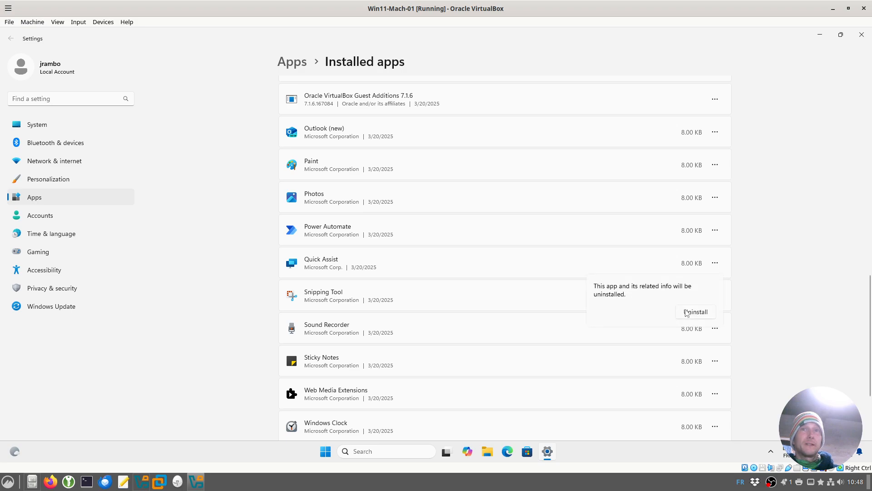
pyautogui.click(678, 313)
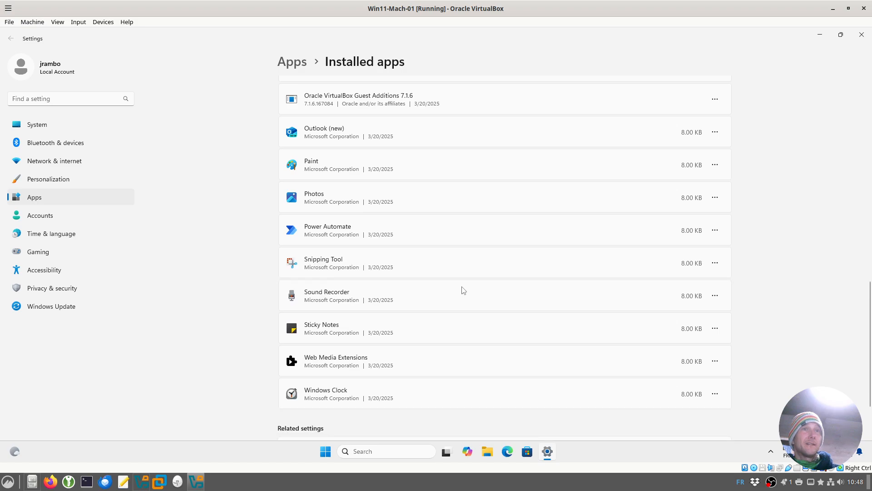
pyautogui.click(715, 230)
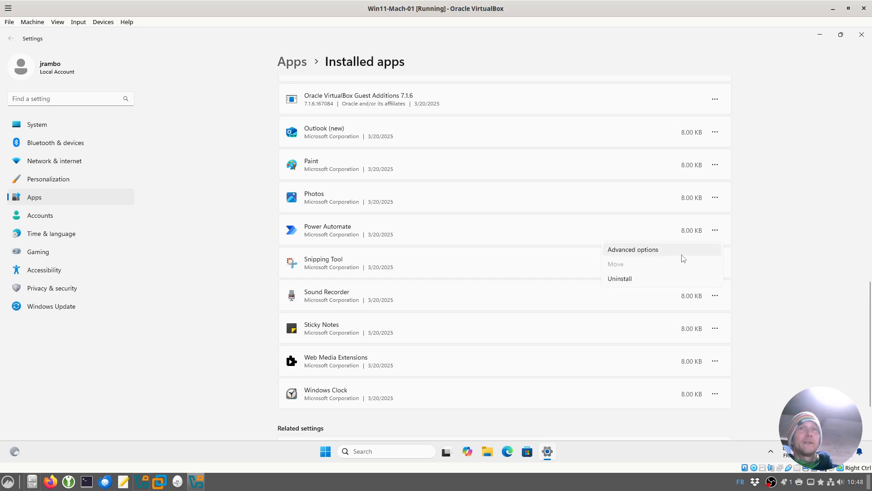
pyautogui.click(629, 279)
pyautogui.click(707, 279)
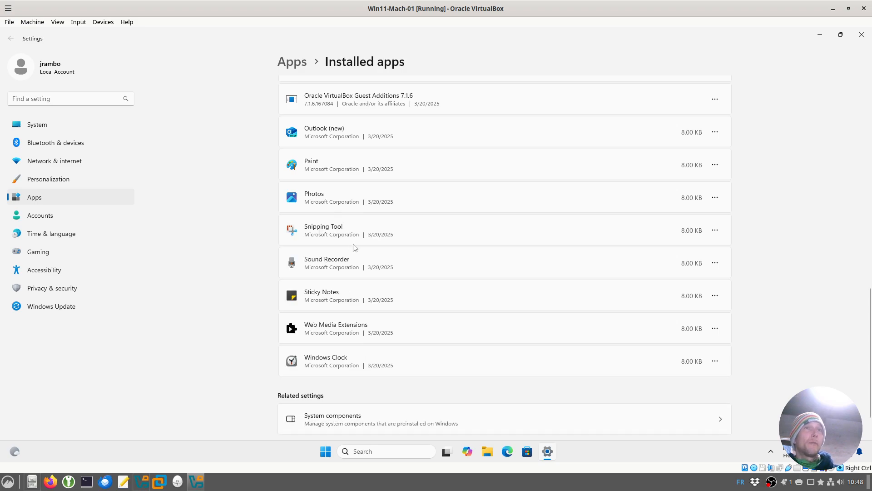
# - Scroll up and uninstall Outlook (new)
pyautogui.scroll(2, 353, 249)
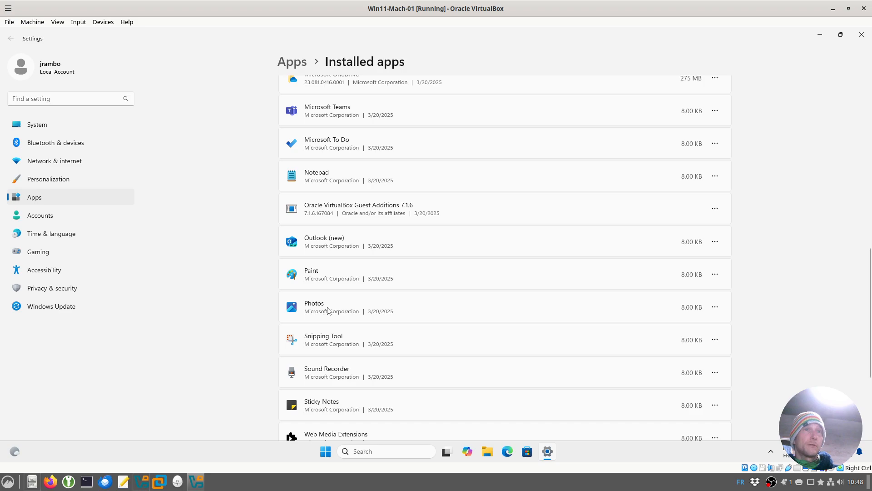
pyautogui.scroll(1, 575, 259)
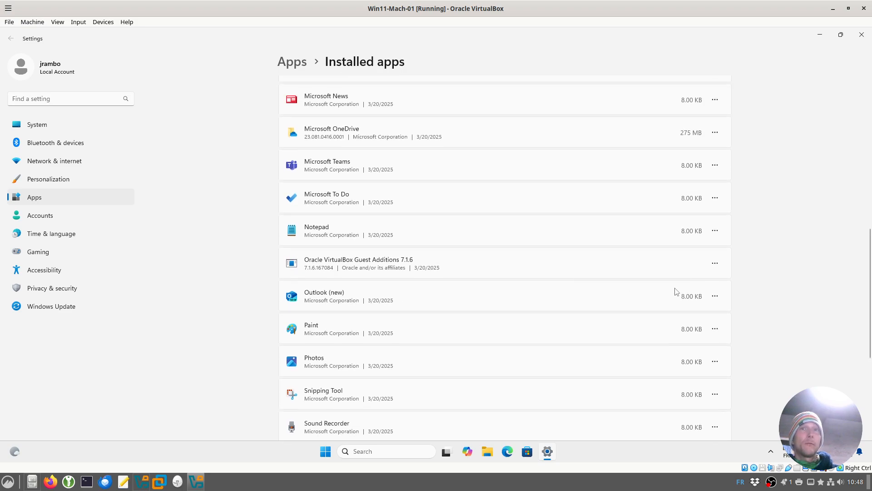
pyautogui.click(712, 299)
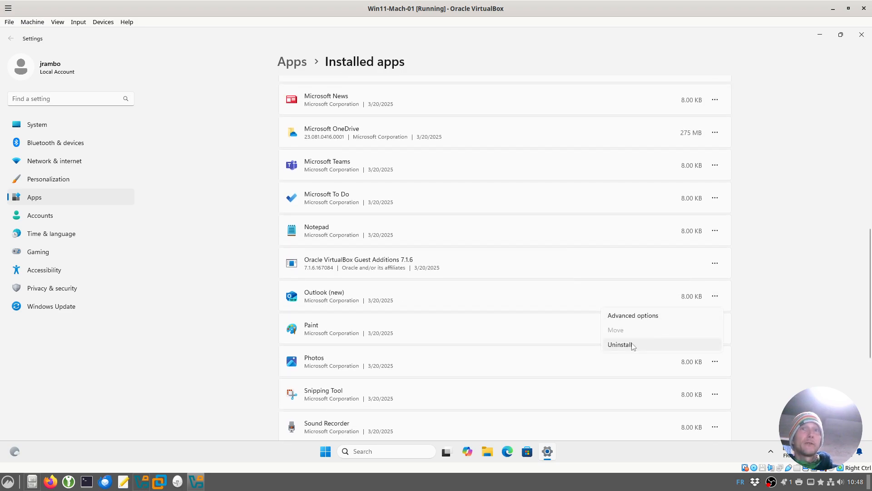
pyautogui.click(631, 345)
pyautogui.click(687, 343)
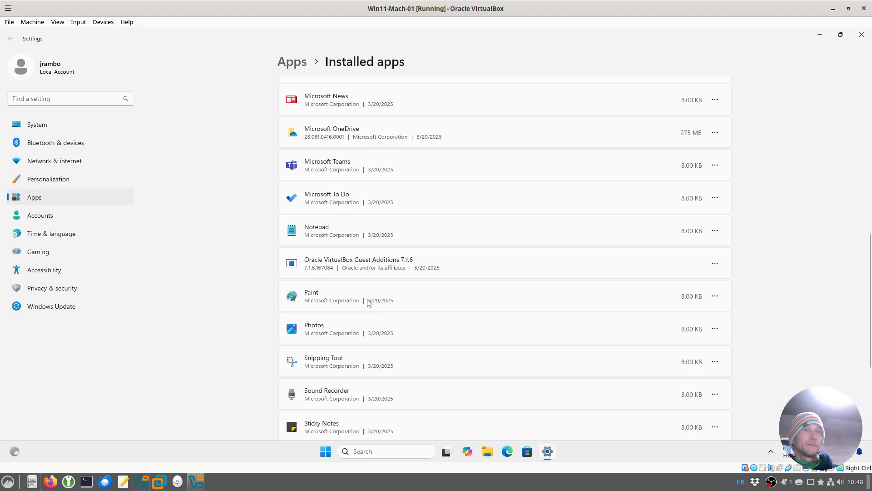
# - Uninstall Microsoft To Do
pyautogui.scroll(3, 348, 250)
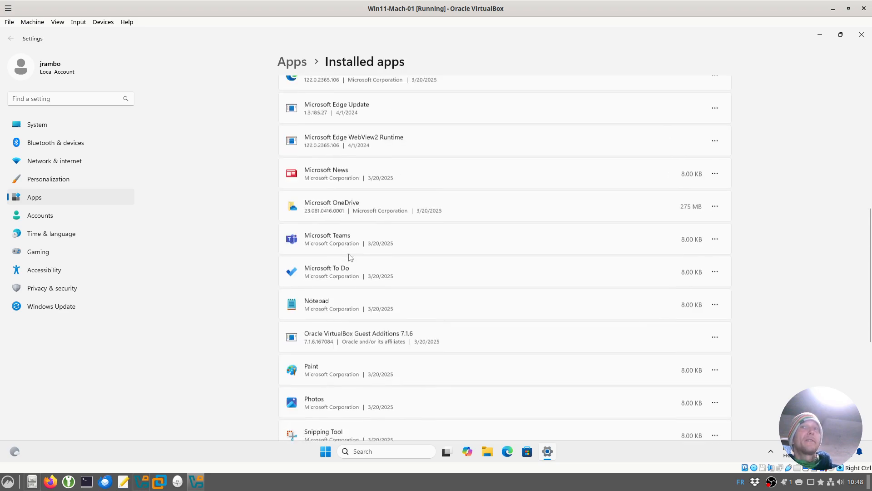
pyautogui.scroll(-2, 348, 334)
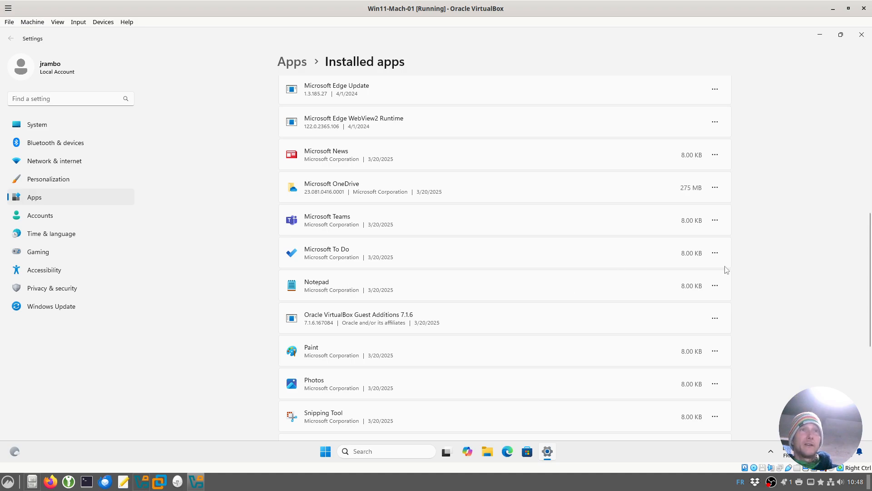
pyautogui.click(715, 252)
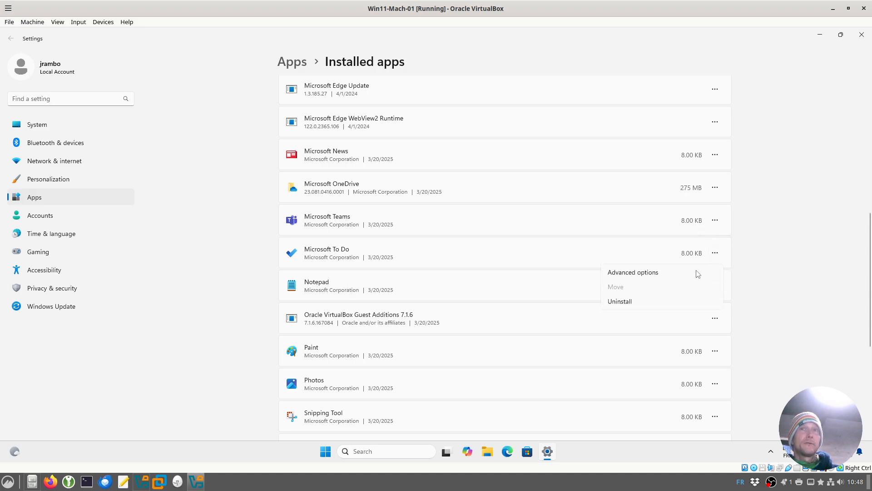
pyautogui.click(626, 301)
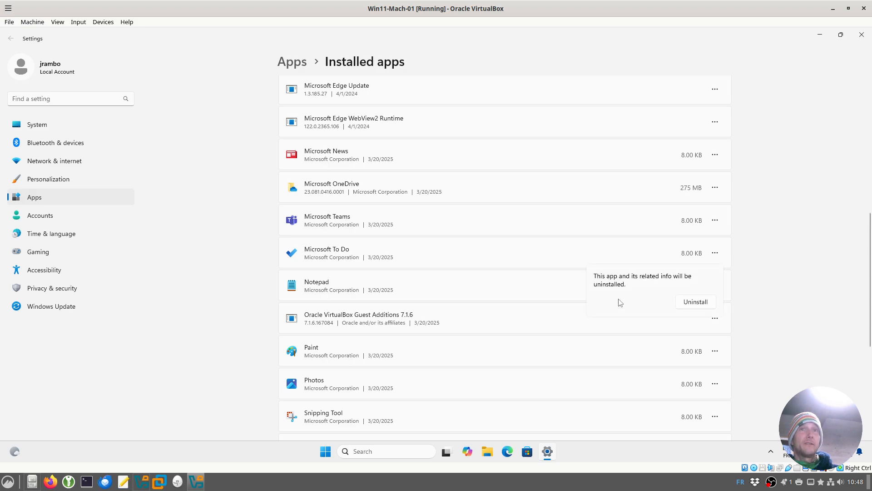
pyautogui.click(699, 302)
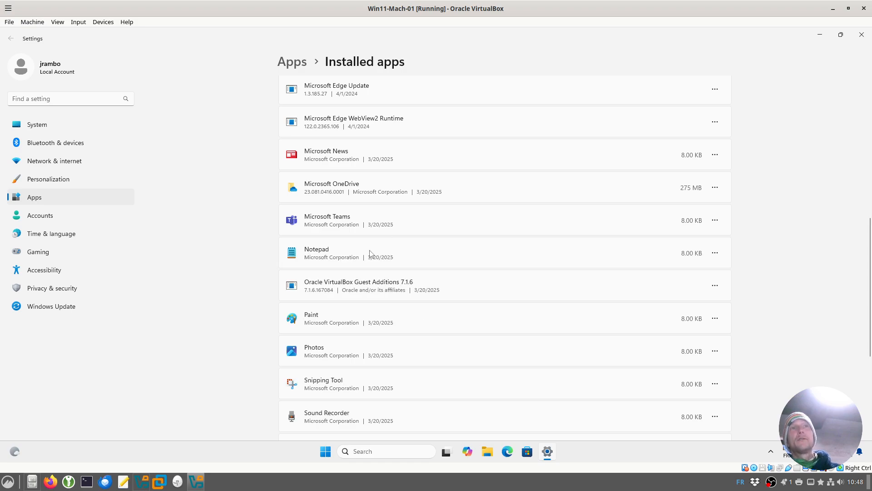
# - Scroll up and uninstall Microsoft Teams
pyautogui.scroll(1, 370, 252)
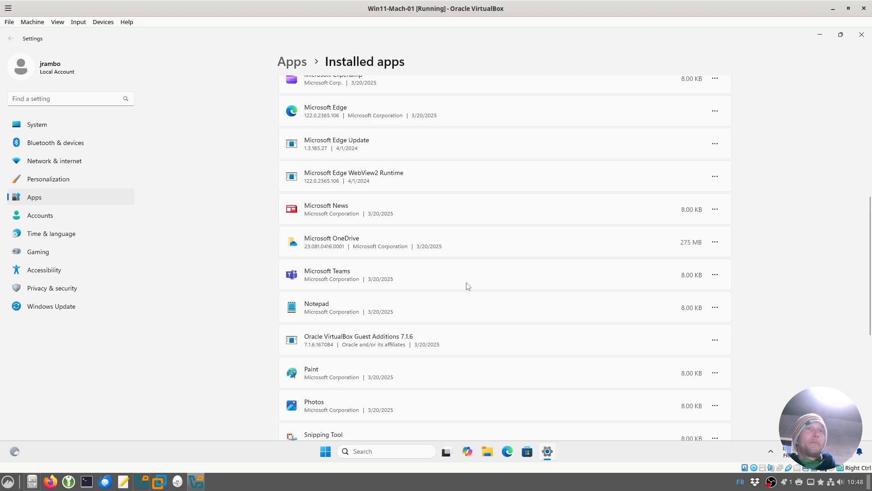
pyautogui.scroll(1, 509, 286)
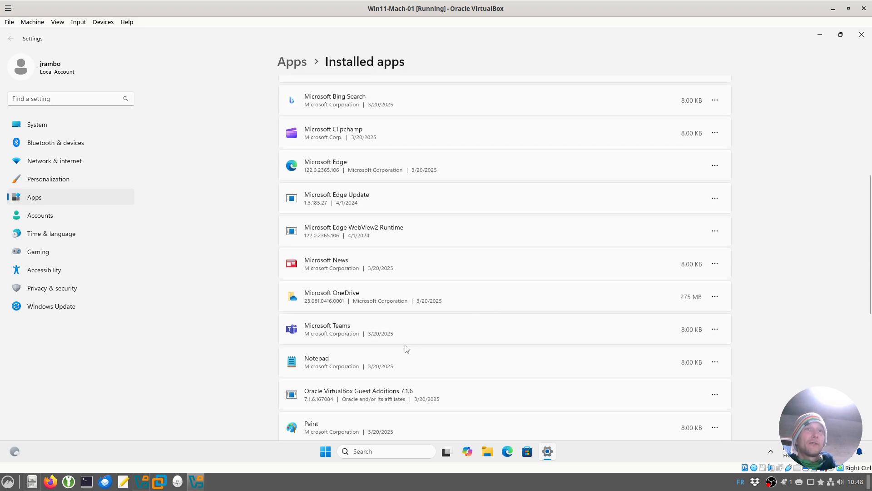
pyautogui.click(715, 329)
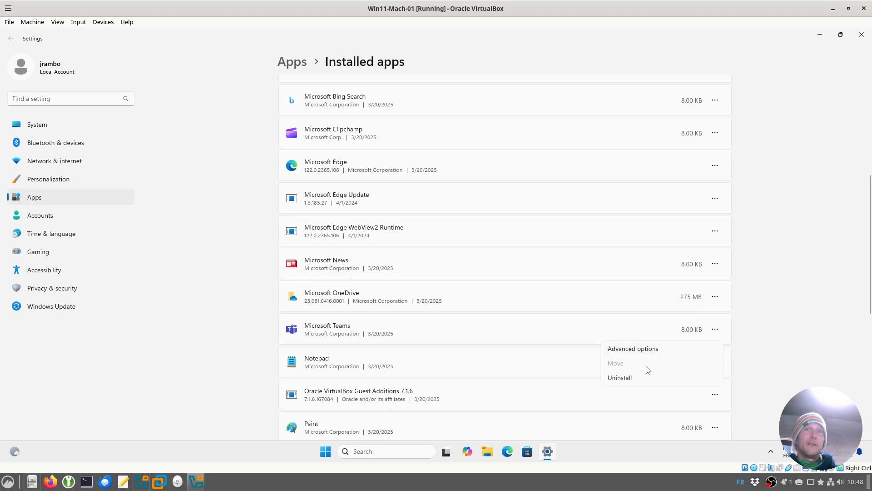
pyautogui.click(623, 377)
pyautogui.click(711, 377)
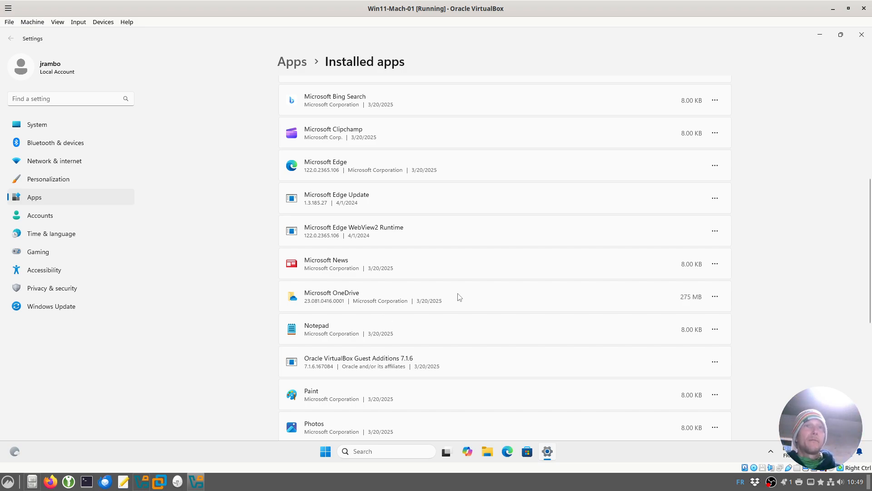
# - Start uninstalling Microsoft OneDrive, repeating the uninstall confirmation a second time
pyautogui.click(714, 298)
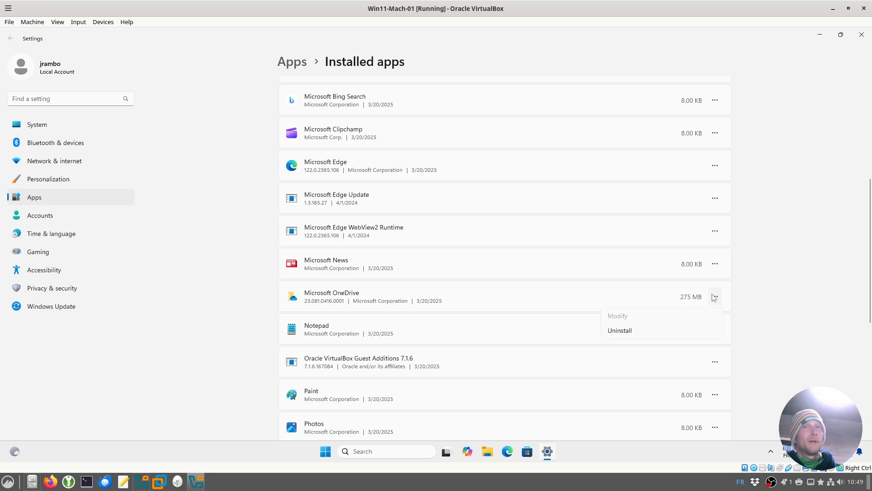
pyautogui.click(633, 332)
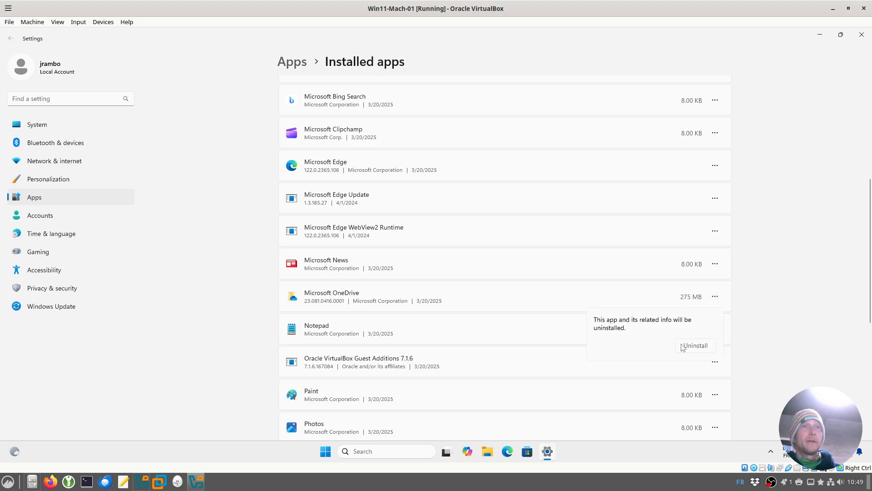
pyautogui.click(692, 346)
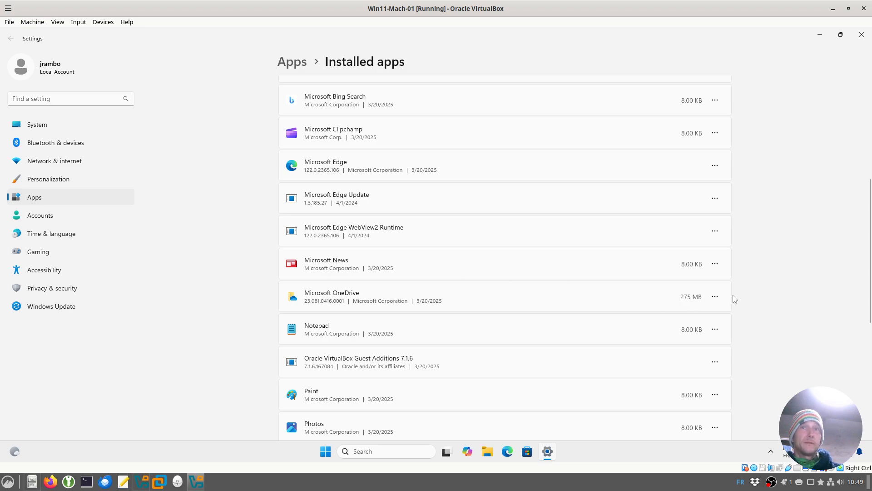
pyautogui.click(715, 296)
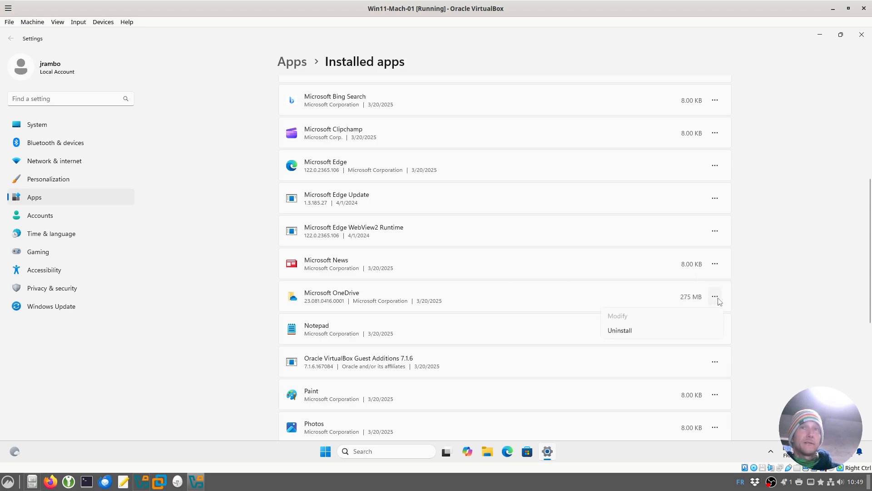
pyautogui.click(633, 332)
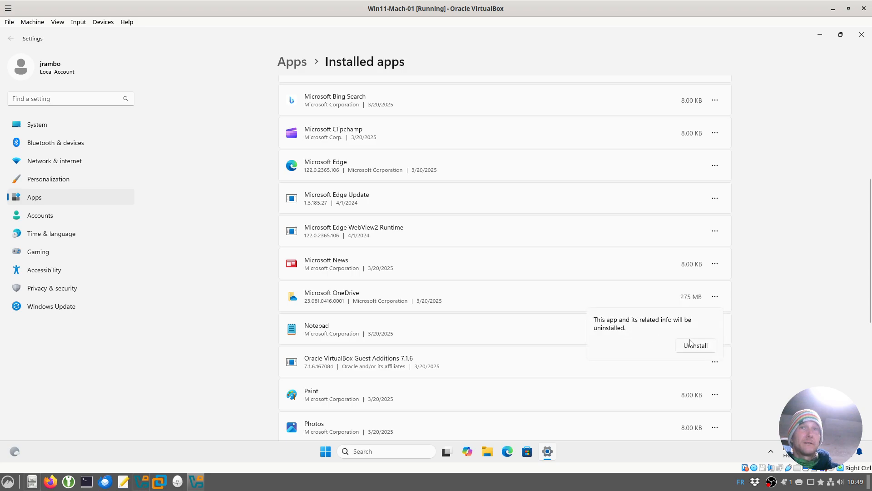
pyautogui.click(695, 346)
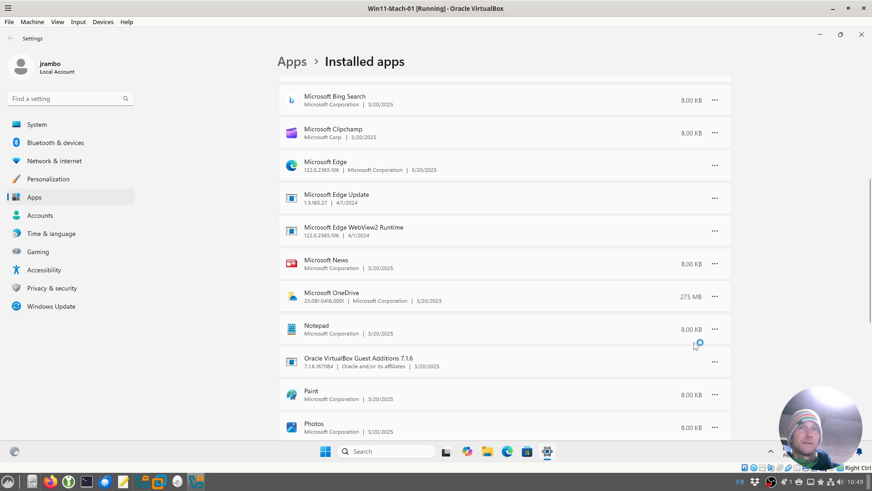
# - Uninstall Microsoft News
pyautogui.click(717, 263)
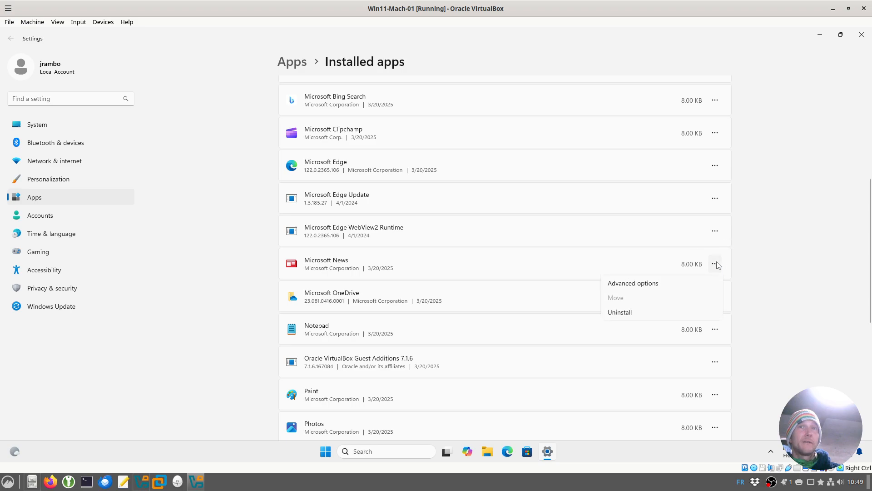
pyautogui.click(629, 312)
pyautogui.click(706, 313)
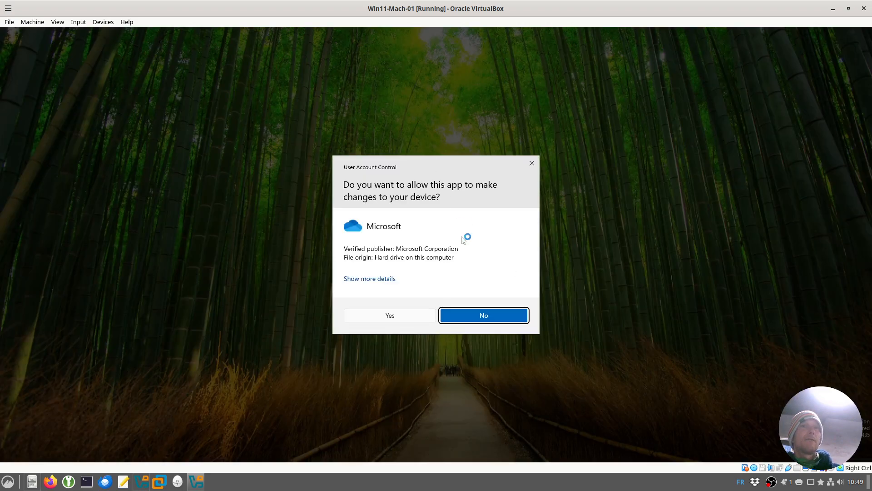
# - Decline the OneDrive prompt and finish Edge's welcome setup without signing in or importing browsing data
pyautogui.click(416, 317)
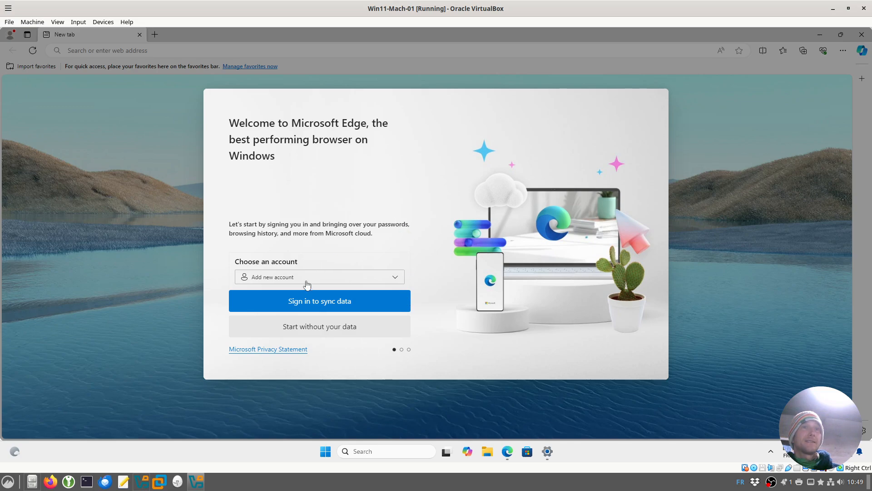
pyautogui.click(323, 330)
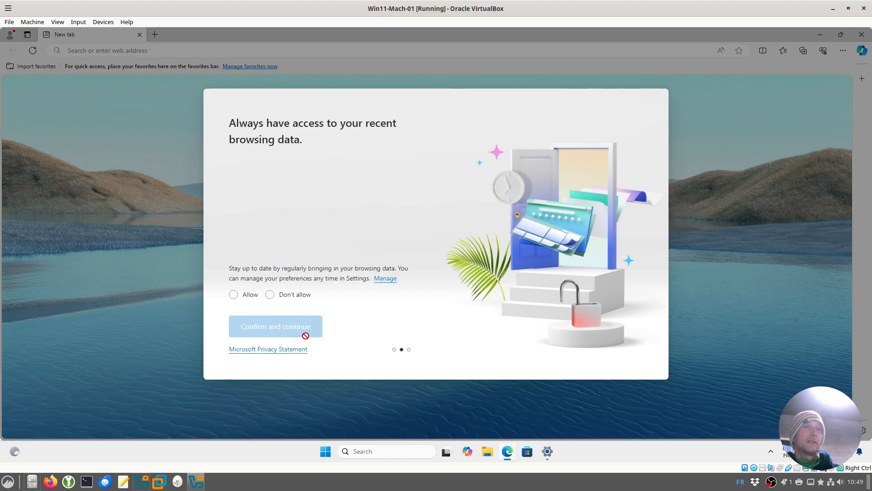
pyautogui.click(272, 296)
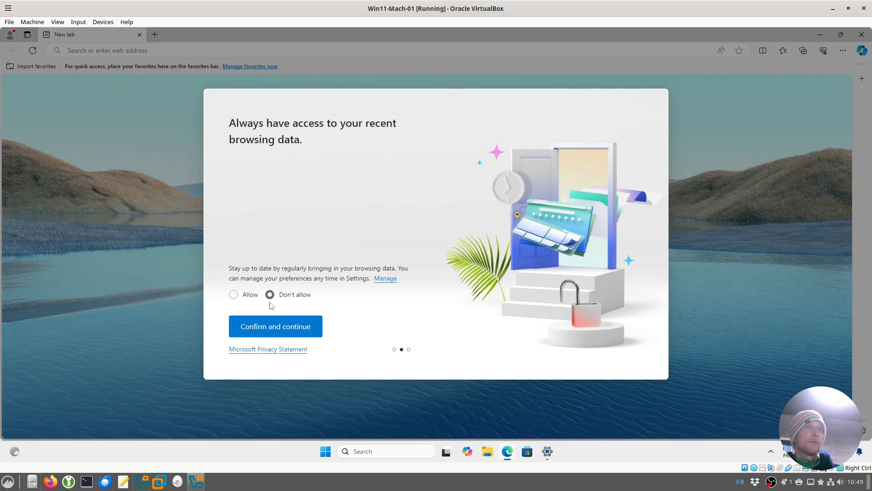
pyautogui.click(274, 326)
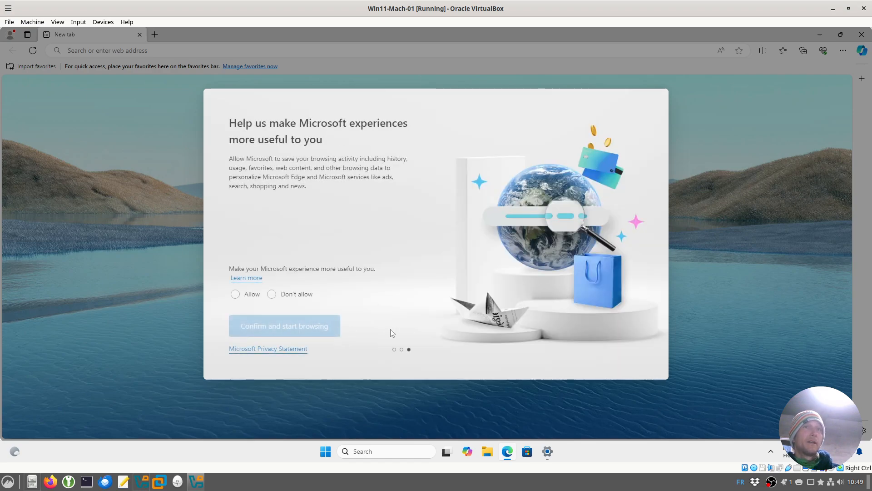
pyautogui.click(235, 294)
pyautogui.click(282, 326)
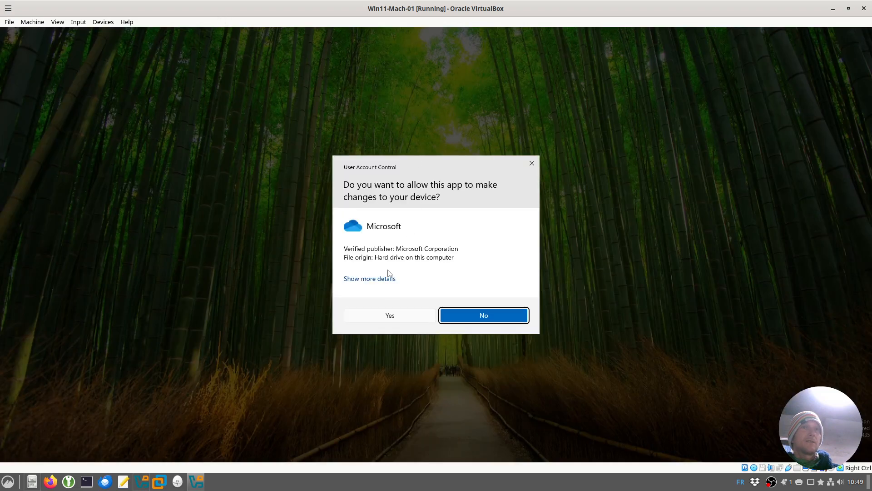
# - Approve OneDrive's change request, close the go.microsoft.com tab and restore Edge to a smaller window
pyautogui.click(378, 314)
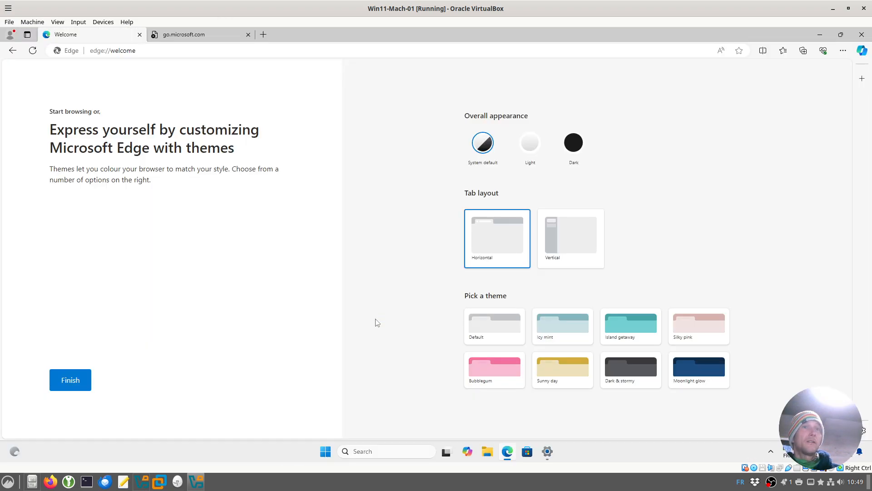
pyautogui.click(248, 34)
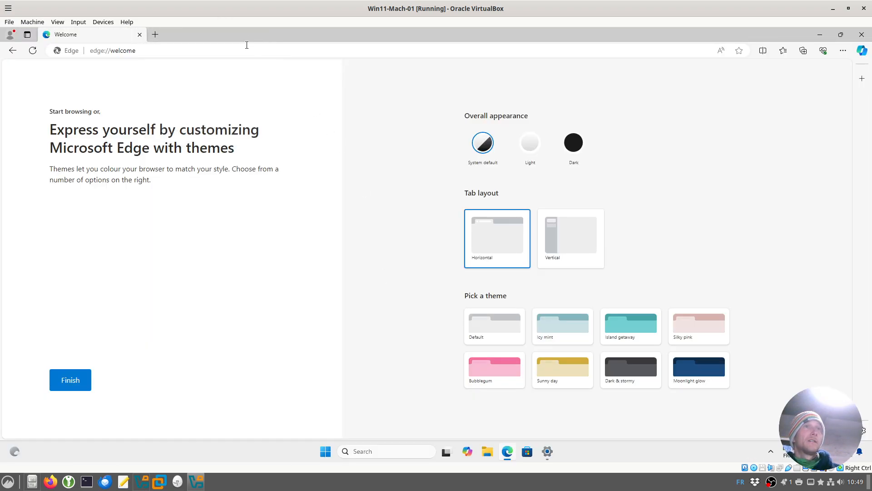
pyautogui.click(243, 49)
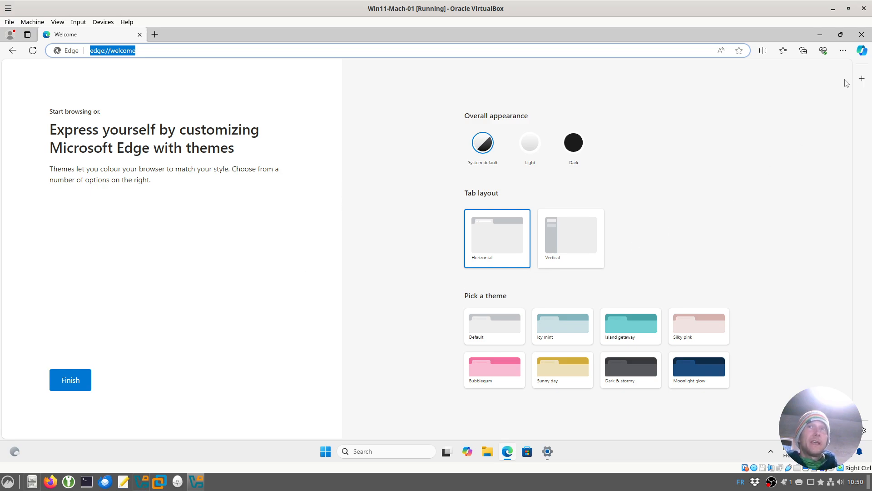
pyautogui.moveTo(372, 35); pyautogui.dragTo(355, 103)
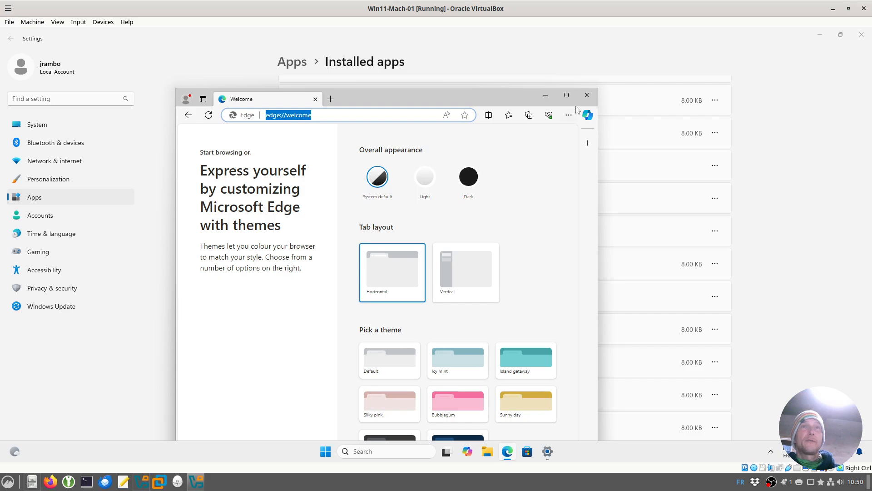
# - Close Edge and confirm Uninstall is greyed out for WebView2 Runtime, Edge Update and Edge
pyautogui.click(588, 95)
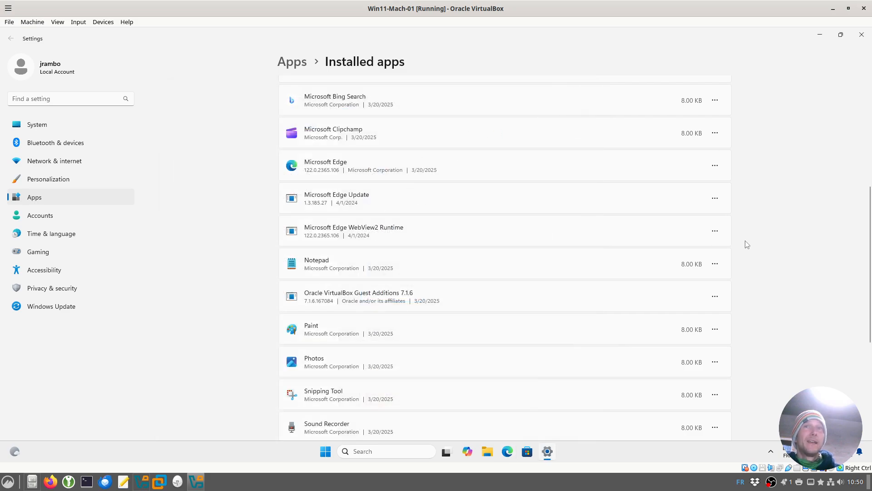
pyautogui.click(715, 231)
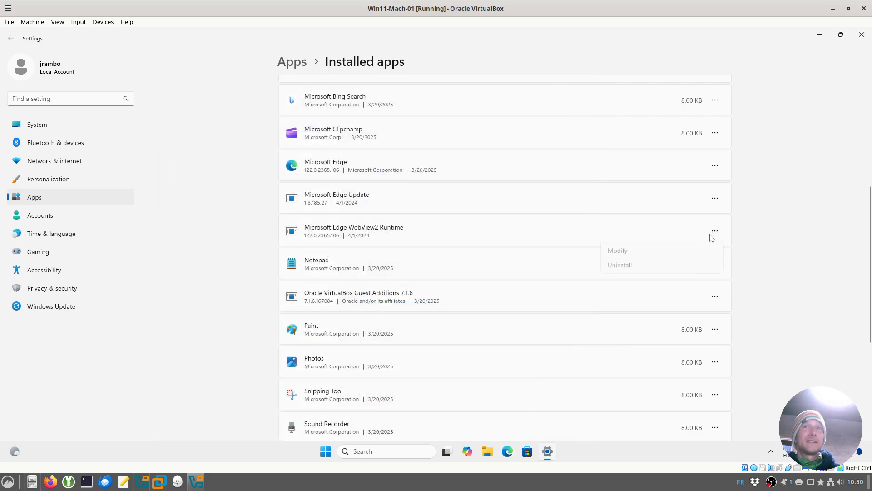
pyautogui.click(664, 229)
pyautogui.click(714, 199)
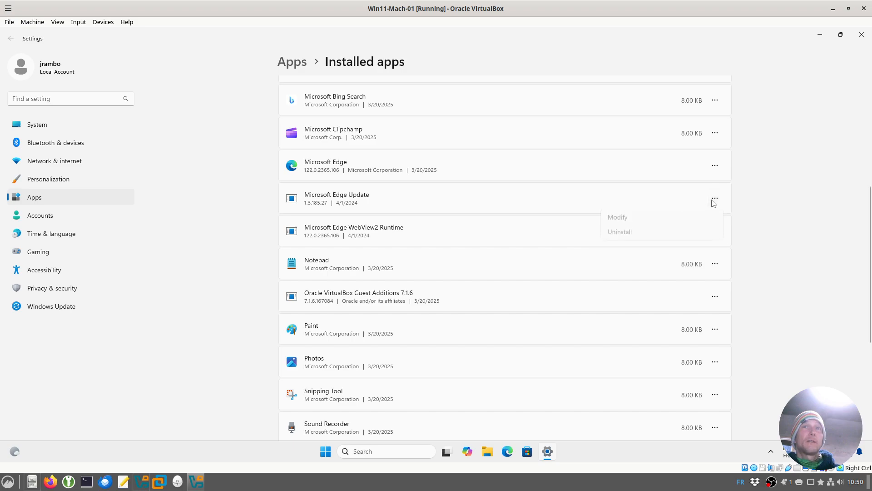
pyautogui.click(680, 179)
pyautogui.click(715, 166)
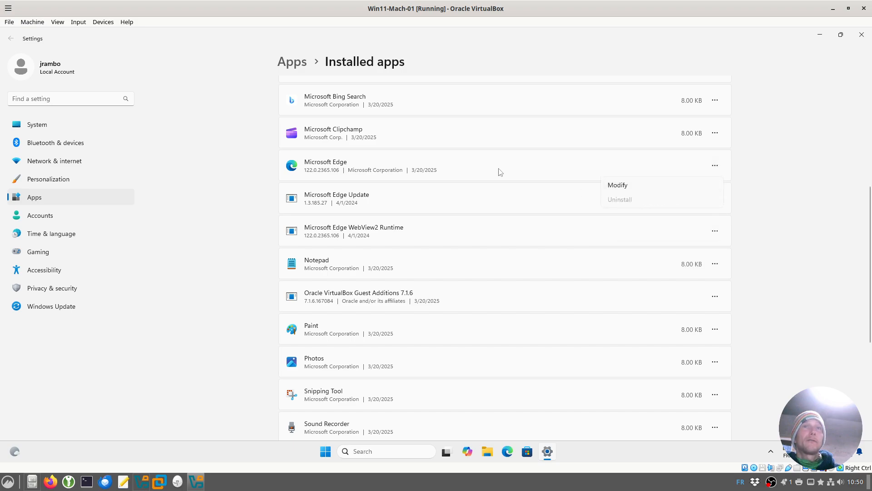
pyautogui.click(485, 230)
pyautogui.scroll(4, 484, 230)
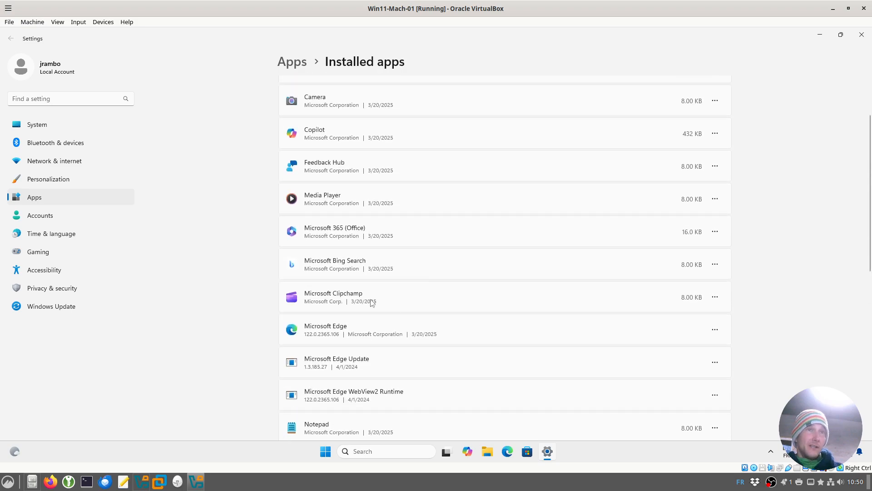
# - Uninstall Microsoft Clipchamp, Microsoft Bing Search and Microsoft 365 (Office)
pyautogui.click(714, 298)
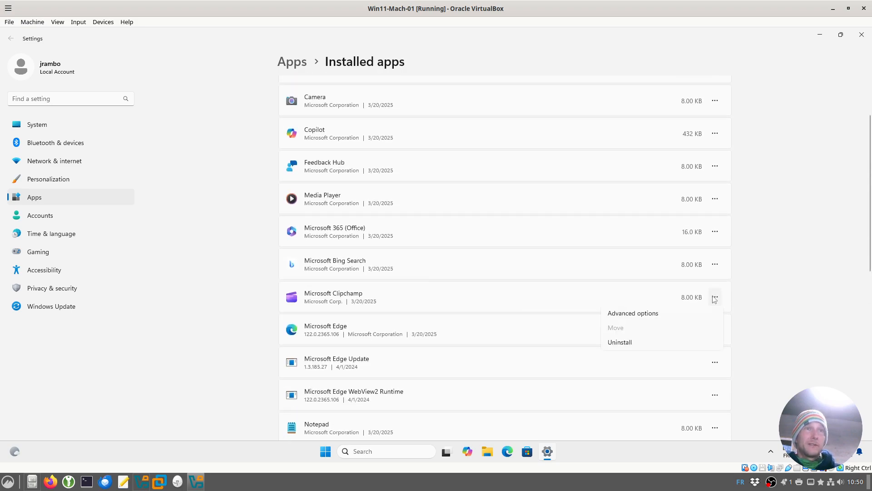
pyautogui.click(632, 348)
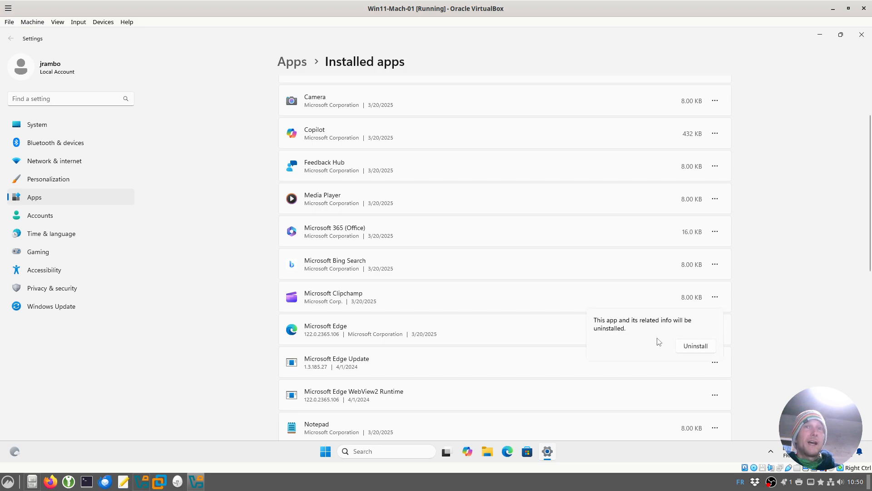
pyautogui.click(695, 346)
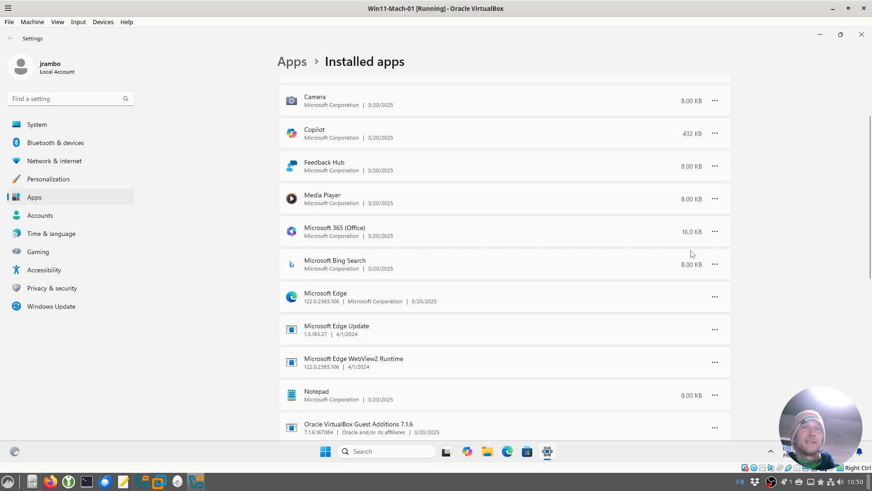
pyautogui.click(720, 264)
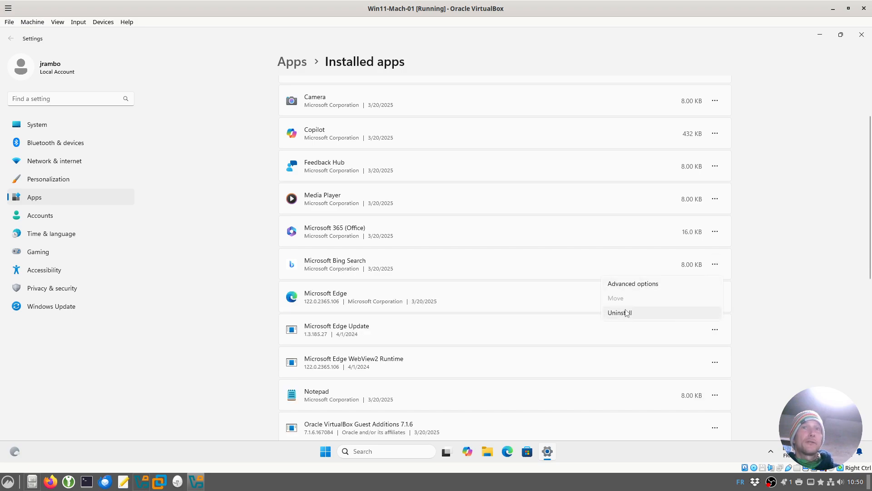
pyautogui.click(644, 312)
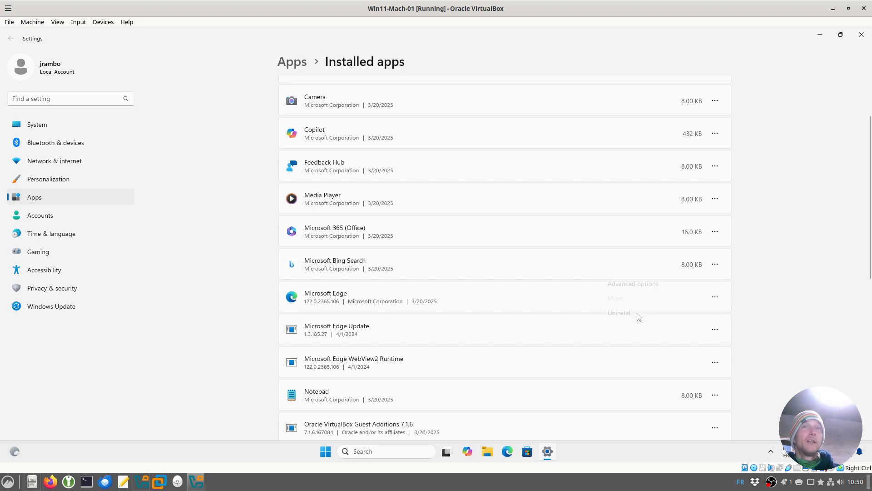
pyautogui.click(694, 313)
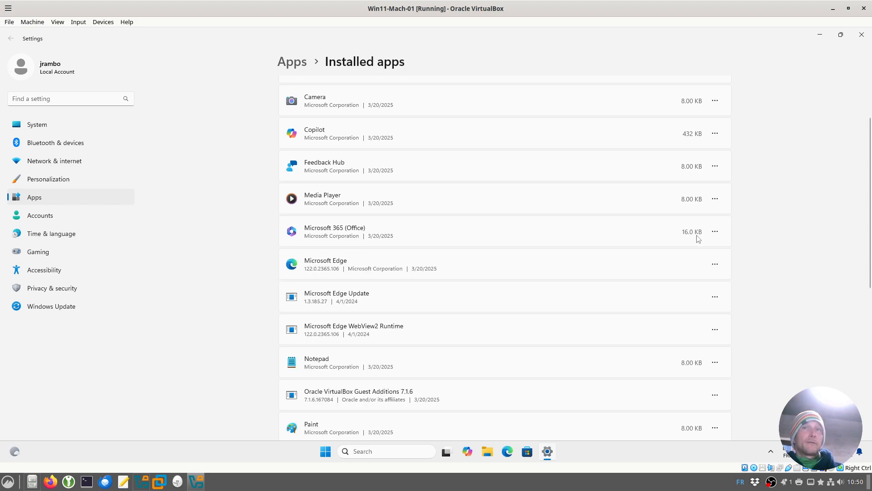
pyautogui.click(716, 232)
pyautogui.click(621, 281)
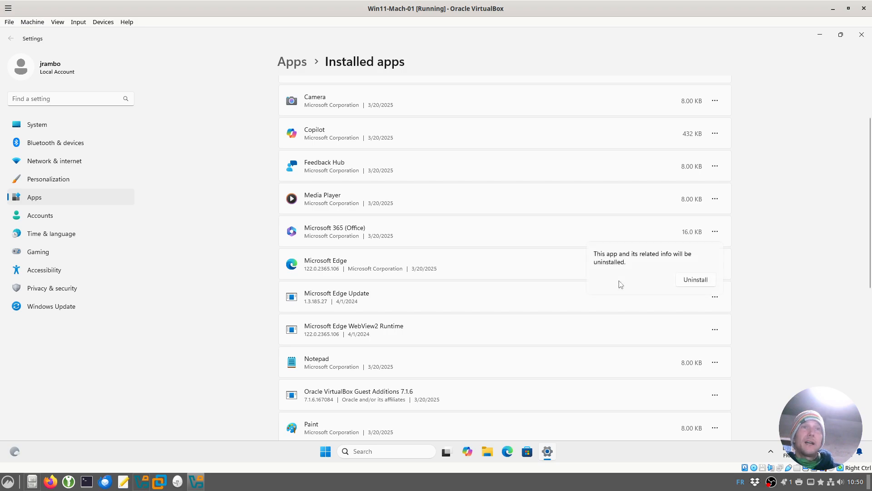
pyautogui.click(699, 280)
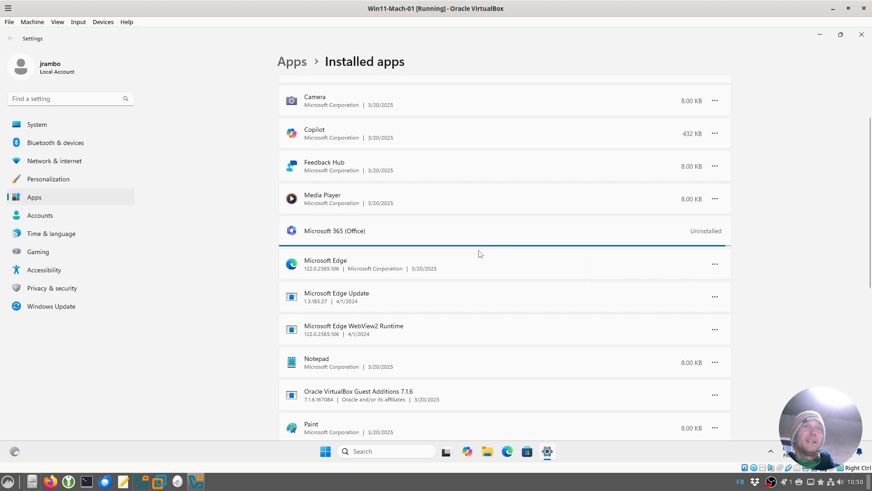
# - Uninstall Feedback Hub and Copilot, leaving 15 installed apps
pyautogui.scroll(2, 486, 266)
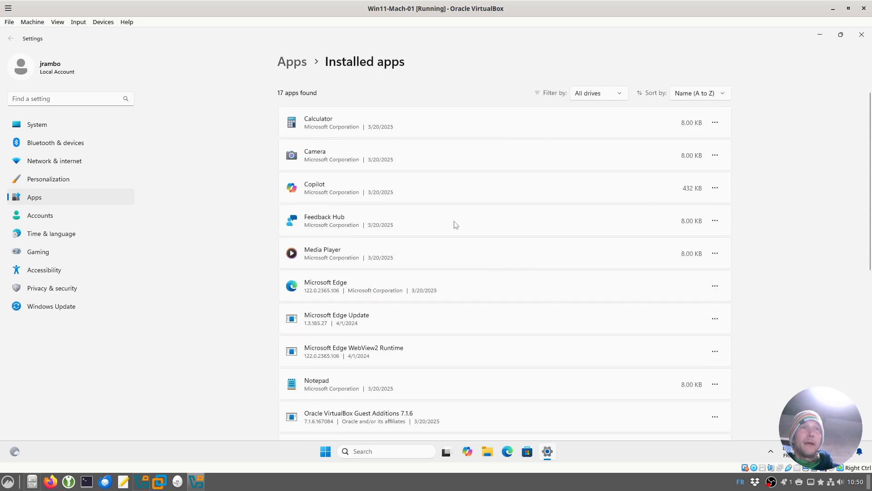
pyautogui.click(718, 222)
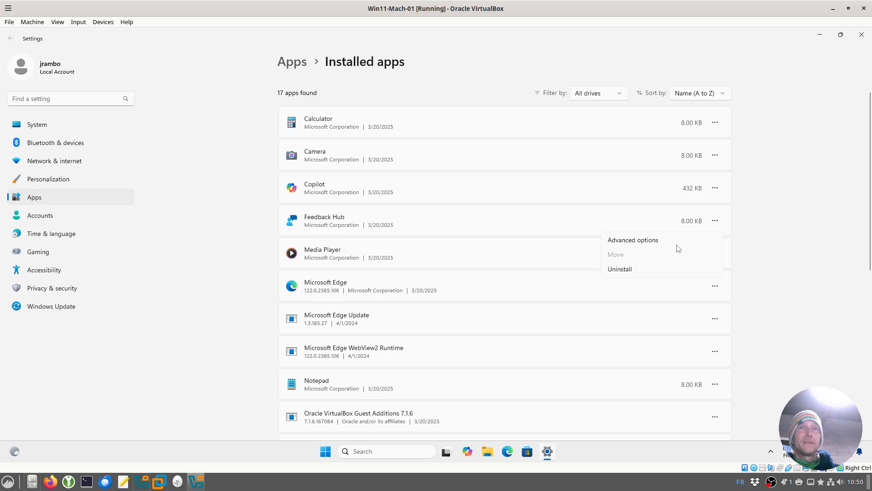
pyautogui.click(623, 270)
pyautogui.click(689, 268)
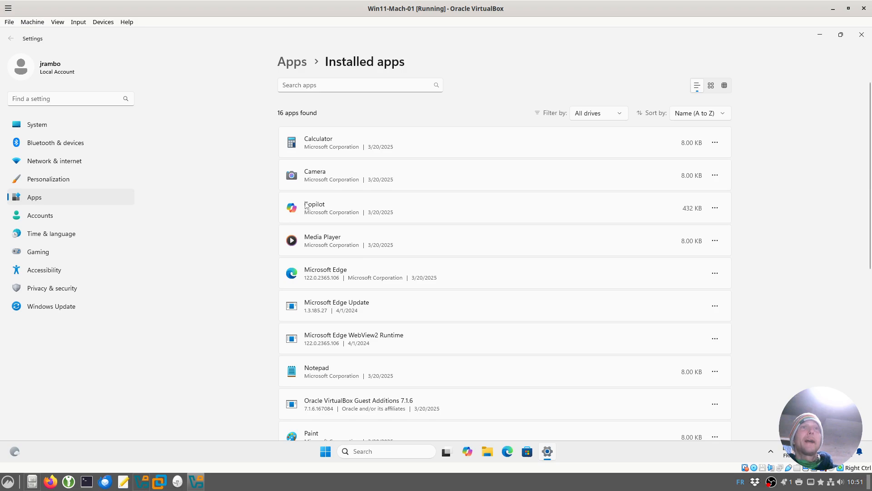
pyautogui.click(715, 208)
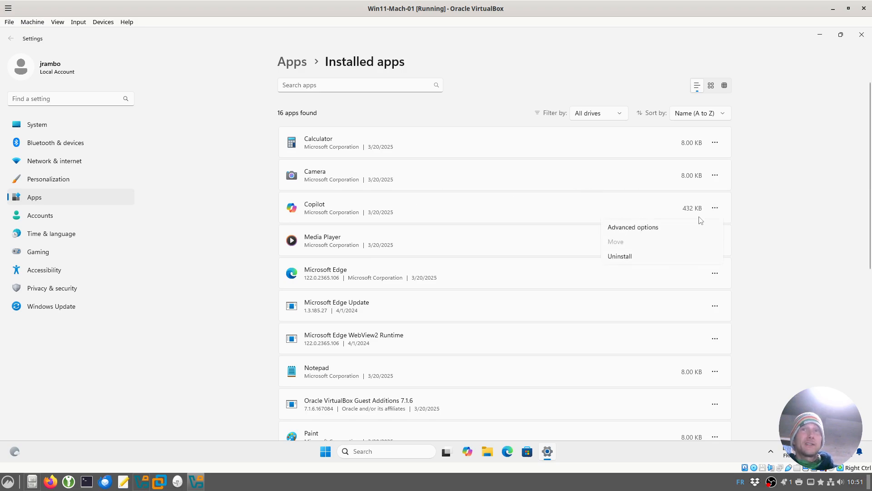
pyautogui.click(628, 257)
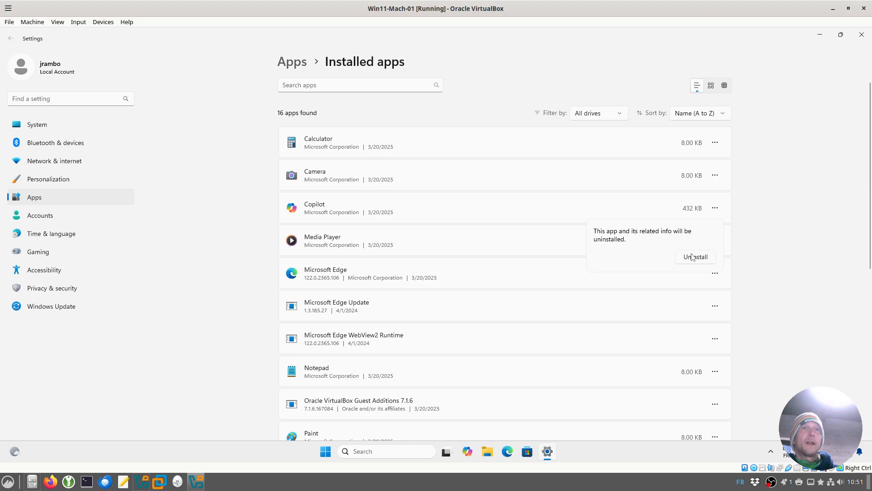
pyautogui.click(691, 256)
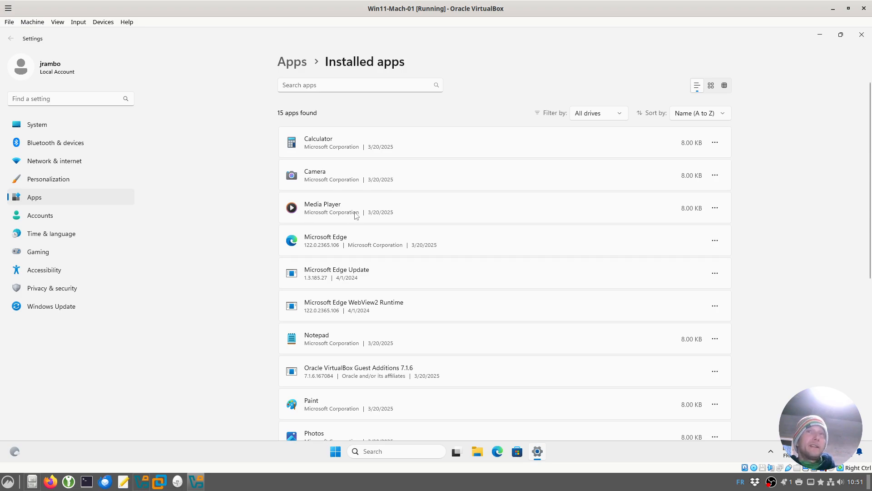
# - Uninstall Media Player from the Installed apps list, bringing the count to 14
pyautogui.scroll(-6, 482, 234)
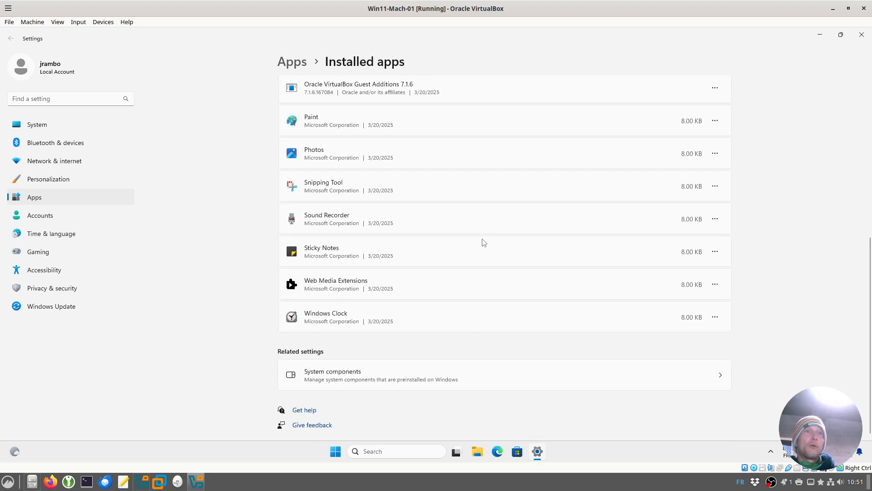
pyautogui.scroll(3, 483, 246)
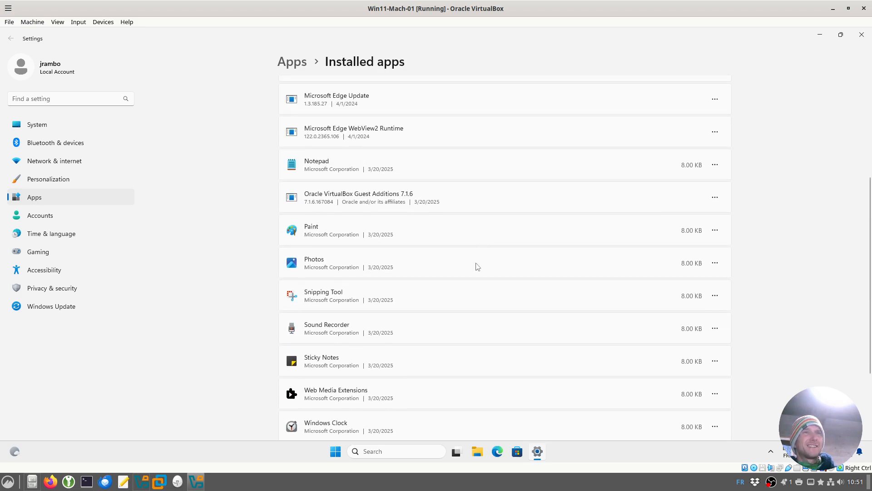
pyautogui.scroll(3, 478, 266)
pyautogui.scroll(1, 477, 267)
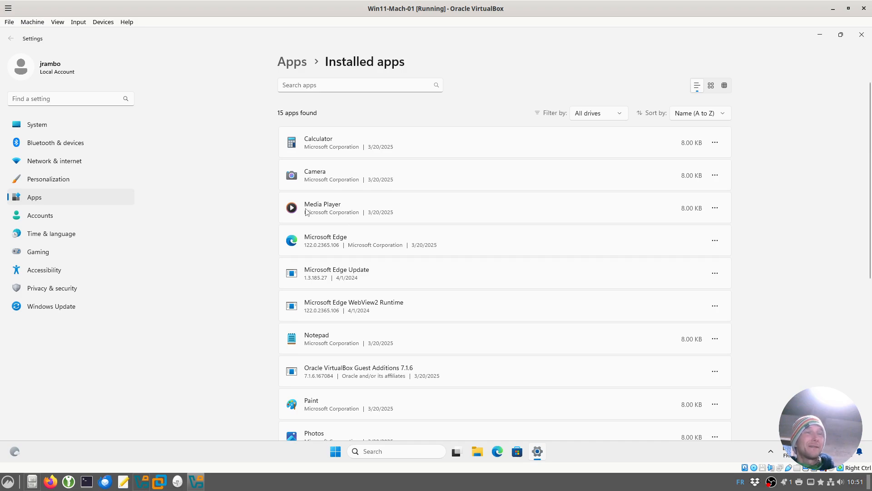
pyautogui.click(716, 210)
pyautogui.click(617, 257)
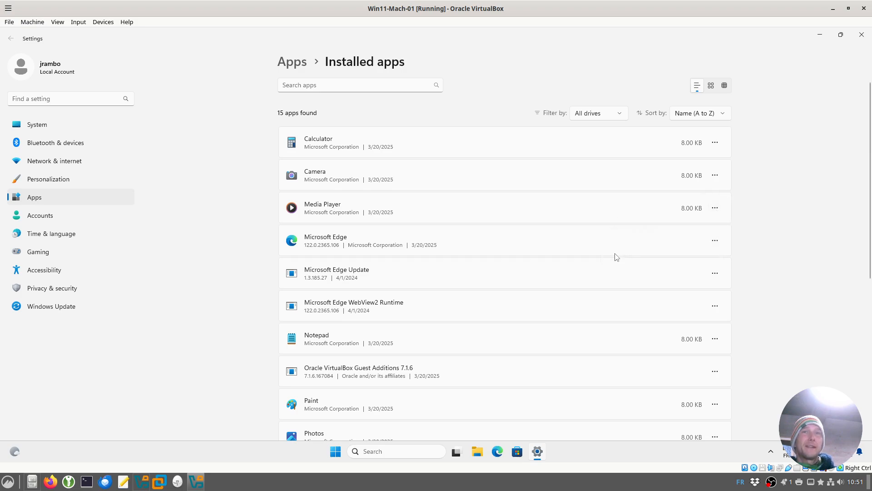
pyautogui.click(695, 258)
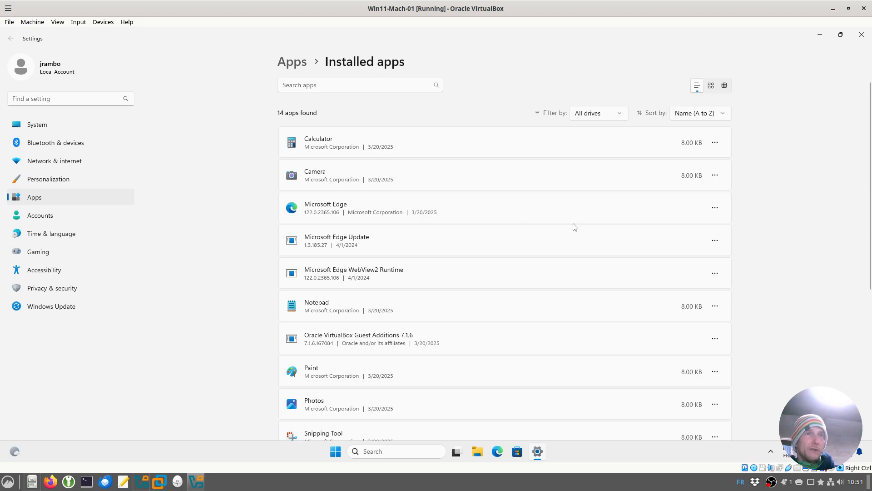
pyautogui.scroll(-5, 574, 227)
pyautogui.scroll(-1, 570, 233)
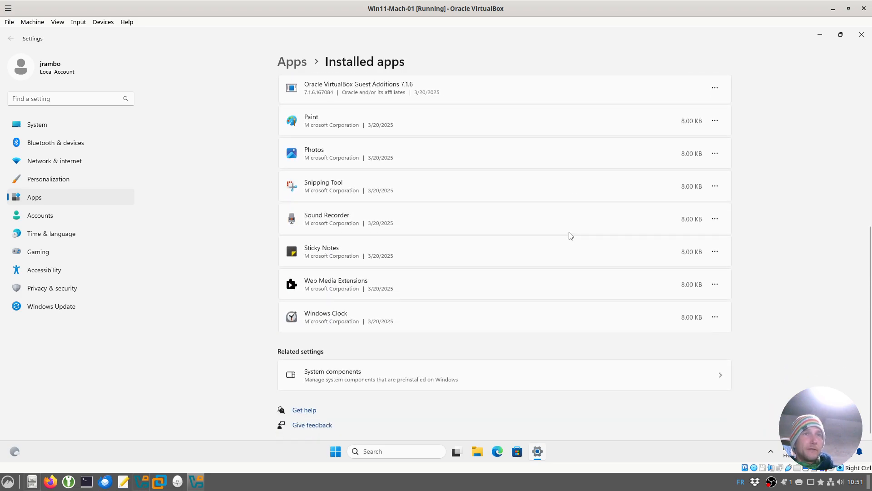
pyautogui.scroll(2, 566, 241)
pyautogui.scroll(3, 550, 246)
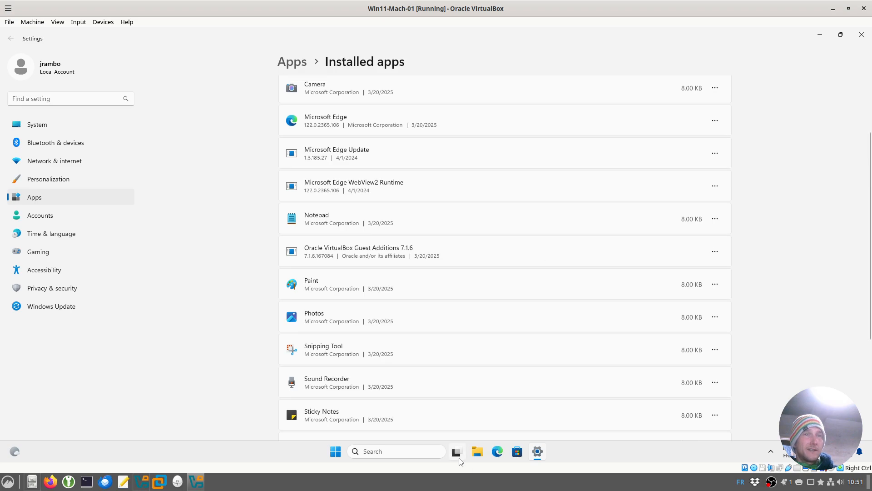
pyautogui.click(428, 447)
pyautogui.write('cmd')
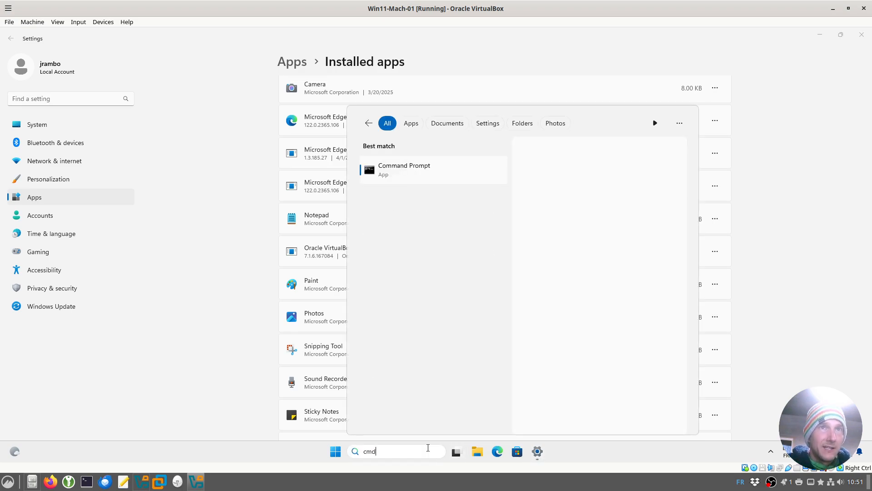
pyautogui.click(454, 171)
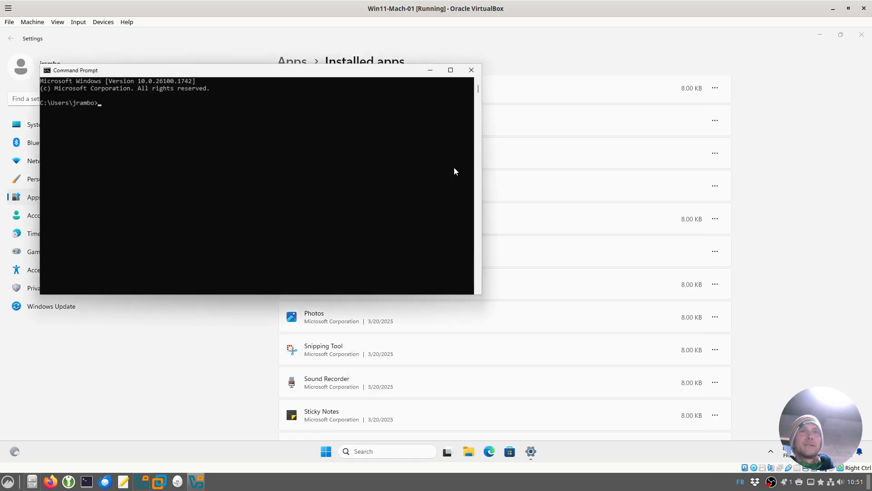
pyautogui.click(472, 70)
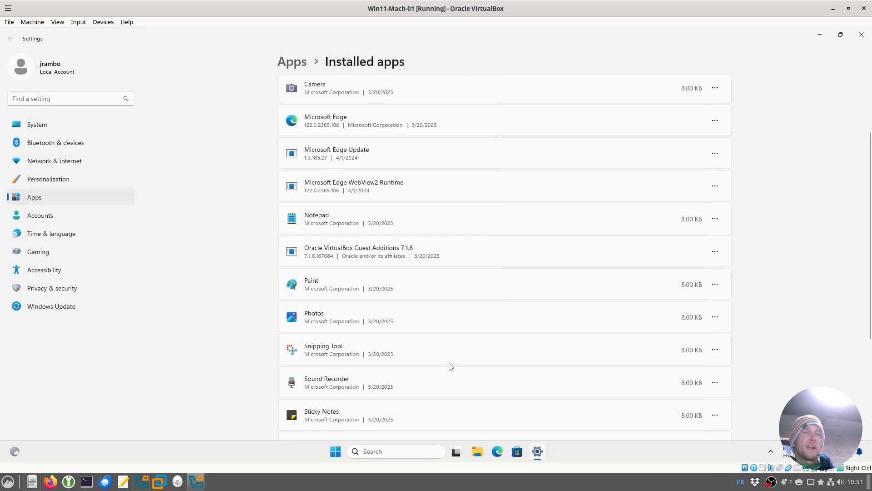
pyautogui.scroll(-3, 451, 368)
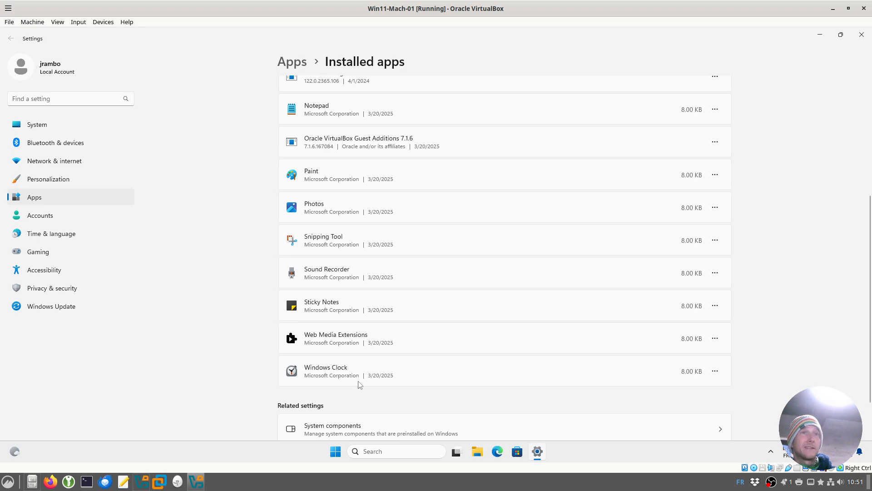
pyautogui.scroll(3, 360, 384)
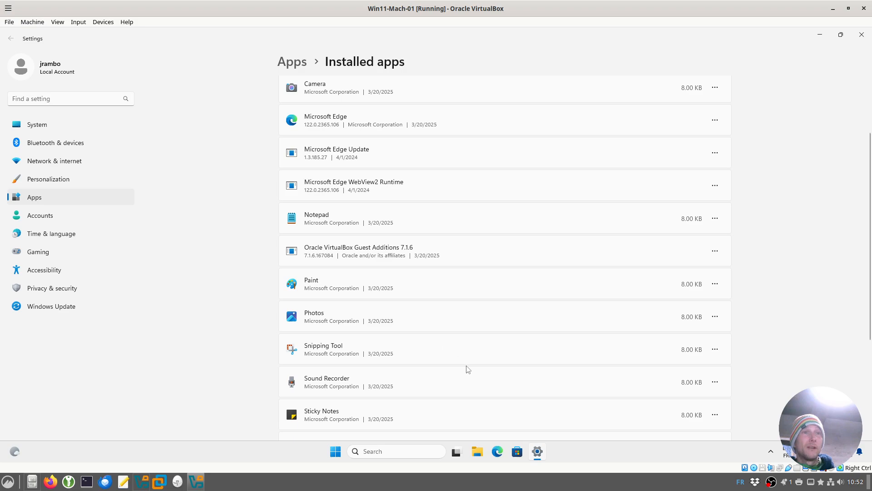
pyautogui.scroll(-1, 390, 375)
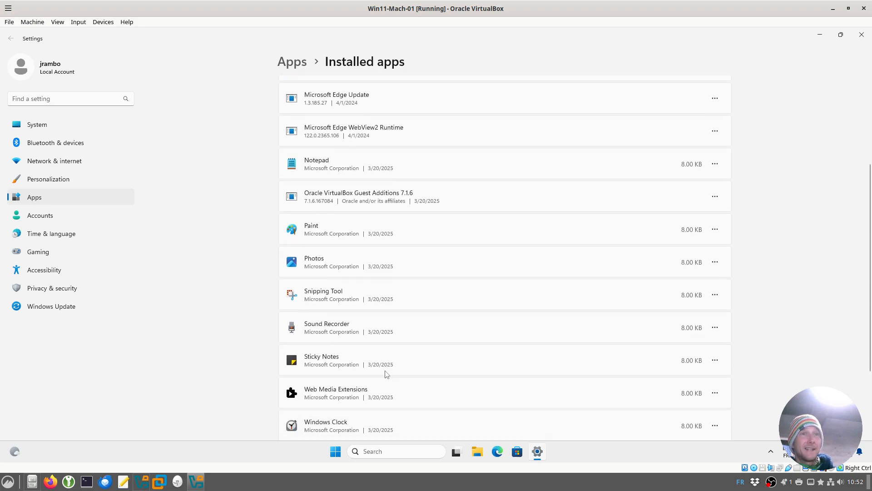
pyautogui.scroll(-1, 387, 374)
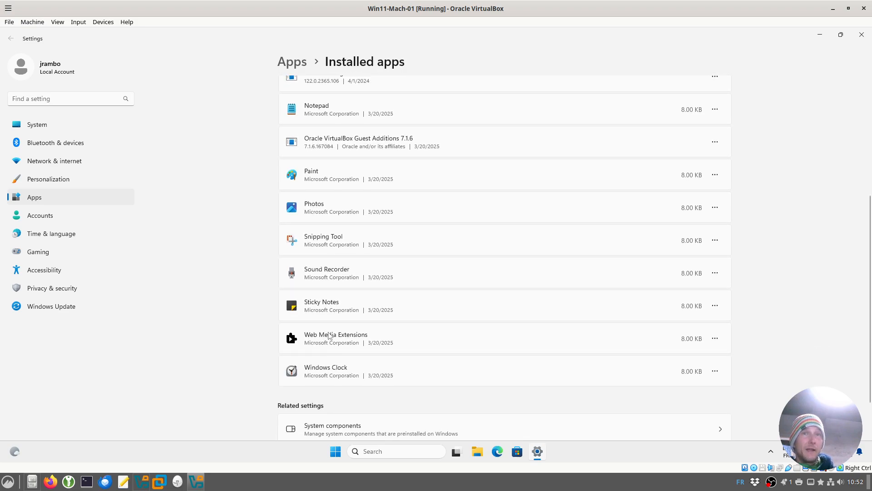
pyautogui.click(715, 338)
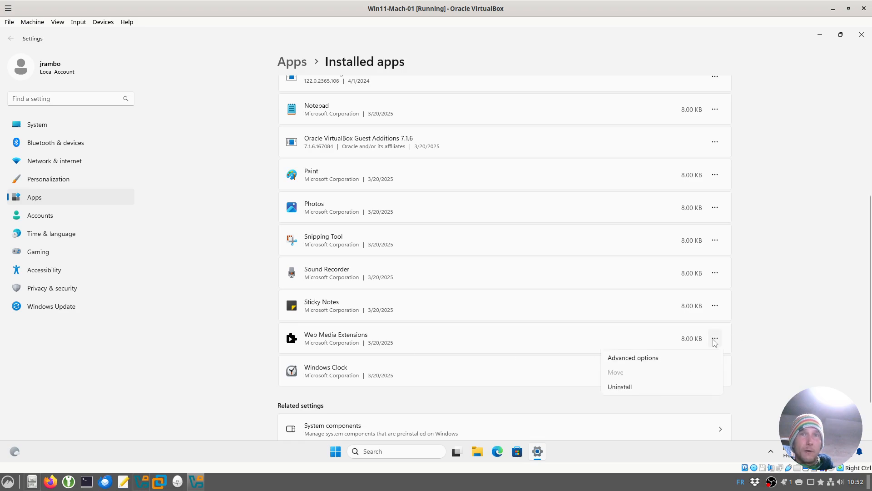
pyautogui.click(632, 357)
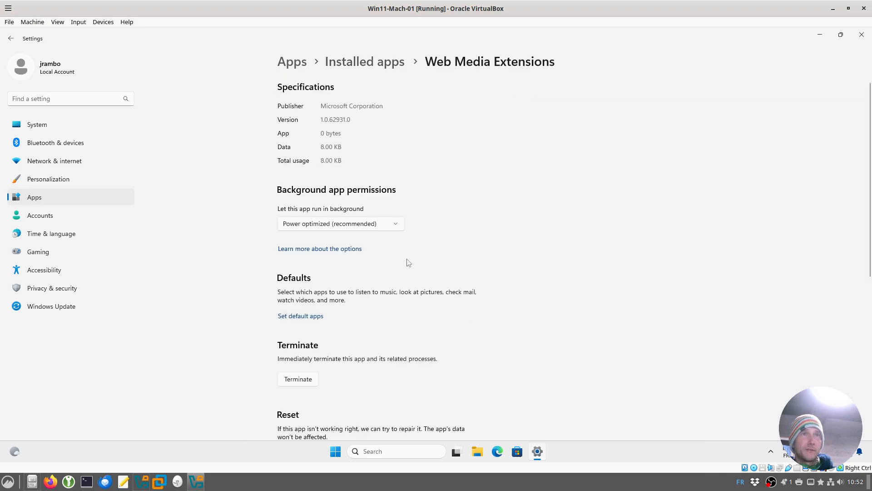
pyautogui.scroll(-6, 439, 186)
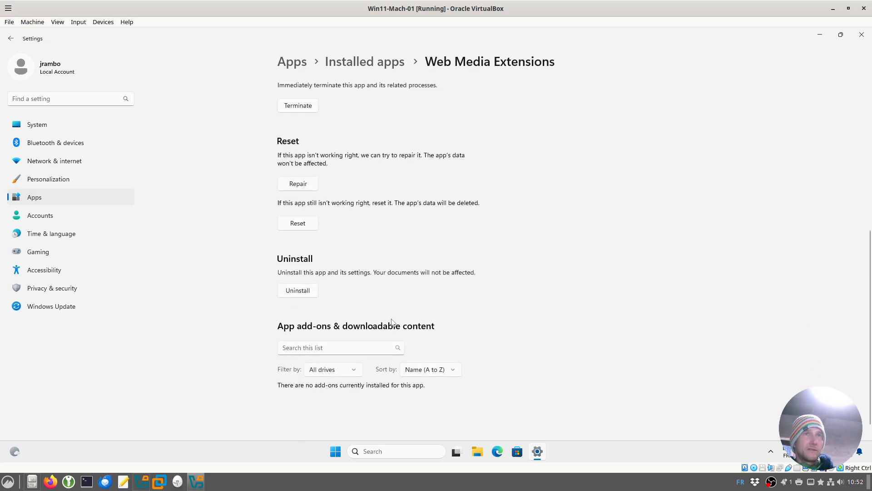
pyautogui.scroll(6, 435, 196)
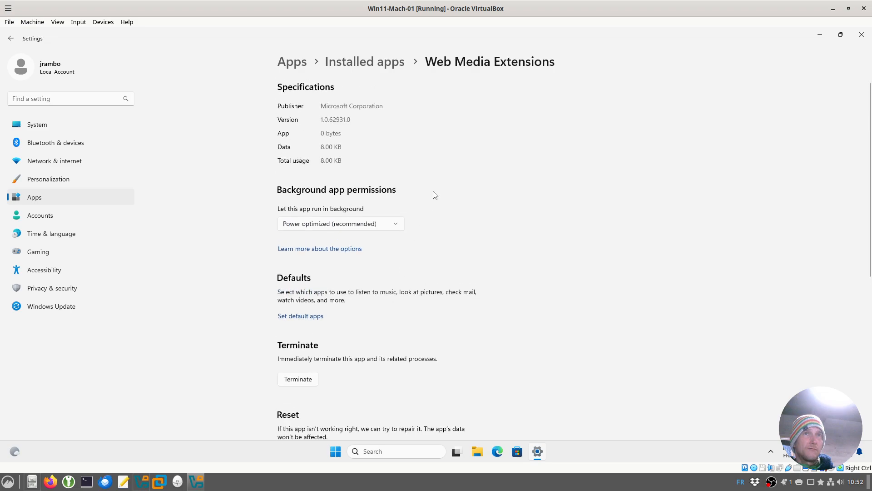
pyautogui.click(10, 38)
pyautogui.scroll(-4, 493, 300)
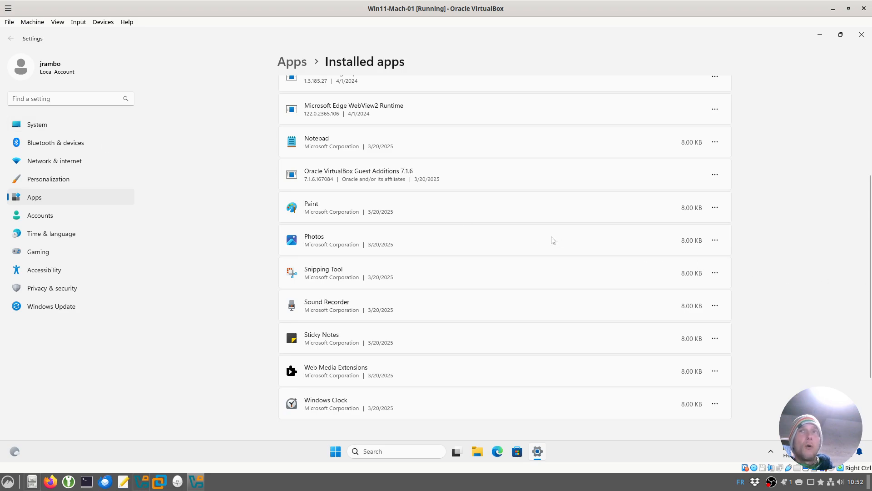
pyautogui.scroll(5, 815, 239)
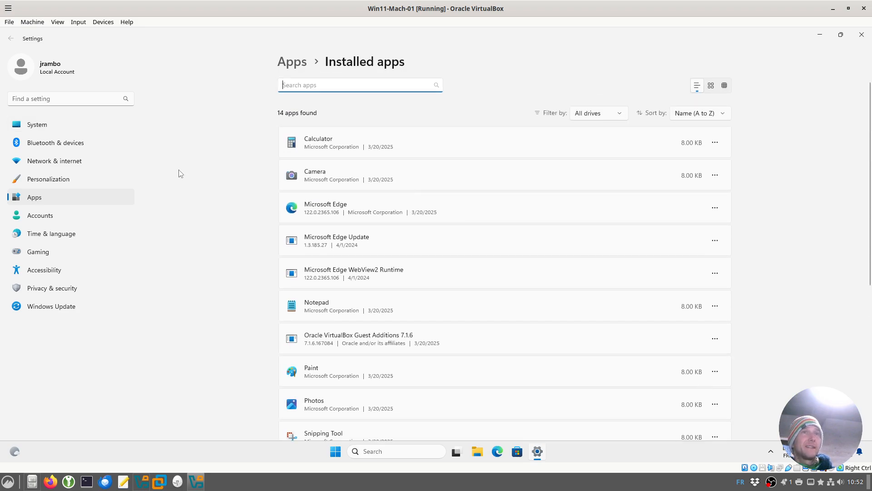
# - Open System > Notifications and review its additional, lock screen and do not disturb options
pyautogui.click(62, 127)
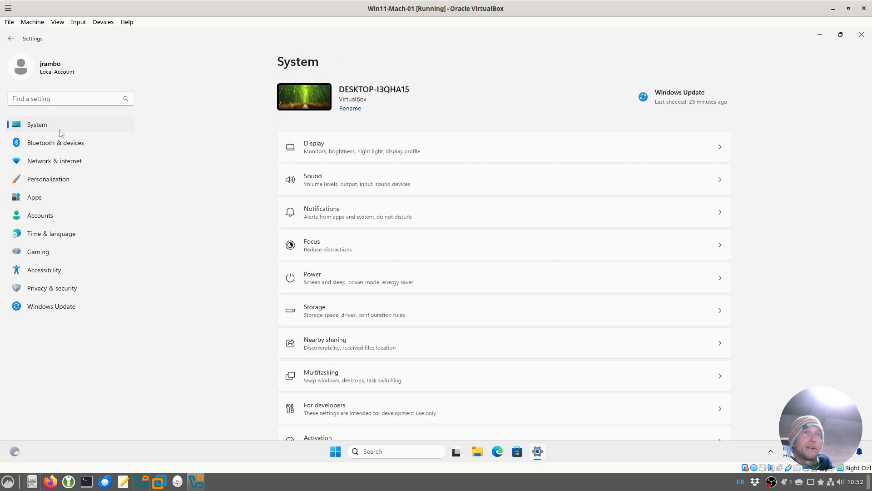
pyautogui.scroll(-2, 477, 159)
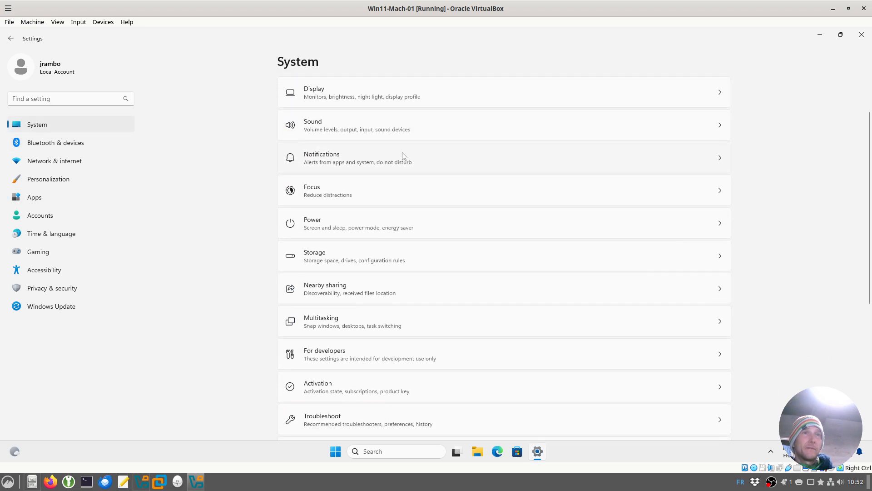
pyautogui.click(353, 159)
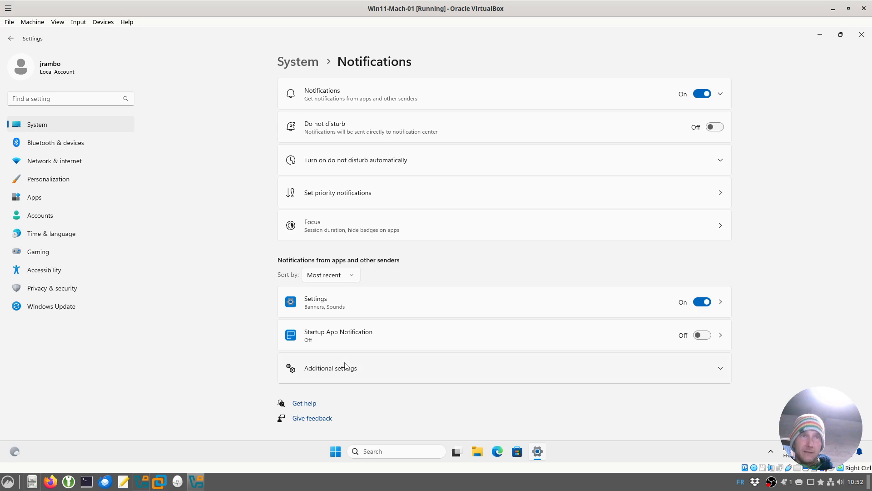
pyautogui.click(371, 366)
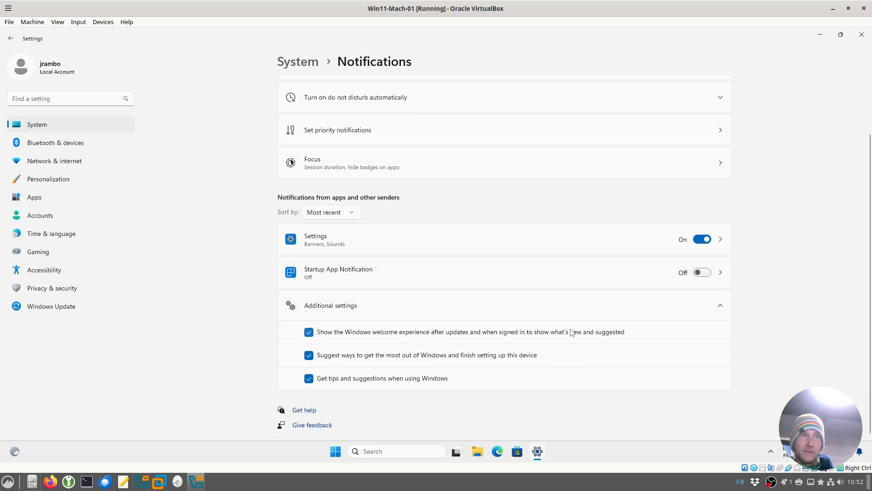
pyautogui.scroll(1, 655, 312)
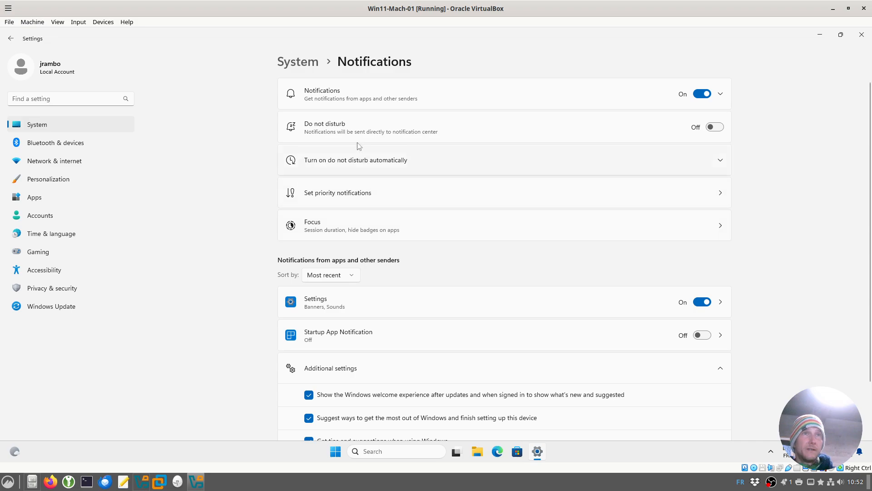
pyautogui.click(721, 93)
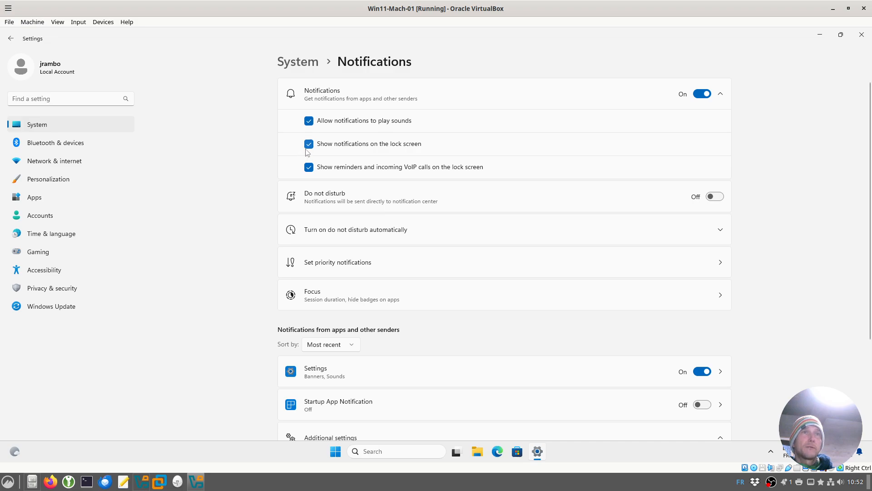
pyautogui.click(693, 236)
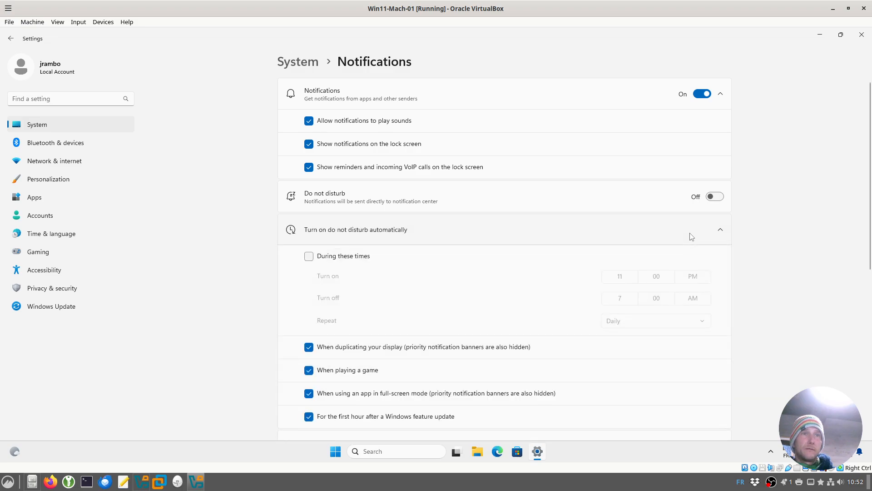
pyautogui.scroll(-2, 689, 237)
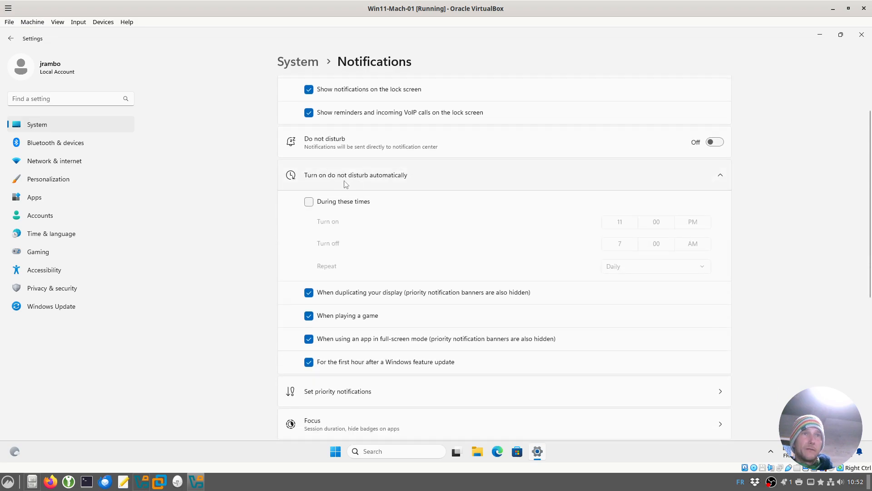
pyautogui.click(397, 177)
# - Glance at priority notifications, then switch all notifications Off
pyautogui.click(336, 210)
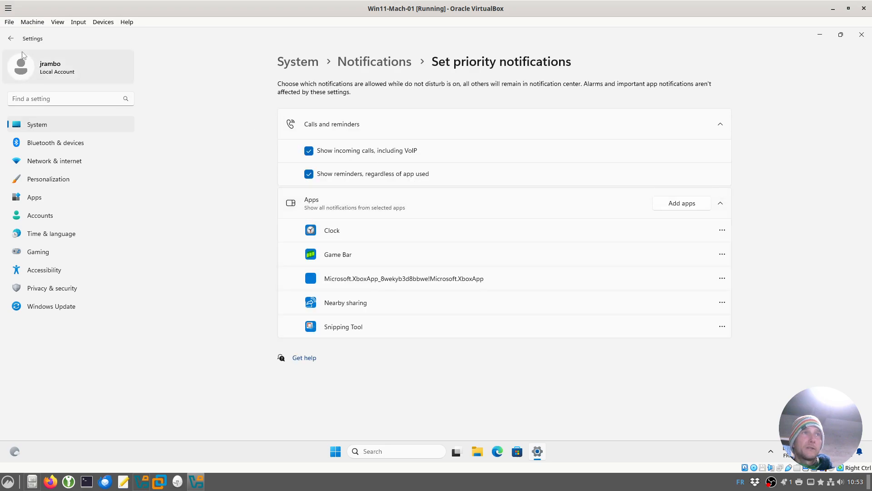
pyautogui.click(11, 38)
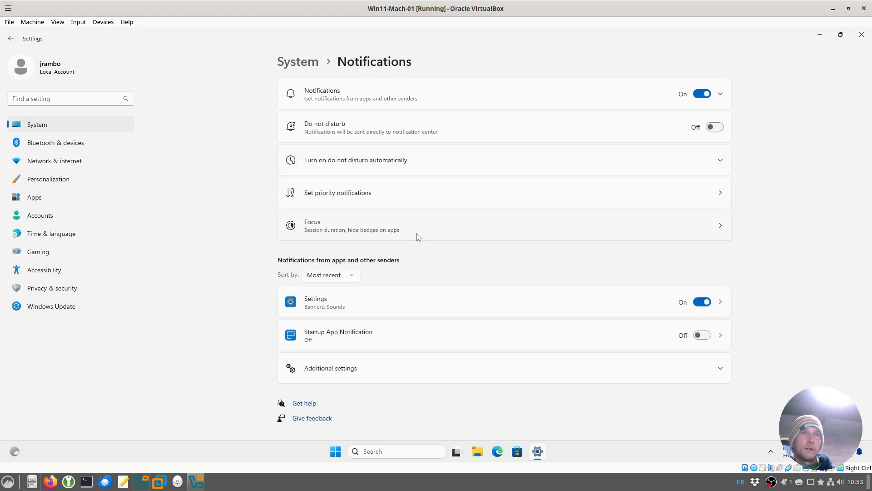
pyautogui.click(704, 94)
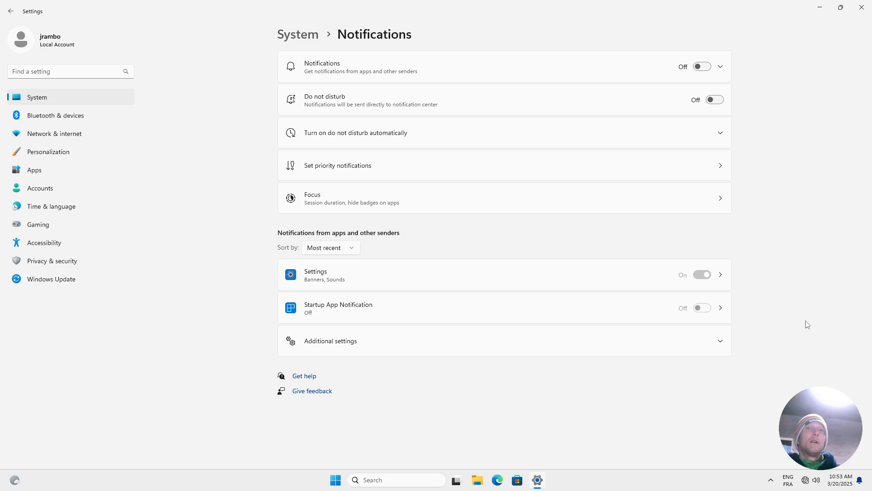
# - Uncheck welcome experience, device setup suggestions, and tips and suggestions under Additional settings
pyautogui.click(720, 343)
pyautogui.scroll(-1, 775, 327)
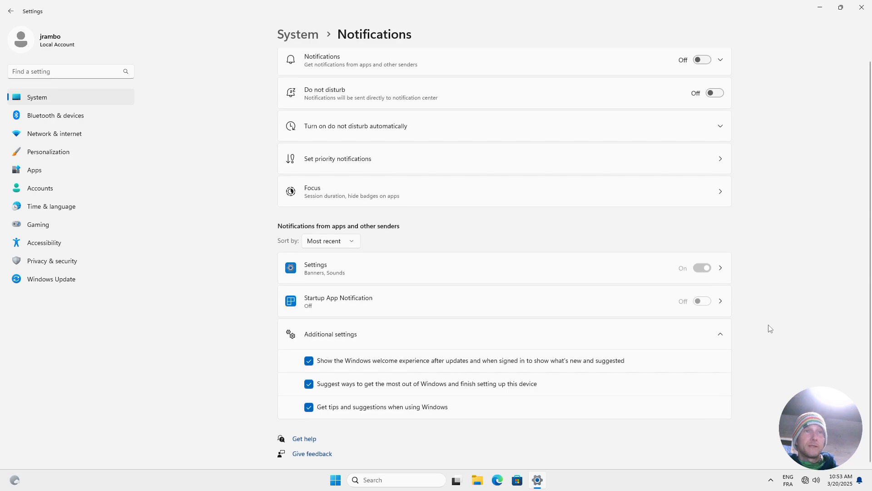
pyautogui.click(311, 362)
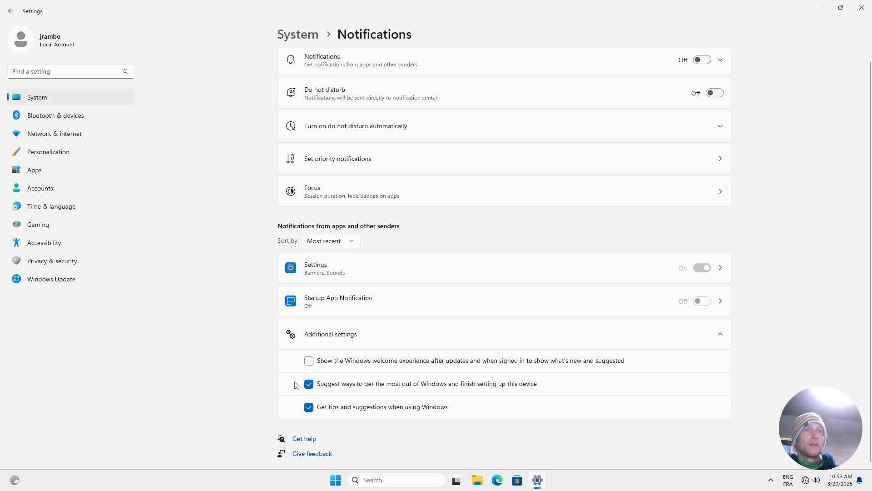
pyautogui.click(309, 385)
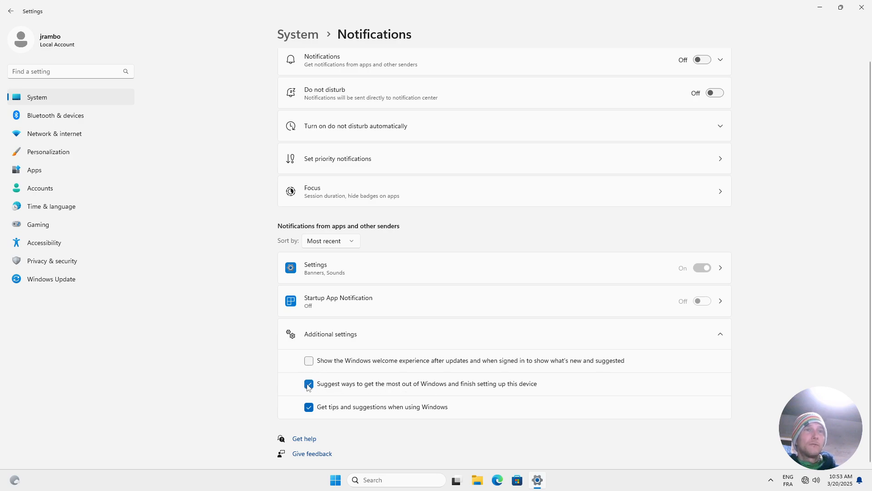
pyautogui.click(309, 407)
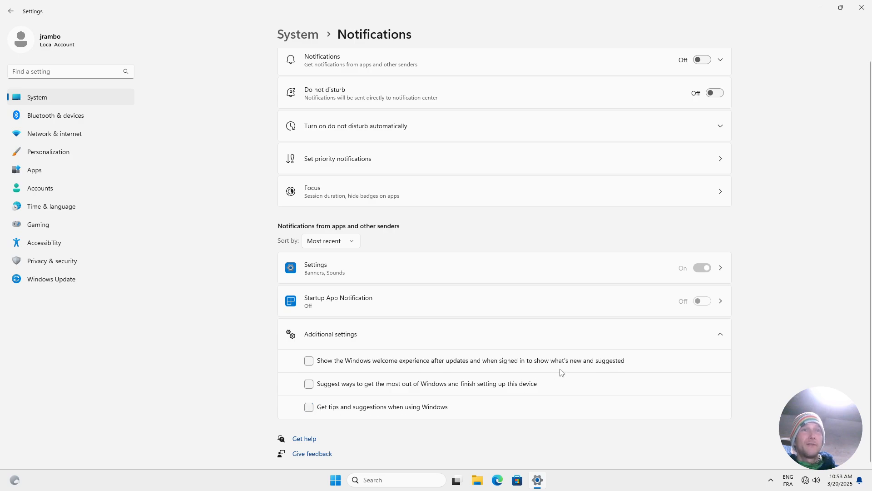
pyautogui.click(721, 336)
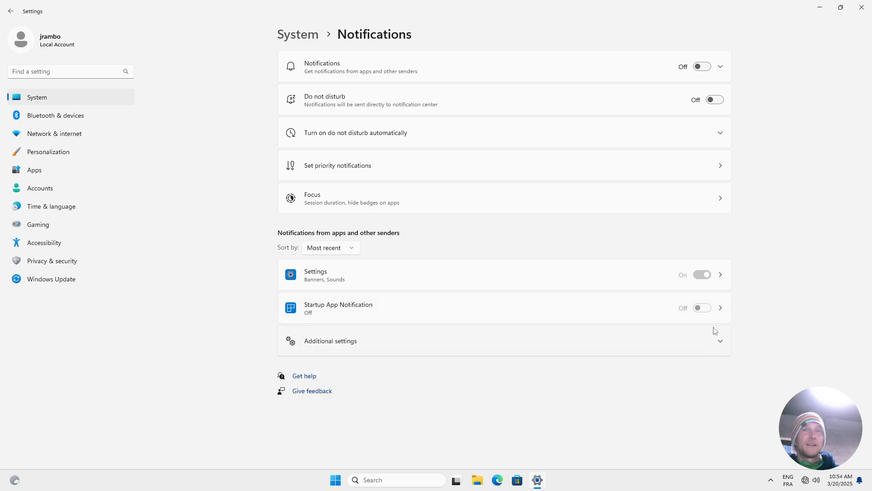
# - Look over the System > For developers page
pyautogui.click(50, 118)
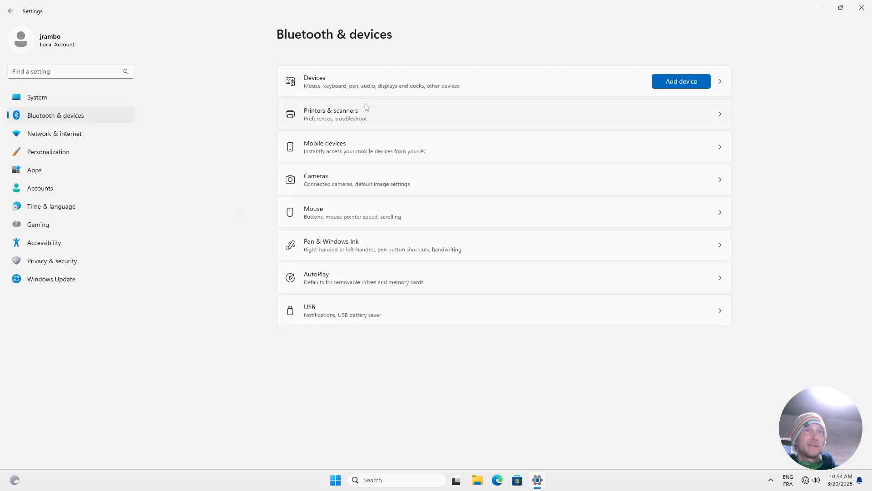
pyautogui.click(66, 101)
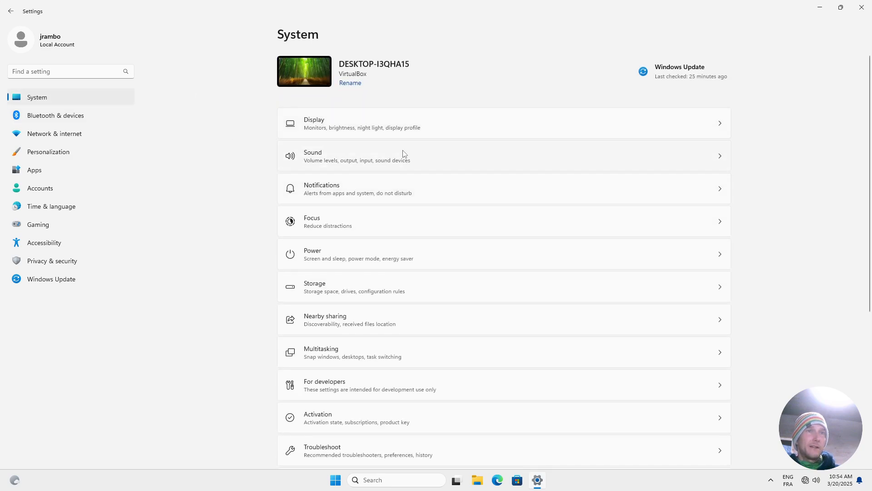
pyautogui.scroll(-3, 403, 154)
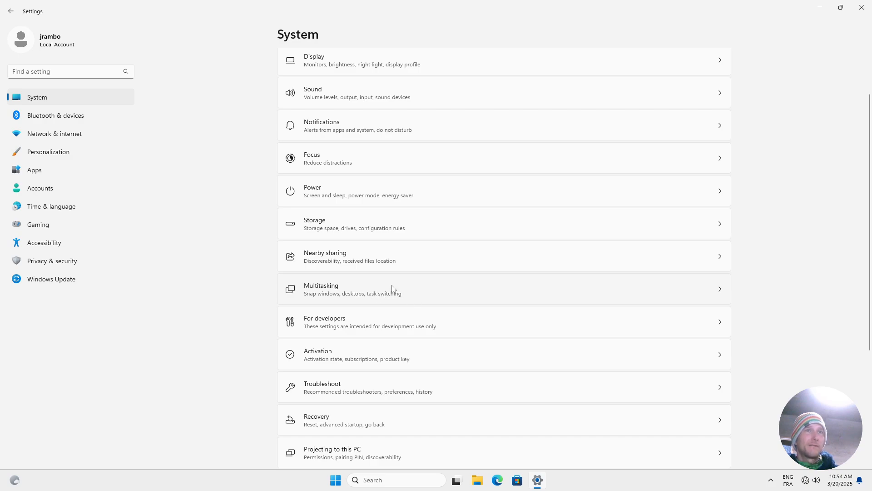
pyautogui.scroll(-3, 389, 259)
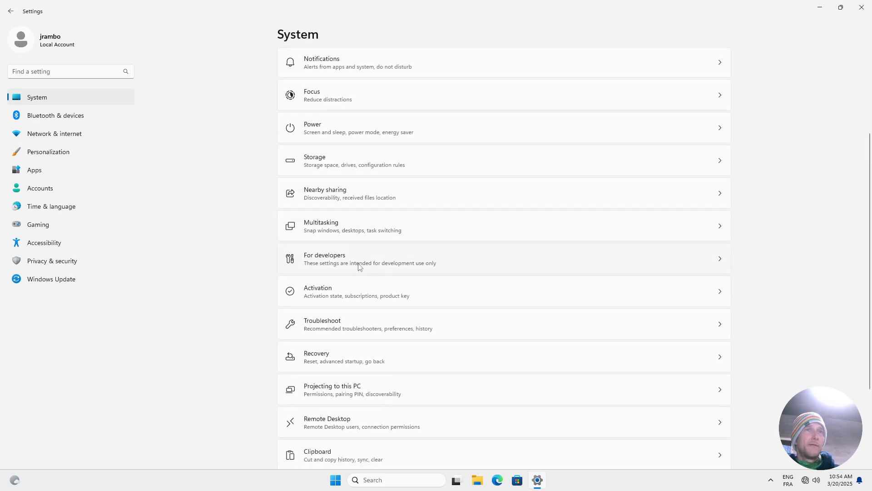
pyautogui.click(491, 262)
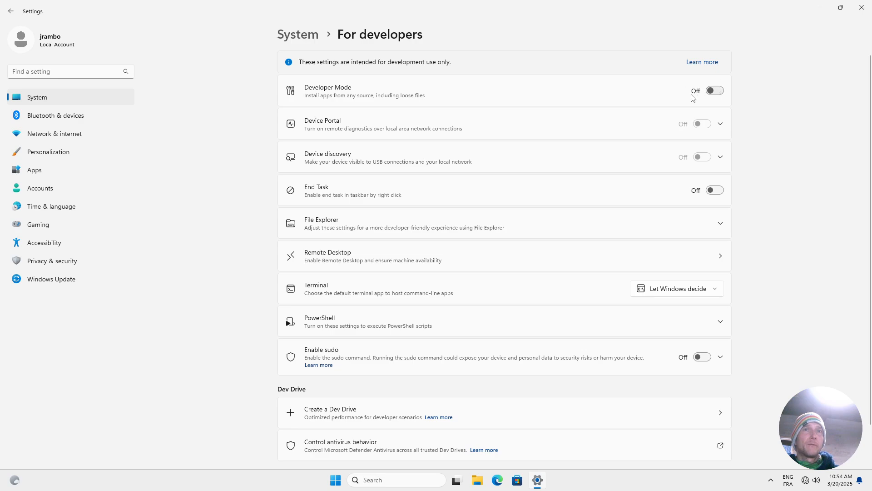
pyautogui.scroll(-1, 588, 134)
pyautogui.scroll(1, 499, 115)
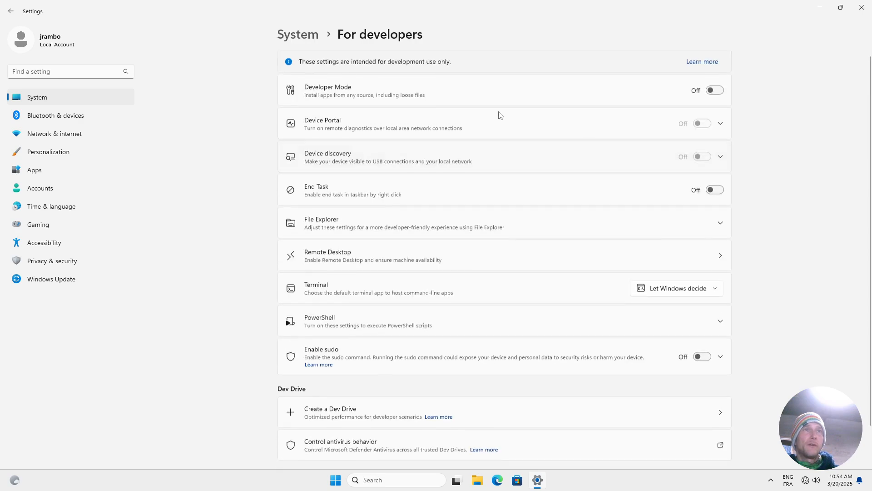
pyautogui.click(10, 11)
# - View the Windows activation details under System
pyautogui.scroll(-5, 390, 232)
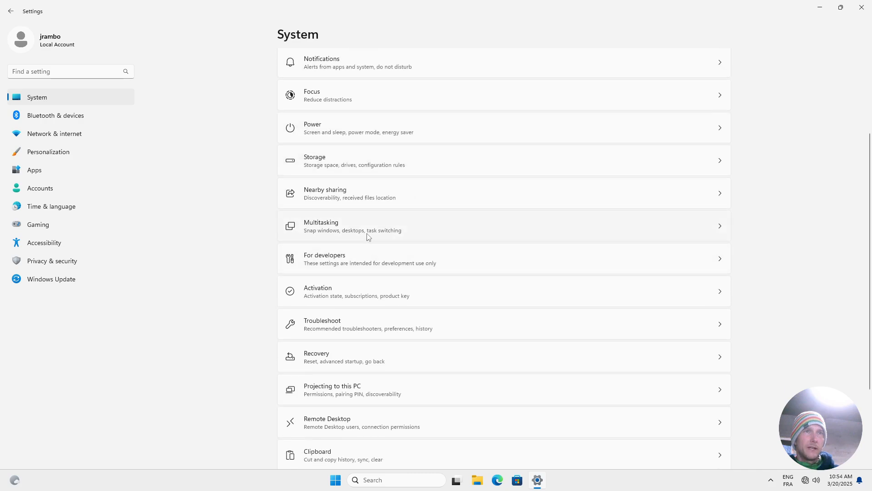
pyautogui.scroll(-2, 368, 236)
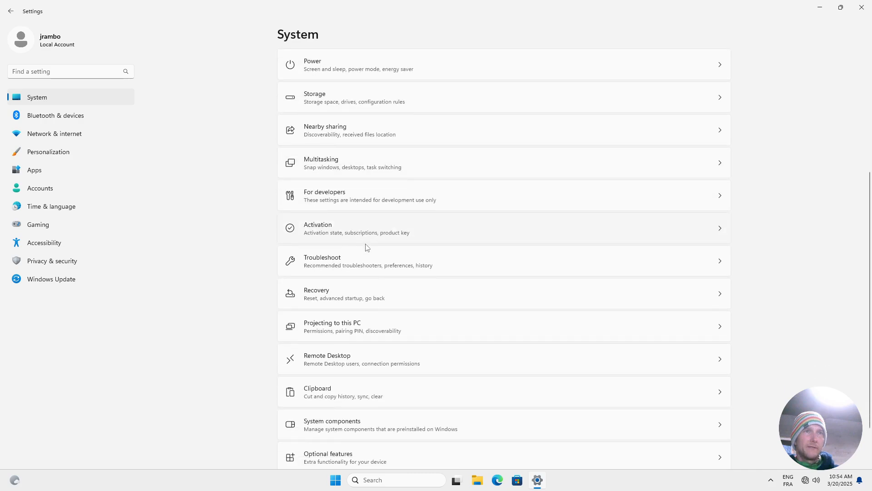
pyautogui.click(470, 235)
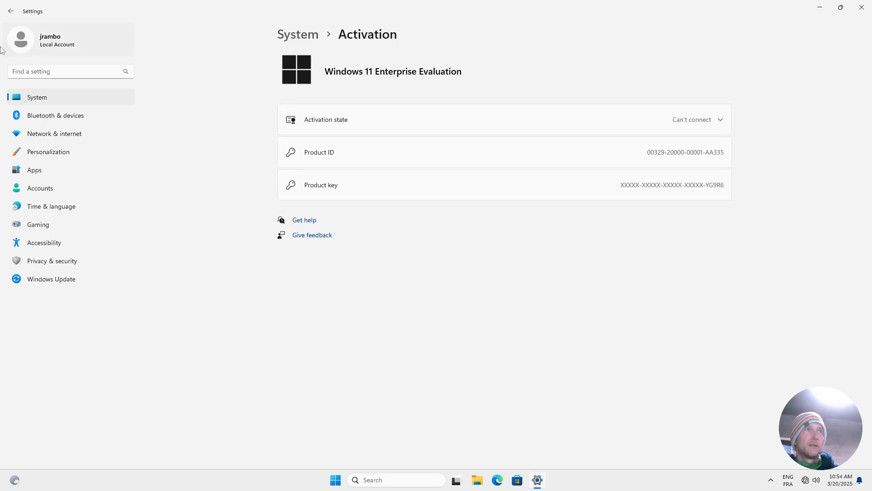
pyautogui.click(10, 11)
pyautogui.scroll(-6, 458, 221)
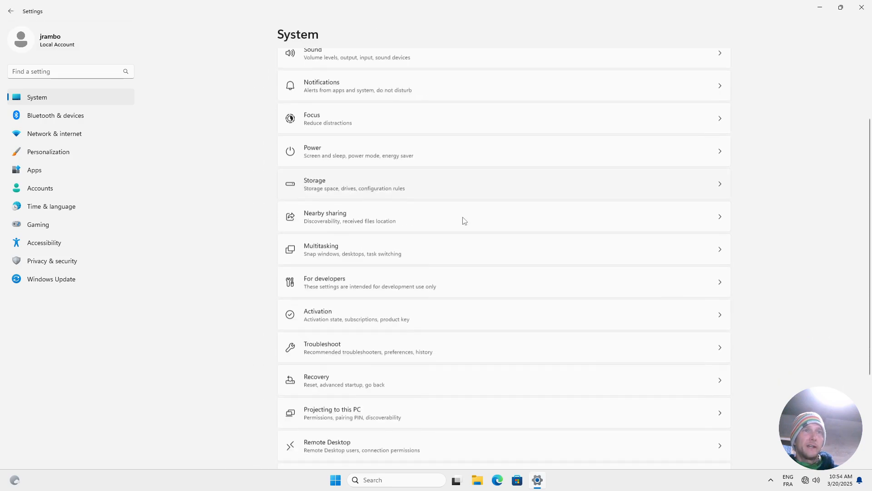
pyautogui.scroll(-3, 458, 222)
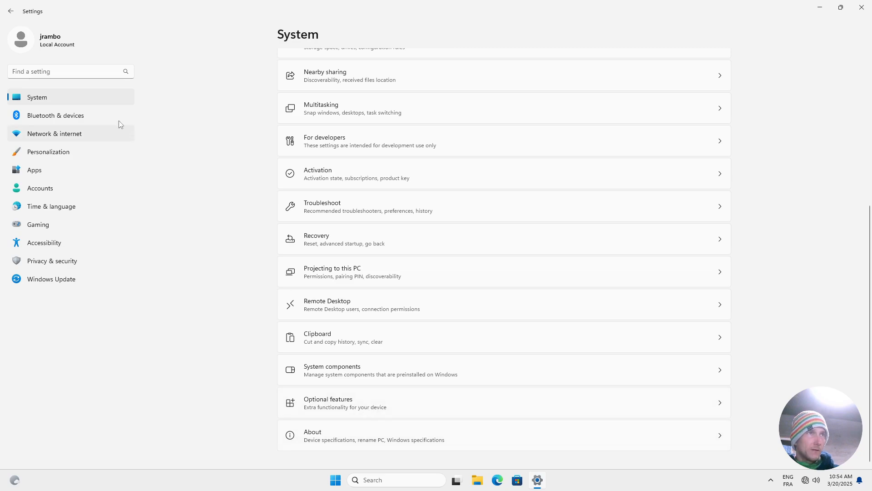
# - Browse Bluetooth & devices and Network & internet, then Personalization, peeking at Themes
pyautogui.click(70, 119)
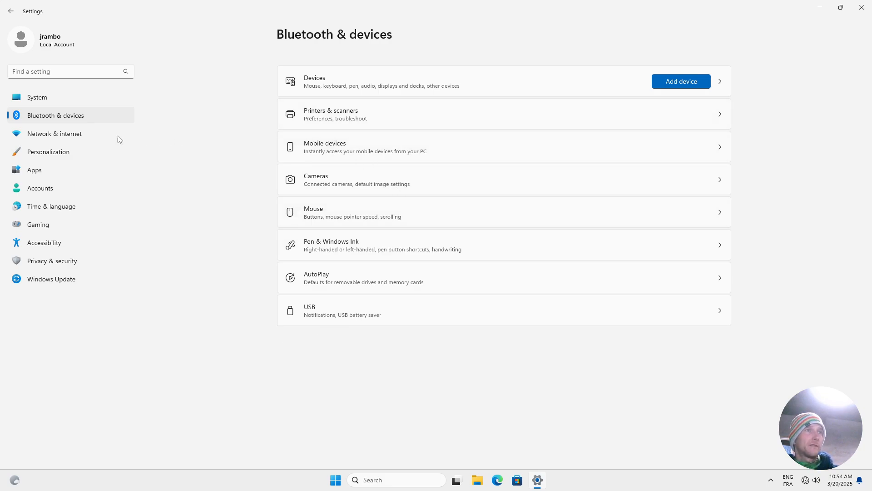
pyautogui.click(58, 135)
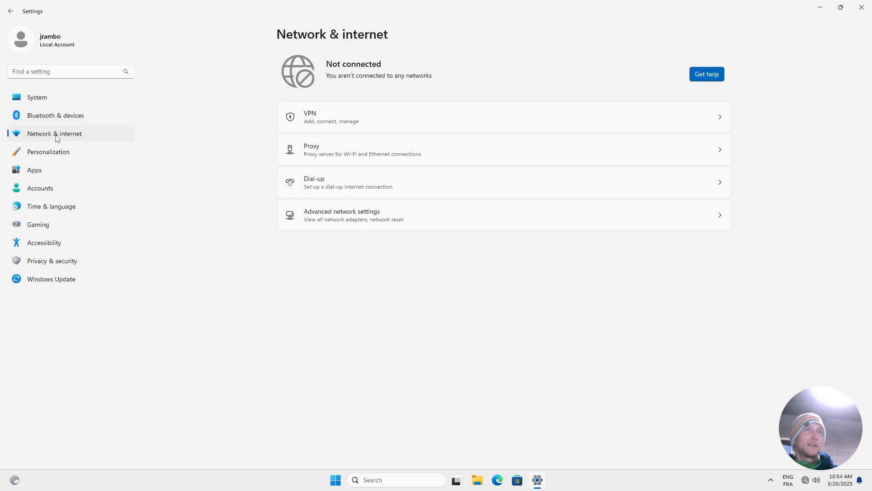
pyautogui.click(47, 154)
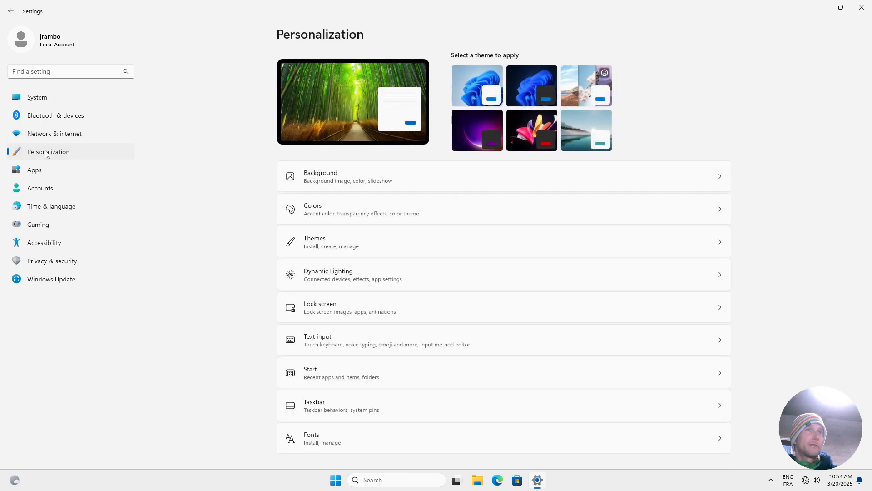
pyautogui.scroll(-1, 402, 189)
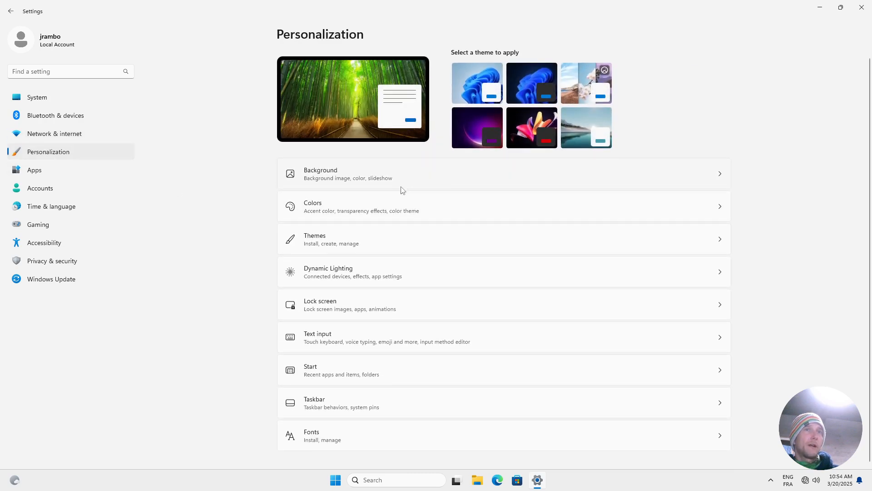
pyautogui.click(389, 247)
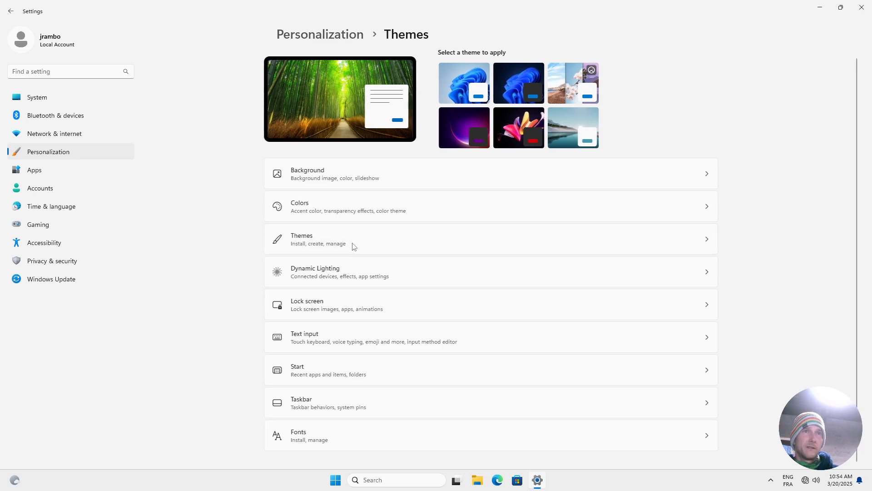
pyautogui.click(10, 11)
pyautogui.scroll(-1, 402, 250)
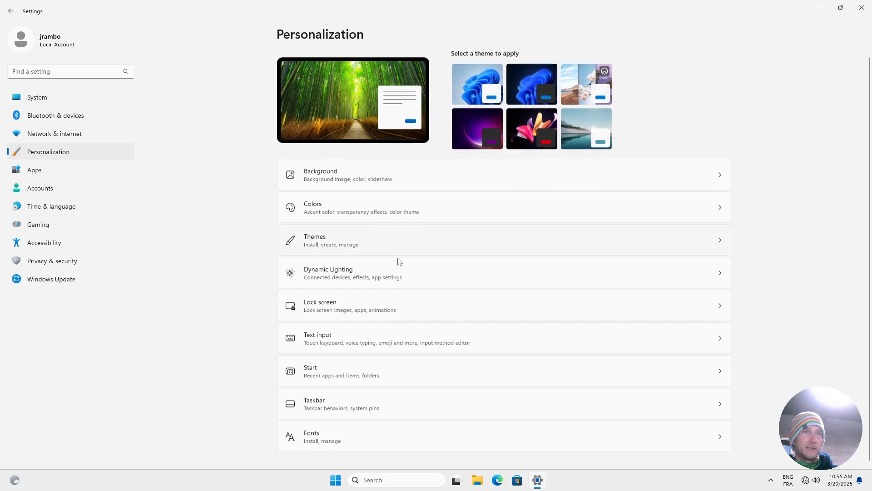
# - In Taskbar settings, turn Task view and Widgets off
pyautogui.click(377, 408)
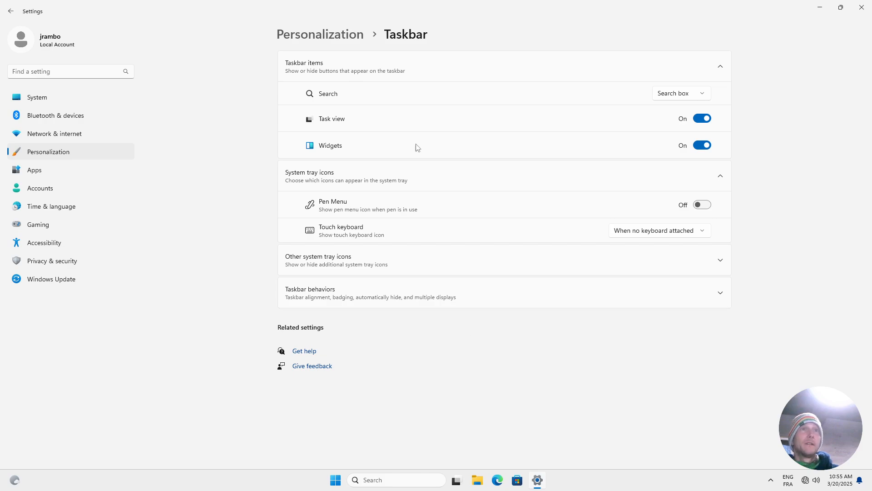
pyautogui.click(703, 119)
pyautogui.click(702, 119)
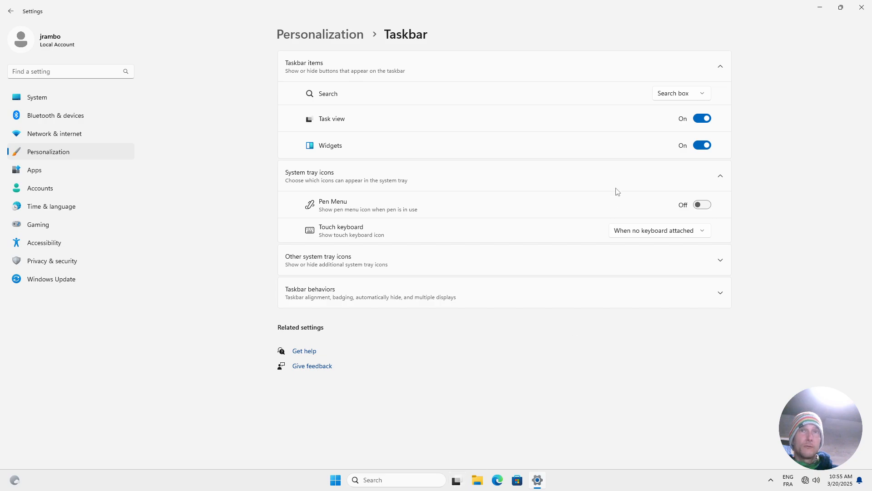
pyautogui.click(702, 119)
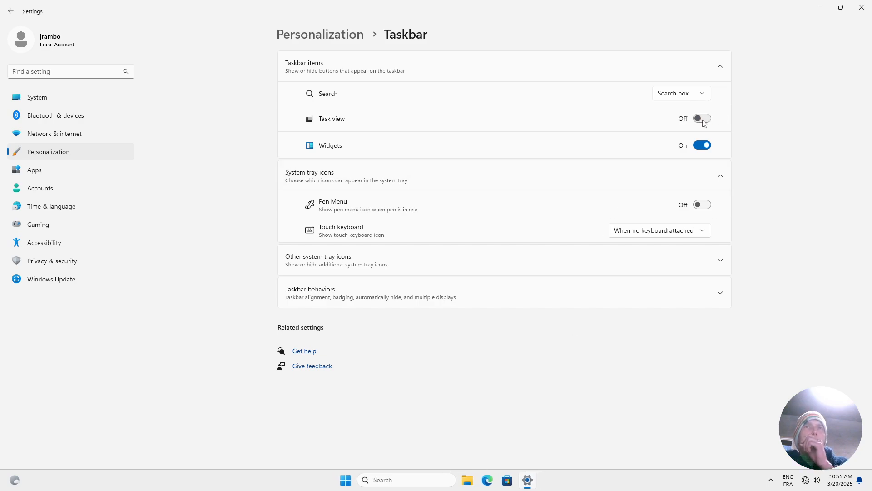
pyautogui.click(704, 145)
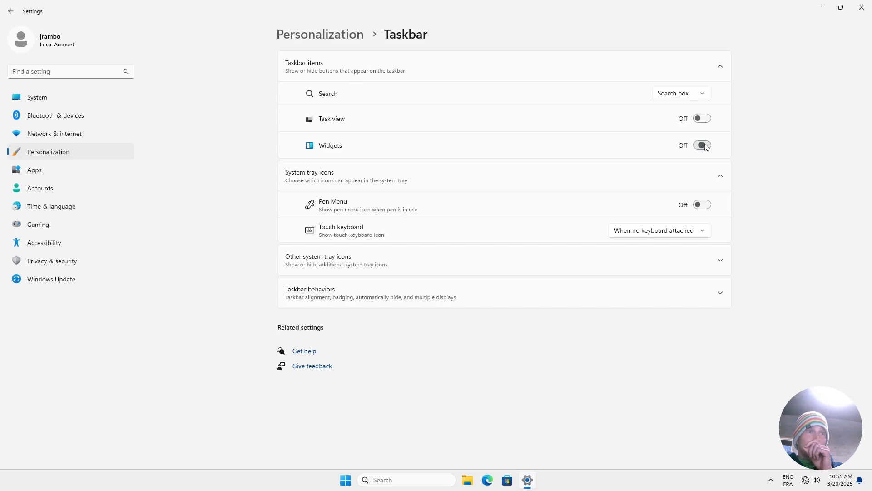
pyautogui.click(703, 145)
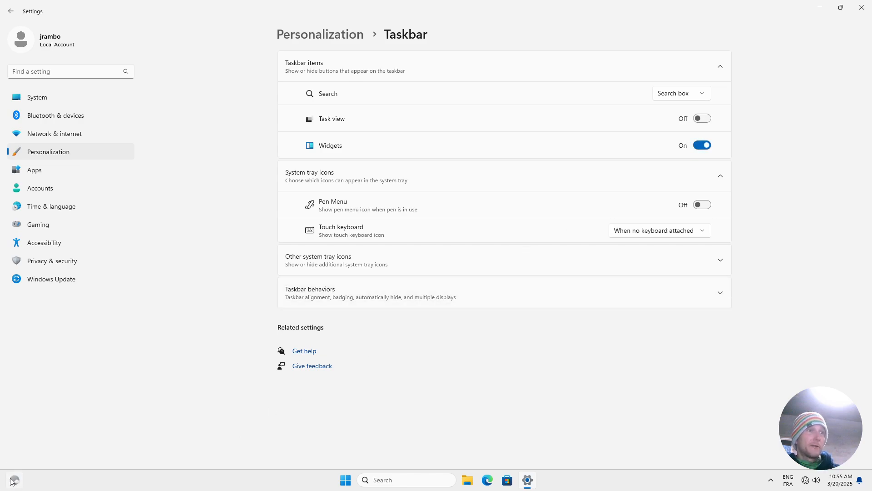
pyautogui.click(700, 146)
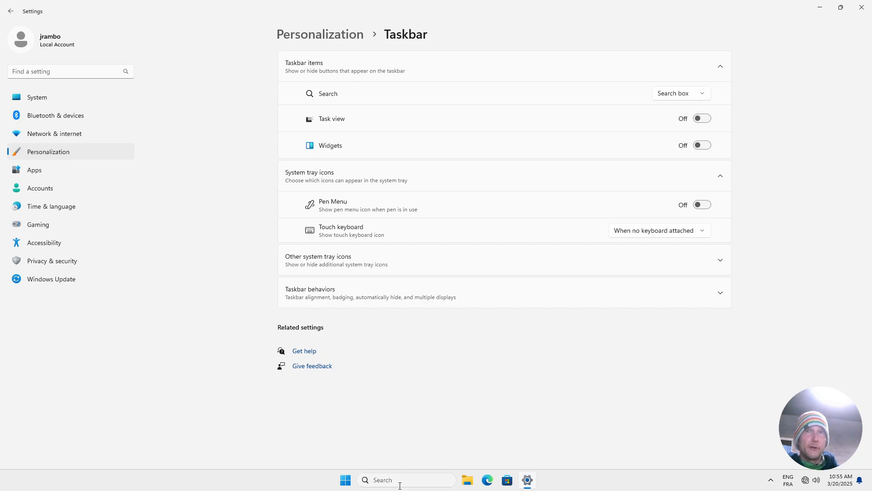
# - Try the search flyout and Hide option, then keep Search as a search box
pyautogui.click(421, 485)
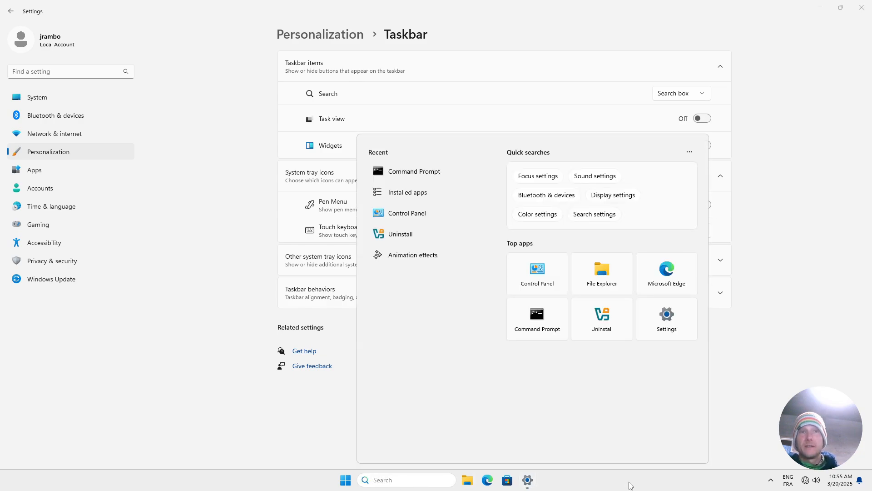
pyautogui.click(626, 487)
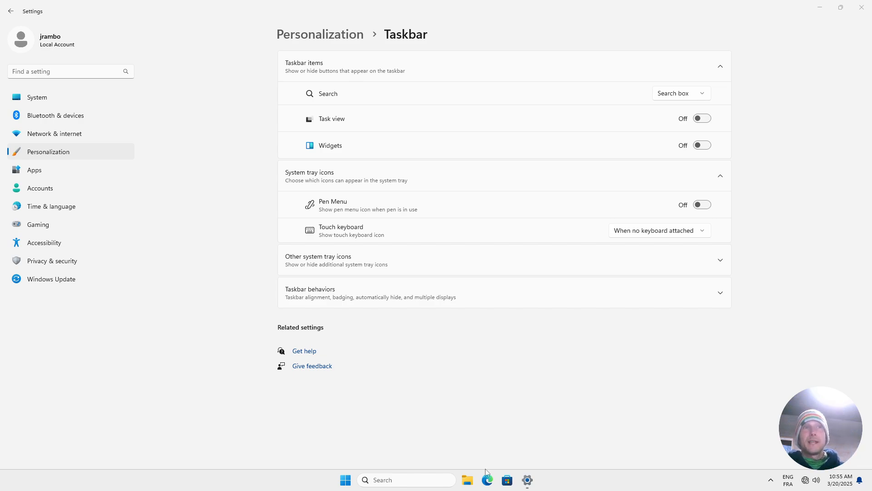
pyautogui.click(392, 477)
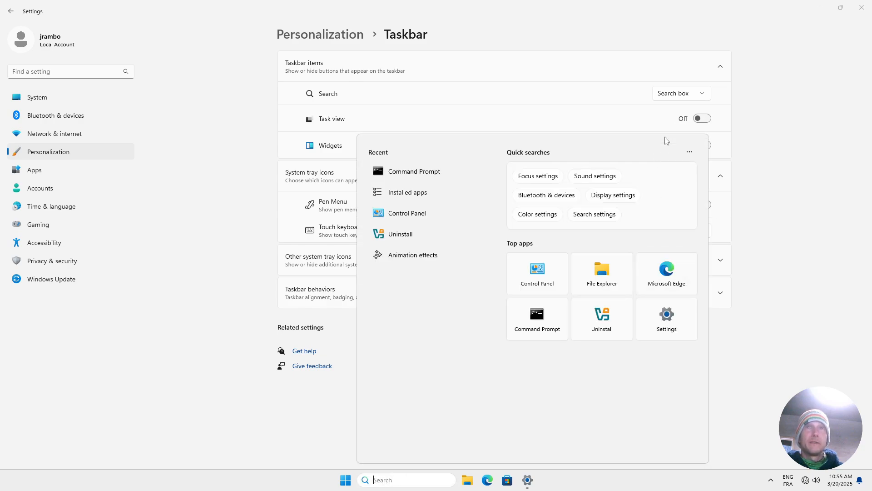
pyautogui.click(677, 108)
pyautogui.click(685, 94)
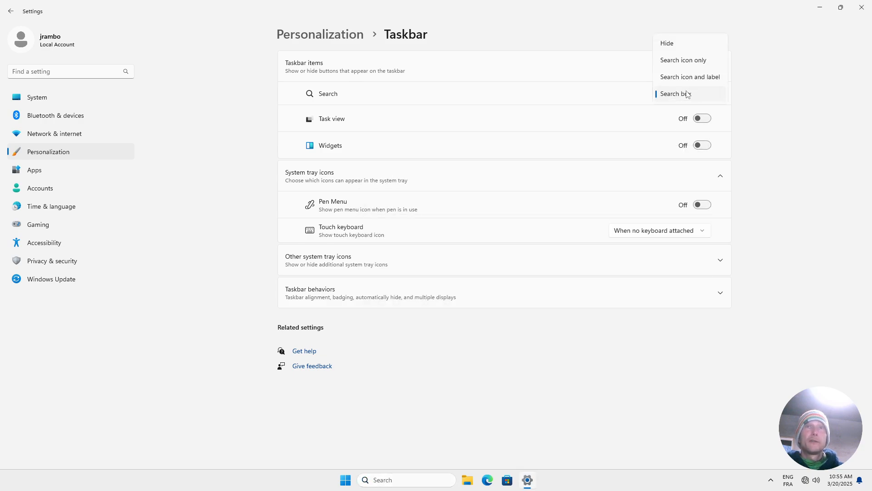
pyautogui.click(687, 46)
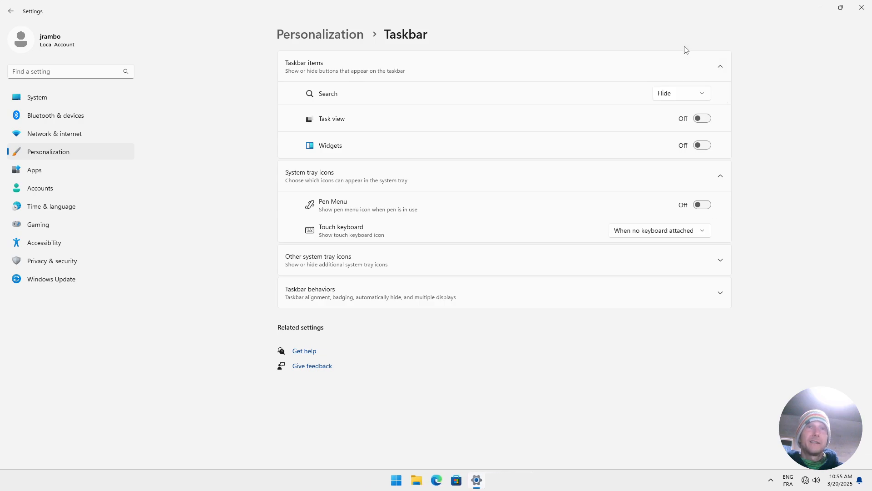
pyautogui.click(686, 96)
pyautogui.click(679, 144)
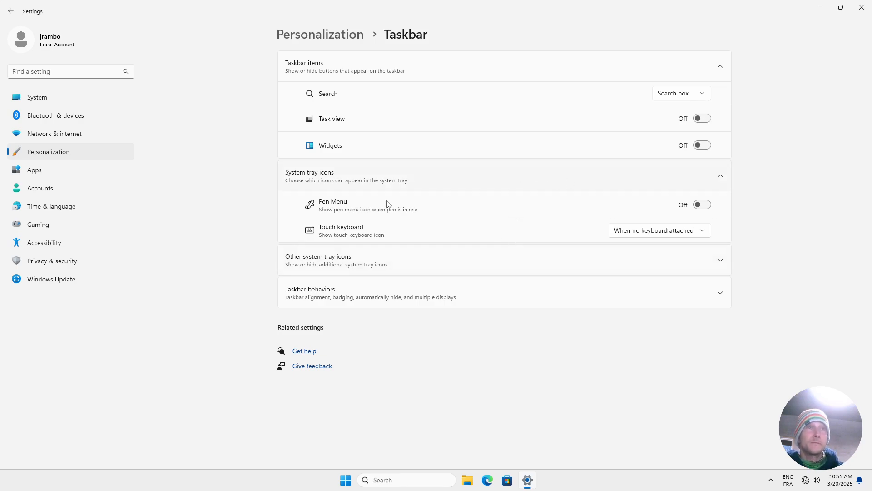
# - Set the touch keyboard icon to Never and turn the Windows Security tray icon on
pyautogui.click(703, 235)
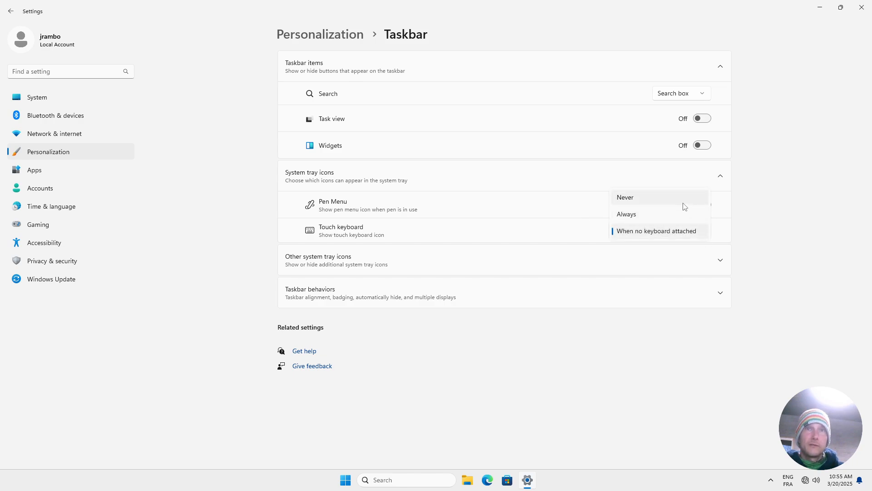
pyautogui.click(682, 200)
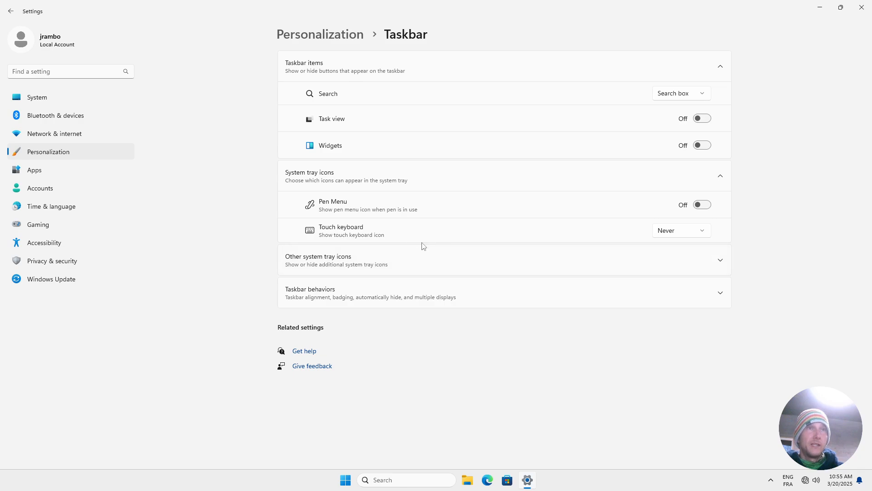
pyautogui.click(720, 262)
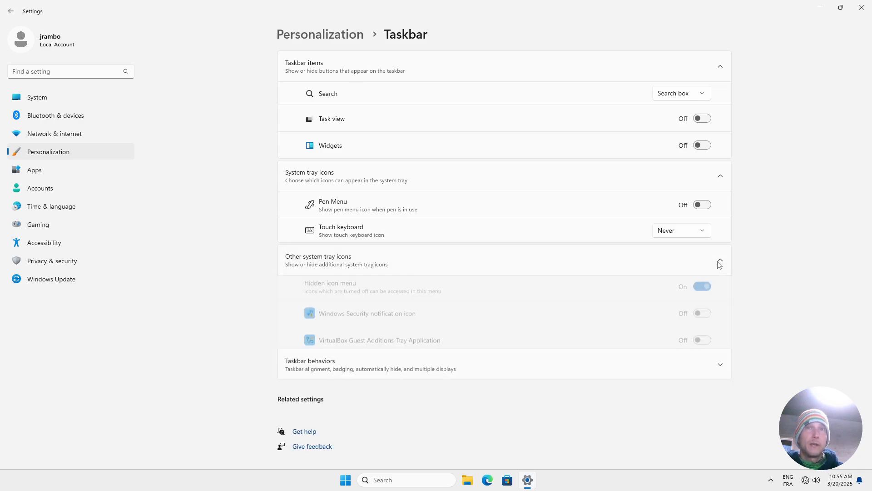
pyautogui.click(703, 317)
pyautogui.click(703, 317)
pyautogui.click(703, 317)
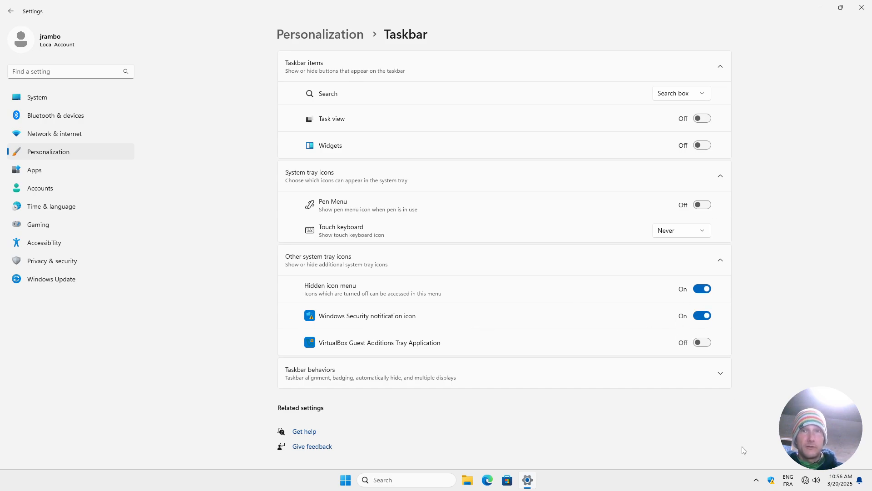
pyautogui.click(695, 386)
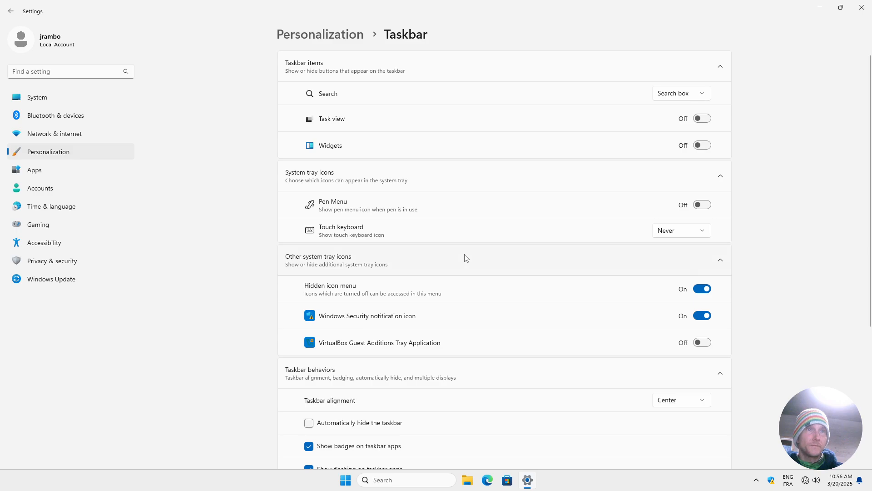
pyautogui.scroll(-4, 465, 257)
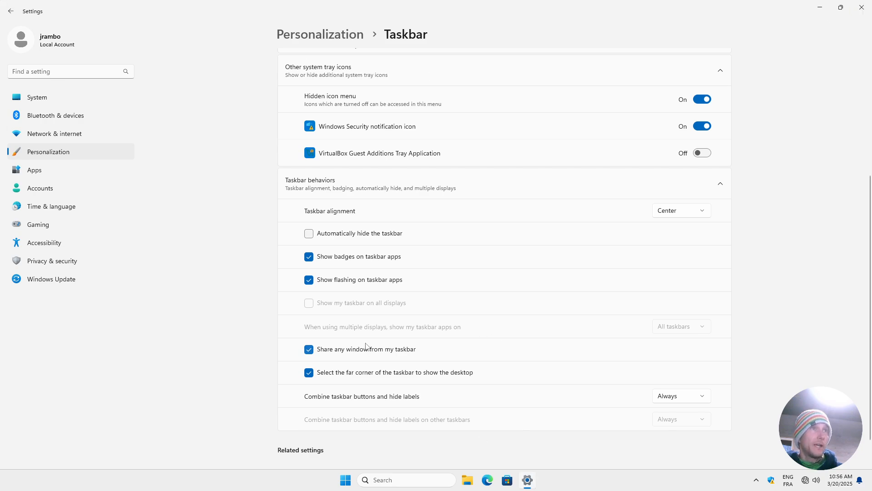
pyautogui.scroll(4, 355, 84)
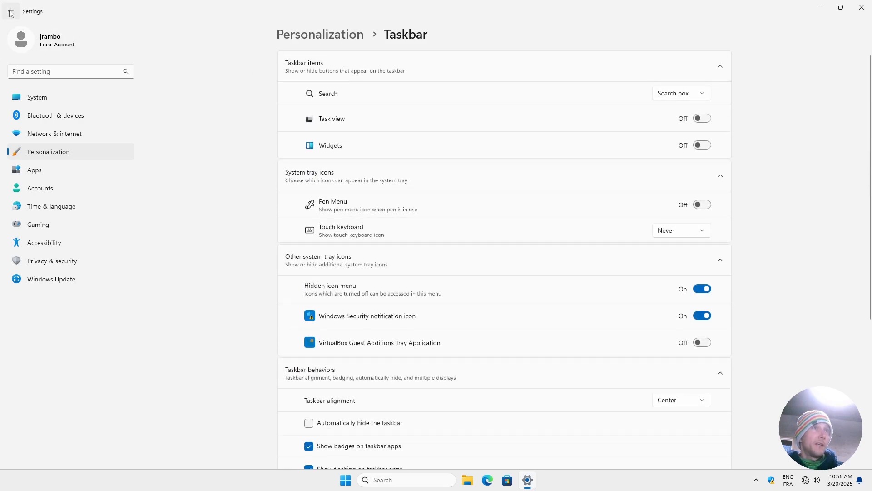
# - Look at Apps > Offline maps and return to the Apps page
pyautogui.click(37, 169)
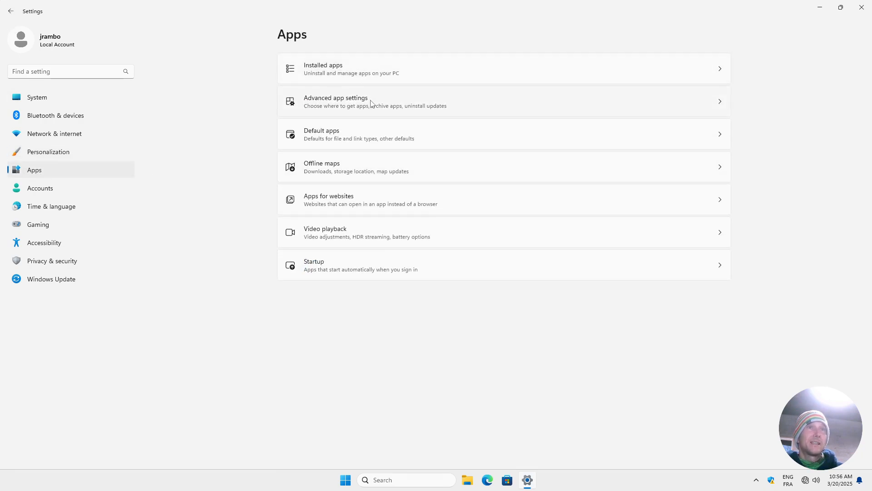
pyautogui.click(487, 174)
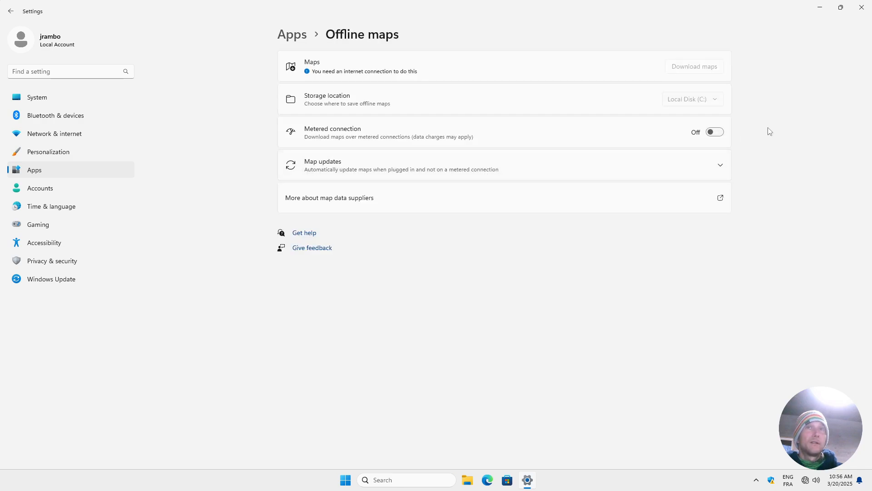
pyautogui.click(5, 11)
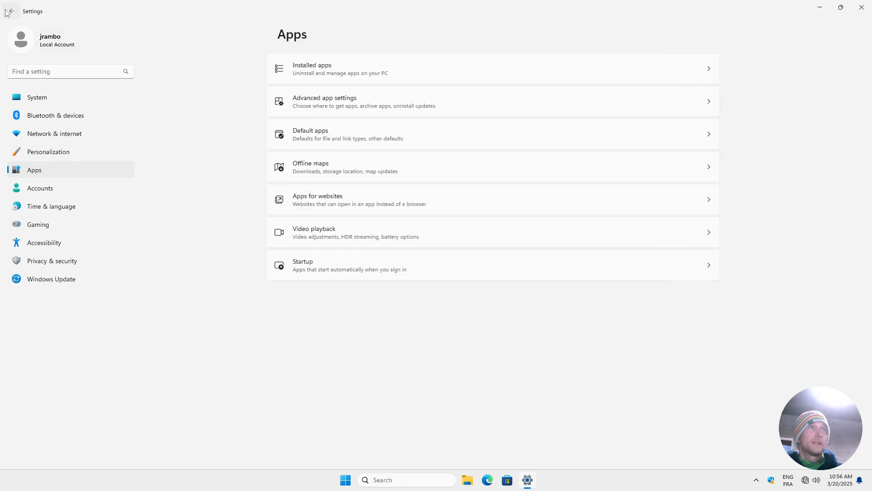
# - Review the Accounts pages Email & accounts, Family and Other Users
pyautogui.click(71, 190)
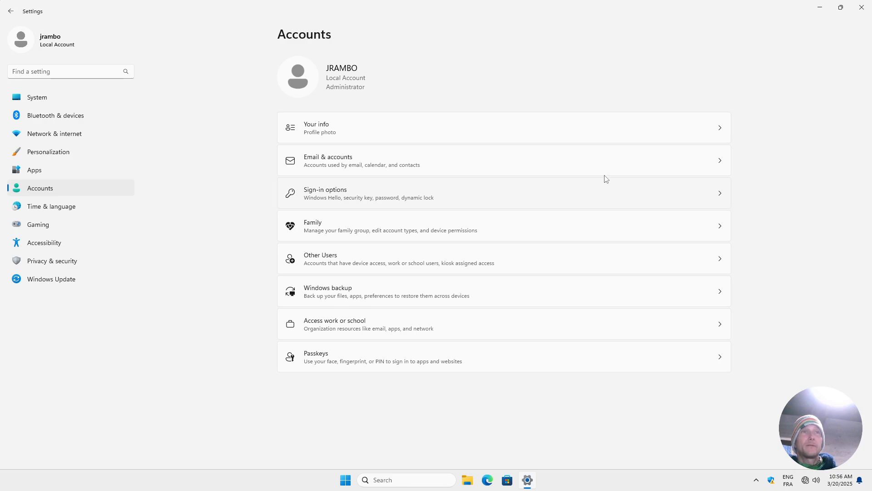
pyautogui.click(435, 169)
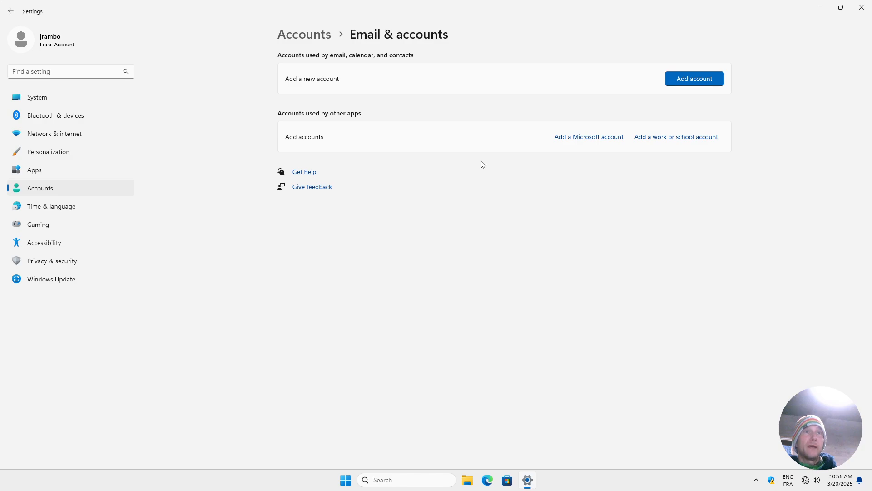
pyautogui.click(10, 12)
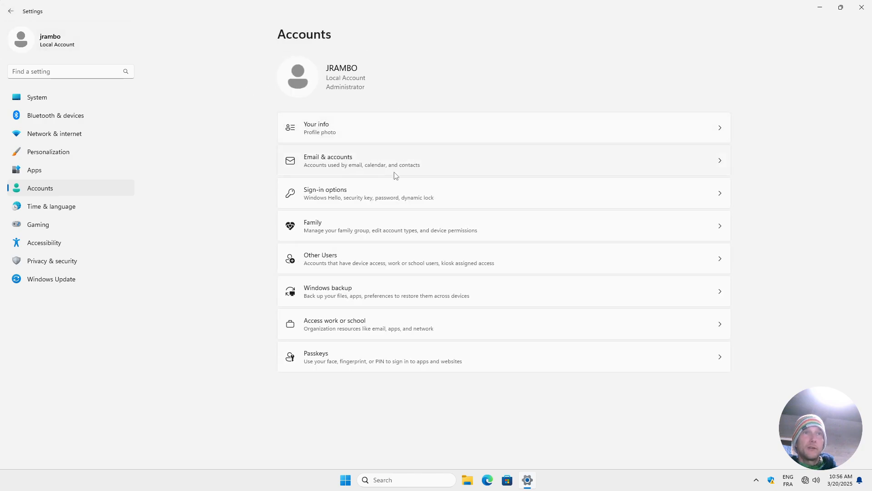
pyautogui.click(331, 228)
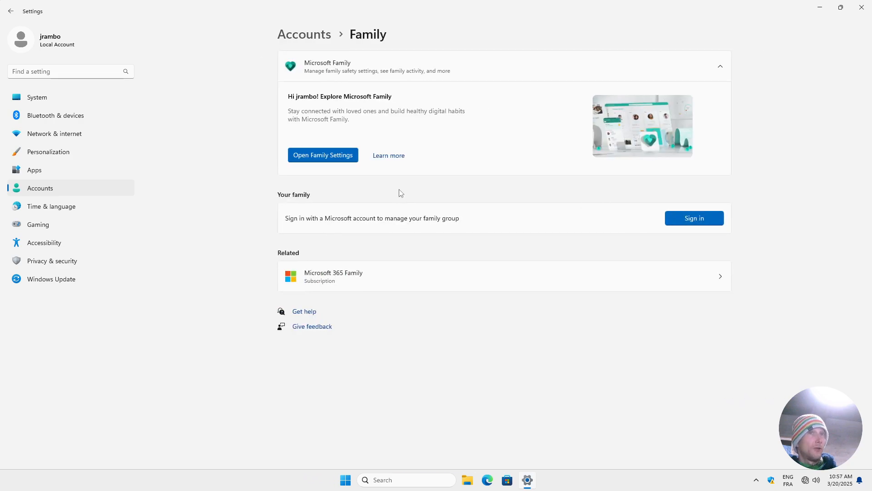
pyautogui.click(9, 11)
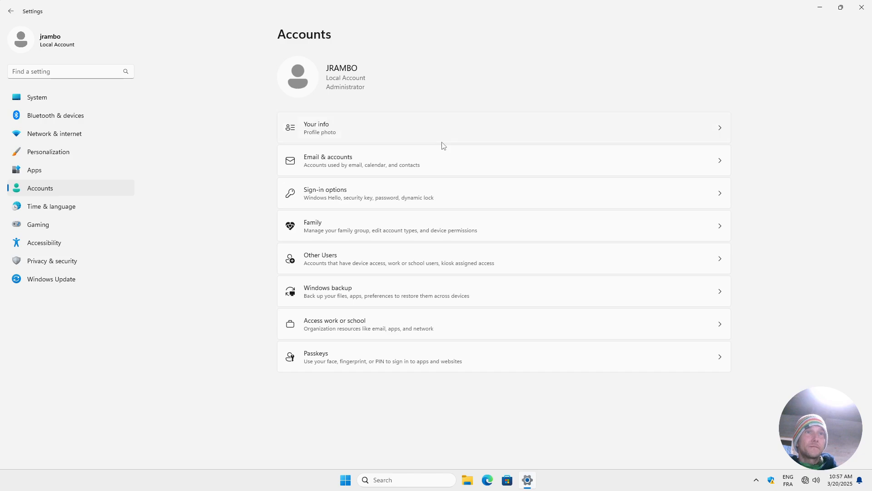
pyautogui.click(333, 272)
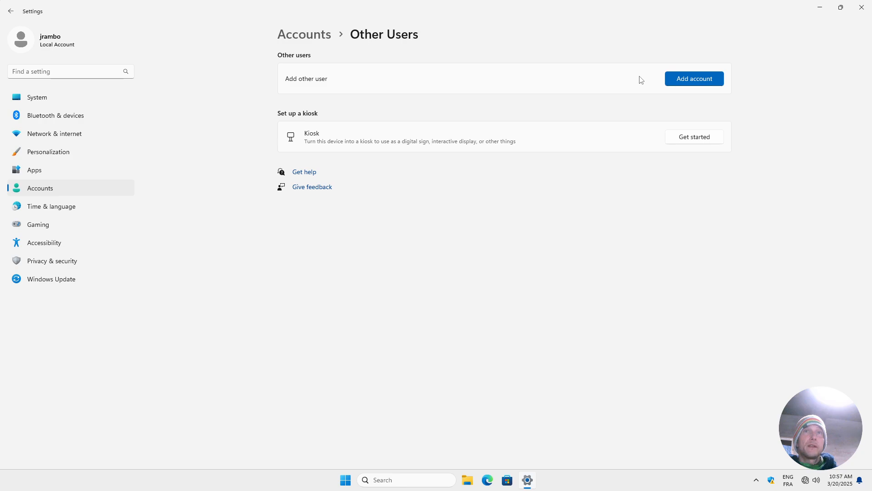
pyautogui.click(9, 10)
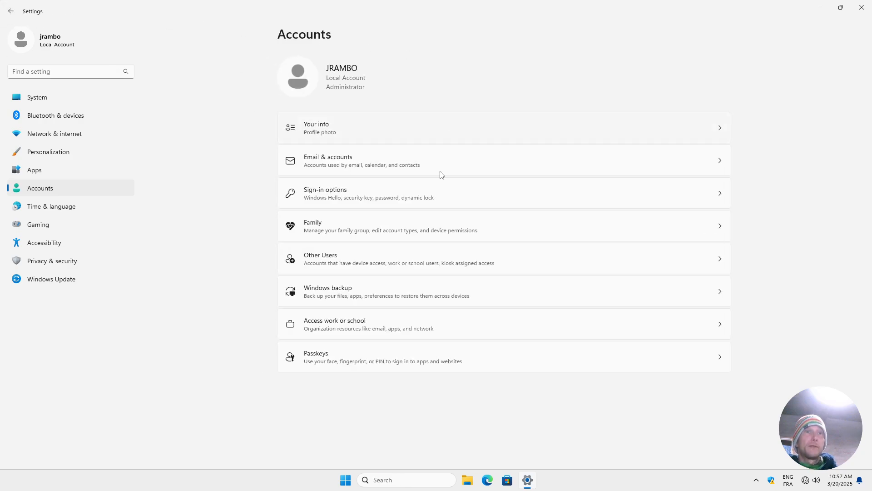
# - Review Windows backup and Access work or school, then go to Time & language
pyautogui.click(354, 292)
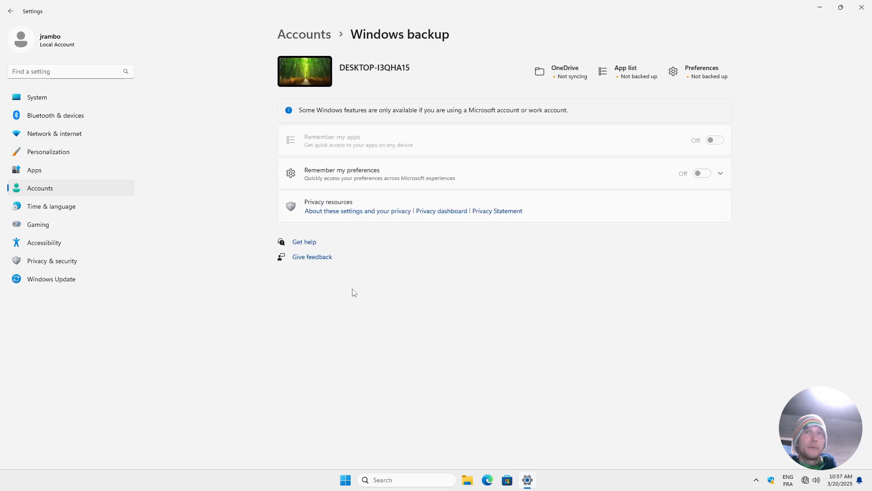
pyautogui.click(10, 12)
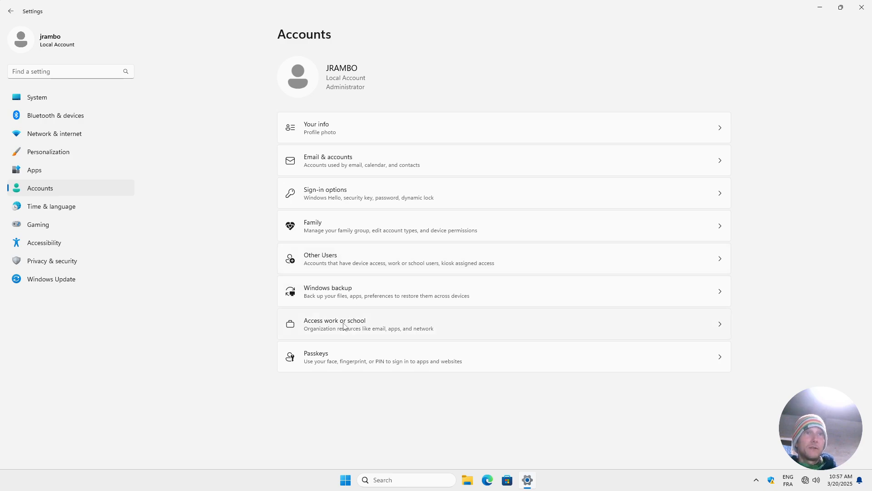
pyautogui.click(326, 320)
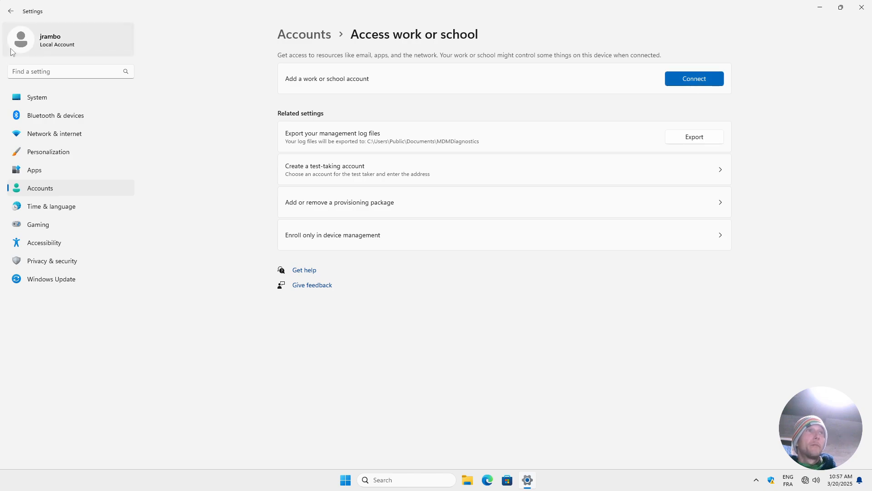
pyautogui.click(11, 11)
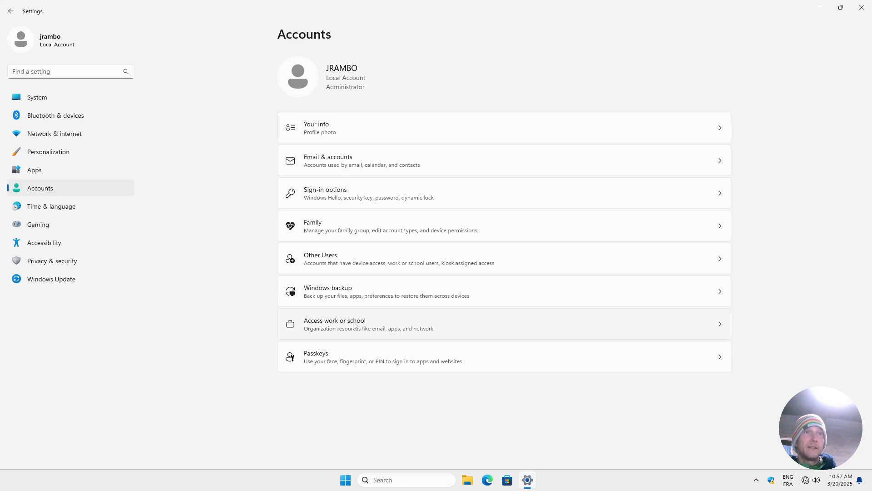
pyautogui.click(52, 210)
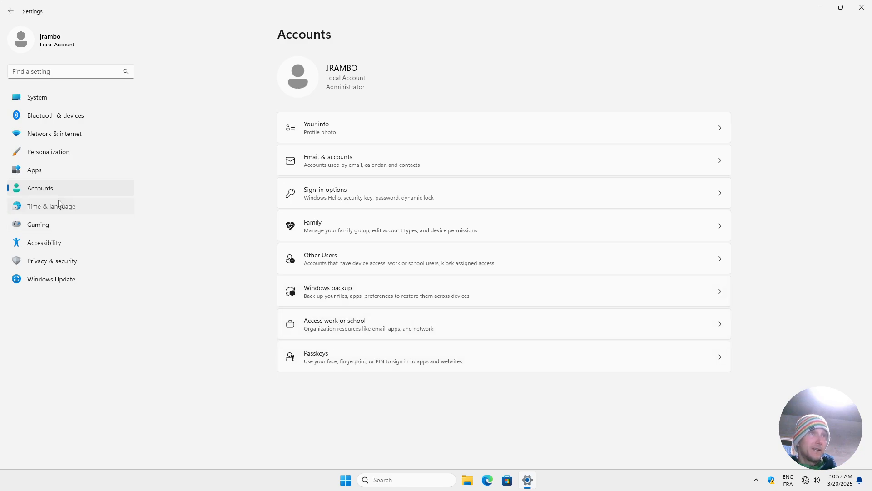
# - Stop the controller from opening Game Bar and look at the Captures settings
pyautogui.click(47, 227)
pyautogui.click(484, 73)
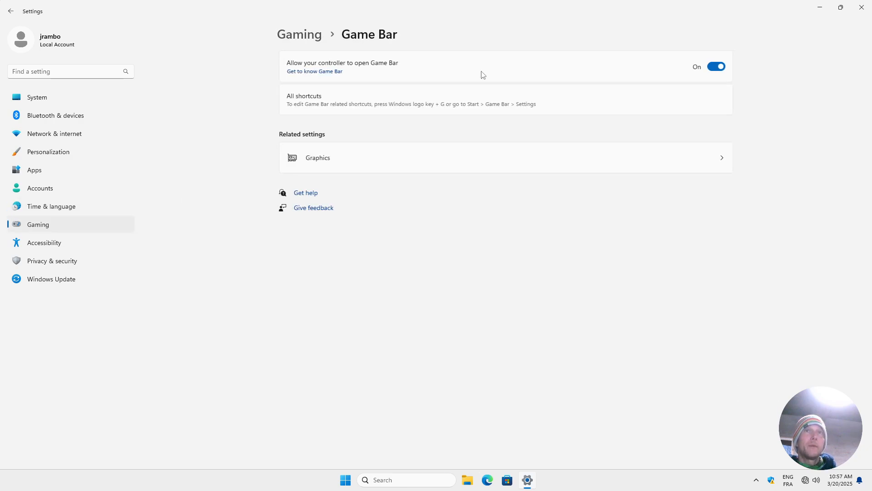
pyautogui.click(716, 67)
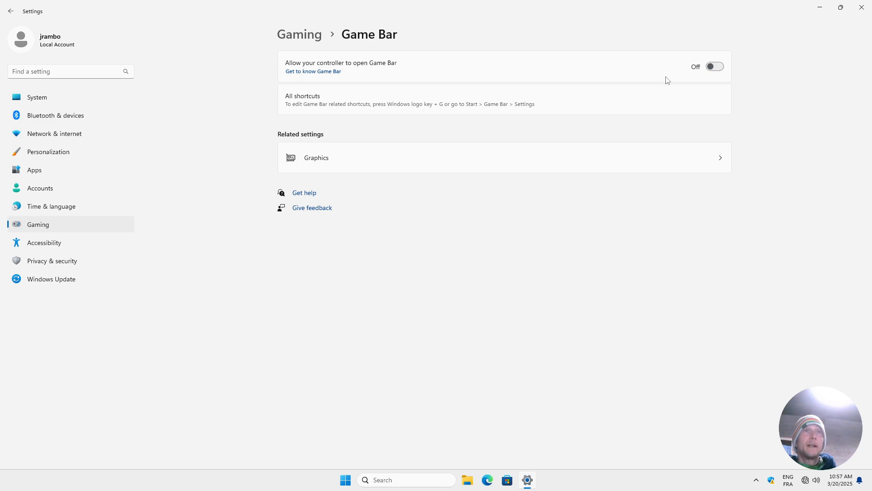
pyautogui.click(11, 14)
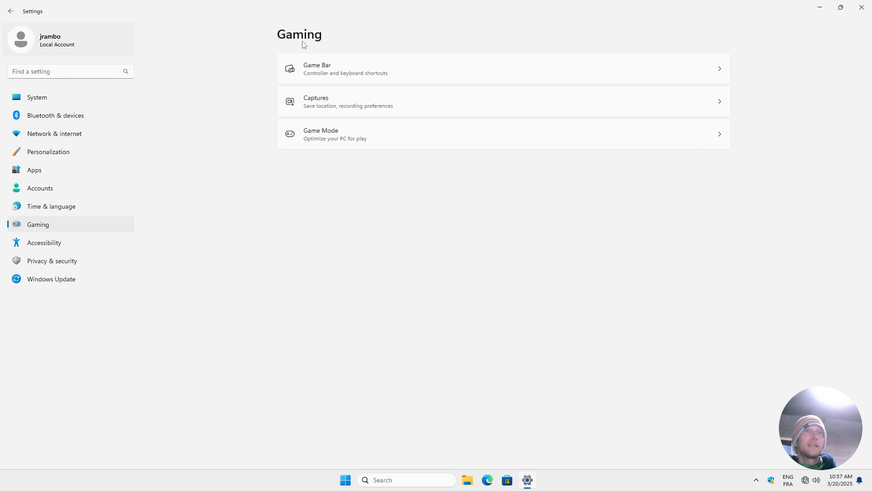
pyautogui.click(353, 99)
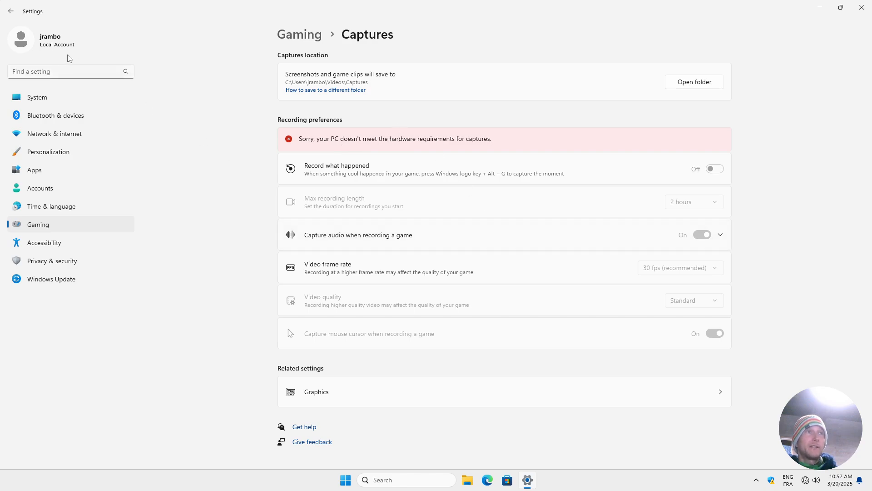
pyautogui.click(11, 11)
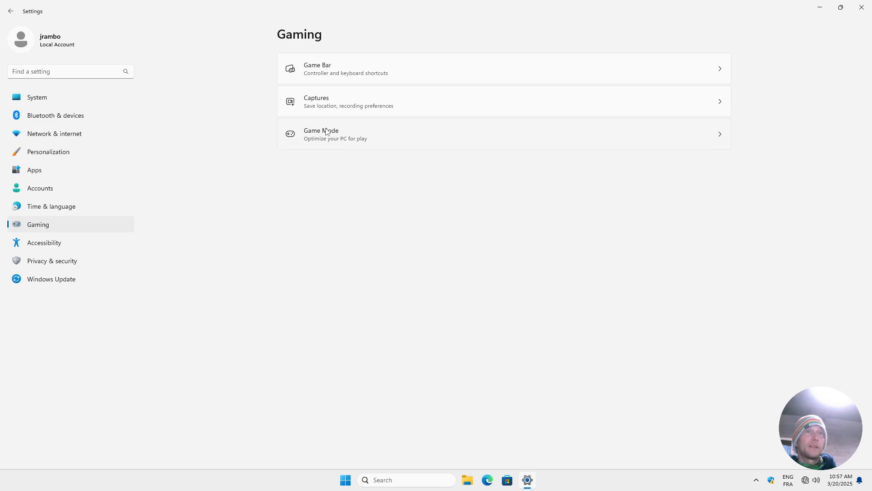
# - Turn Game Mode off, then move on to the Accessibility page
pyautogui.click(326, 131)
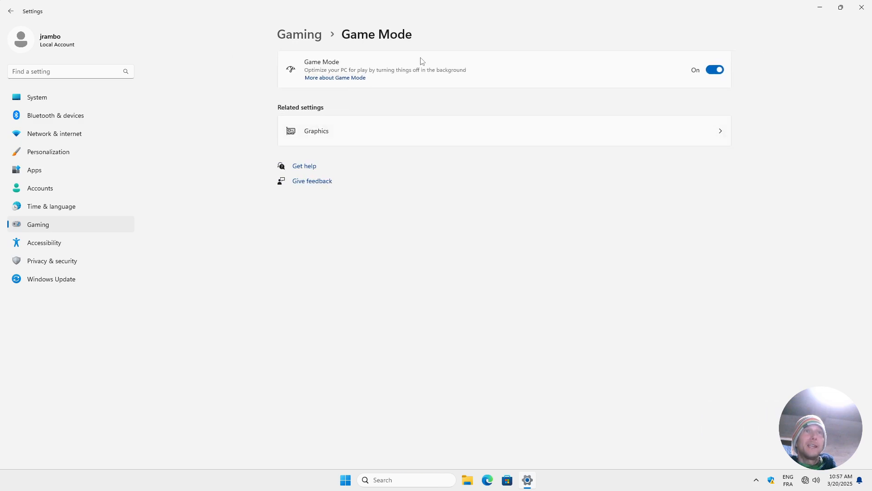
pyautogui.click(715, 70)
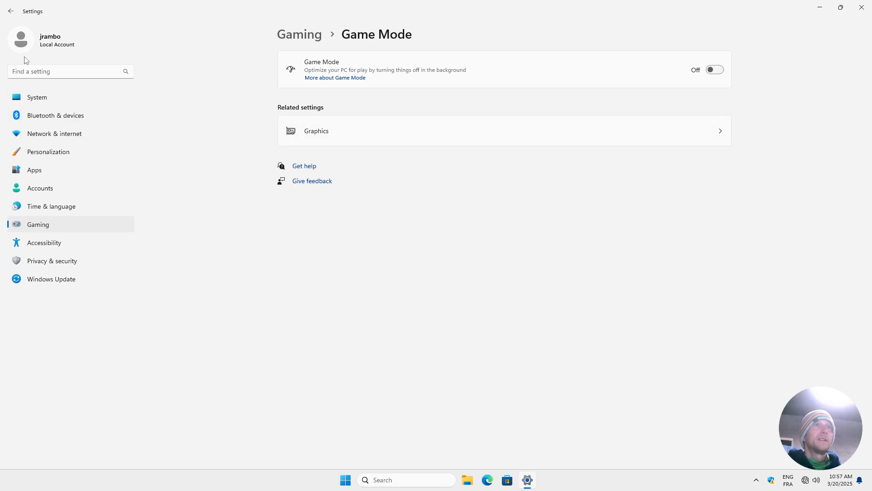
pyautogui.click(11, 11)
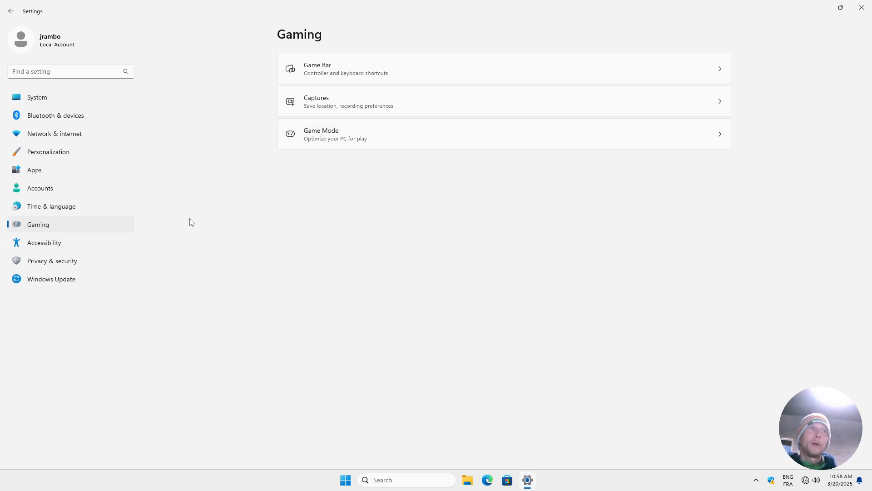
pyautogui.click(74, 245)
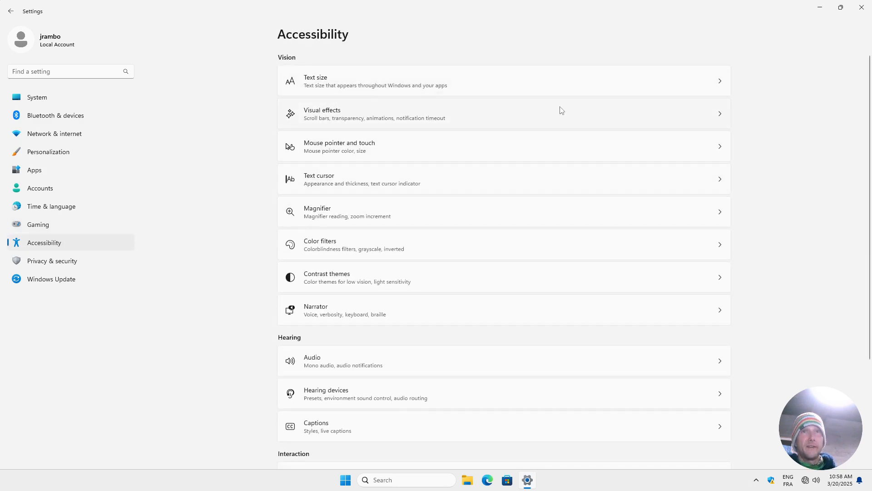
# - Open Visual effects in a smaller floating window and switch Transparency effects Off
pyautogui.click(604, 119)
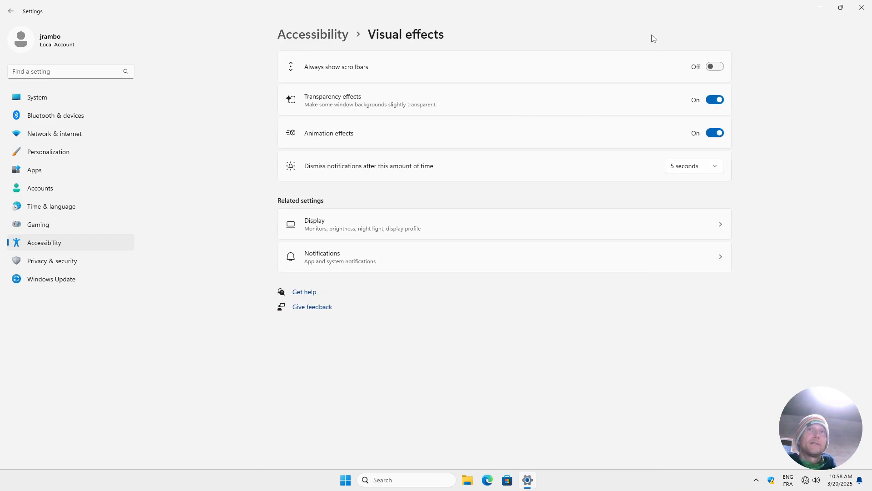
pyautogui.doubleClick(628, 10)
pyautogui.moveTo(344, 33); pyautogui.dragTo(419, 54)
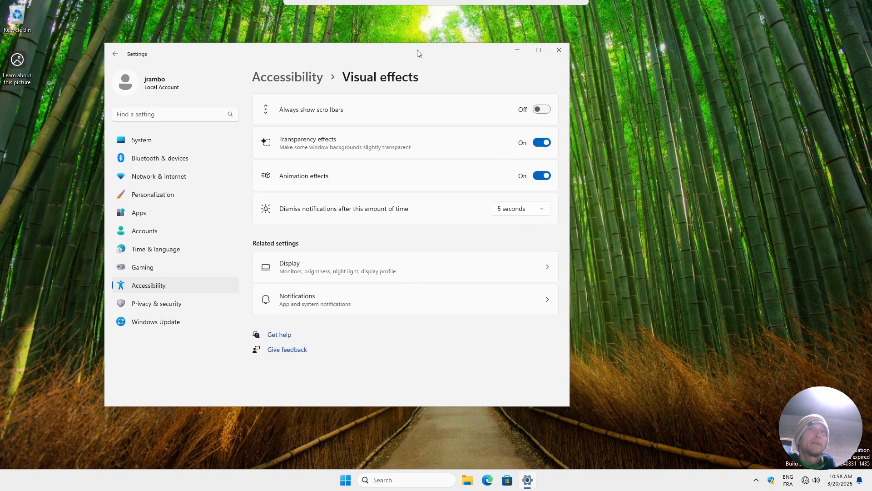
pyautogui.click(543, 143)
pyautogui.moveTo(429, 47); pyautogui.dragTo(453, 59)
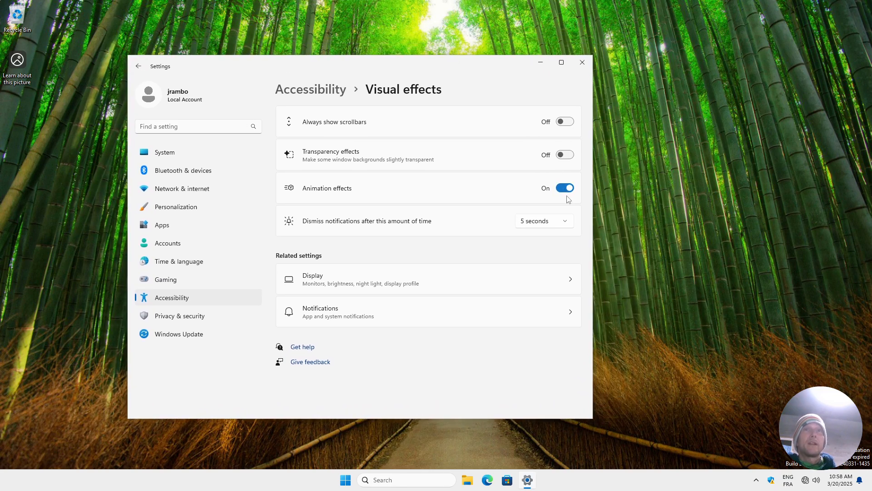
# - Turn Animation effects Off, checking by maximizing and restoring the window between toggles
pyautogui.doubleClick(488, 70)
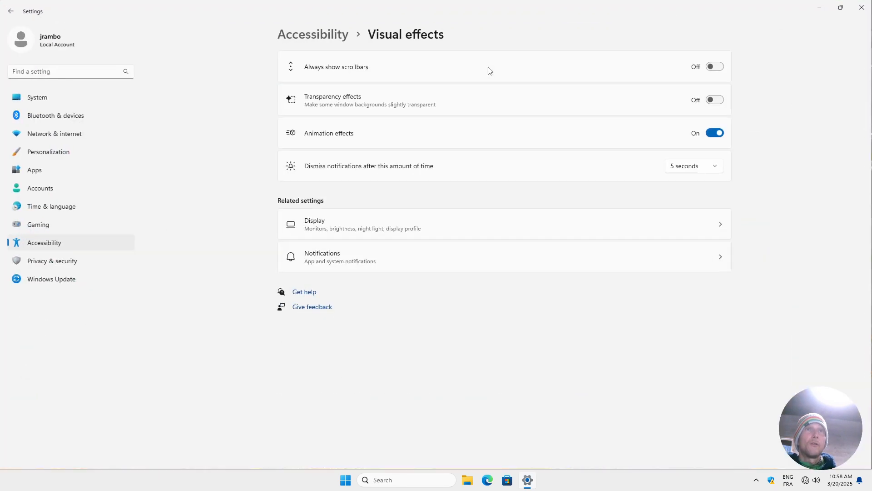
pyautogui.doubleClick(530, 15)
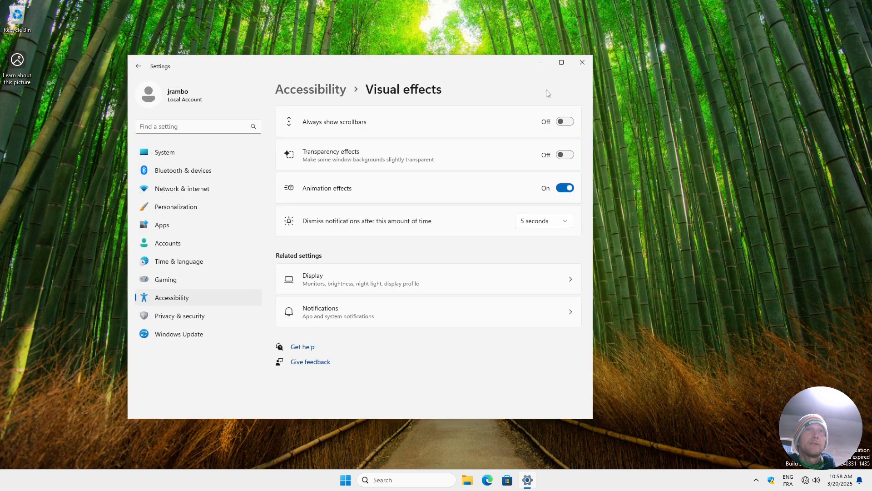
pyautogui.click(565, 189)
pyautogui.doubleClick(500, 61)
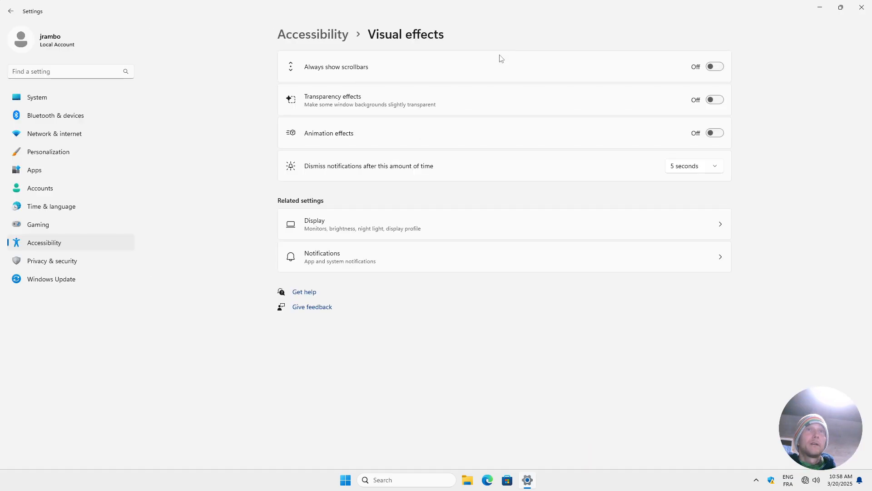
pyautogui.doubleClick(515, 15)
pyautogui.click(564, 188)
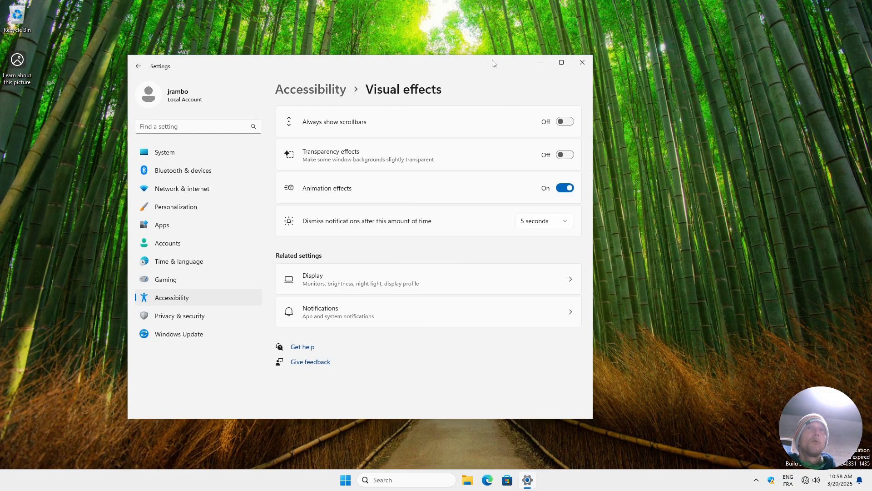
pyautogui.doubleClick(494, 63)
pyautogui.doubleClick(527, 18)
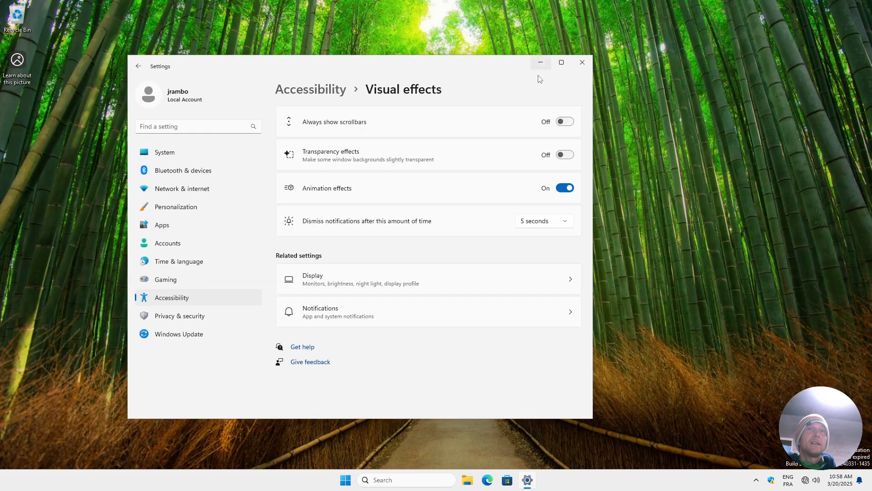
pyautogui.click(564, 188)
pyautogui.doubleClick(463, 65)
pyautogui.doubleClick(489, 5)
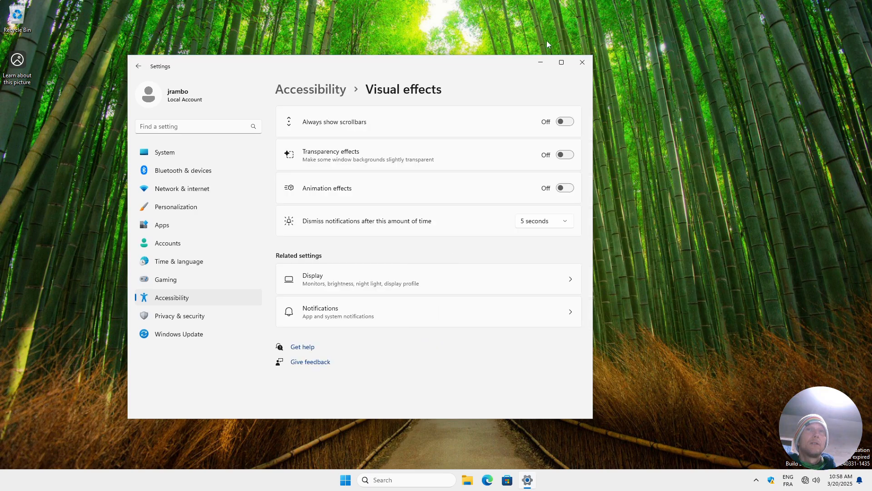
pyautogui.moveTo(592, 55)
pyautogui.mouseDown()
pyautogui.moveTo(746, 28)
pyautogui.moveTo(635, 47)
pyautogui.moveTo(605, 62)
pyautogui.mouseUp()
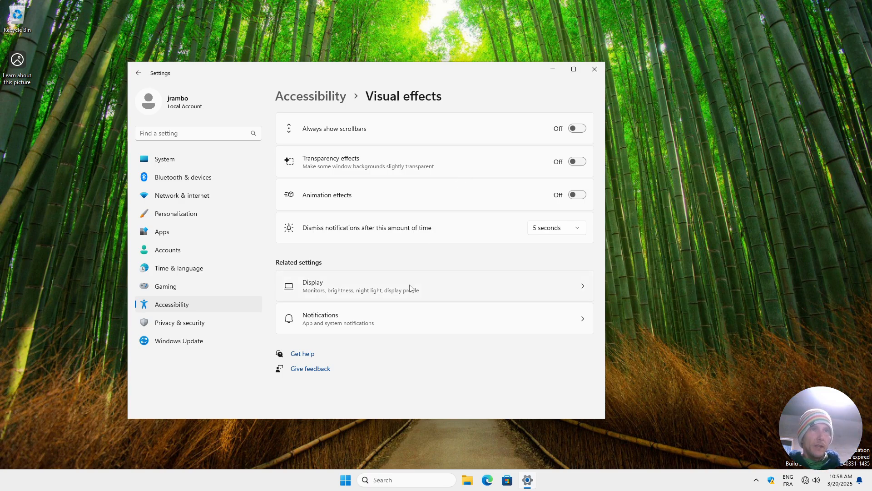
pyautogui.click(444, 291)
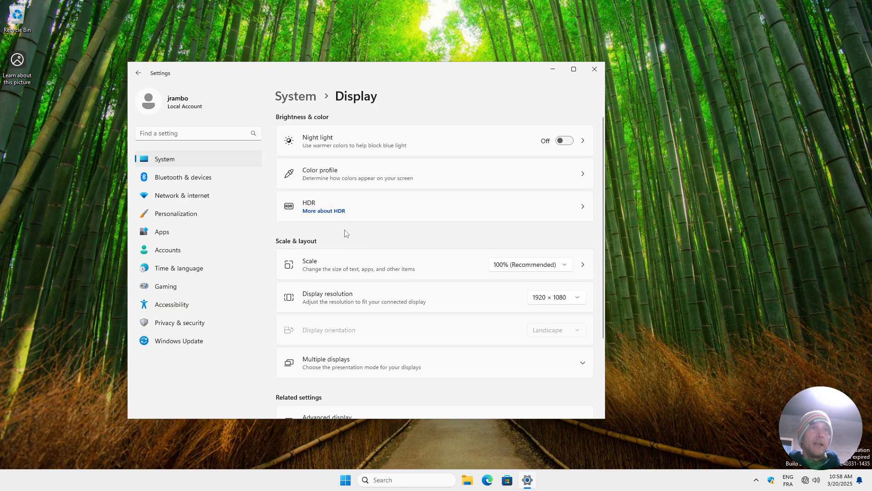
pyautogui.scroll(-3, 347, 232)
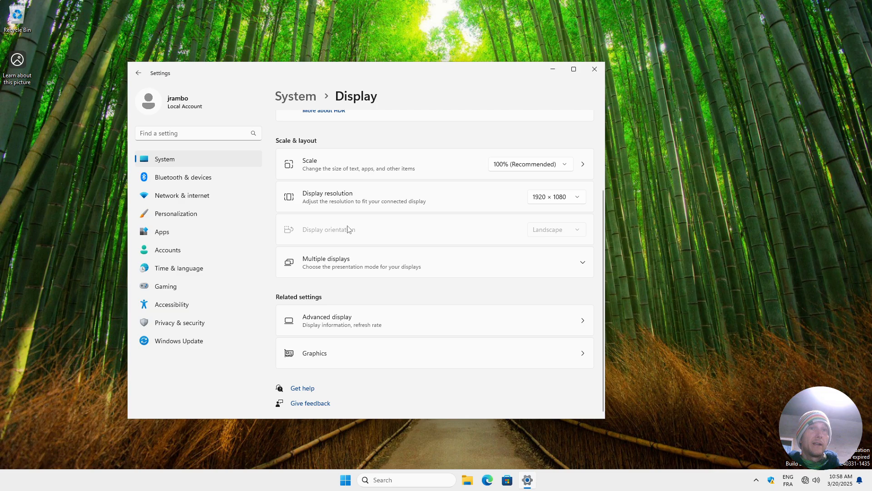
pyautogui.click(421, 329)
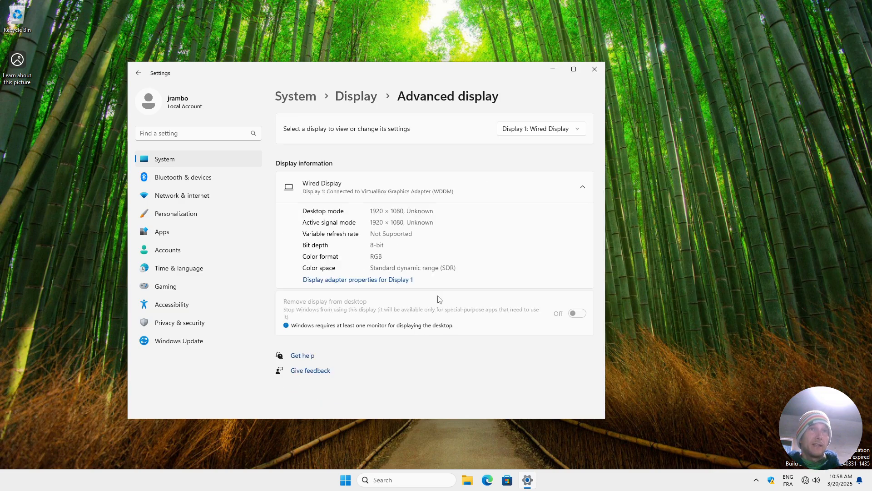
pyautogui.click(140, 74)
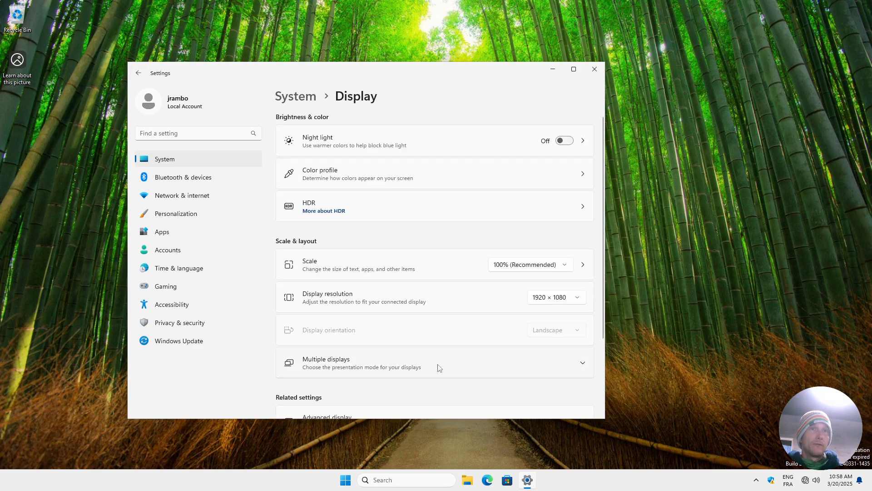
pyautogui.scroll(-3, 438, 368)
pyautogui.click(403, 362)
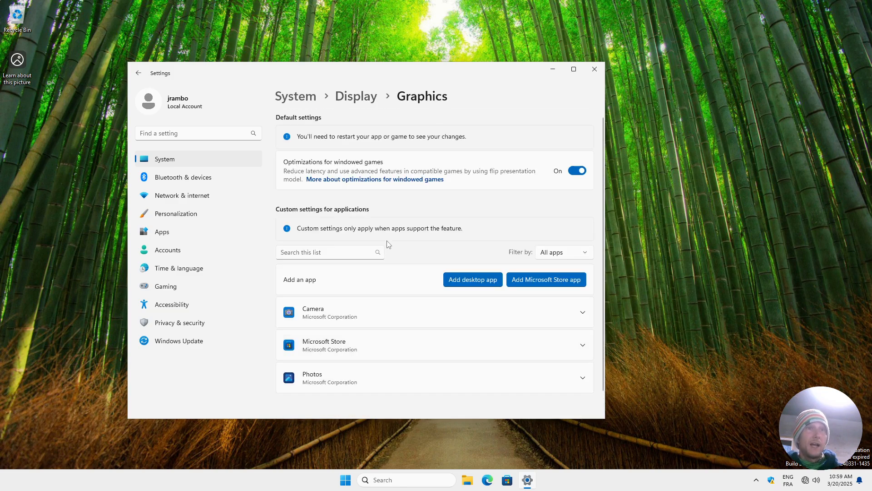
pyautogui.scroll(-2, 390, 244)
pyautogui.scroll(2, 389, 247)
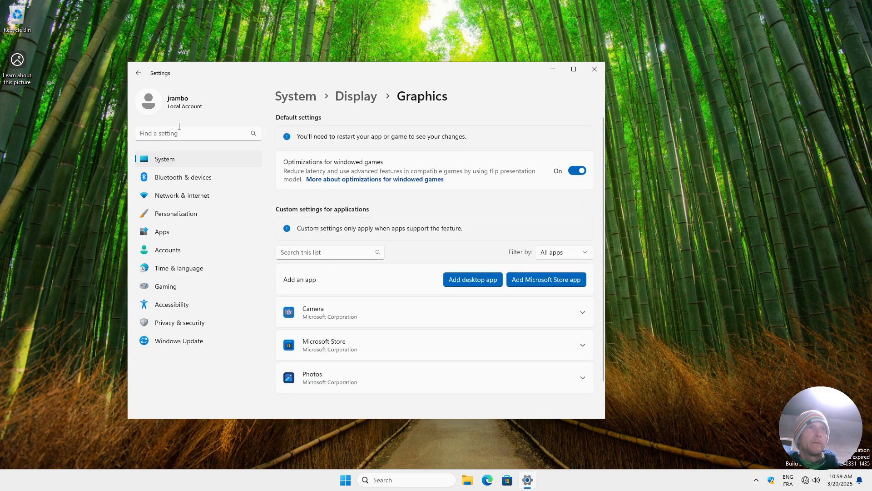
pyautogui.click(138, 73)
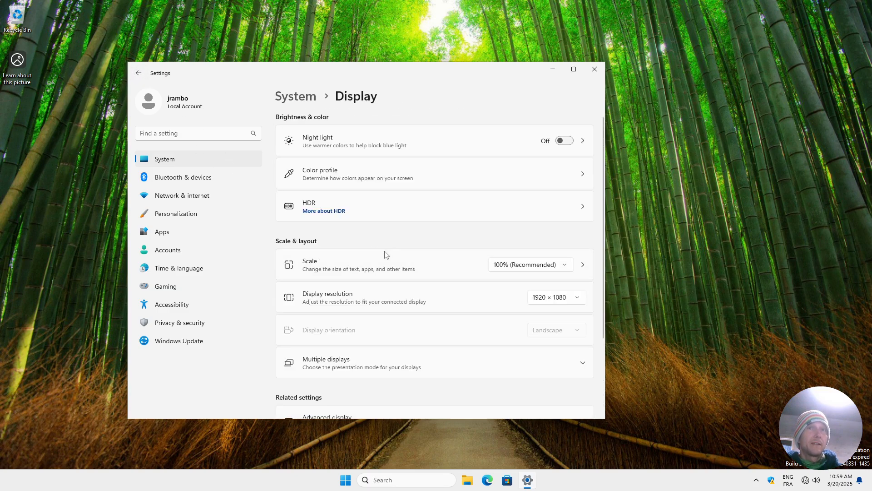
pyautogui.scroll(-2, 385, 254)
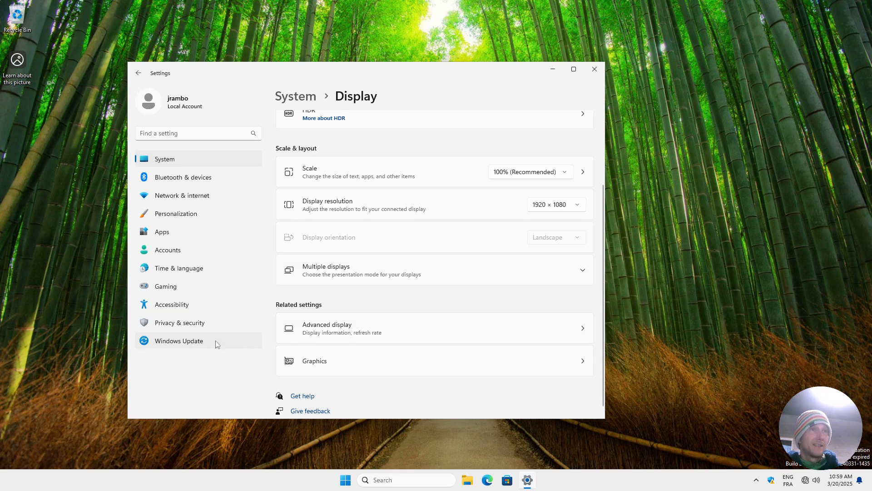
pyautogui.click(136, 77)
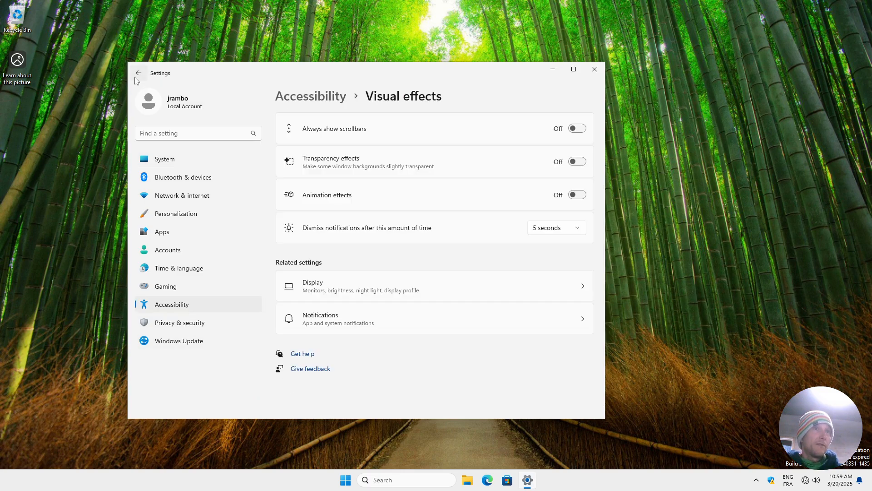
# - Open Windows Security from Privacy & security, view Account protection, then close it
pyautogui.click(179, 326)
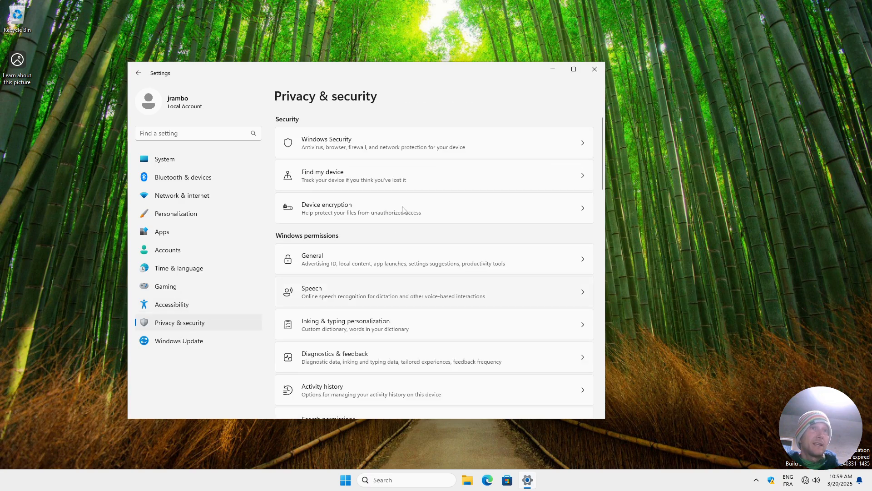
pyautogui.click(423, 144)
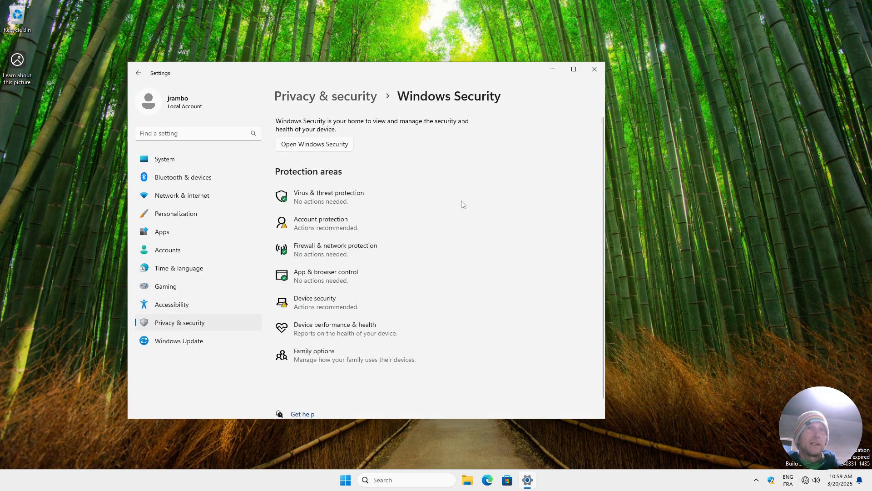
pyautogui.click(317, 225)
pyautogui.click(557, 21)
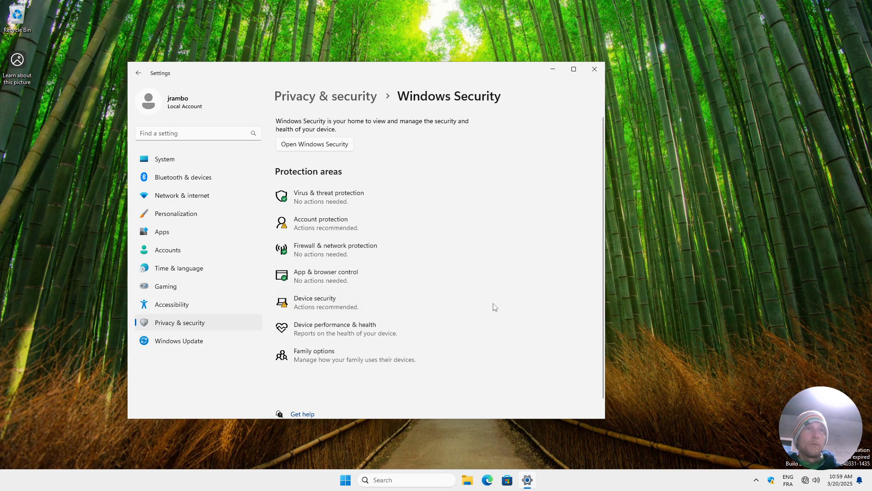
# - Check Device security, dismiss the encryption prompt, close Windows Security and open Windows Update
pyautogui.click(324, 306)
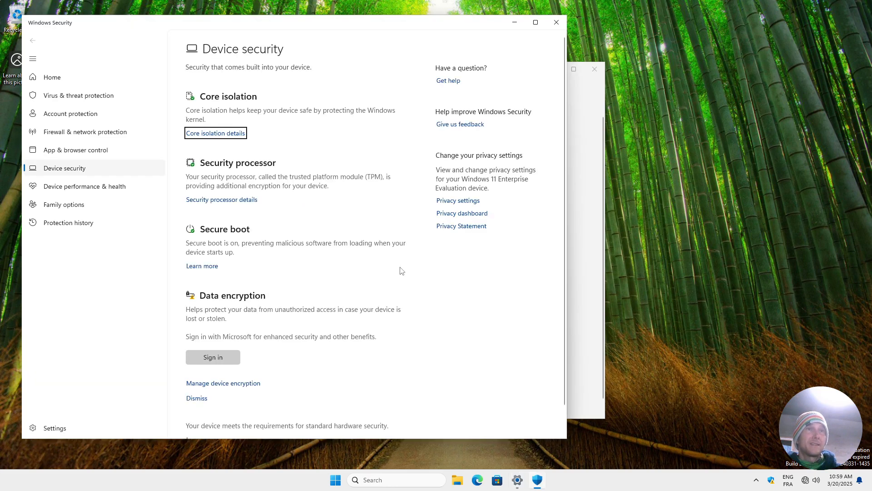
pyautogui.scroll(-1, 234, 301)
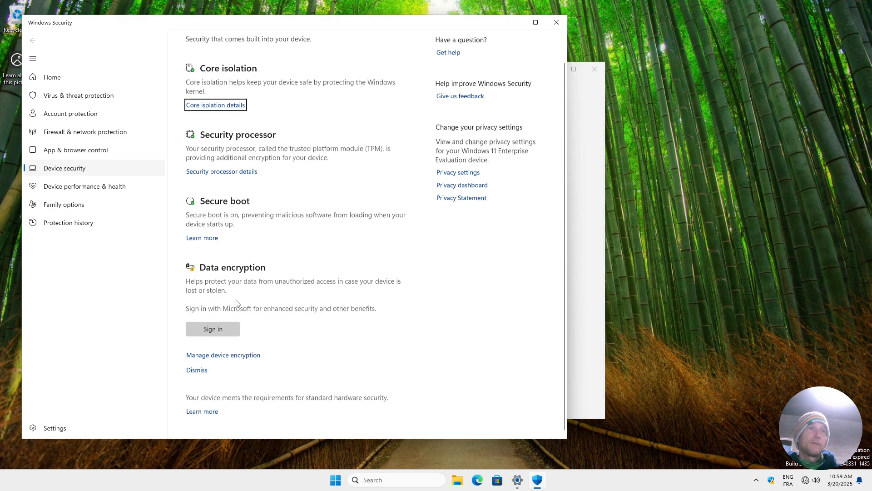
pyautogui.click(197, 369)
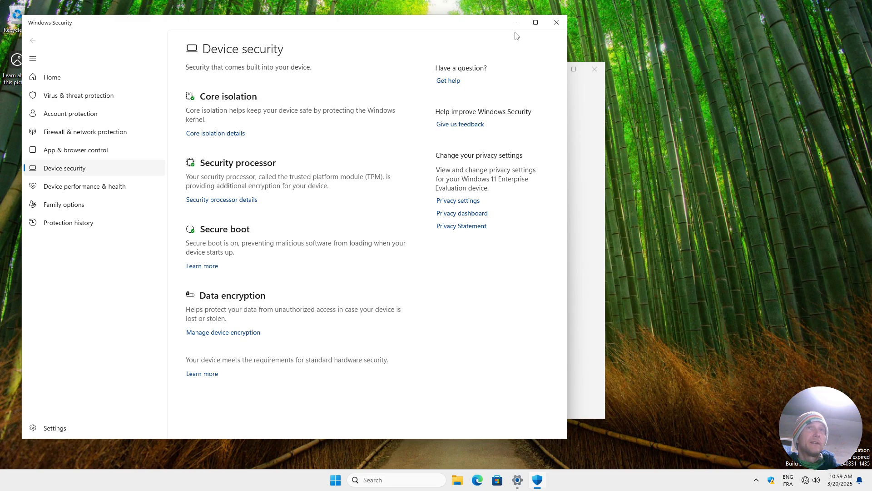
pyautogui.click(556, 22)
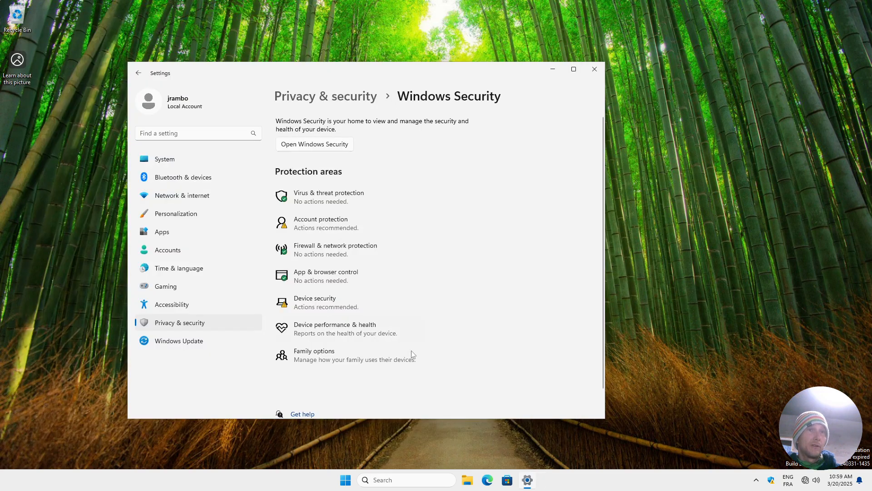
pyautogui.scroll(-1, 459, 349)
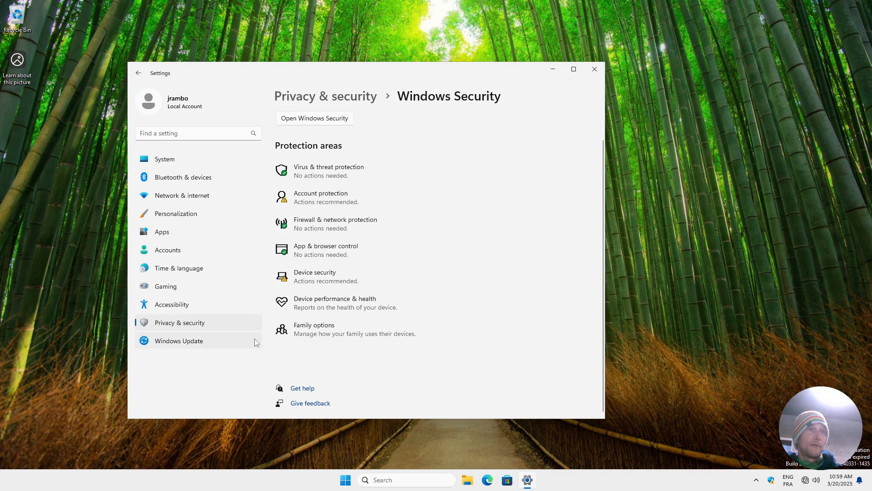
pyautogui.click(192, 344)
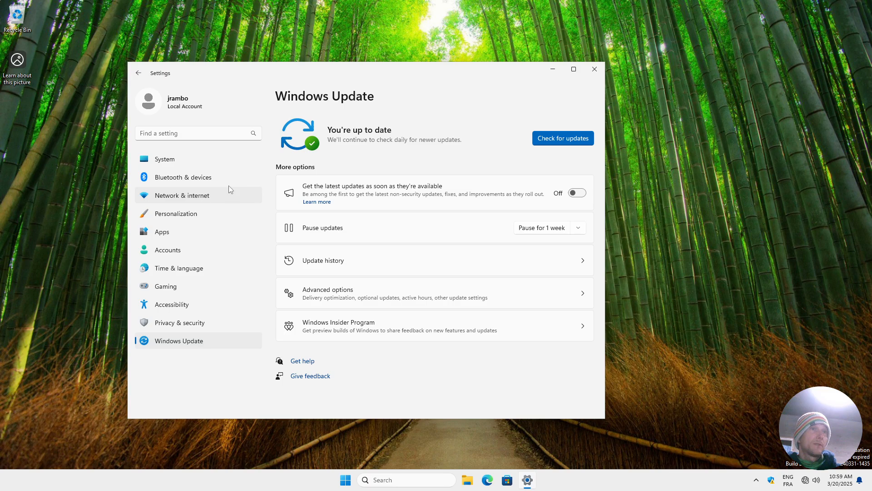
# - Go back nine pages from Windows Update to the System page and scroll through it
pyautogui.click(138, 73)
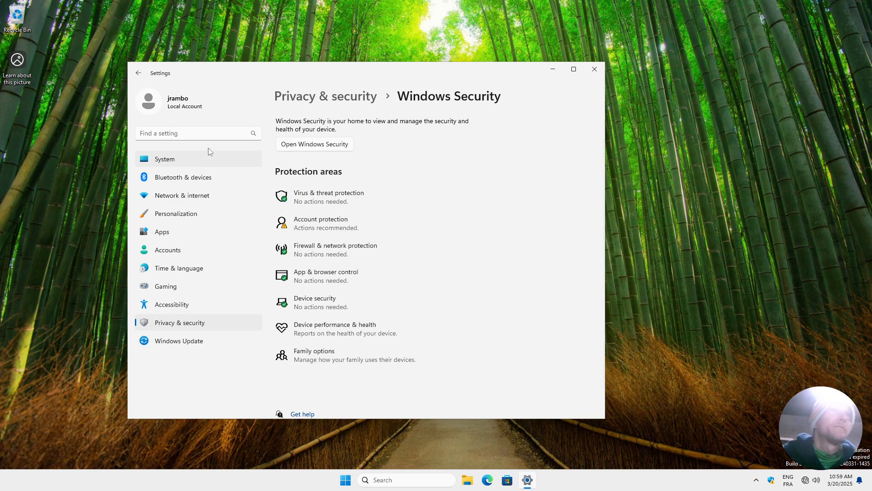
pyautogui.click(140, 73)
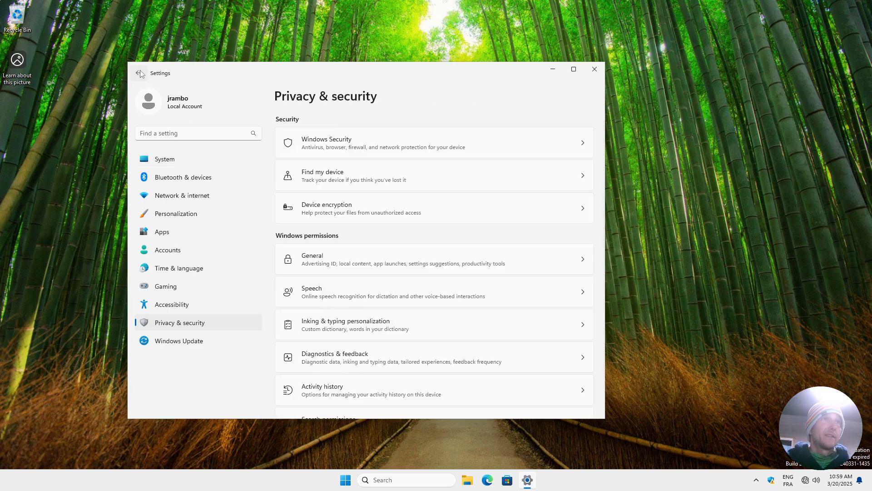
pyautogui.click(139, 73)
pyautogui.click(140, 73)
pyautogui.click(140, 74)
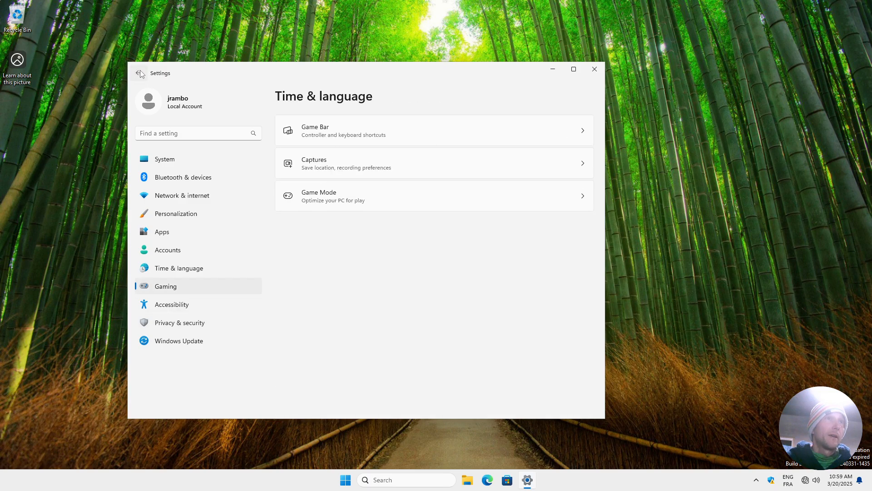
pyautogui.click(139, 73)
pyautogui.click(140, 73)
pyautogui.click(139, 73)
pyautogui.click(139, 74)
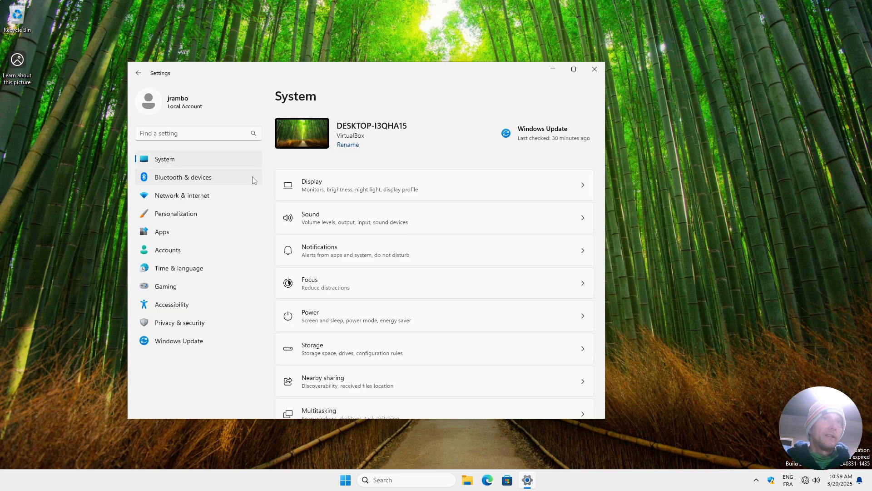
pyautogui.scroll(-3, 427, 223)
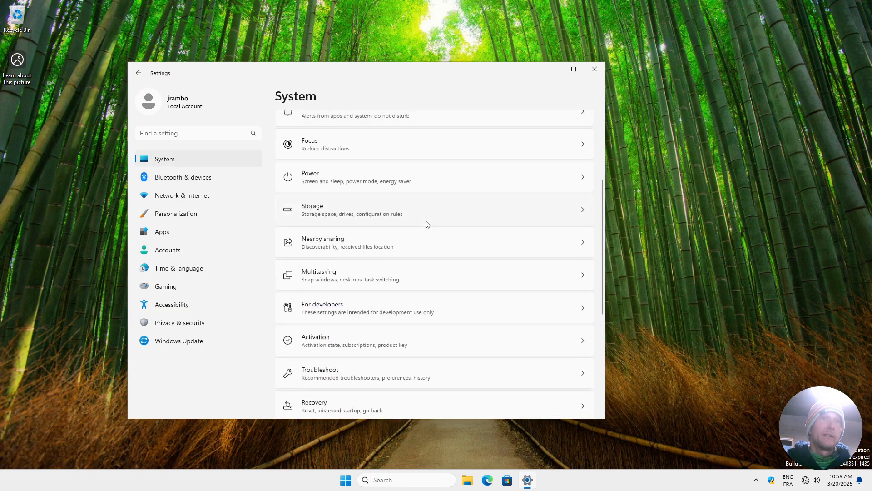
pyautogui.scroll(-3, 426, 224)
pyautogui.scroll(6, 429, 220)
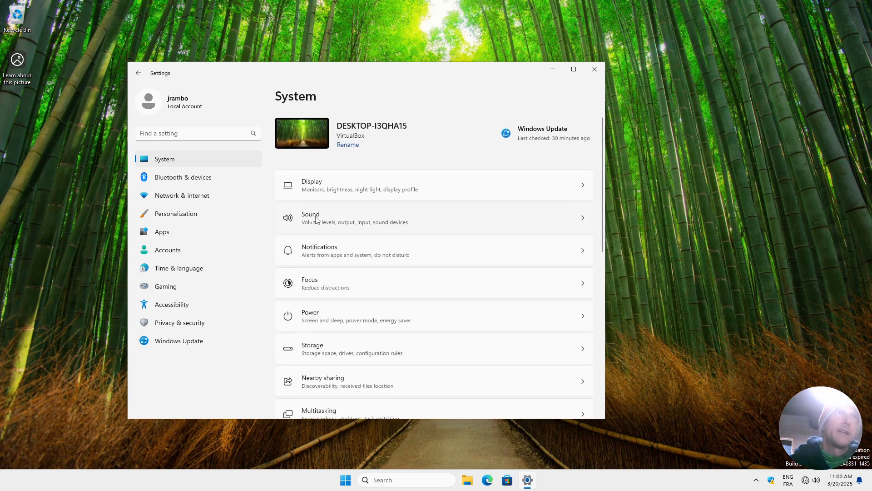
# - Look through Apps > Default apps down to Xbox Game UI, then close Settings
pyautogui.click(240, 235)
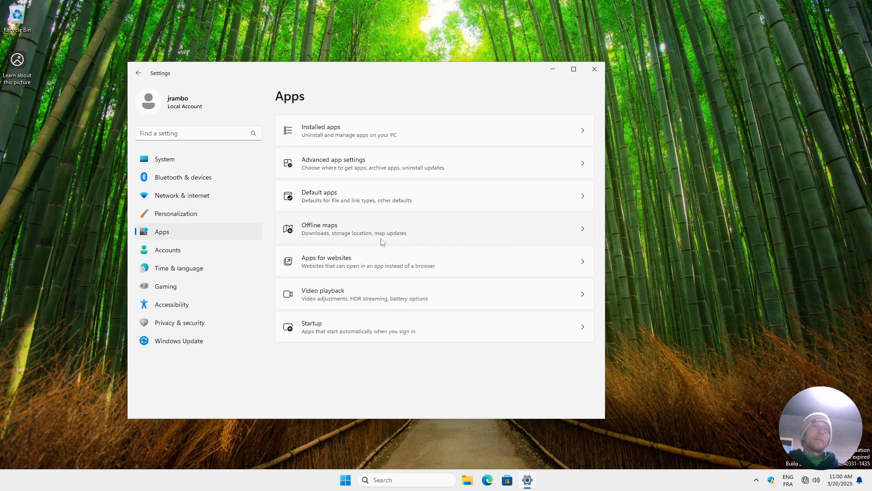
pyautogui.click(373, 203)
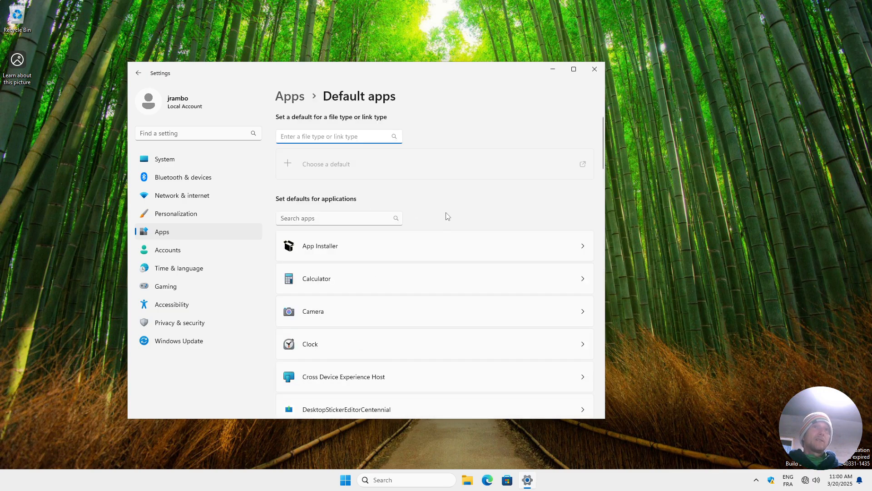
pyautogui.scroll(-5, 446, 217)
pyautogui.scroll(-7, 448, 216)
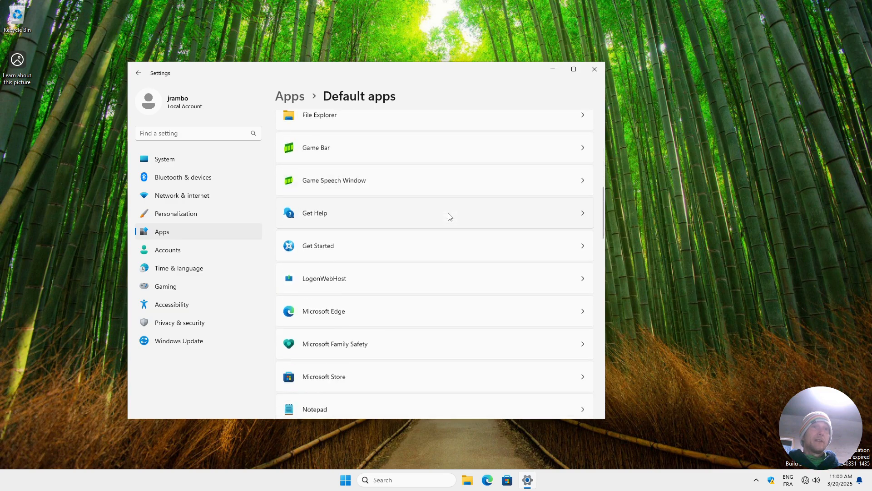
pyautogui.scroll(-9, 449, 216)
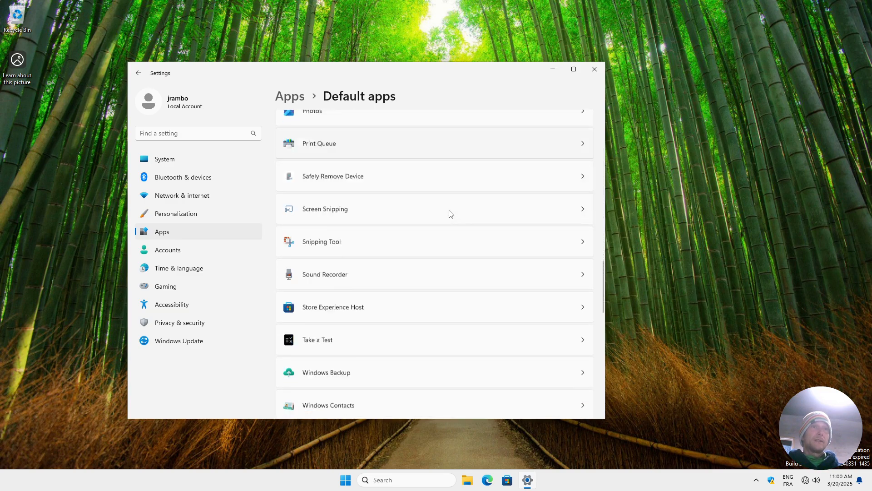
pyautogui.scroll(-4, 449, 212)
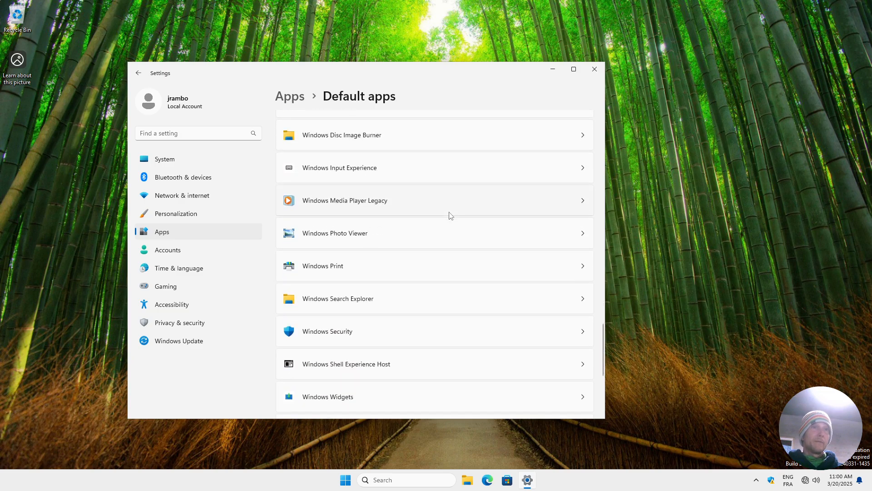
pyautogui.scroll(-5, 439, 213)
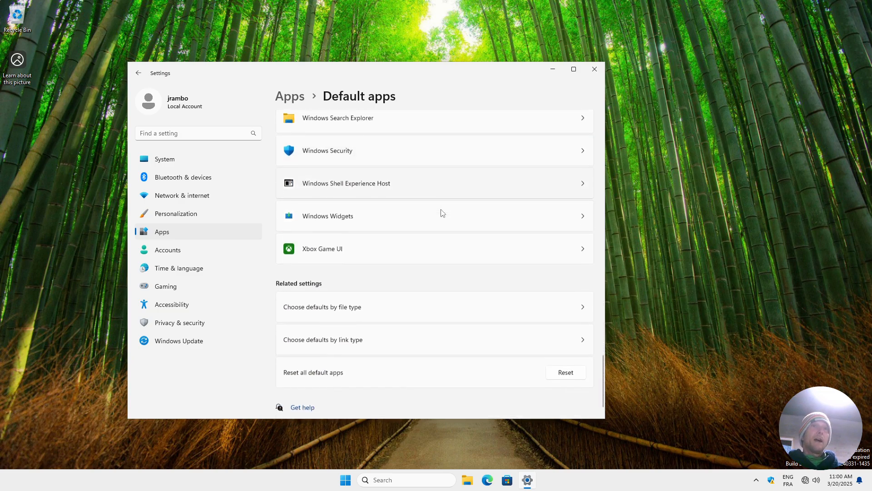
pyautogui.click(570, 247)
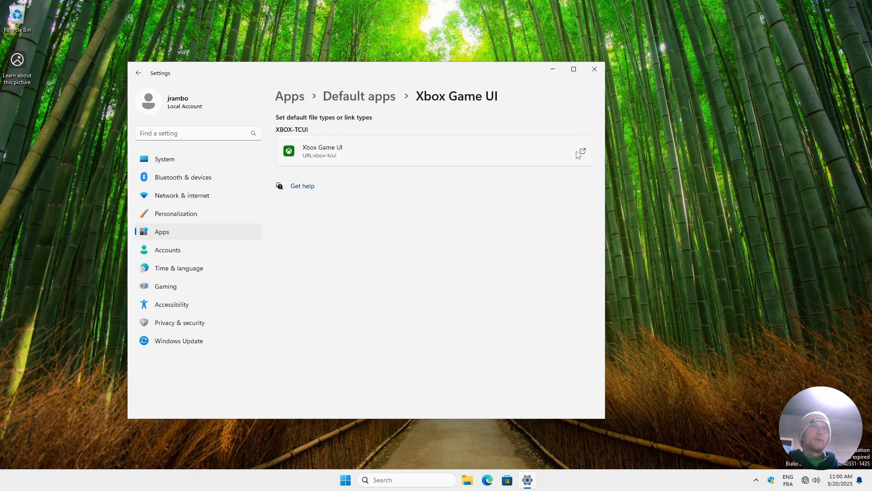
pyautogui.click(596, 70)
# - Search 'services' to launch the Services console, then close it
pyautogui.click(419, 478)
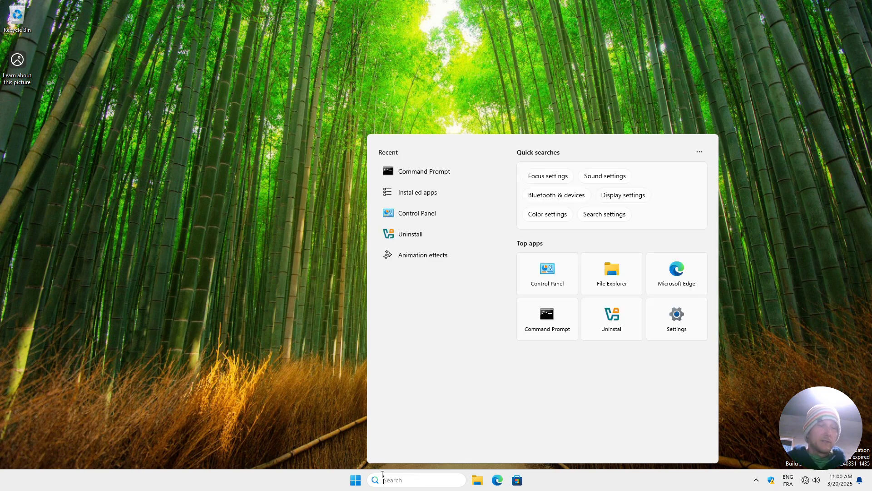
pyautogui.write('services')
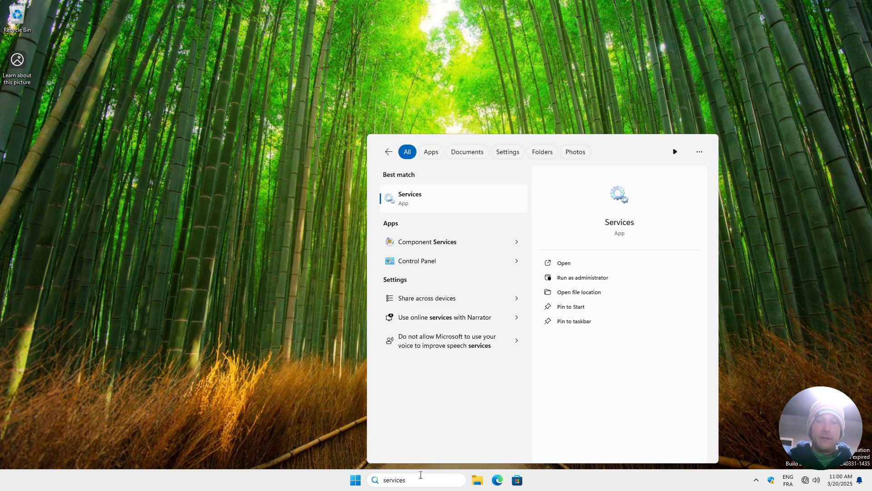
pyautogui.click(430, 203)
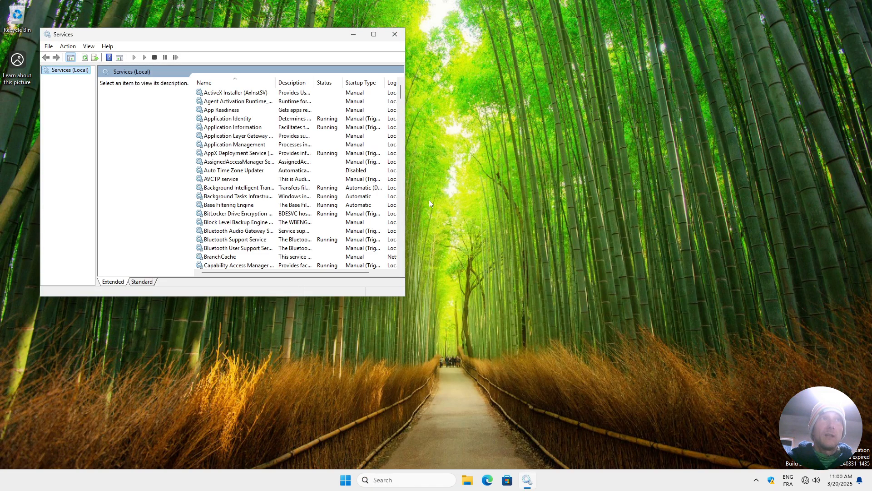
pyautogui.click(394, 36)
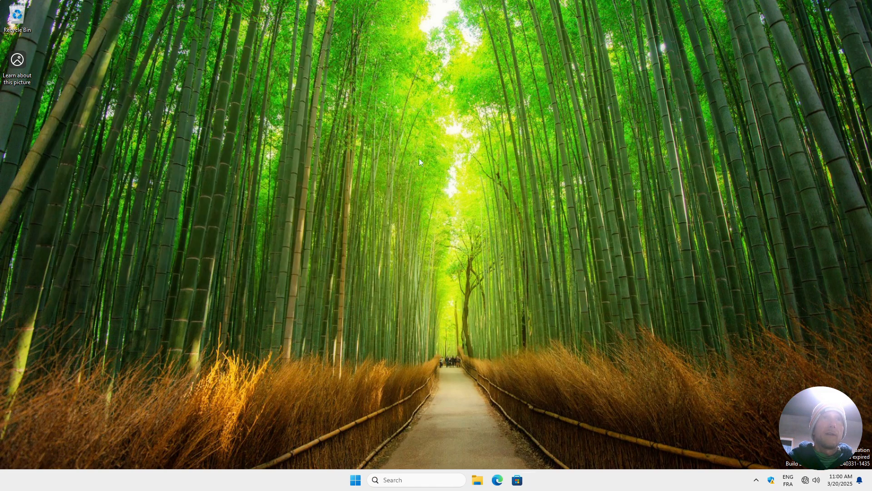
# - Relaunch Services from search, enlarge the window and widen the Name column
pyautogui.click(440, 480)
pyautogui.write('ser')
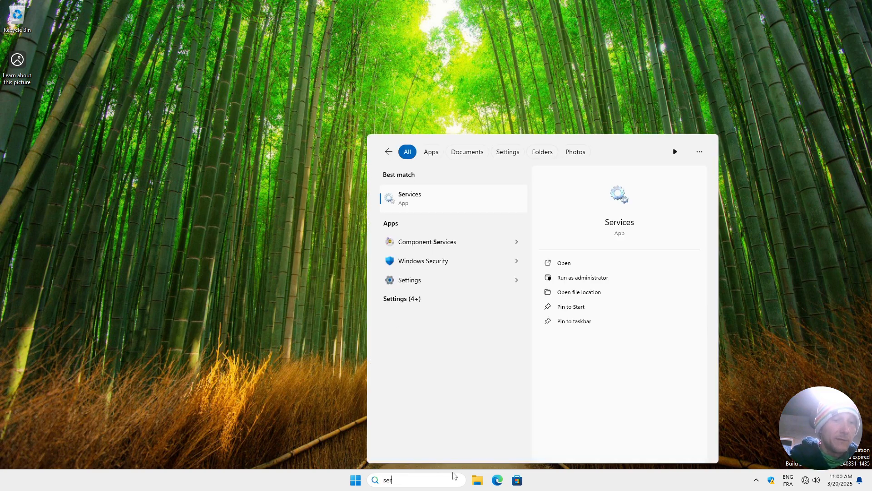
pyautogui.write('vices!msc')
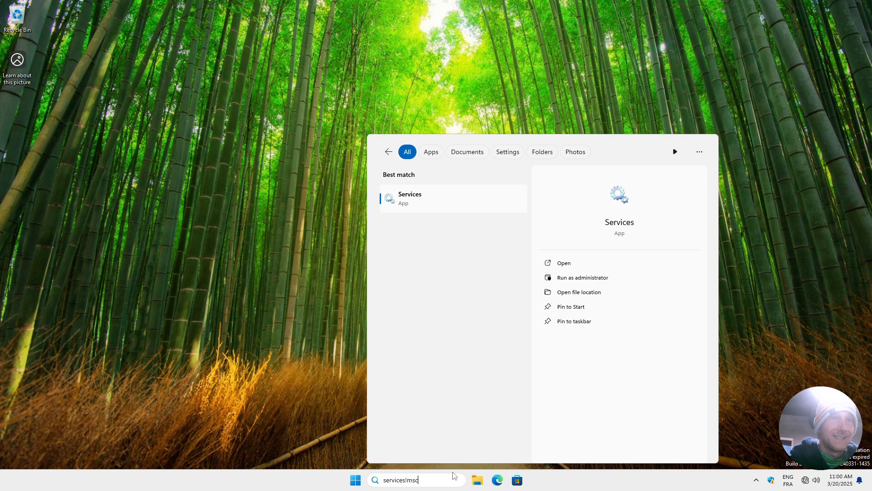
pyautogui.press('Return')
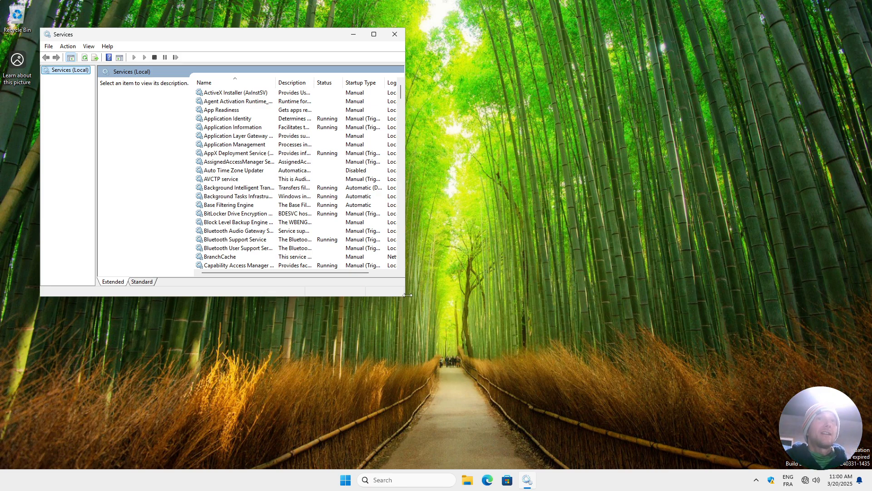
pyautogui.moveTo(402, 297); pyautogui.dragTo(720, 426)
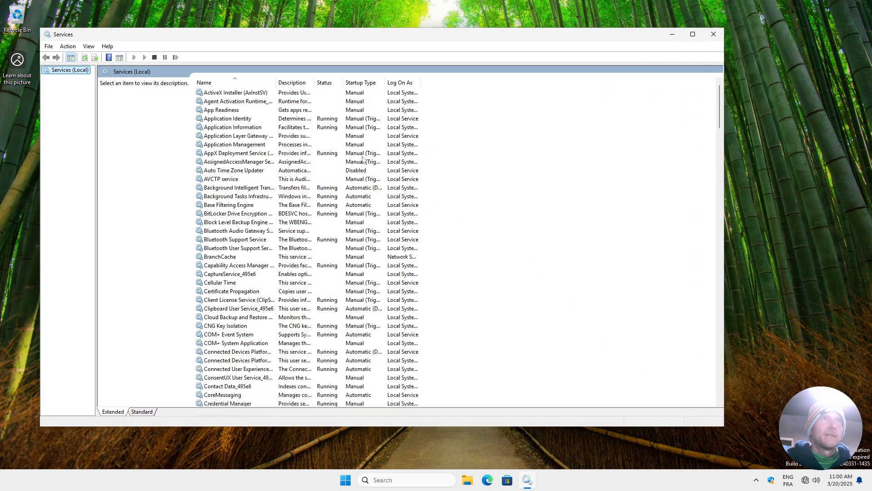
pyautogui.moveTo(390, 96); pyautogui.dragTo(397, 99)
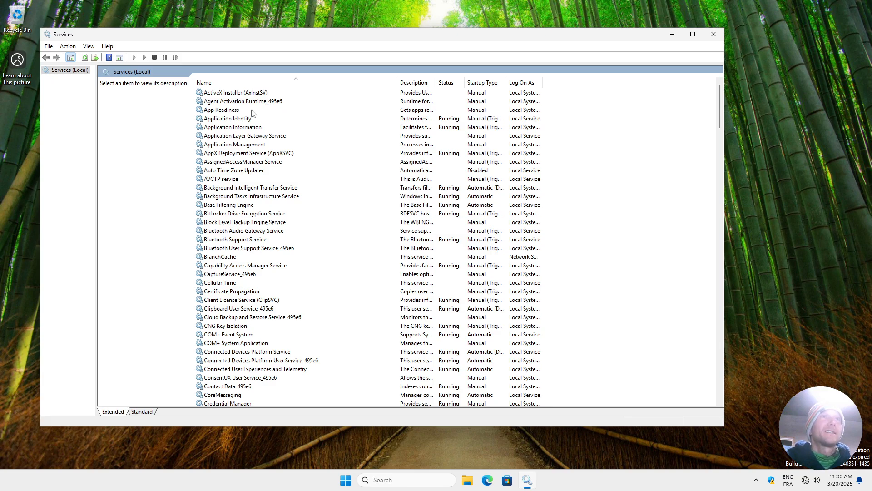
pyautogui.click(235, 94)
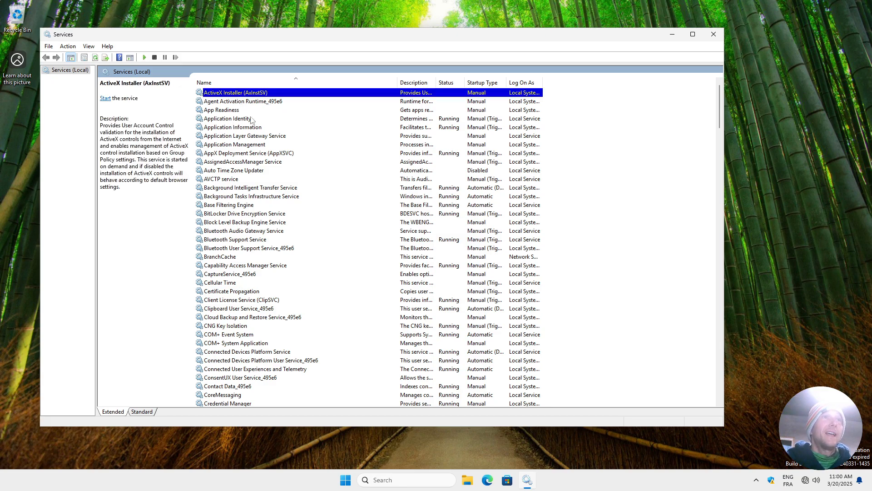
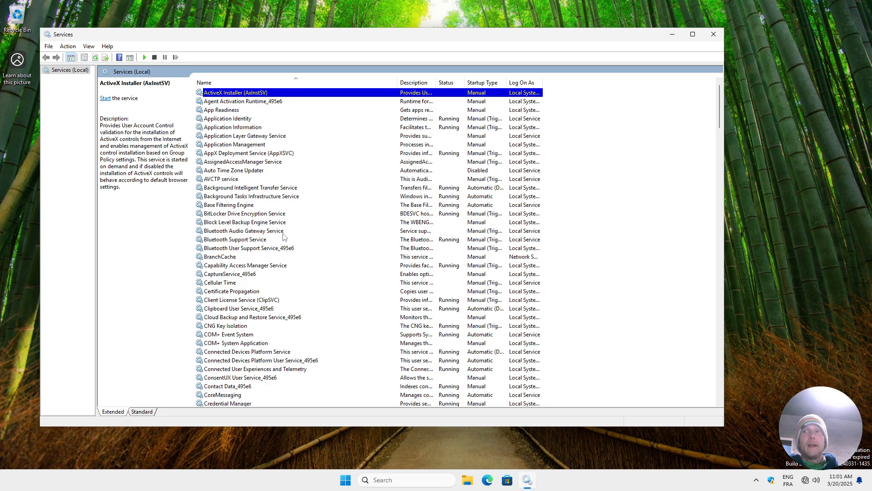
# - Set the ActiveX Installer (AxInstSV) startup type to Disabled in its Properties and apply
pyautogui.rightClick(248, 95)
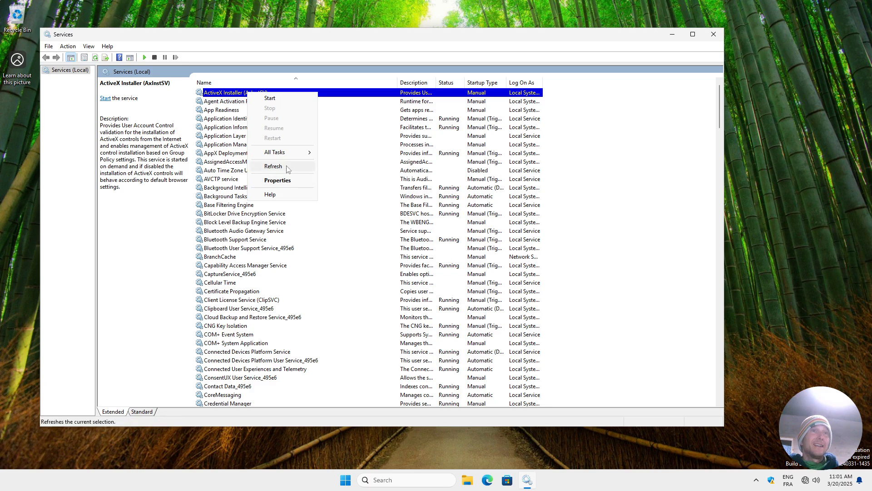
pyautogui.moveTo(288, 157)
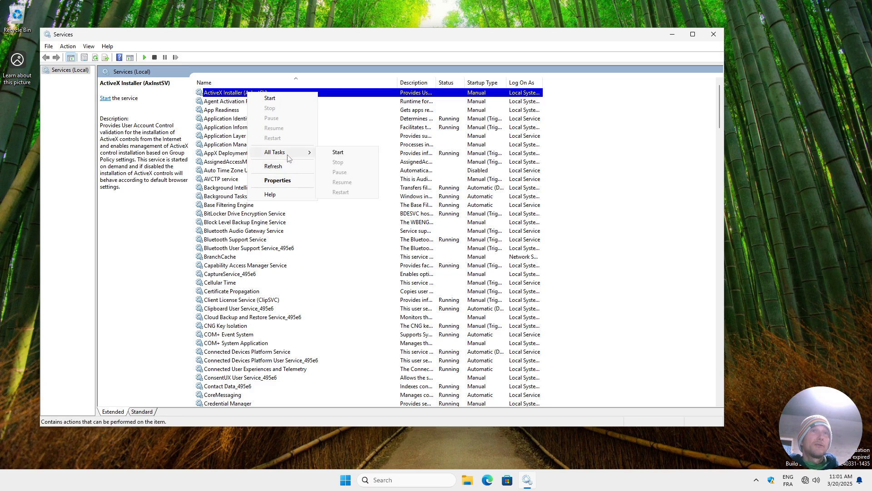
pyautogui.click(288, 181)
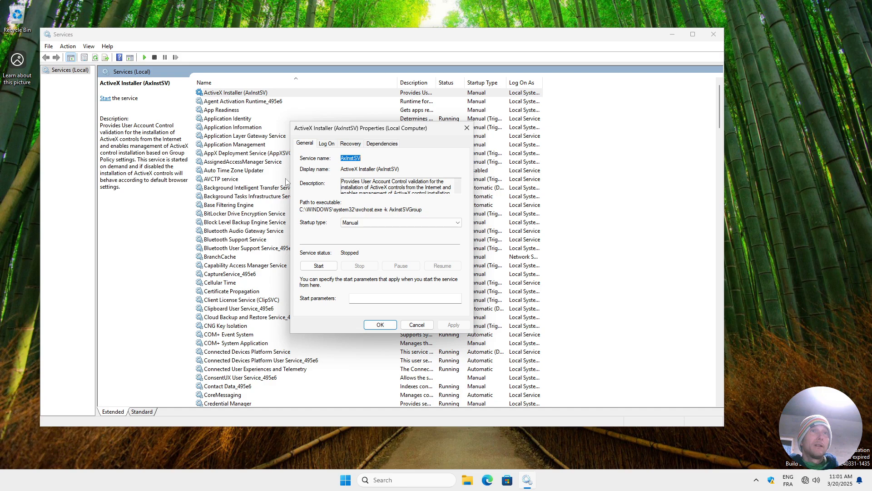
pyautogui.click(359, 223)
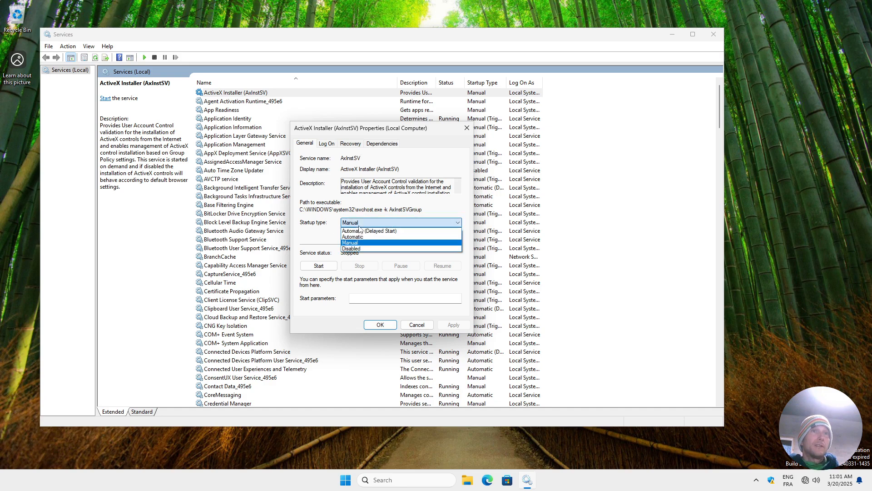
pyautogui.click(357, 251)
pyautogui.click(453, 325)
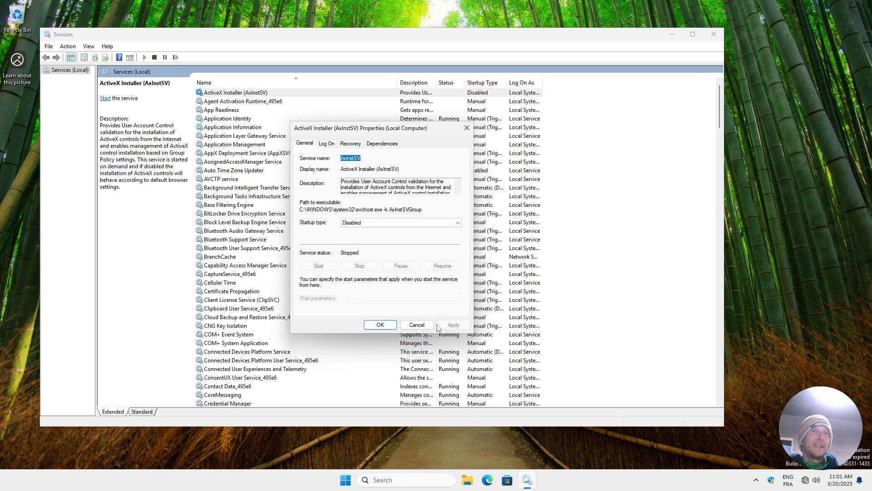
pyautogui.click(380, 325)
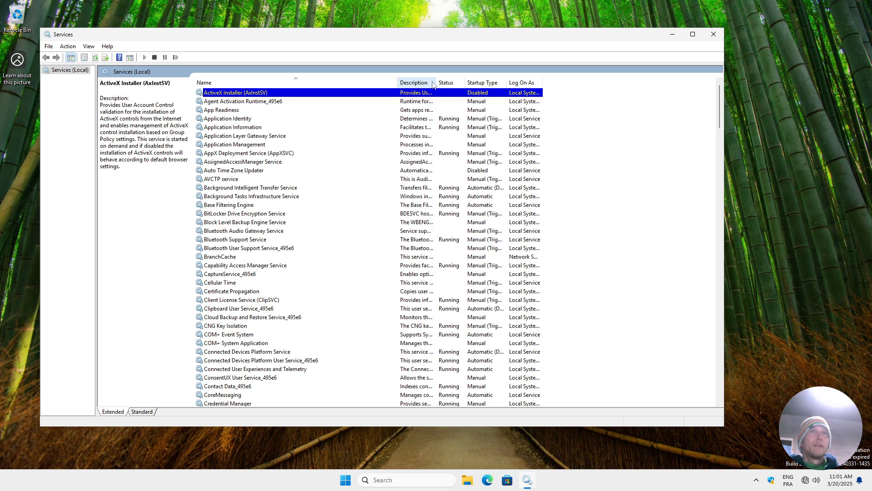
# - Widen the Description column and move the selection down to AppX Deployment Service
pyautogui.moveTo(434, 81); pyautogui.dragTo(580, 89)
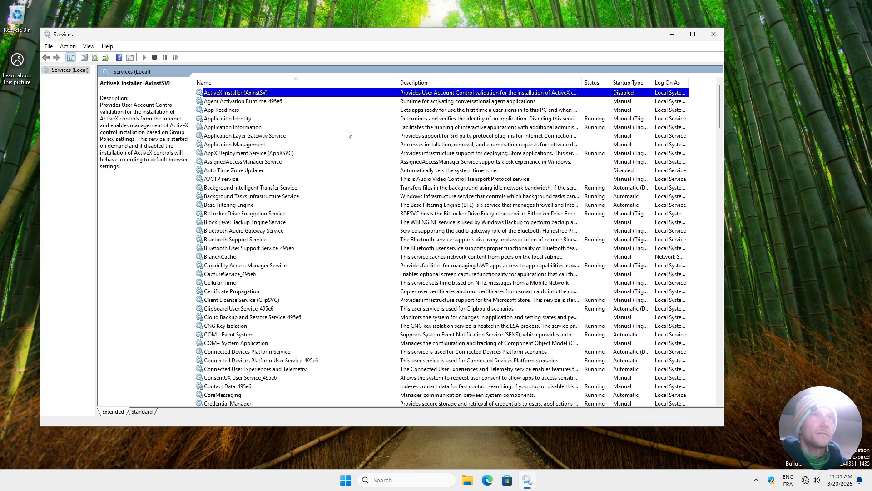
pyautogui.click(255, 130)
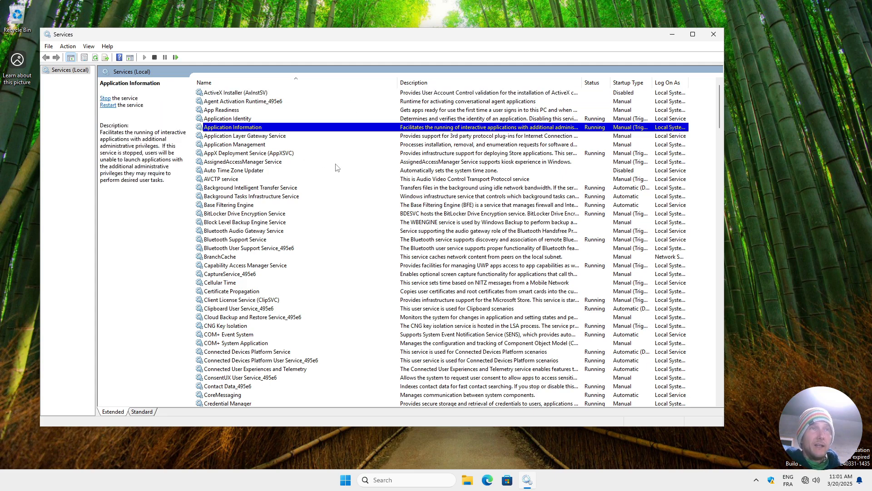
pyautogui.press('Down')
pyautogui.press('Down')
pyautogui.press('Down')
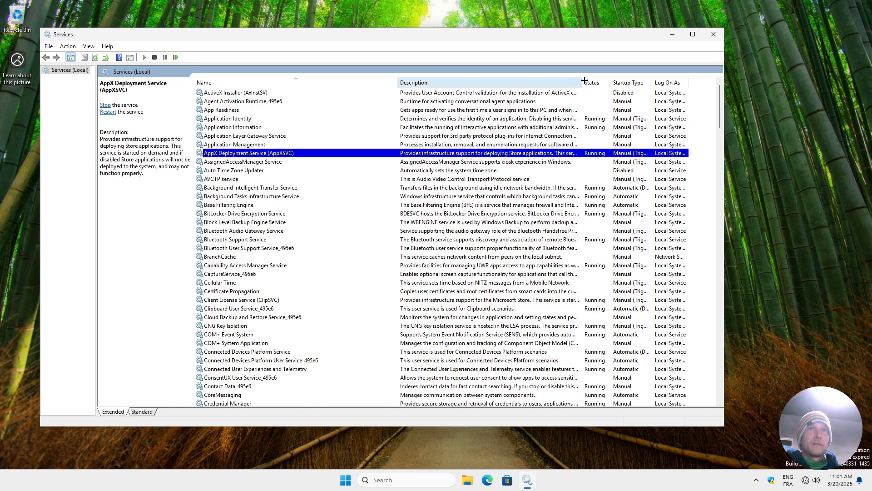
pyautogui.moveTo(583, 82); pyautogui.dragTo(616, 86)
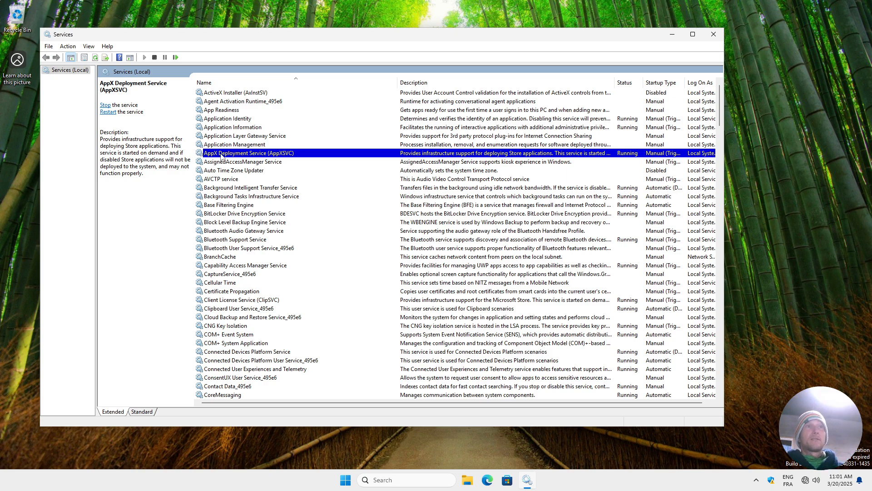
# - Stop the AppX Deployment Service, then review its properties tabs and close them unchanged
pyautogui.rightClick(221, 157)
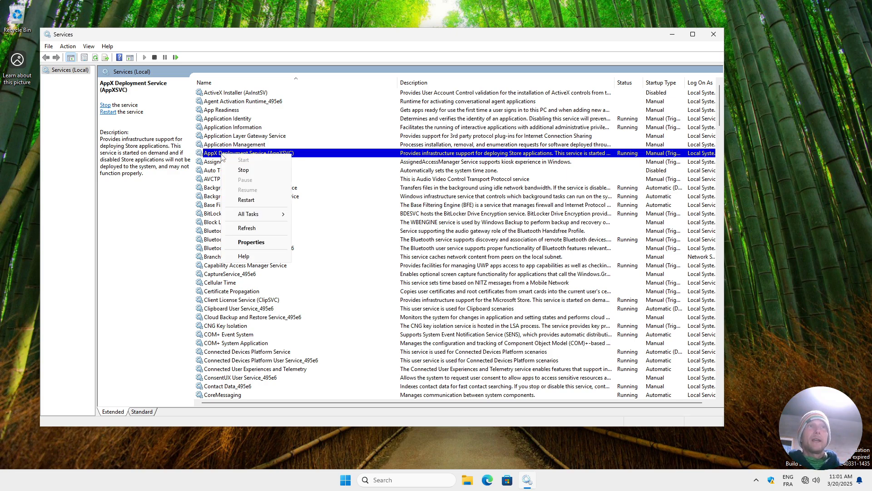
pyautogui.click(264, 175)
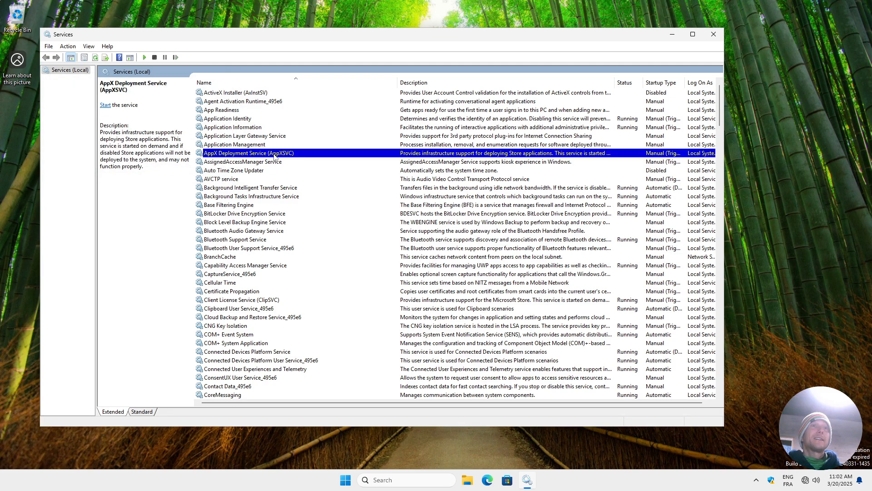
pyautogui.rightClick(274, 156)
pyautogui.click(313, 242)
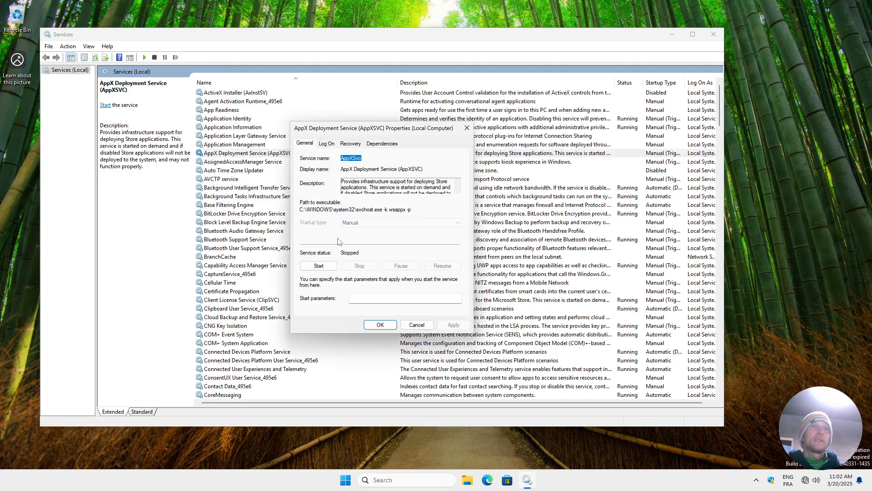
pyautogui.click(328, 144)
pyautogui.click(350, 143)
pyautogui.click(380, 143)
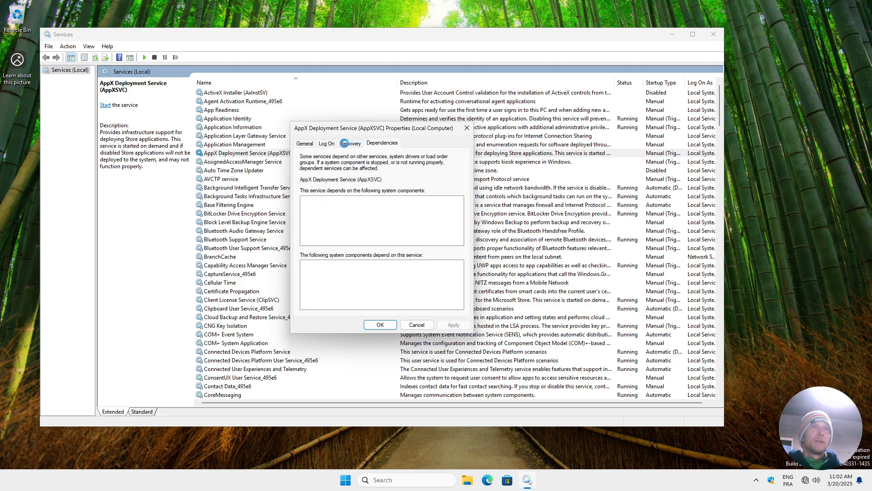
pyautogui.click(305, 144)
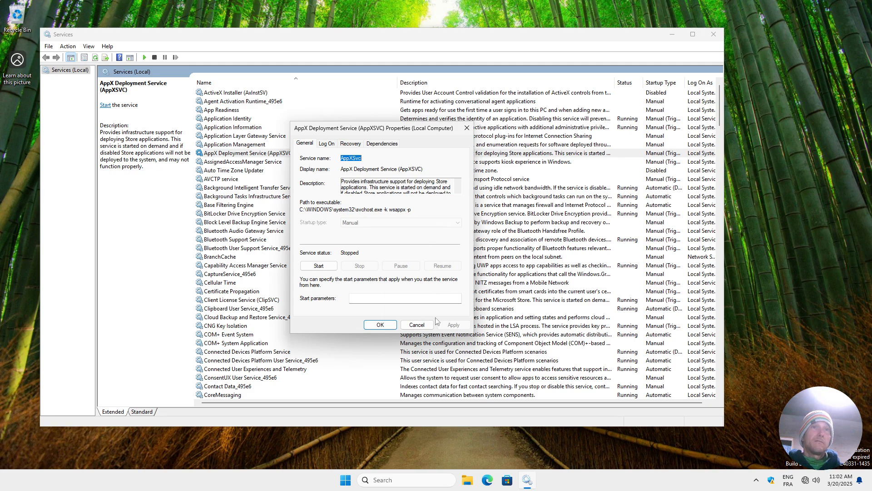
pyautogui.click(376, 323)
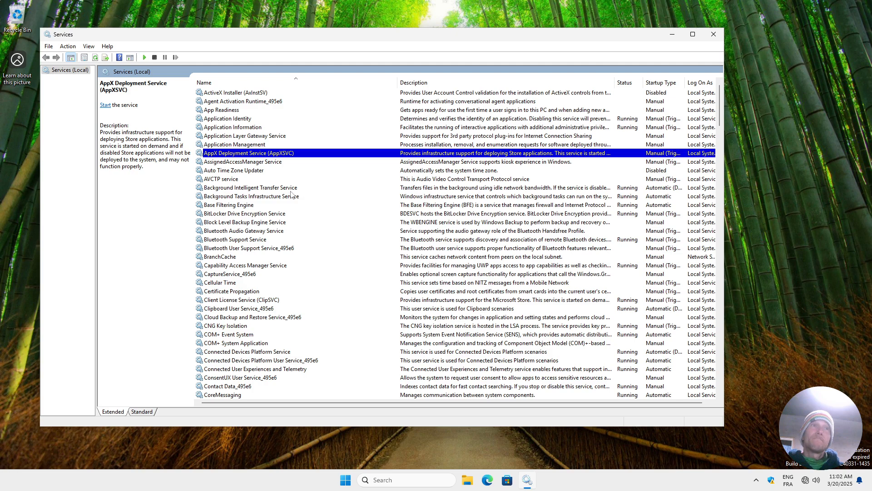
pyautogui.click(236, 163)
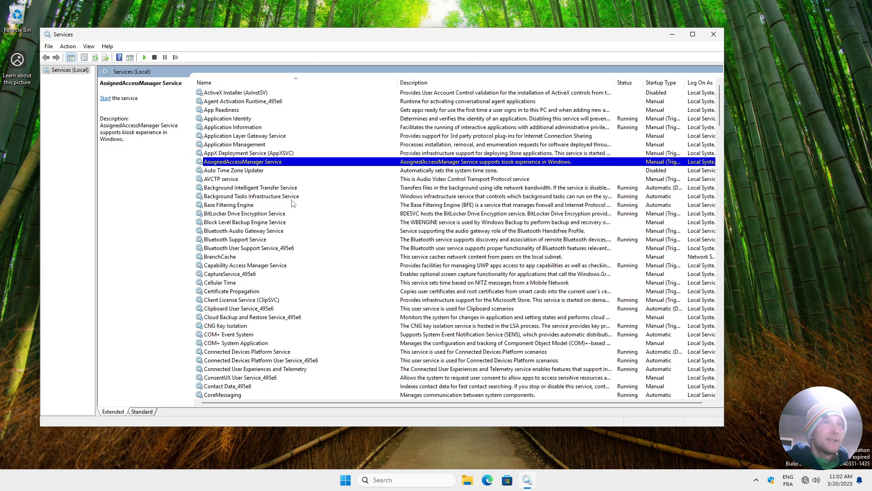
# - Stop BitLocker Drive Encryption Service and set its startup type to Disabled
pyautogui.press('Down')
pyautogui.press('Down')
pyautogui.press('Down')
pyautogui.press('Down')
pyautogui.press('Down')
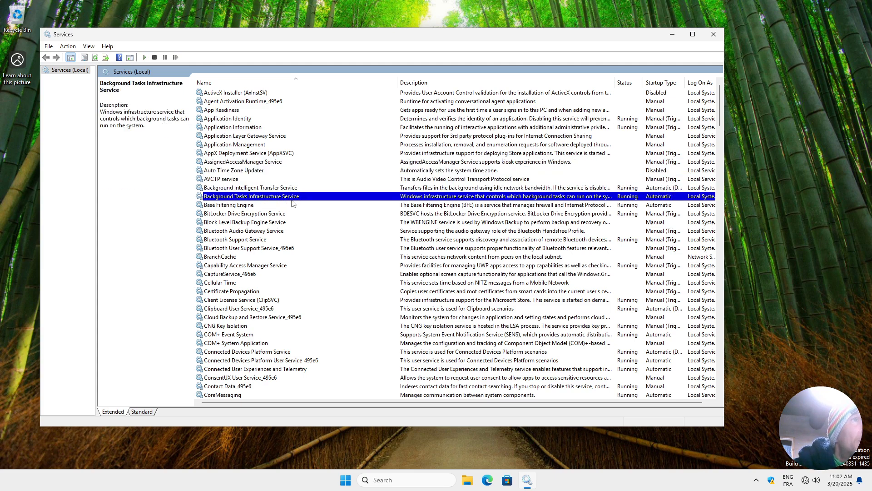
pyautogui.press('Down')
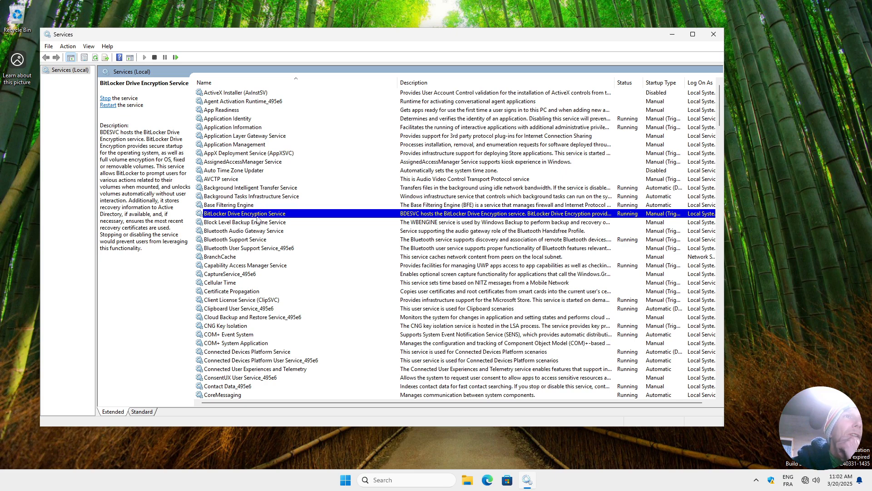
pyautogui.rightClick(258, 217)
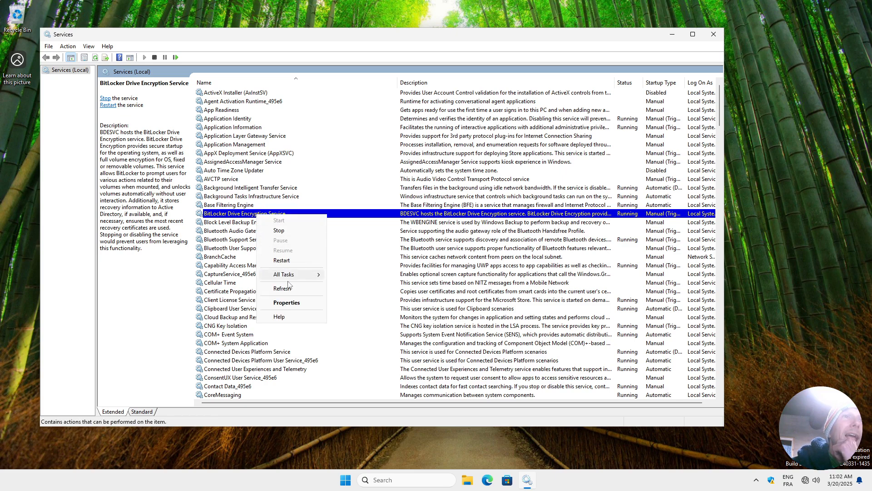
pyautogui.click(296, 303)
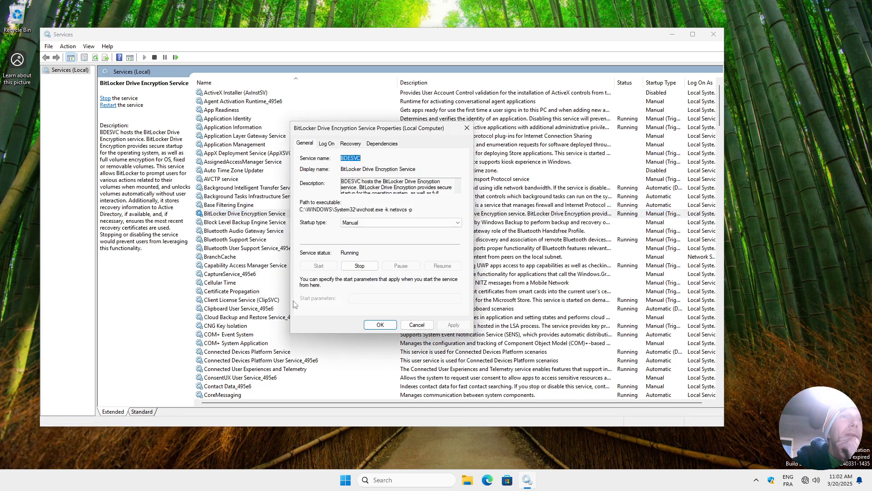
pyautogui.click(365, 223)
pyautogui.click(362, 254)
pyautogui.click(359, 266)
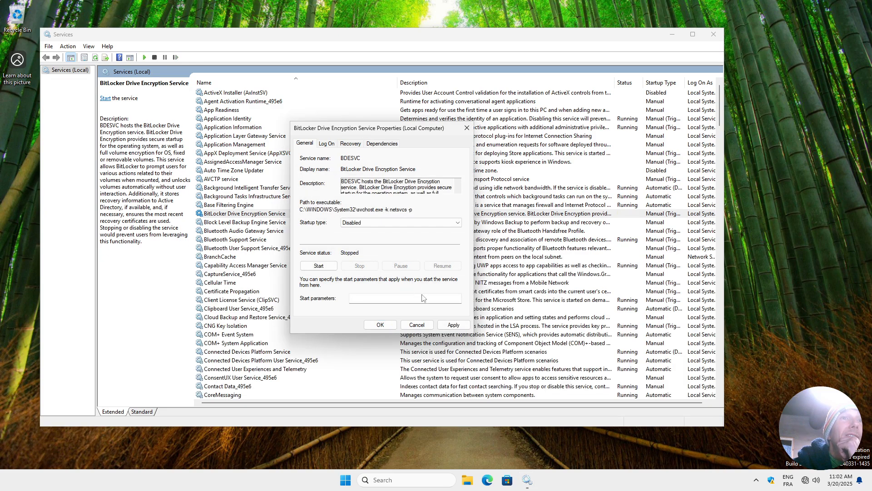
pyautogui.click(452, 324)
pyautogui.click(380, 325)
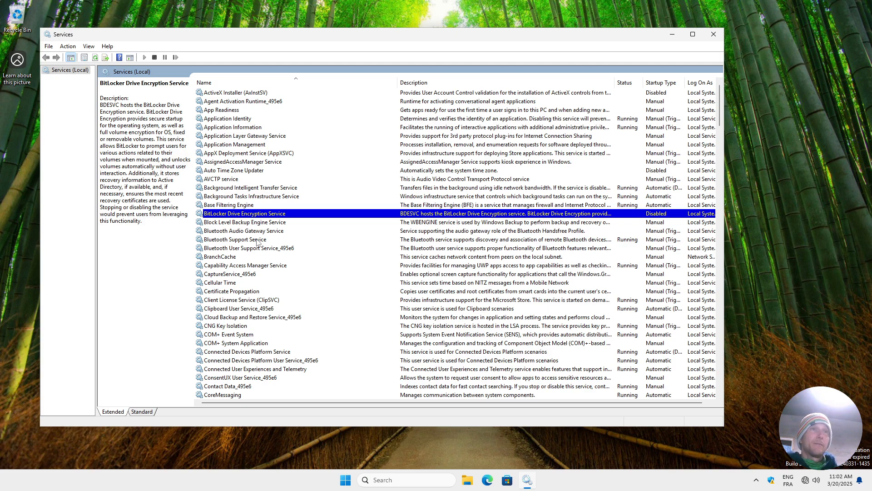
# - Set Bluetooth Audio Gateway Service's startup type to Disabled and apply
pyautogui.press('Down')
pyautogui.press('Down')
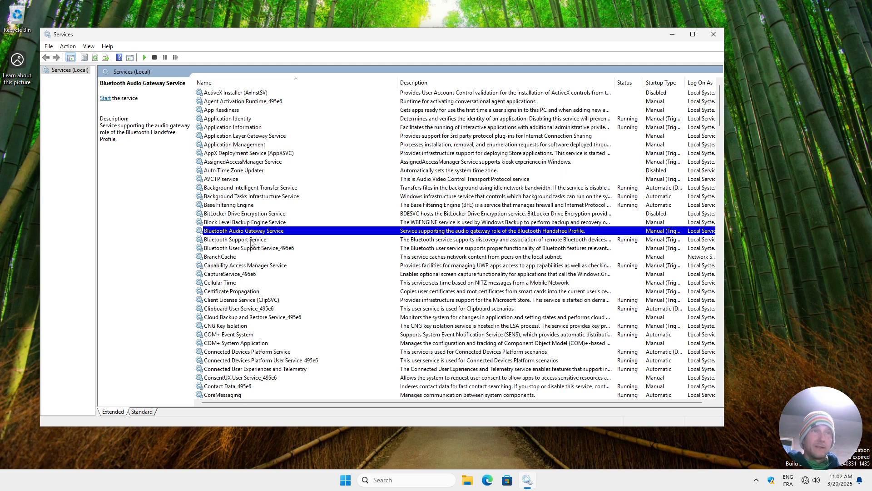
pyautogui.click(252, 239)
pyautogui.press('Up')
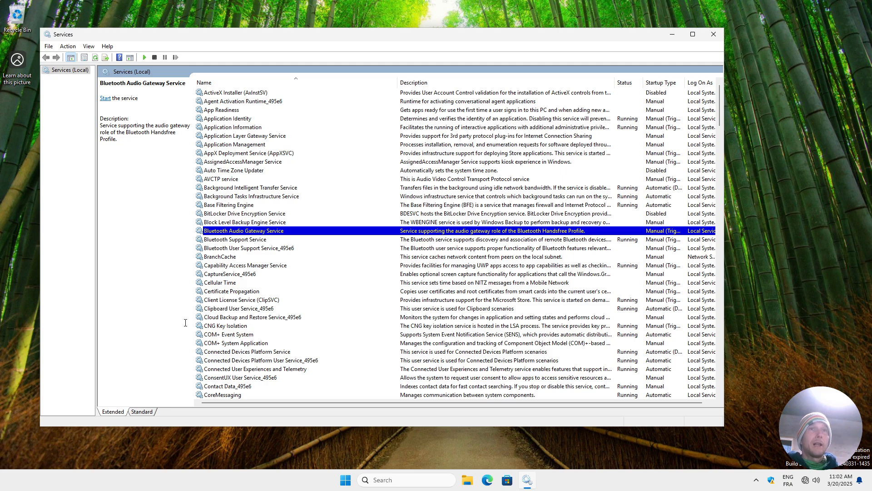
pyautogui.rightClick(264, 233)
pyautogui.click(304, 321)
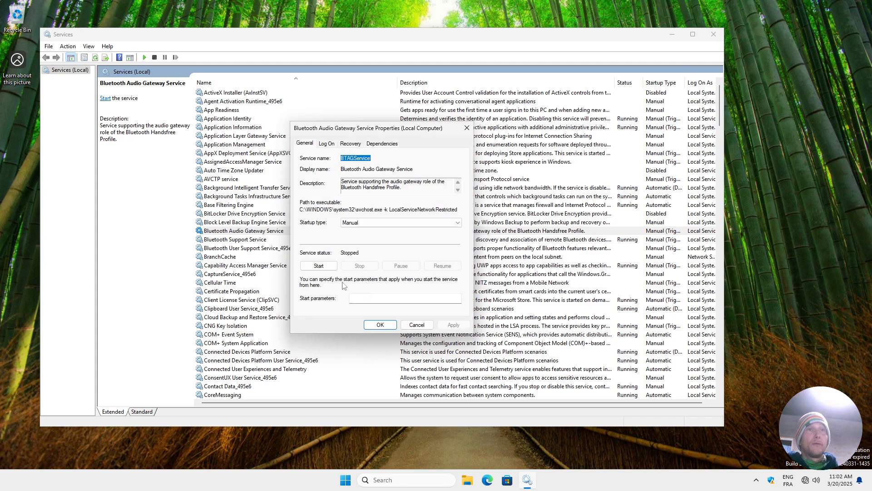
pyautogui.click(381, 222)
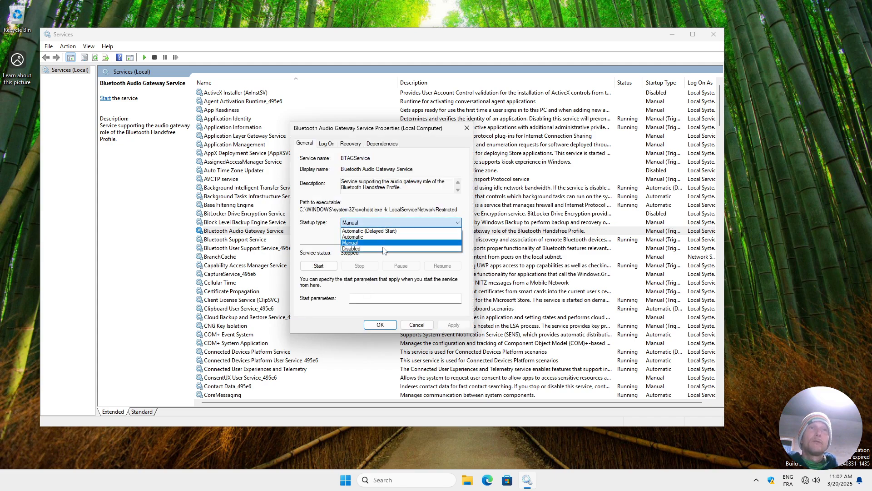
pyautogui.click(384, 249)
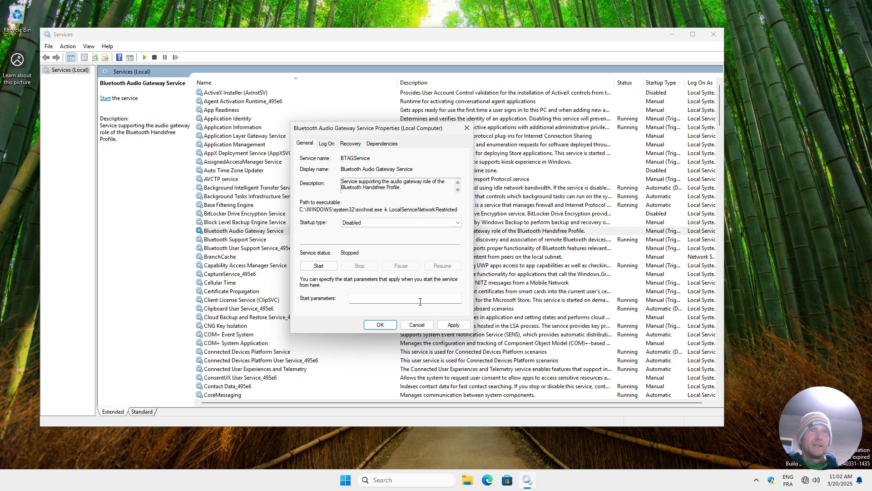
pyautogui.click(454, 325)
pyautogui.click(380, 324)
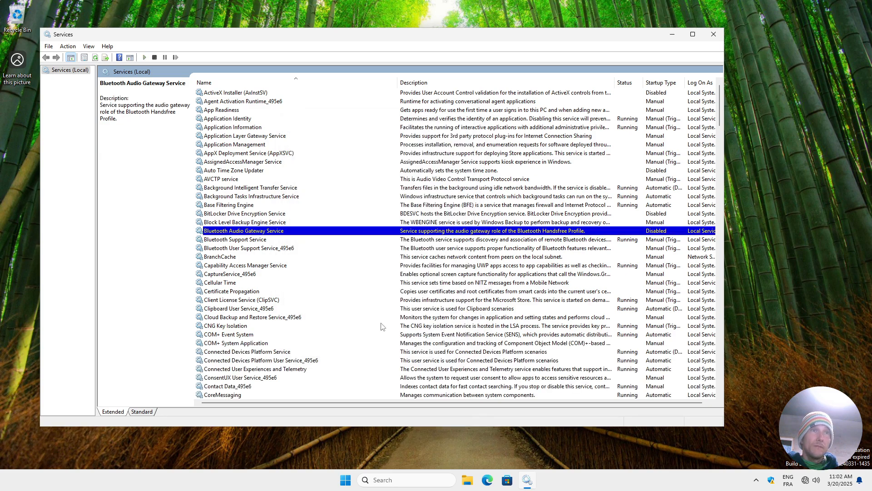
# - Stop the Bluetooth Support Service from its properties; its startup stays Manual (Trigger)
pyautogui.click(263, 240)
pyautogui.rightClick(262, 239)
pyautogui.click(301, 326)
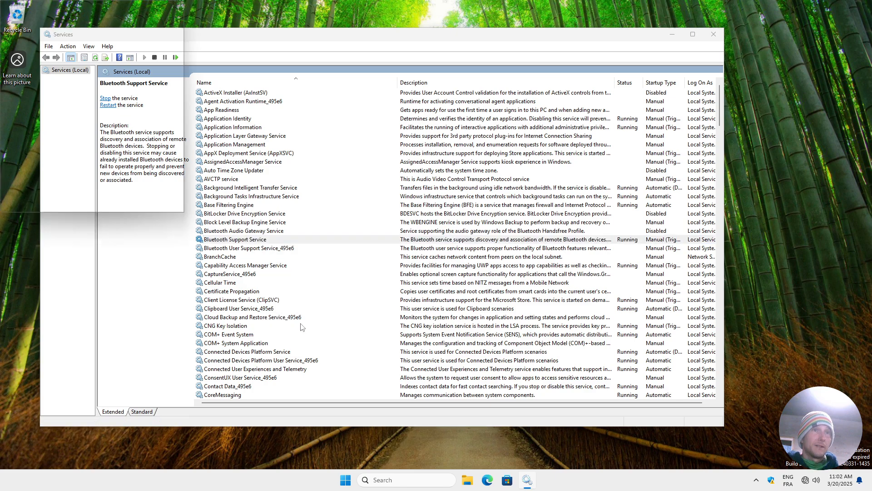
pyautogui.click(395, 222)
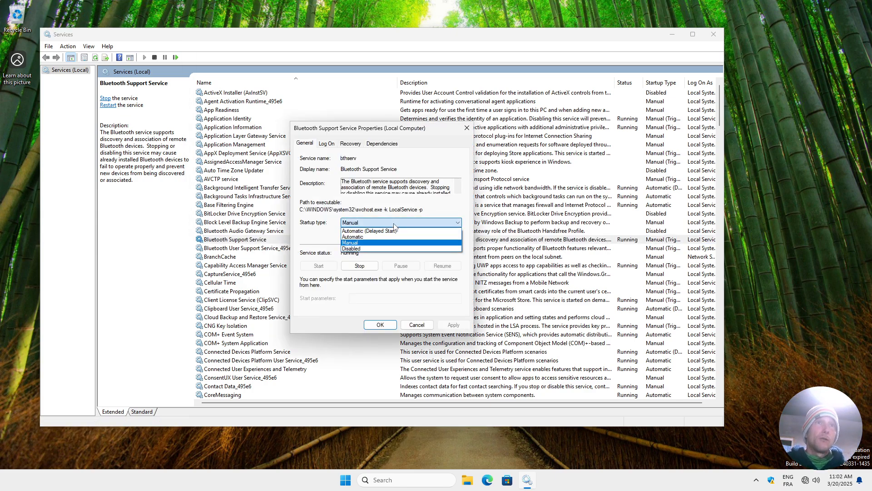
pyautogui.click(393, 248)
pyautogui.click(380, 269)
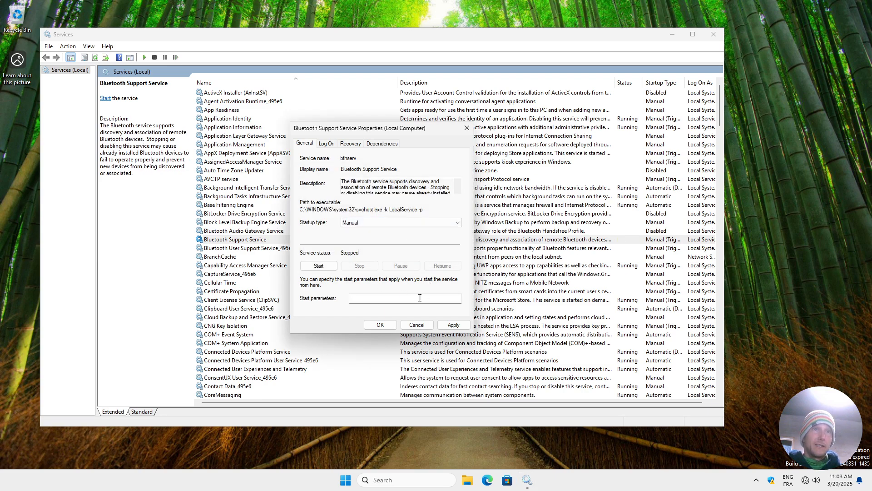
pyautogui.click(383, 327)
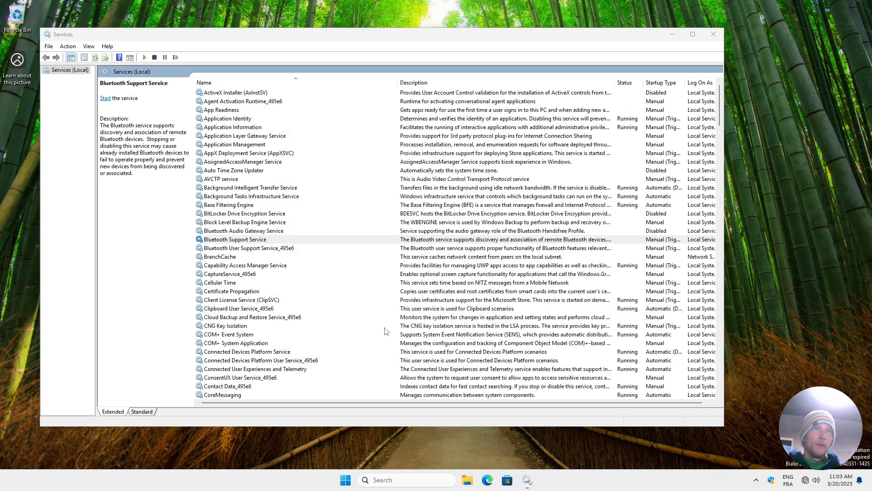
# - Try disabling Bluetooth User Support Service_495e6, dismiss the repeated errors, and cancel its properties
pyautogui.click(277, 248)
pyautogui.rightClick(277, 248)
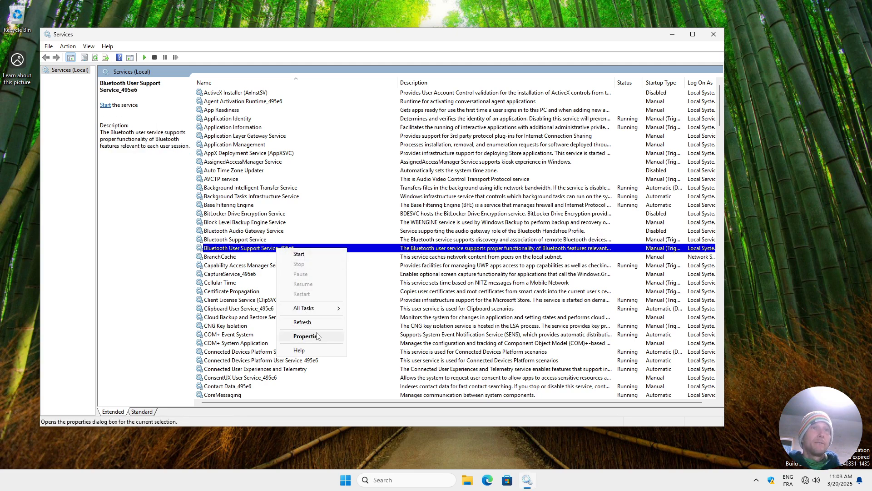
pyautogui.click(305, 336)
pyautogui.click(382, 223)
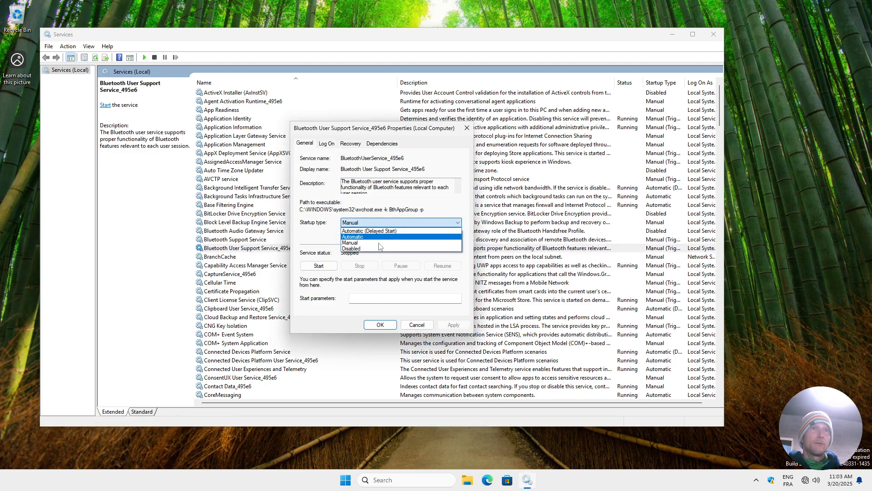
pyautogui.click(379, 249)
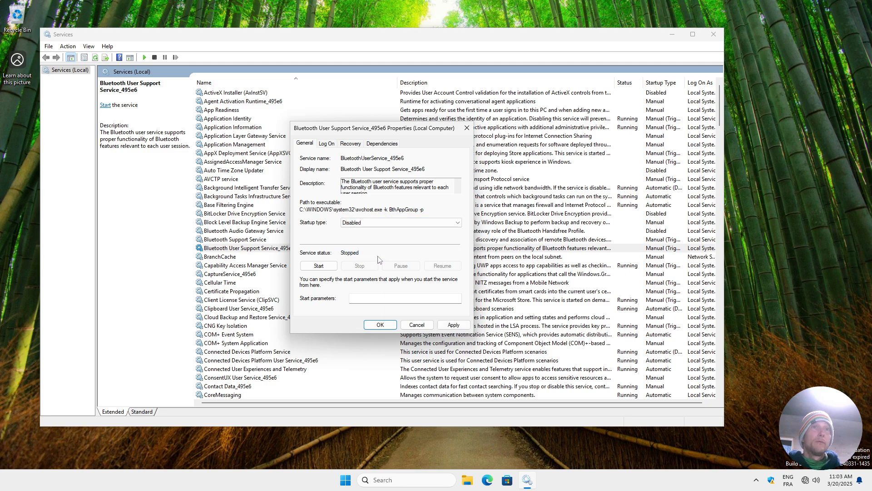
pyautogui.click(454, 324)
pyautogui.click(466, 272)
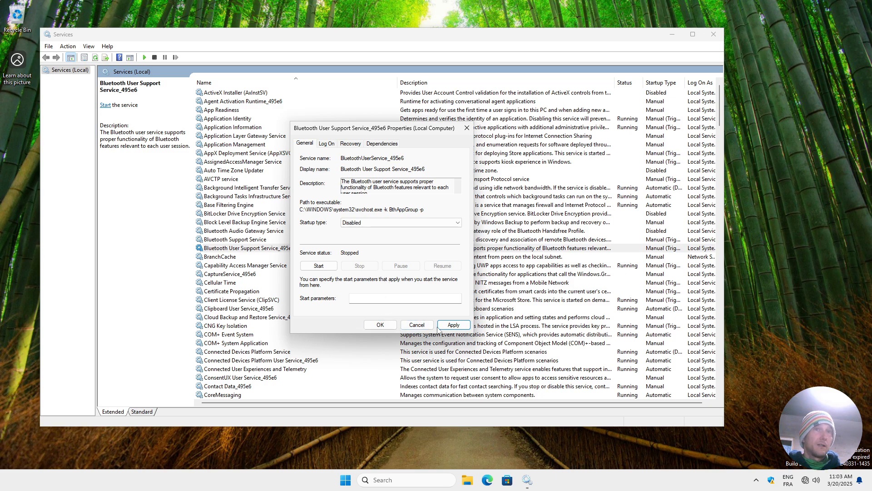
pyautogui.click(453, 325)
pyautogui.click(466, 272)
pyautogui.click(377, 324)
pyautogui.click(454, 269)
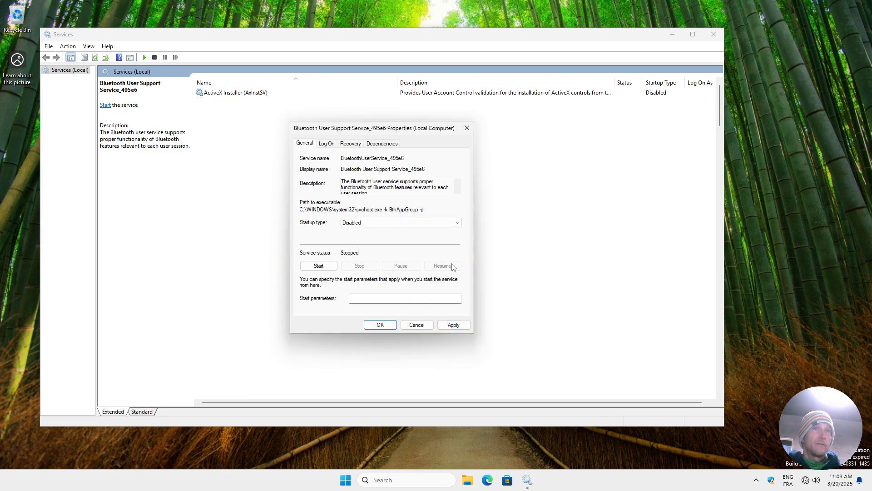
pyautogui.click(417, 324)
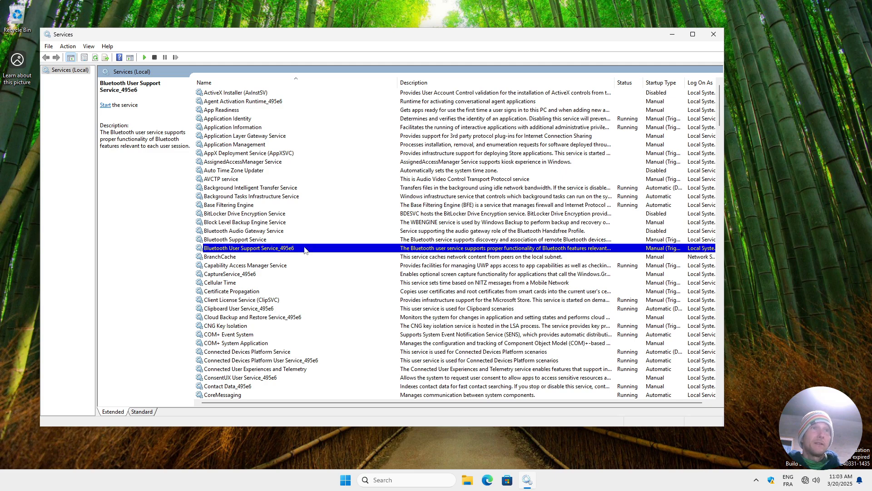
pyautogui.press('Down')
pyautogui.press('Down')
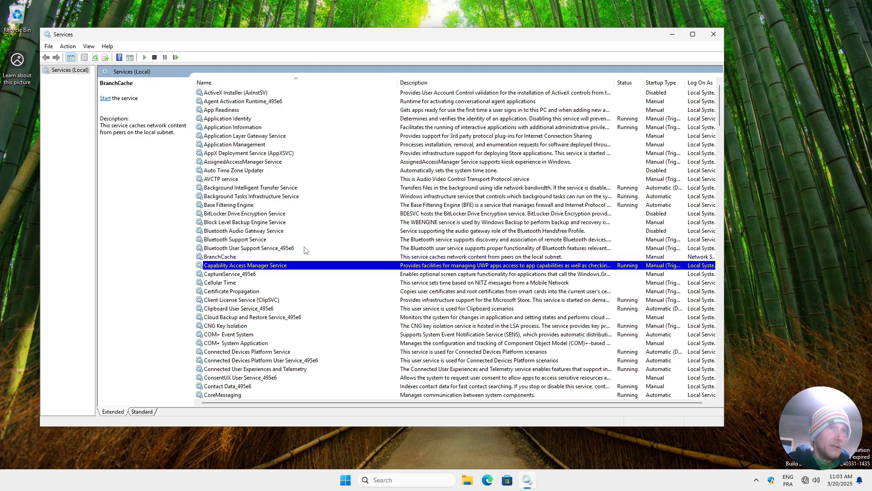
pyautogui.press('Down')
pyautogui.press('Down')
pyautogui.press('Down')
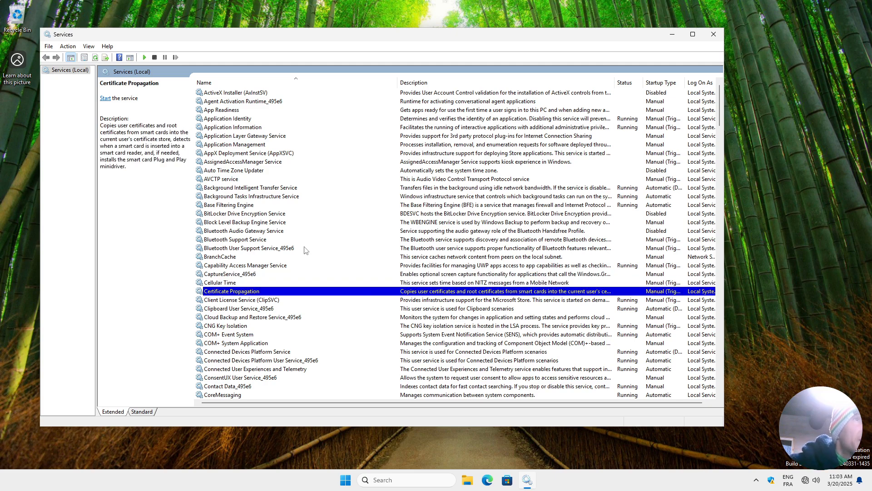
pyautogui.press('Up')
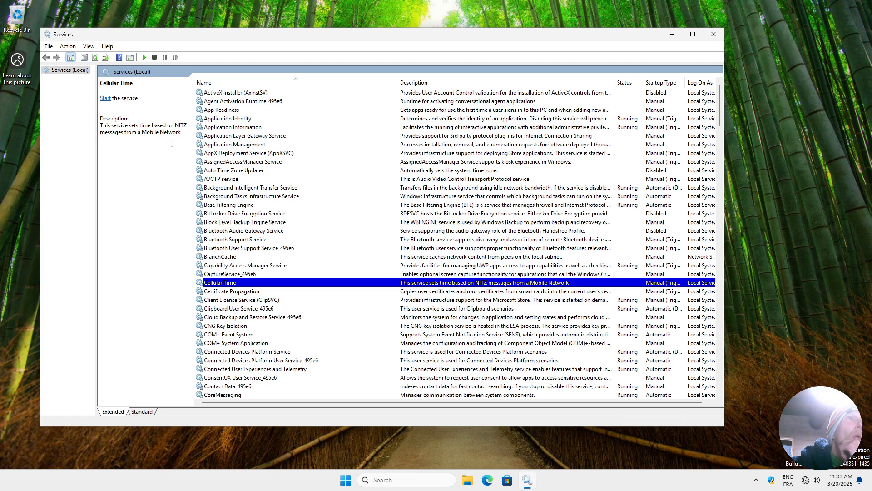
pyautogui.rightClick(234, 283)
# - Choose Disabled as Cellular Time's startup type, apply, and close the dialog
pyautogui.click(264, 369)
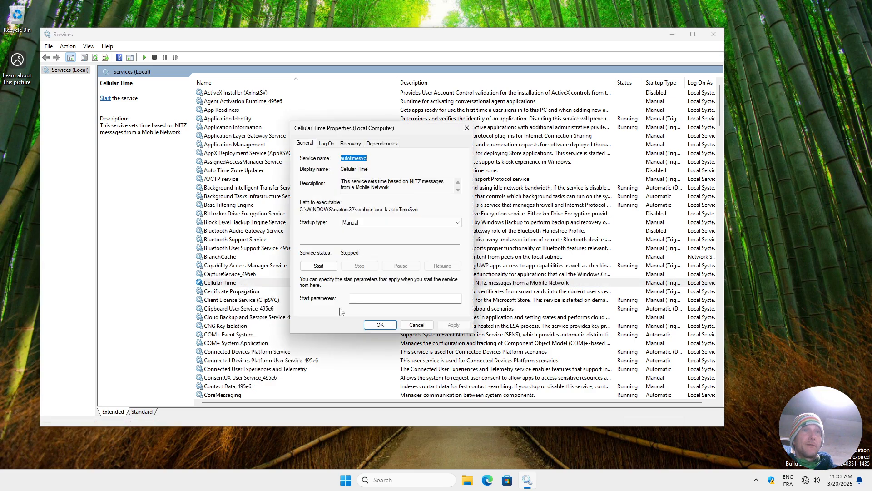
pyautogui.click(376, 223)
pyautogui.click(372, 249)
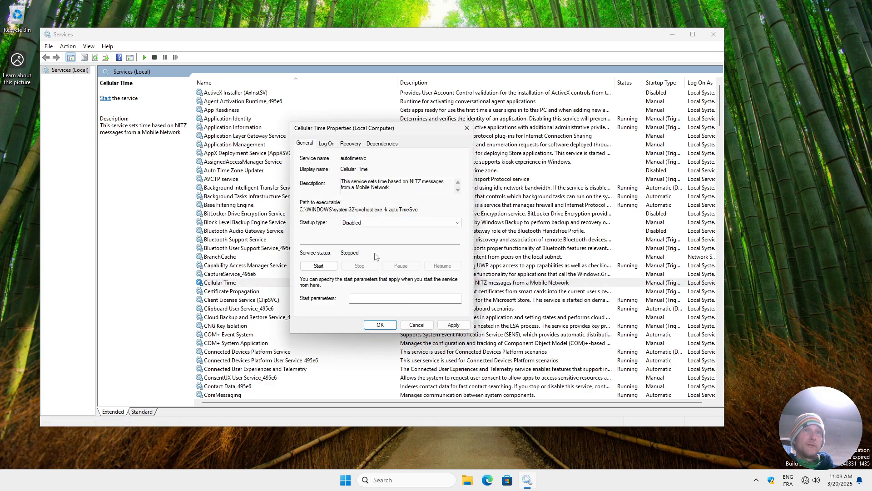
pyautogui.click(453, 324)
pyautogui.click(380, 326)
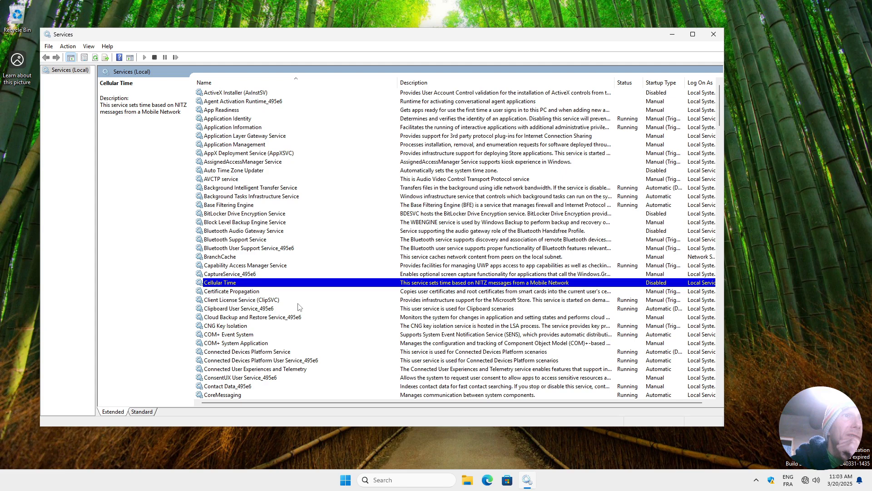
pyautogui.press('Down')
pyautogui.press('Down')
pyautogui.press('Down')
pyautogui.press('Down')
pyautogui.press('Down')
pyautogui.press('Down')
pyautogui.press('Down')
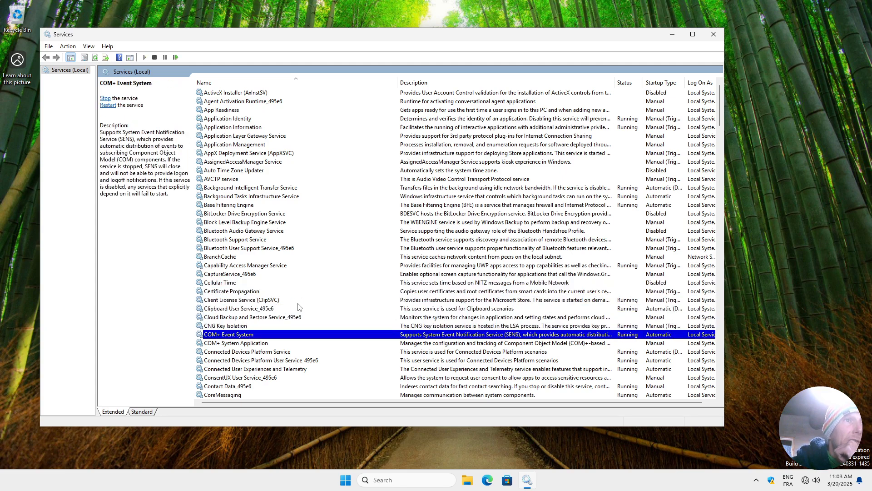
pyautogui.press('Down')
pyautogui.press('Down')
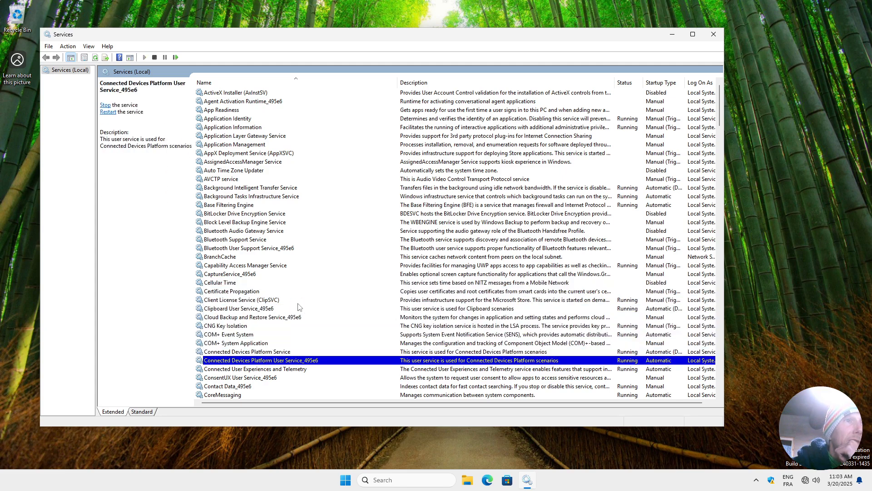
pyautogui.press('Down')
pyautogui.press('Down')
pyautogui.press('Down')
pyautogui.press('Down')
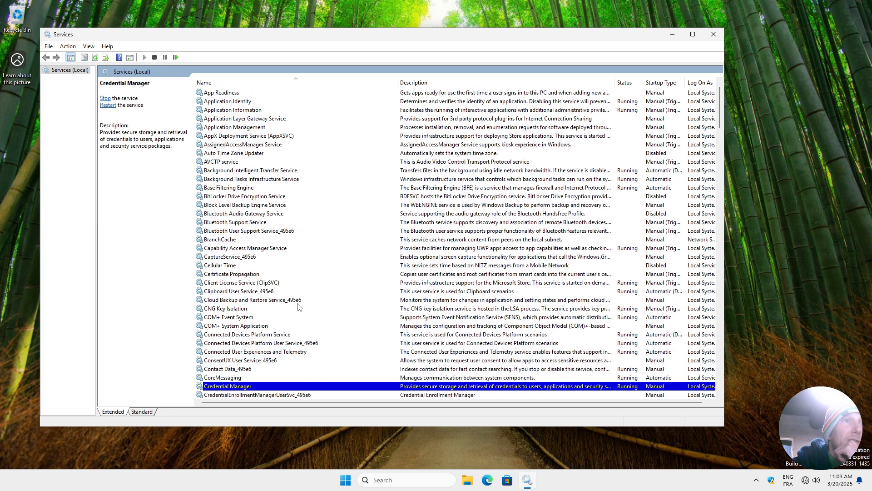
pyautogui.press('Down')
pyautogui.scroll(-4, 325, 238)
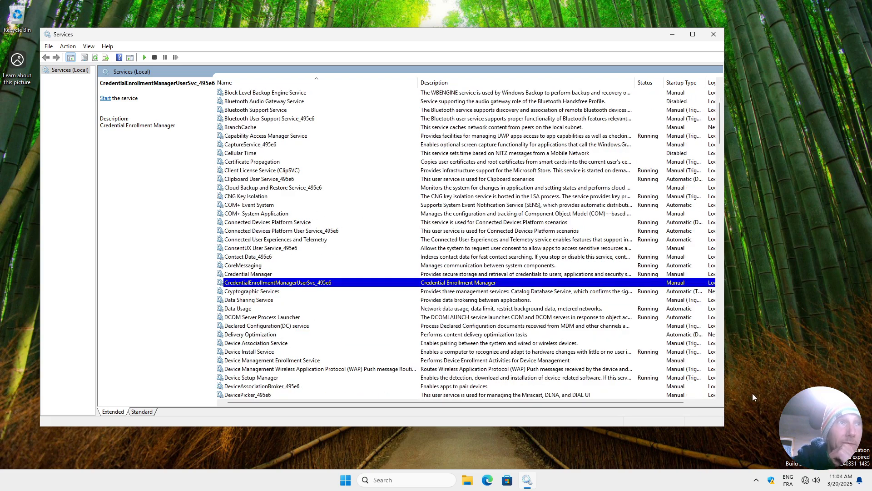
pyautogui.press('Down')
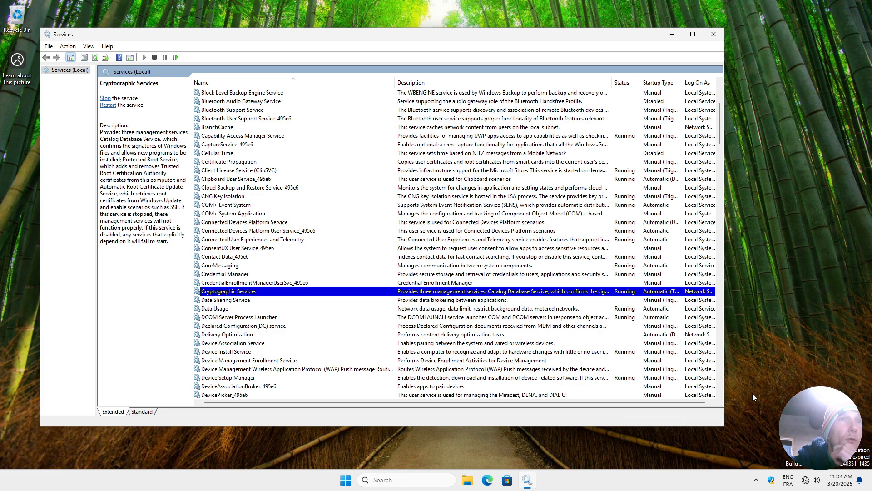
pyautogui.press('Down')
pyautogui.press('Down')
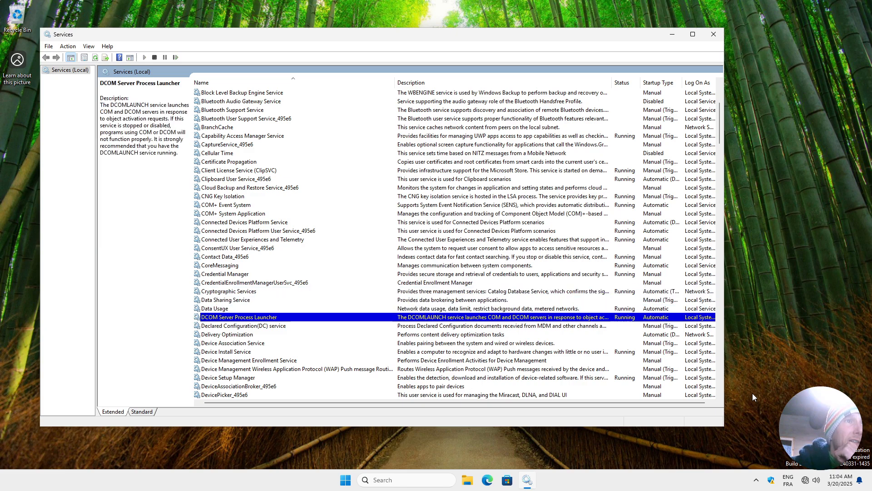
pyautogui.press('Down')
pyautogui.press('Down')
pyautogui.press('Down')
pyautogui.press('Down')
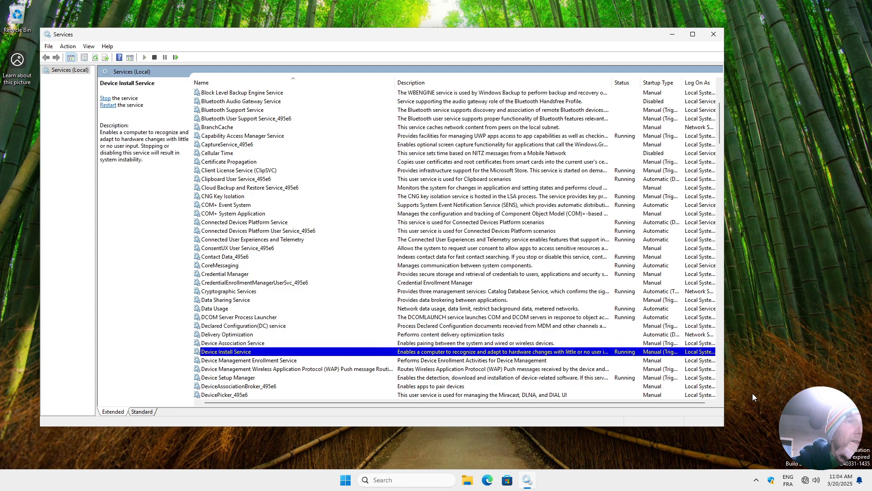
pyautogui.scroll(-3, 236, 275)
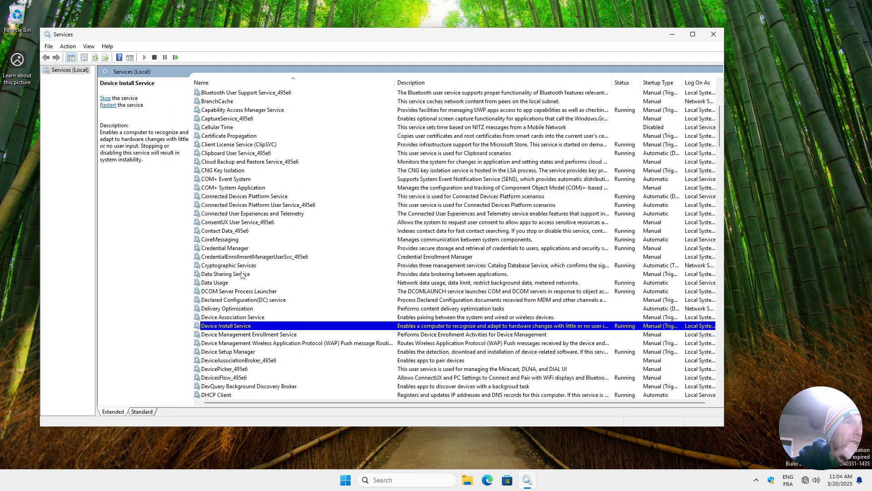
pyautogui.scroll(-2, 246, 277)
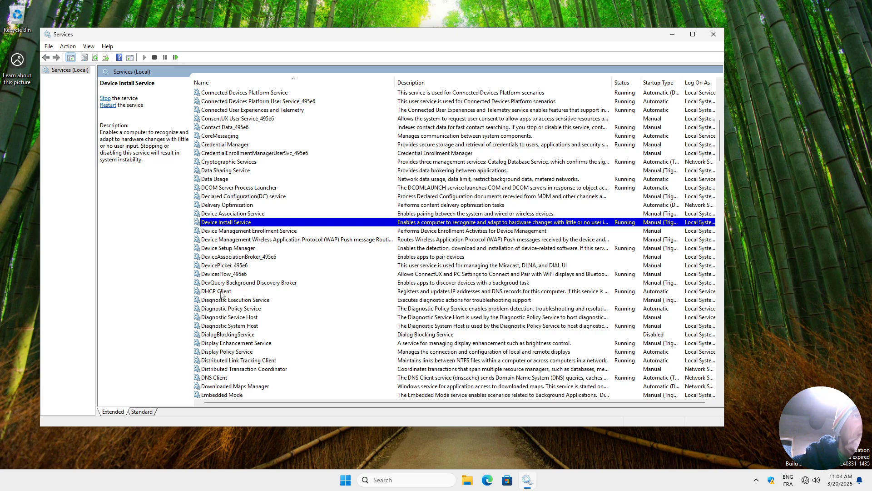
pyautogui.click(221, 293)
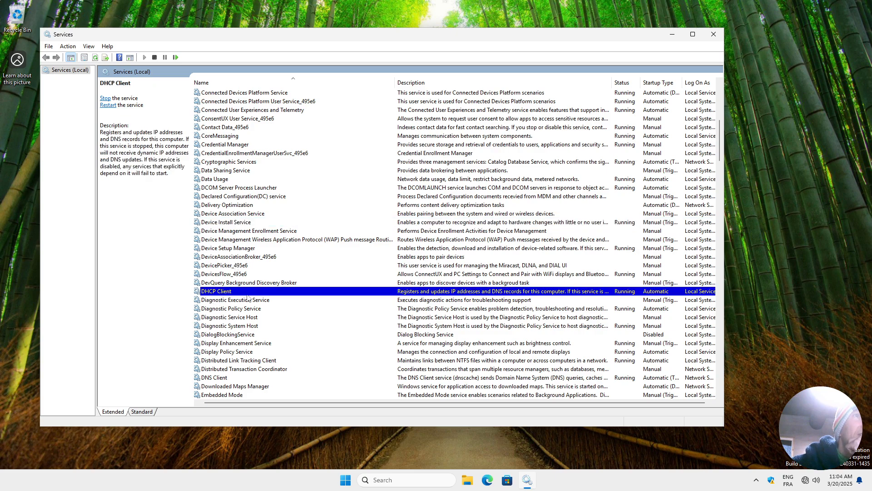
pyautogui.scroll(-3, 247, 297)
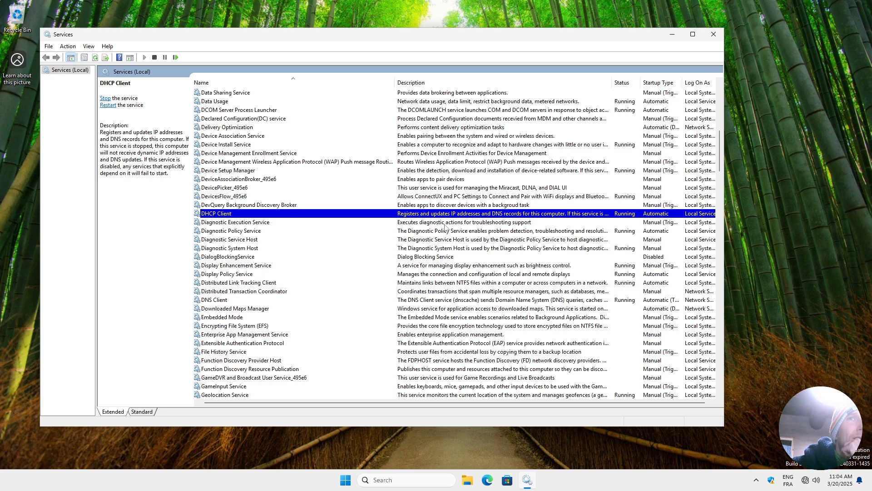
pyautogui.click(275, 224)
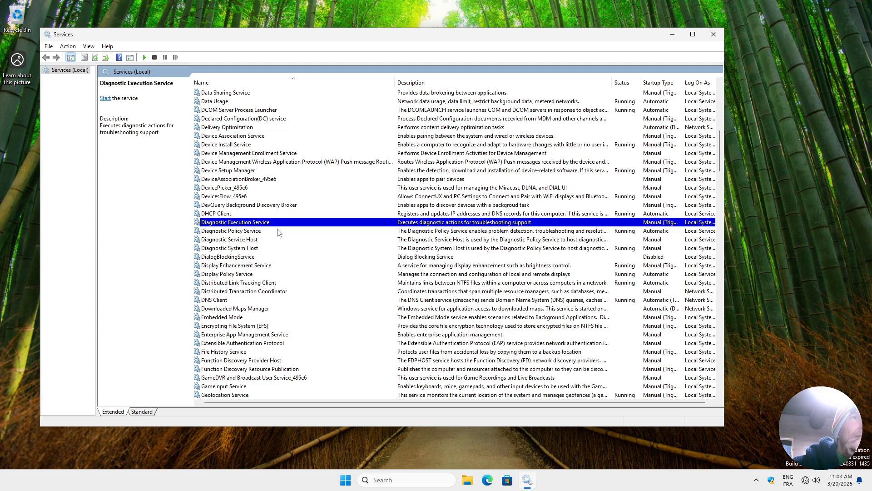
pyautogui.click(278, 230)
pyautogui.click(276, 239)
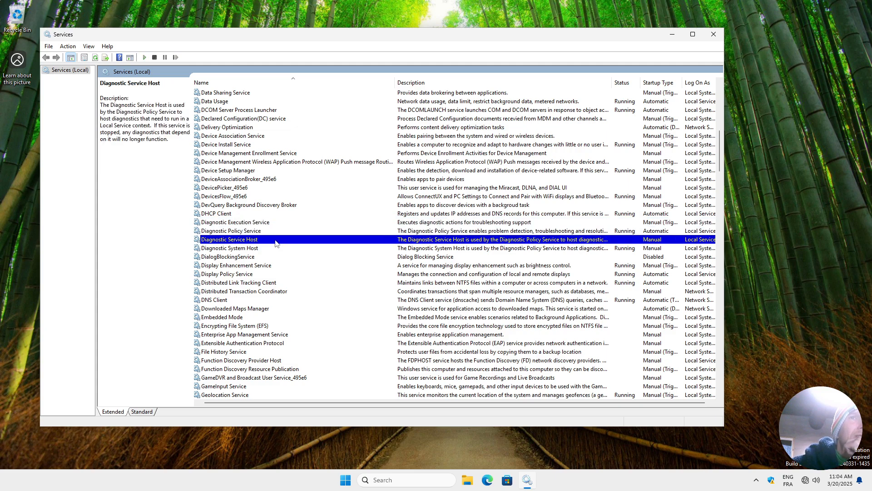
pyautogui.click(265, 248)
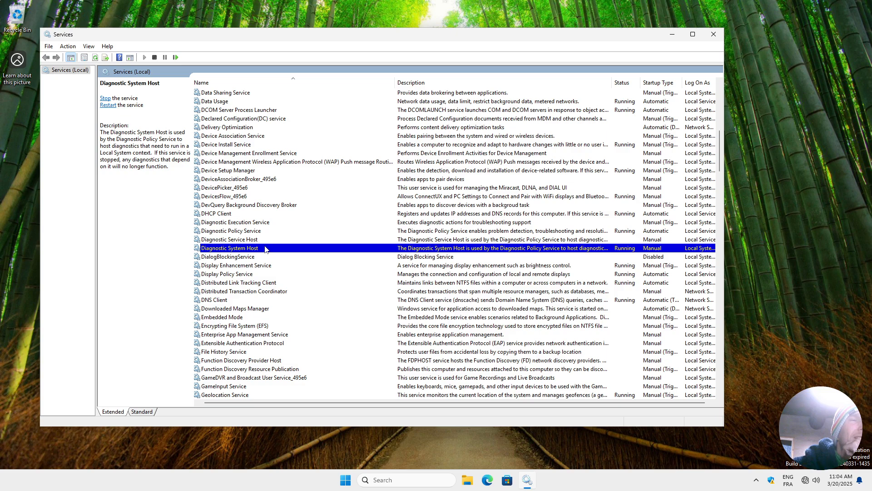
pyautogui.scroll(-1, 275, 249)
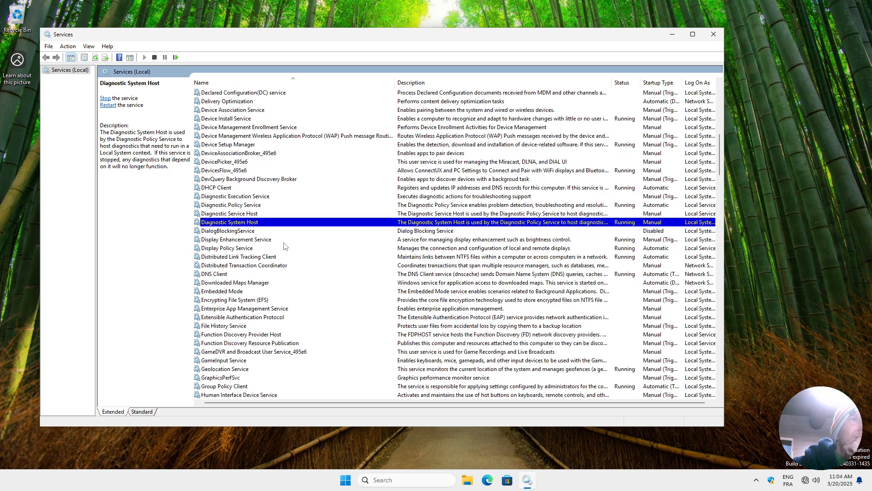
pyautogui.scroll(-1, 279, 252)
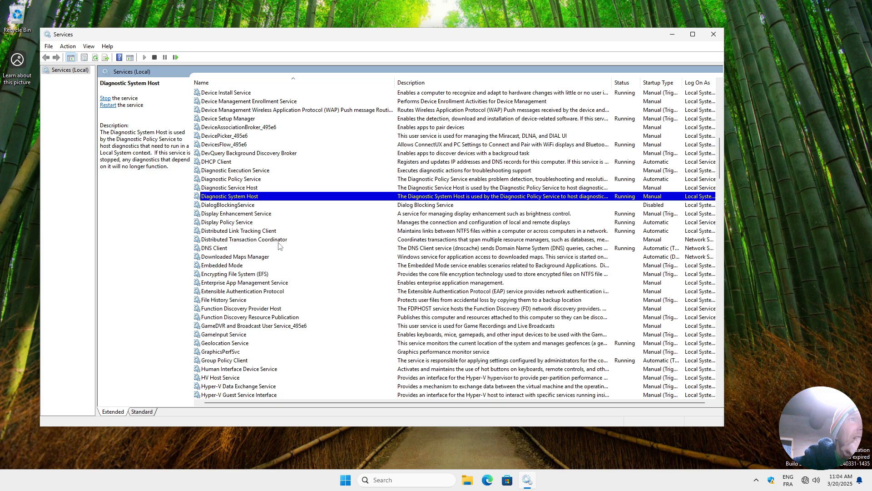
pyautogui.click(243, 207)
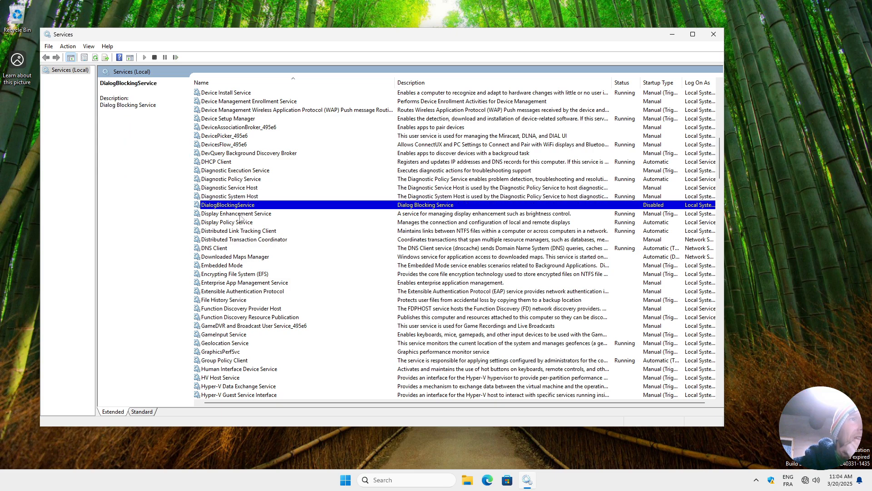
pyautogui.click(240, 214)
pyautogui.click(235, 231)
pyautogui.click(233, 240)
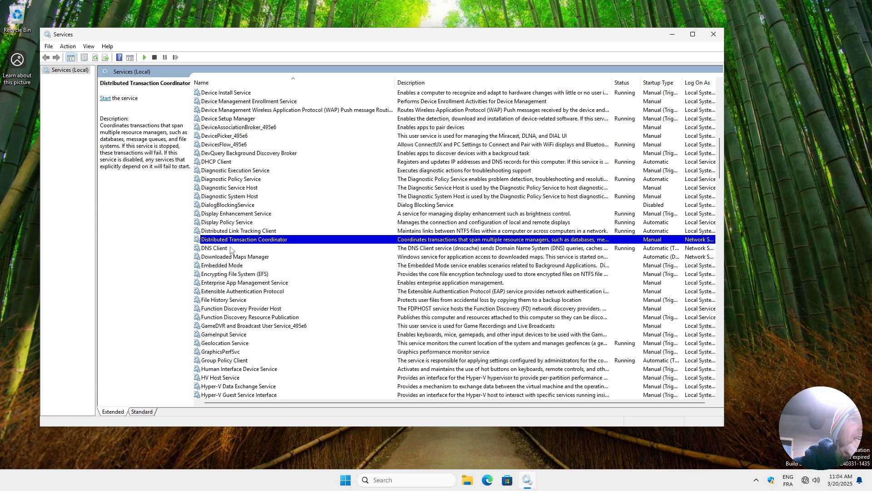
pyautogui.click(233, 248)
pyautogui.scroll(-2, 263, 250)
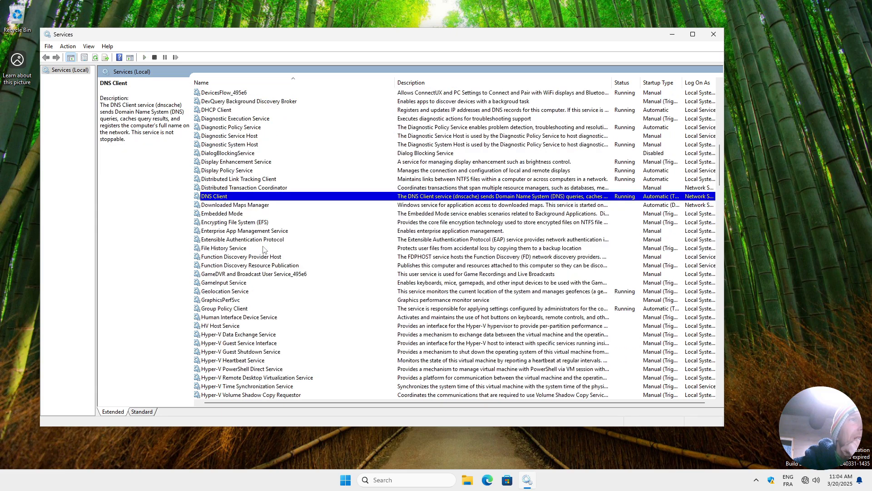
pyautogui.scroll(-1, 286, 240)
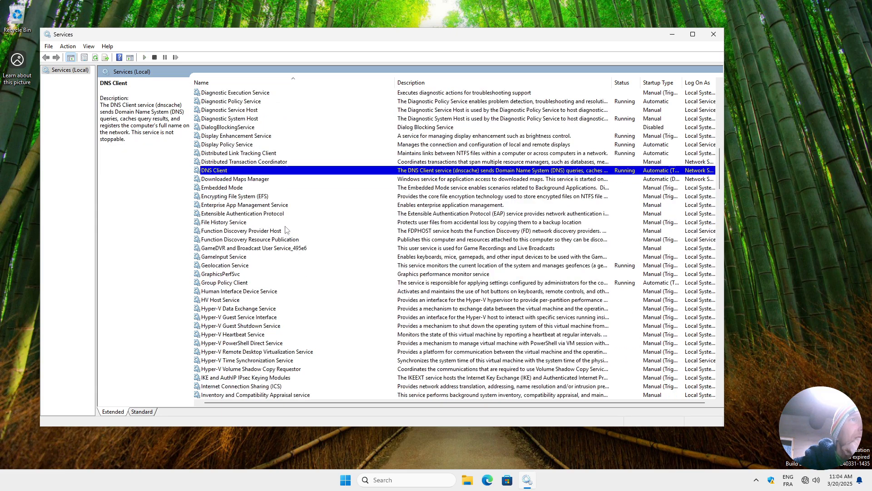
pyautogui.click(240, 180)
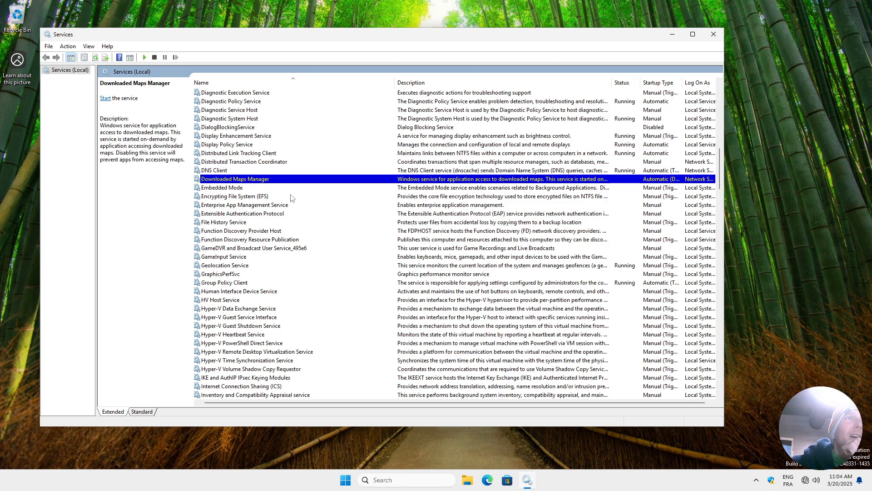
# - Set Downloaded Maps Manager's startup type to Disabled
pyautogui.rightClick(256, 179)
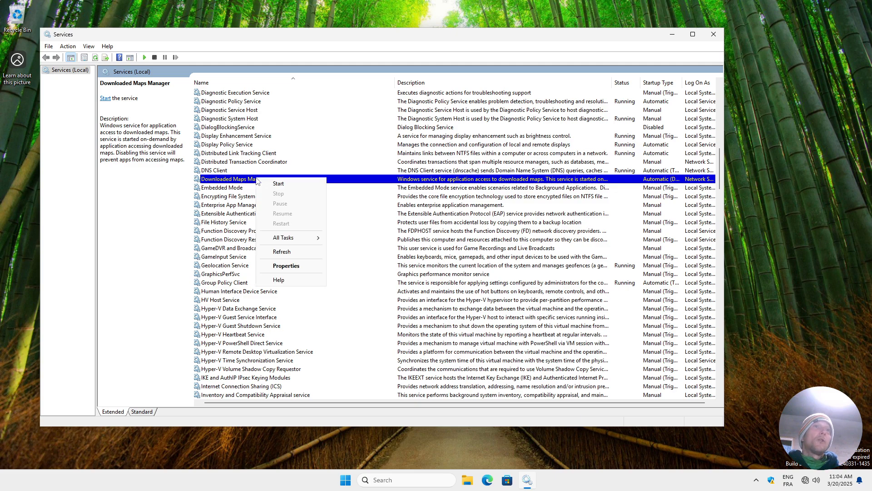
pyautogui.click(287, 266)
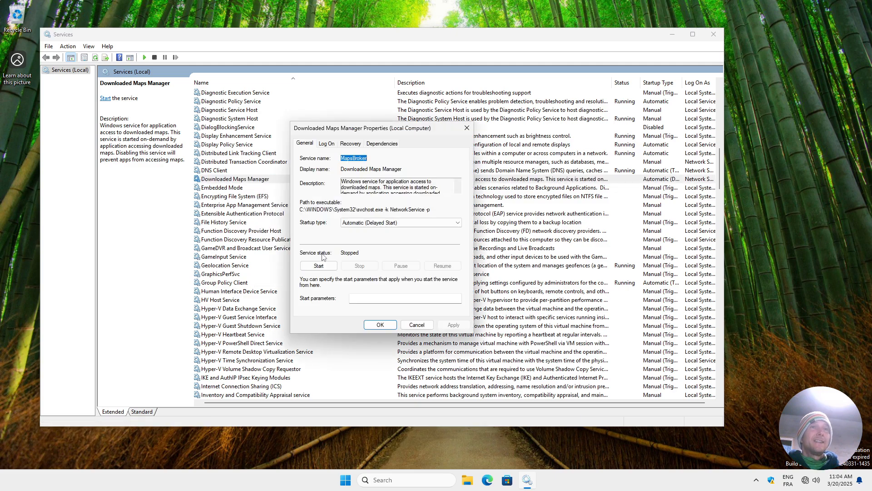
pyautogui.click(392, 223)
pyautogui.click(389, 250)
pyautogui.click(454, 325)
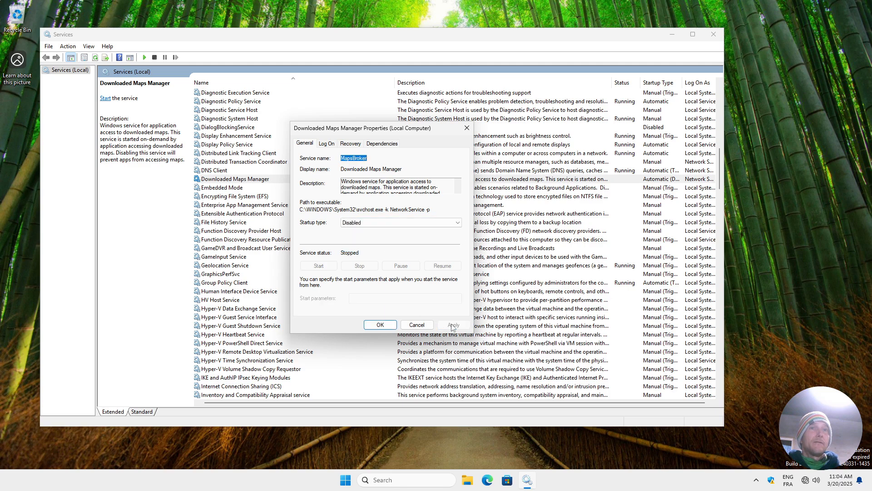
pyautogui.click(380, 324)
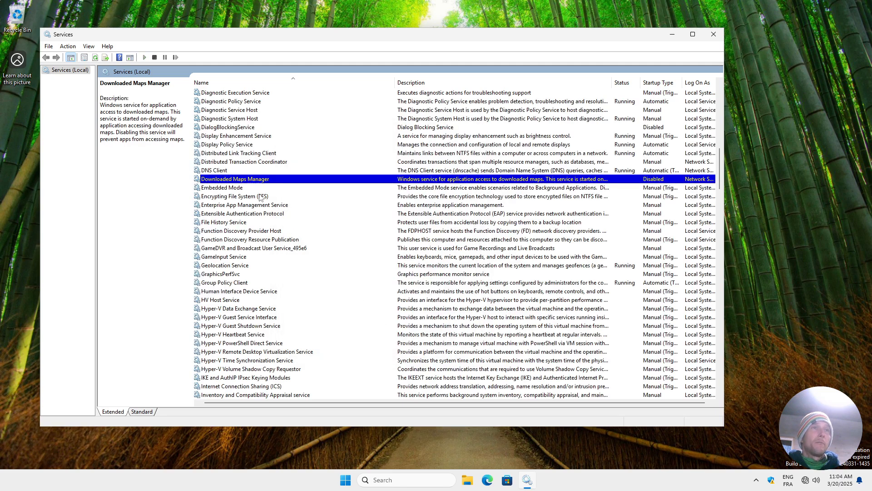
# - Set File History Service's startup type to Disabled
pyautogui.click(267, 224)
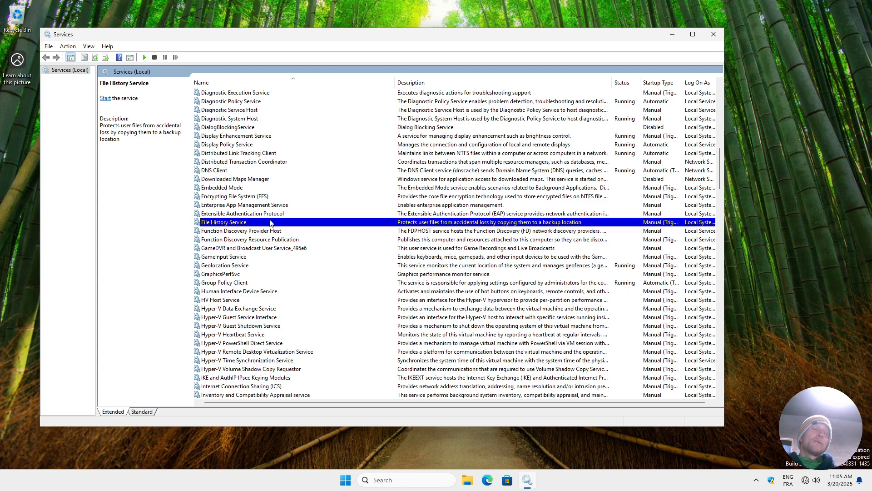
pyautogui.rightClick(236, 223)
pyautogui.click(266, 310)
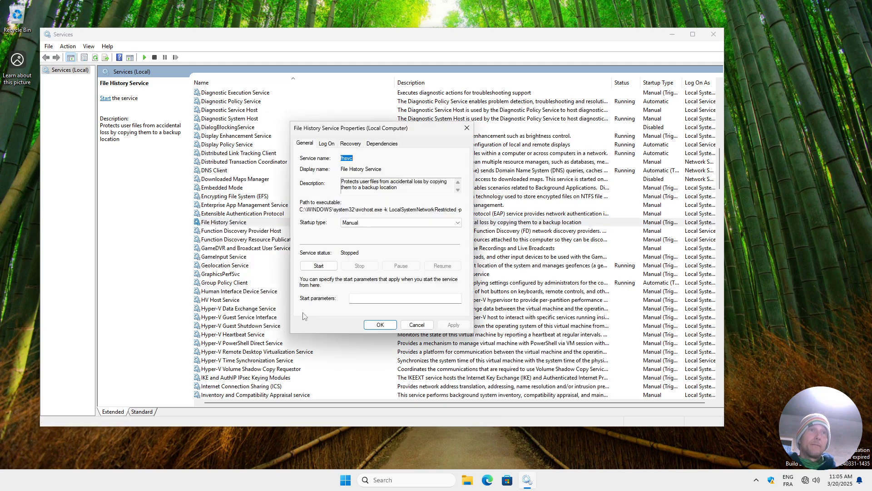
pyautogui.click(400, 222)
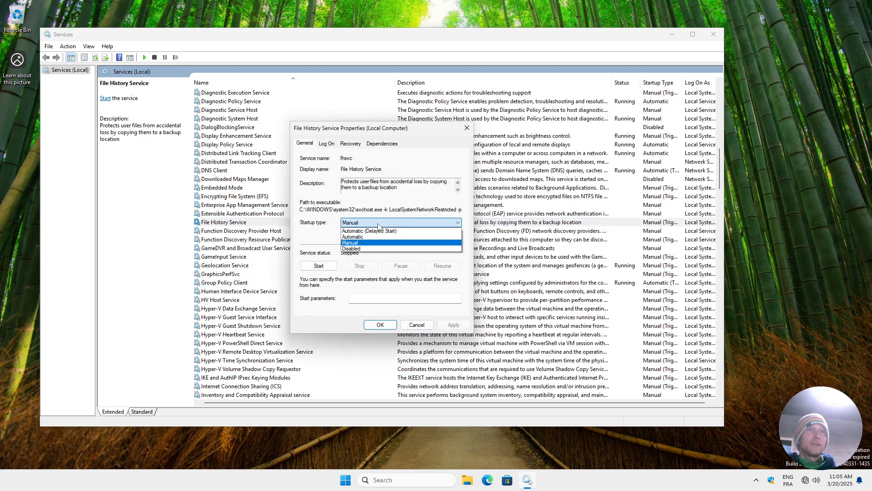
pyautogui.click(380, 248)
pyautogui.click(454, 324)
pyautogui.click(381, 324)
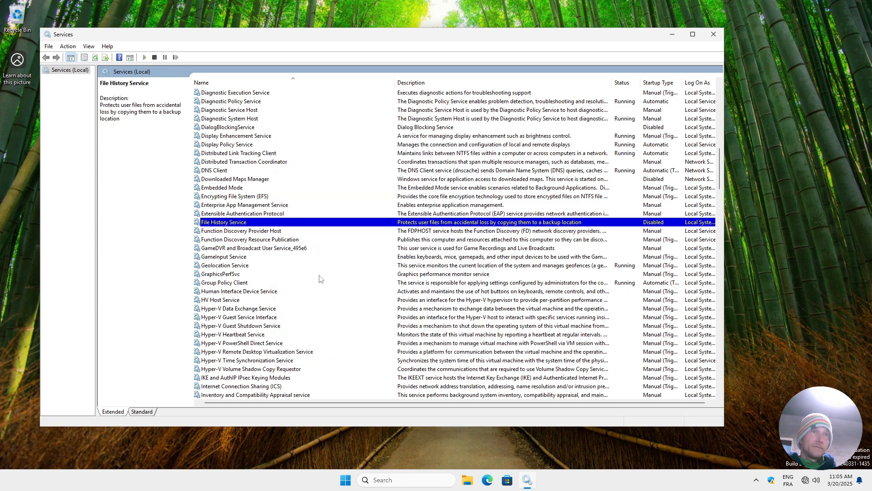
# - Attempt to disable GameDVR, dismiss the 'parameter is incorrect' error, and cancel
pyautogui.click(237, 232)
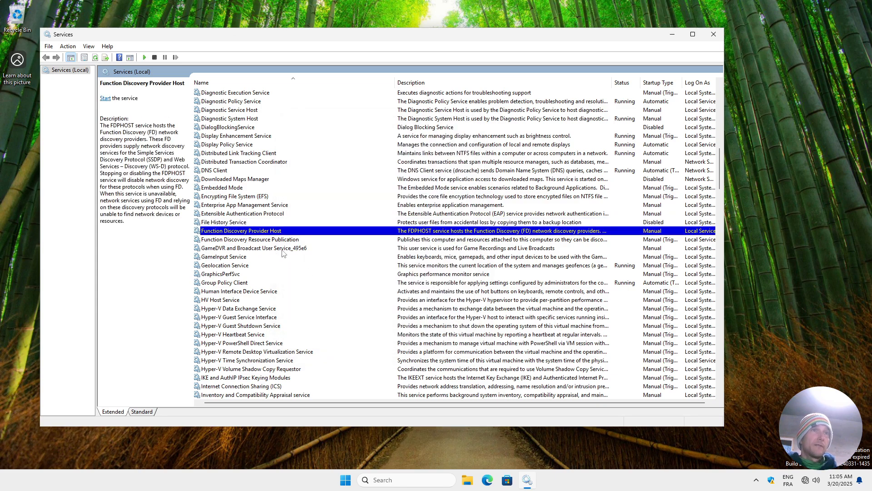
pyautogui.press('Down')
pyautogui.press('Down')
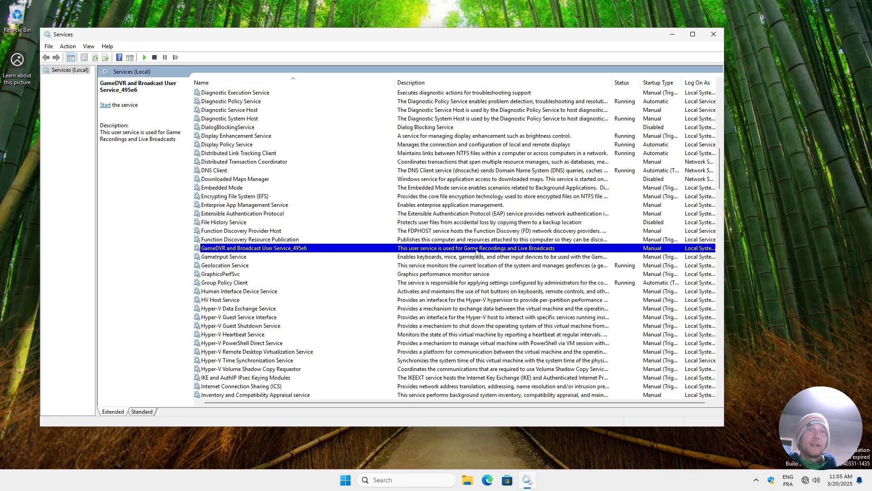
pyautogui.rightClick(248, 250)
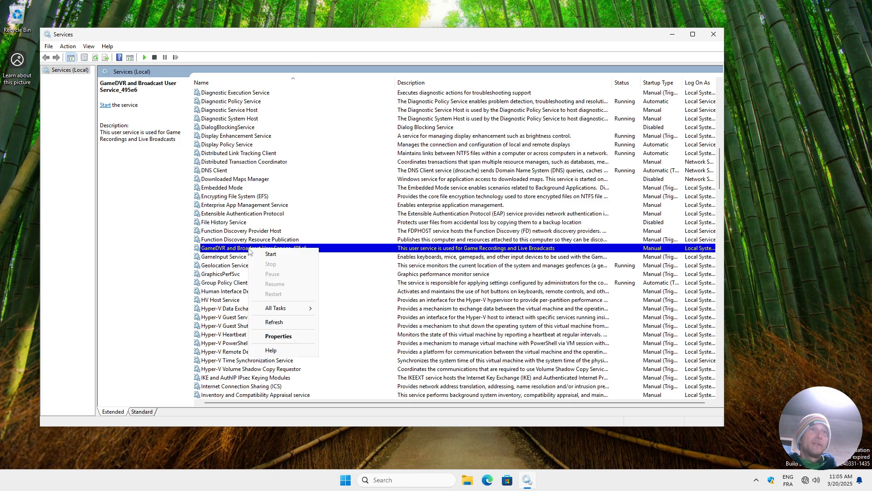
pyautogui.click(295, 336)
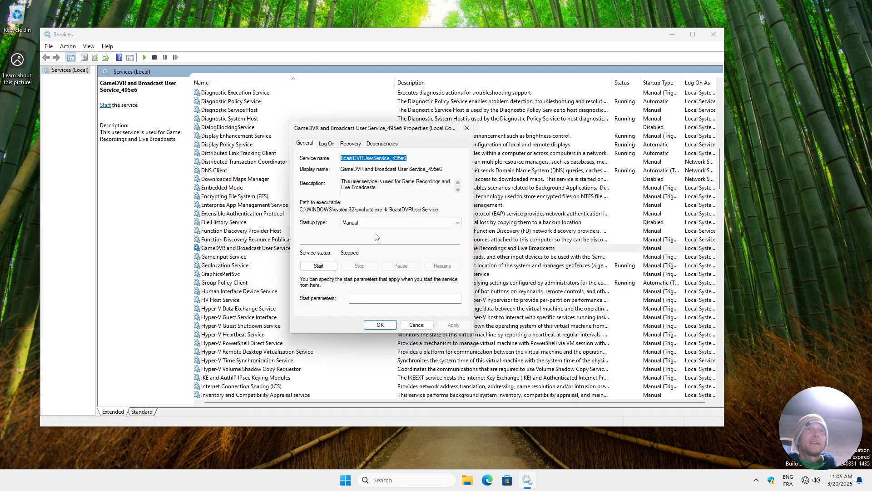
pyautogui.click(399, 222)
pyautogui.click(400, 250)
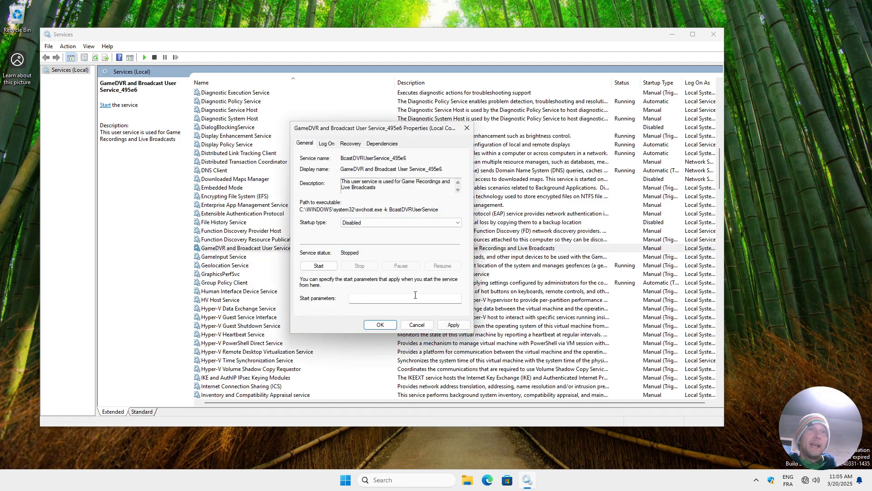
pyautogui.click(448, 326)
pyautogui.click(453, 277)
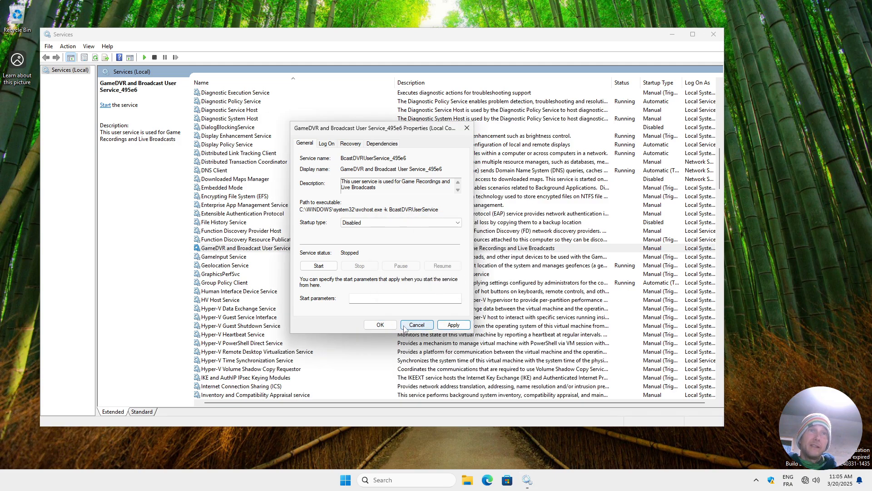
pyautogui.click(416, 325)
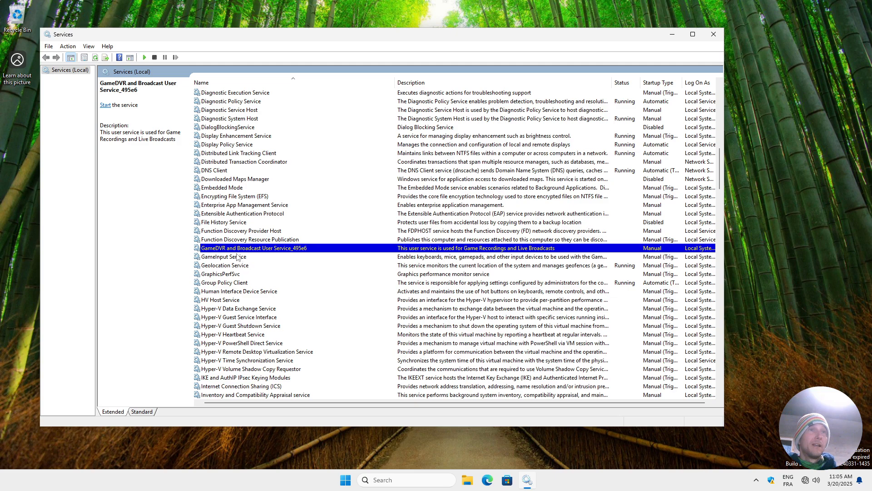
# - Set GameInput Service's startup type to Disabled
pyautogui.click(237, 258)
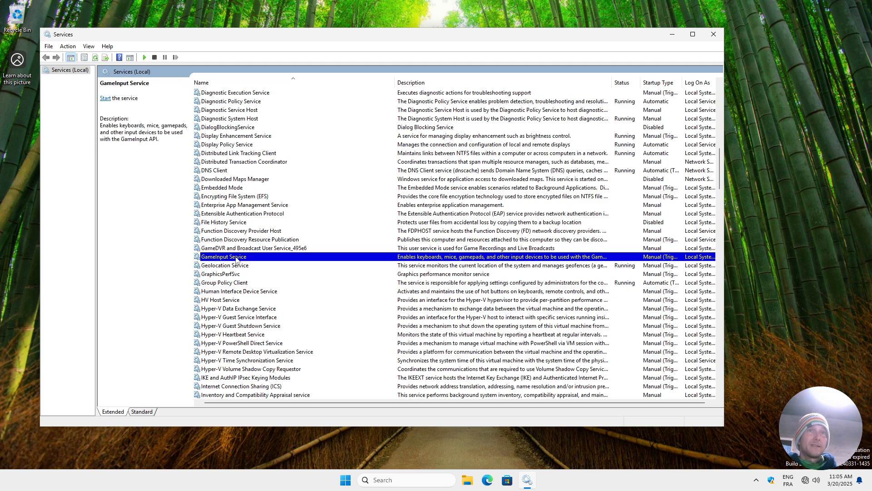
pyautogui.rightClick(236, 258)
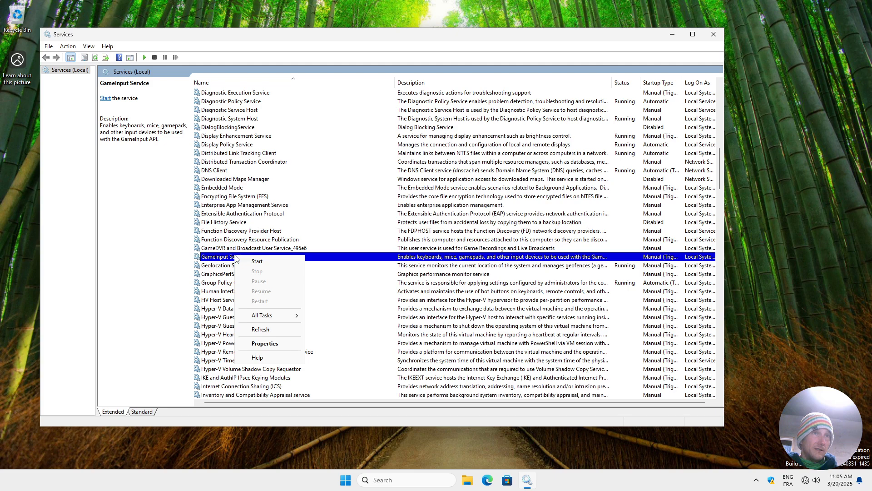
pyautogui.click(278, 344)
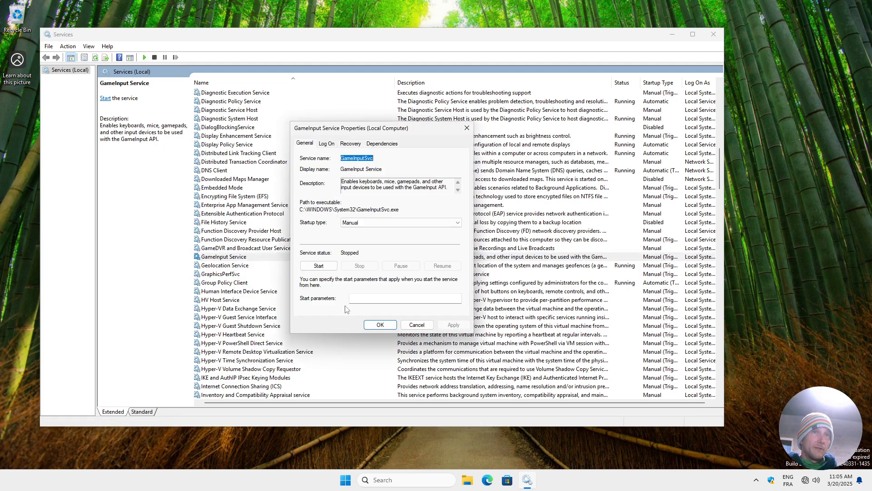
pyautogui.click(373, 223)
pyautogui.click(368, 252)
pyautogui.click(440, 327)
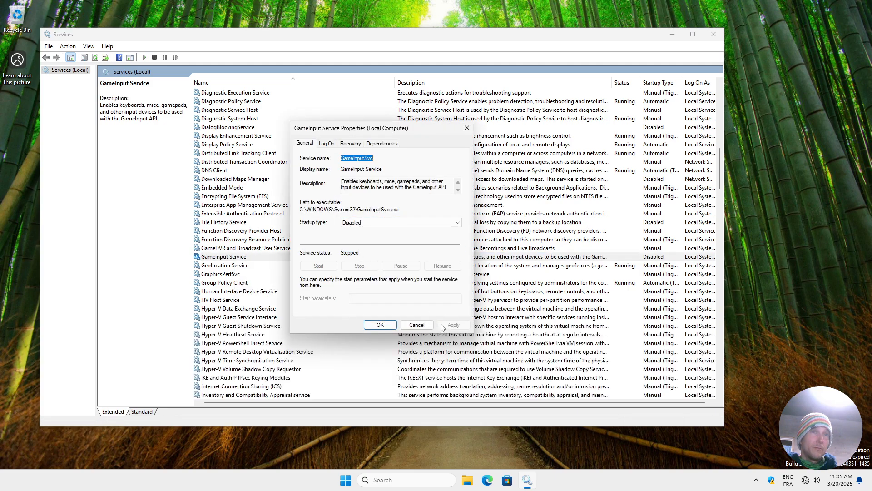
pyautogui.click(380, 325)
# - Stop the Geolocation Service and set its startup type to Disabled
pyautogui.click(231, 268)
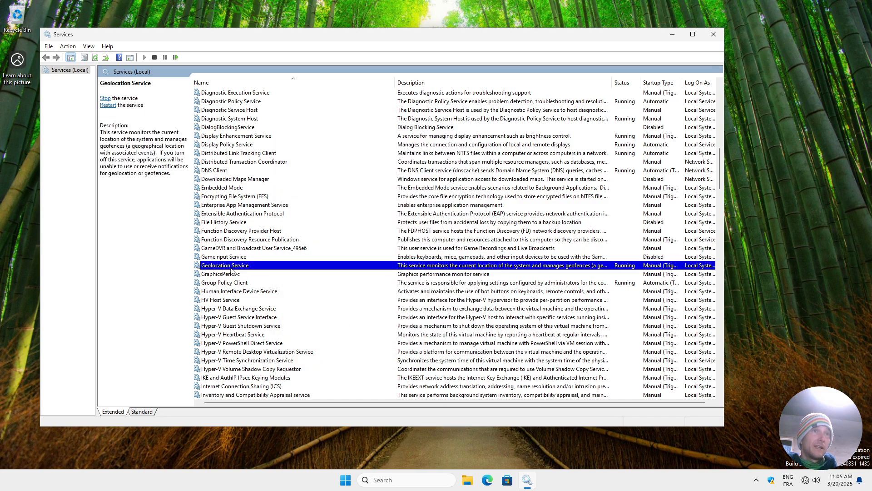
pyautogui.rightClick(237, 269)
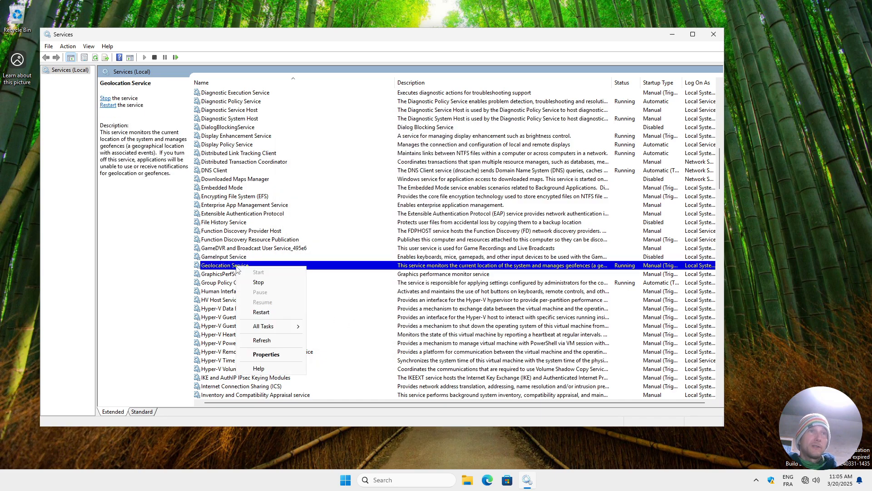
pyautogui.click(286, 353)
pyautogui.click(384, 224)
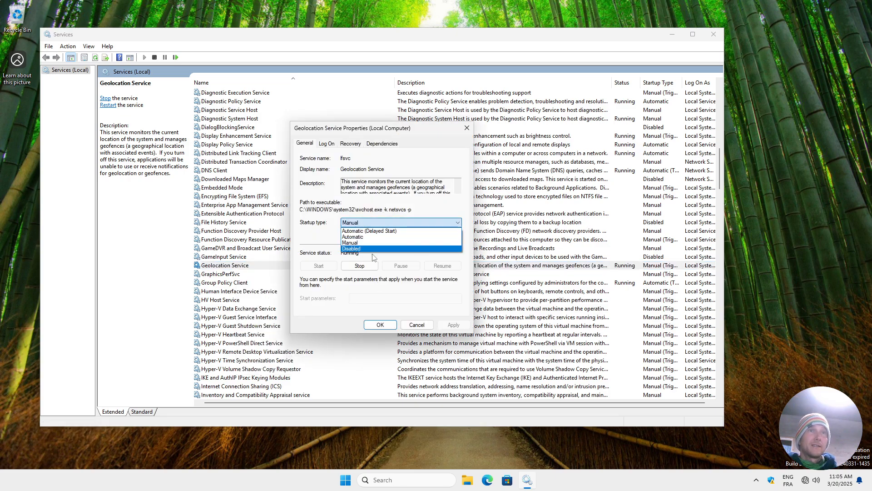
pyautogui.click(373, 249)
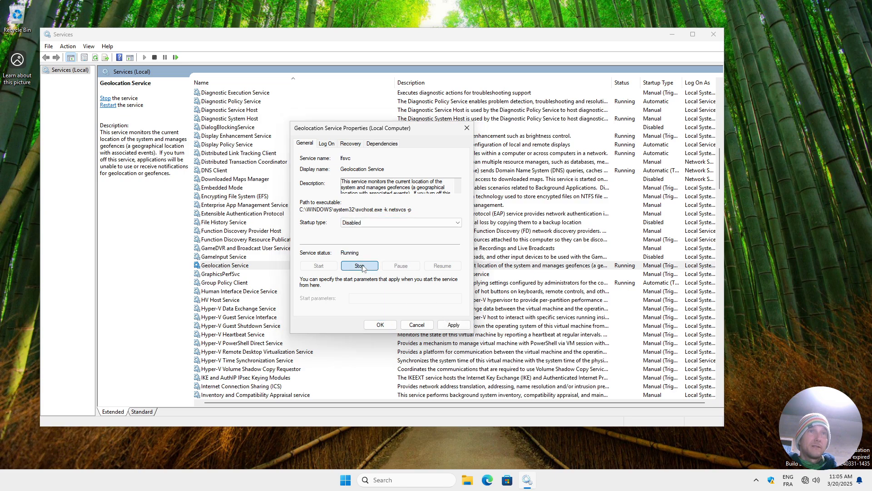
pyautogui.click(361, 266)
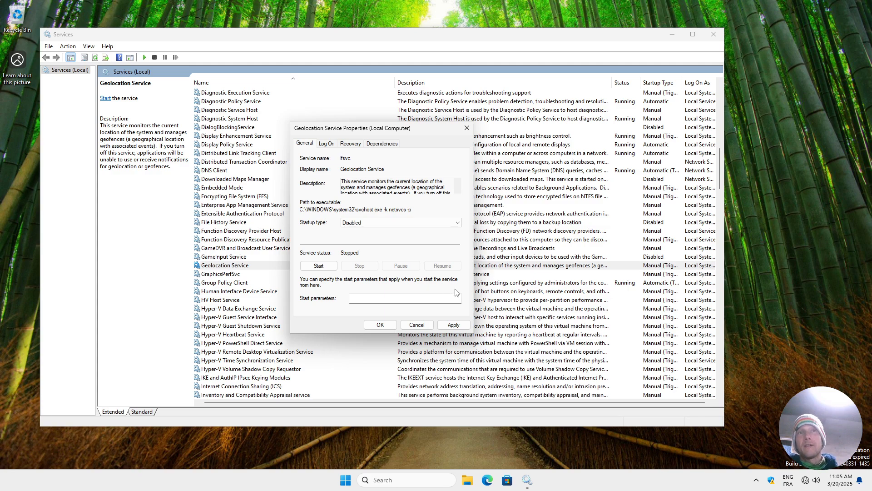
pyautogui.click(453, 324)
pyautogui.click(380, 325)
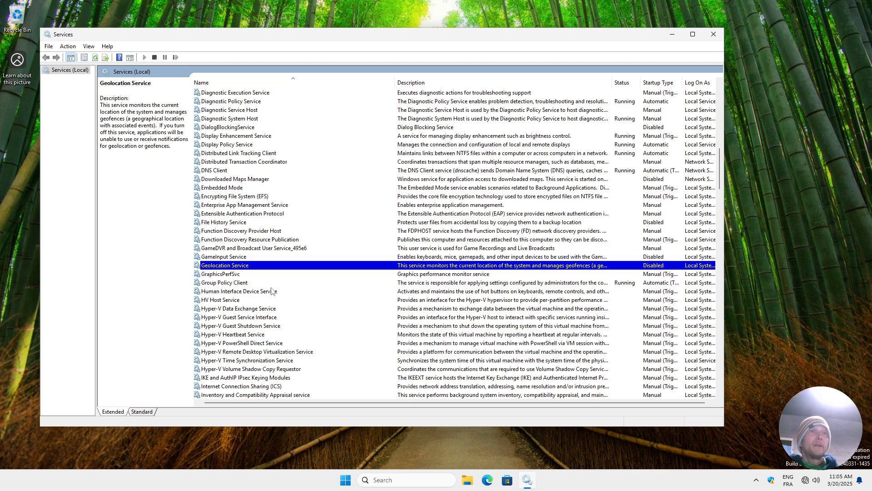
pyautogui.scroll(-4, 274, 289)
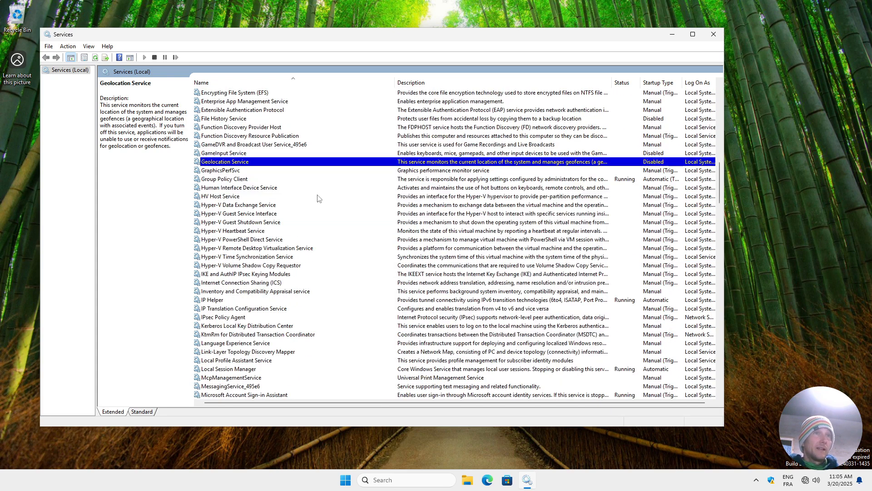
pyautogui.click(244, 207)
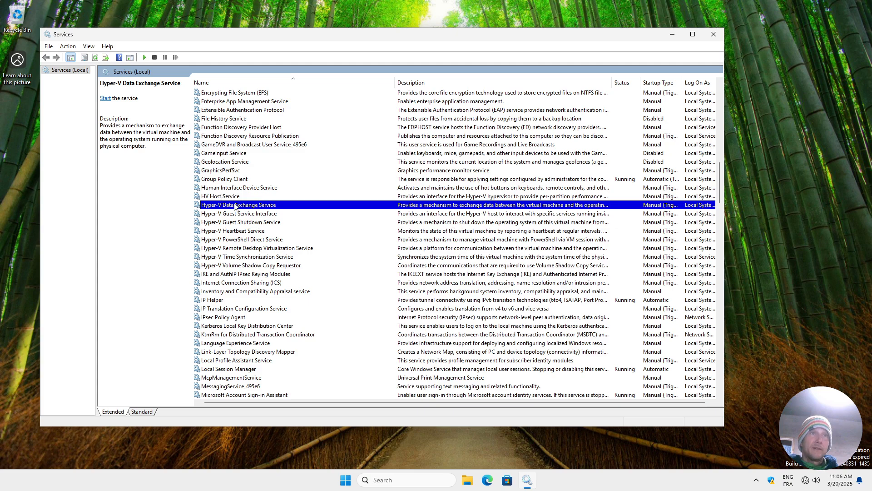
pyautogui.press('Down')
pyautogui.press('Down')
pyautogui.press('Down')
pyautogui.press('Down')
pyautogui.press('Down')
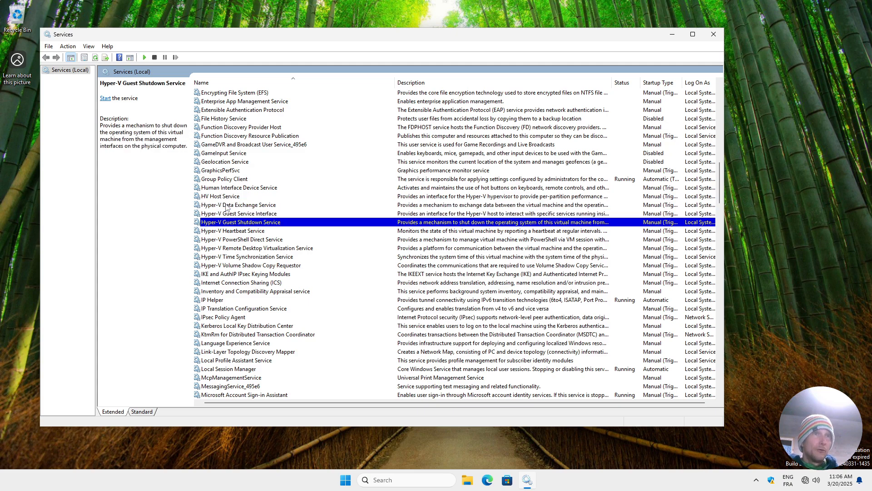
pyautogui.press('Down')
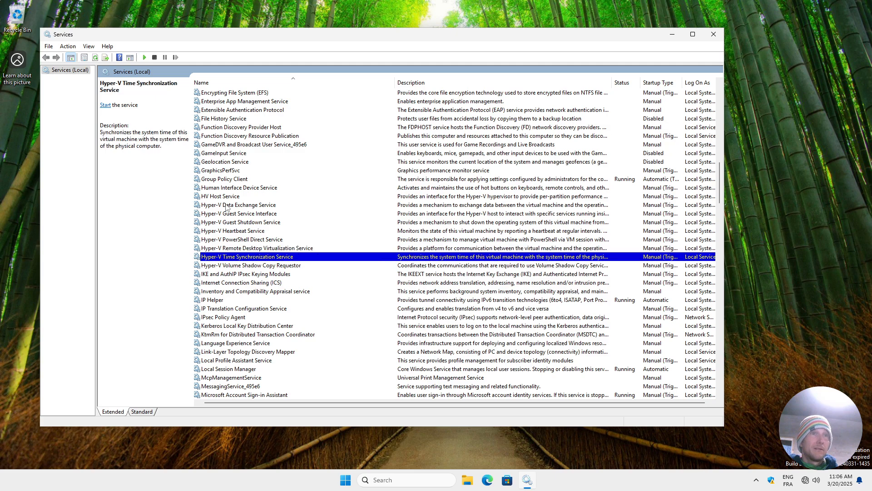
pyautogui.rightClick(223, 259)
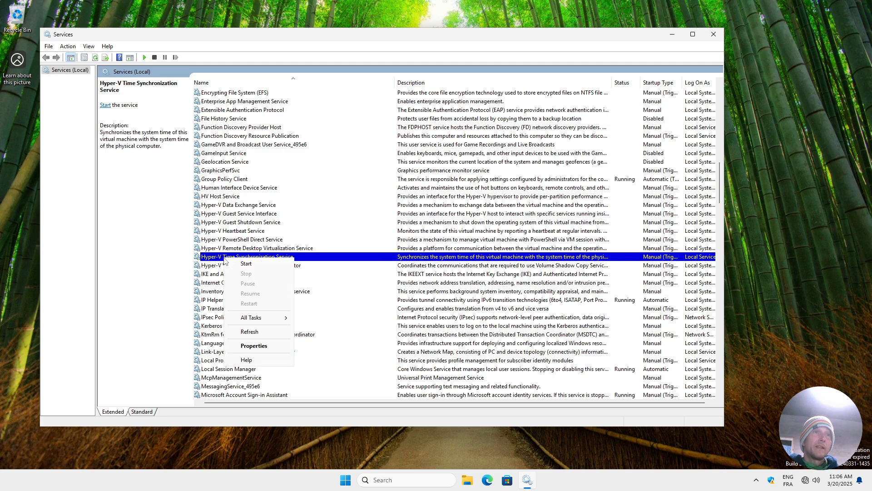
pyautogui.click(265, 345)
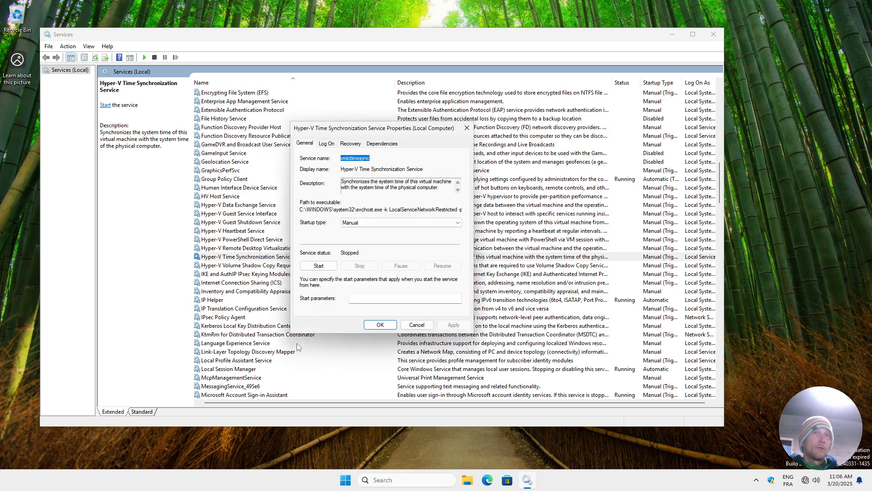
pyautogui.click(416, 324)
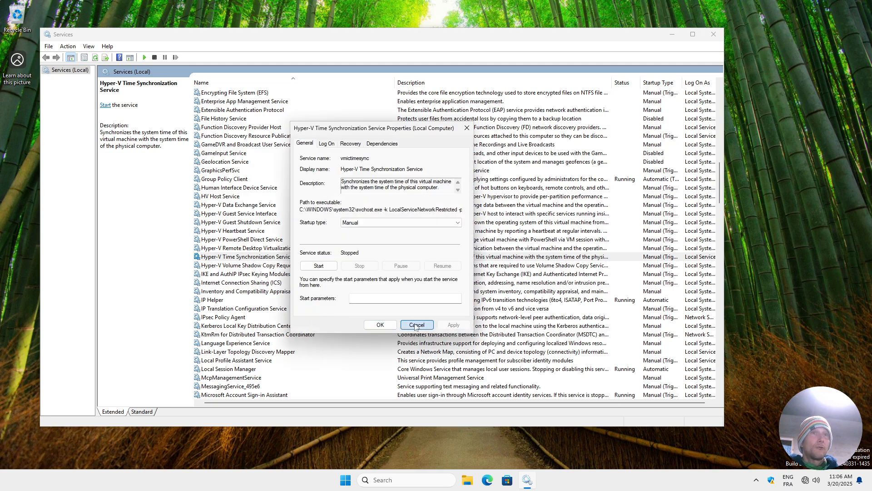
pyautogui.click(249, 214)
pyautogui.rightClick(249, 218)
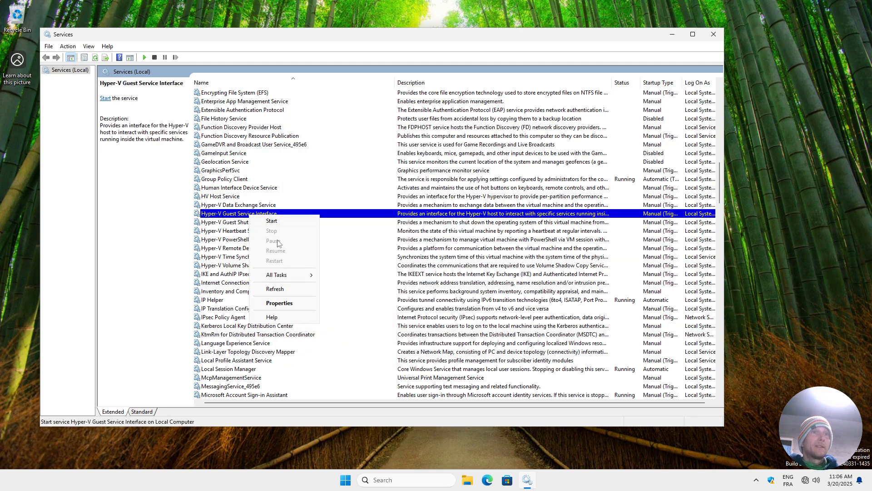
pyautogui.click(291, 301)
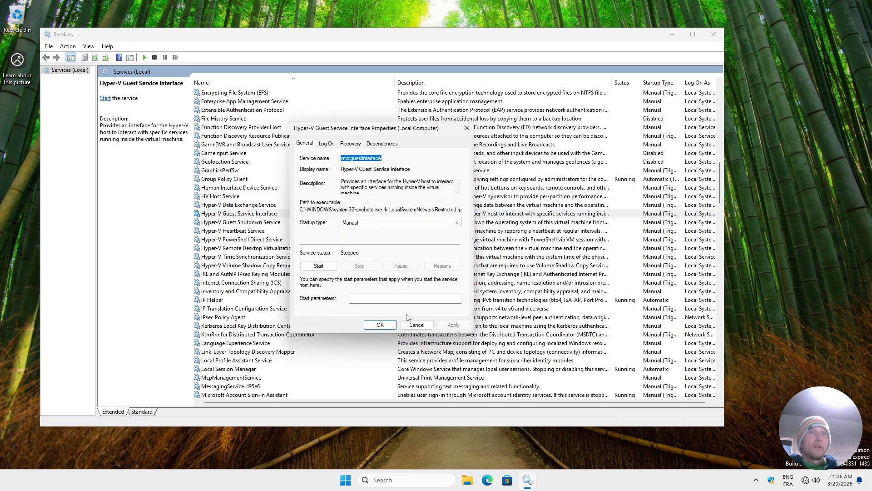
pyautogui.click(416, 324)
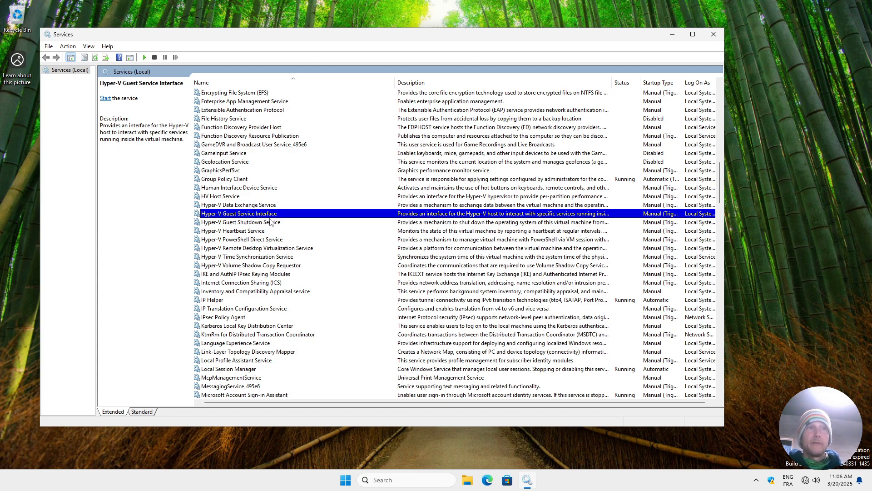
pyautogui.scroll(-1, 269, 224)
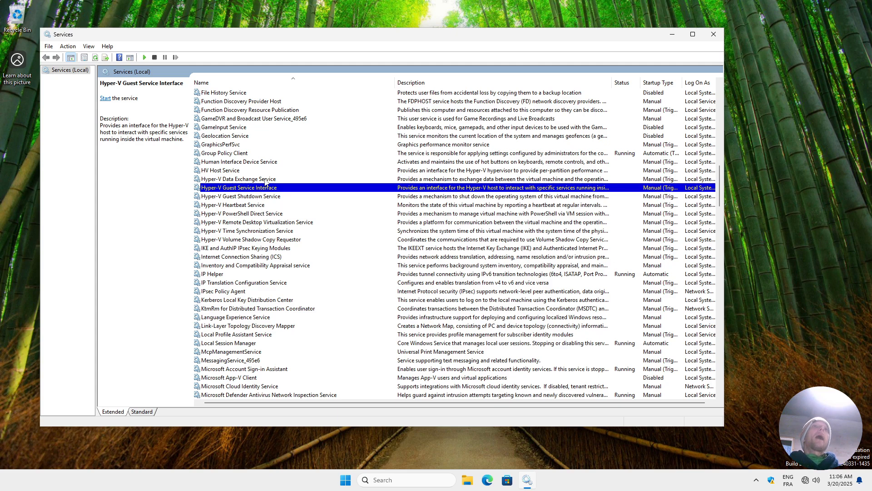
# - Stop the IP Helper service and set its startup type to Disabled
pyautogui.click(251, 258)
pyautogui.press('Down')
pyautogui.press('Down')
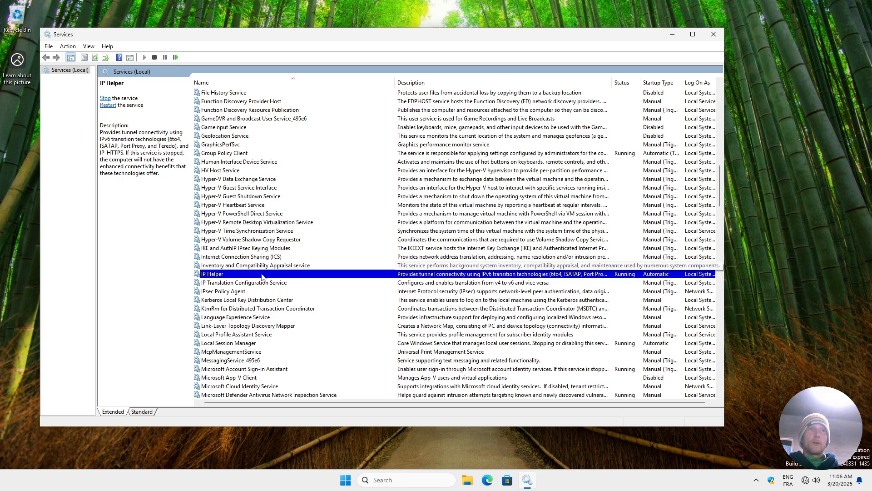
pyautogui.rightClick(261, 276)
pyautogui.click(309, 362)
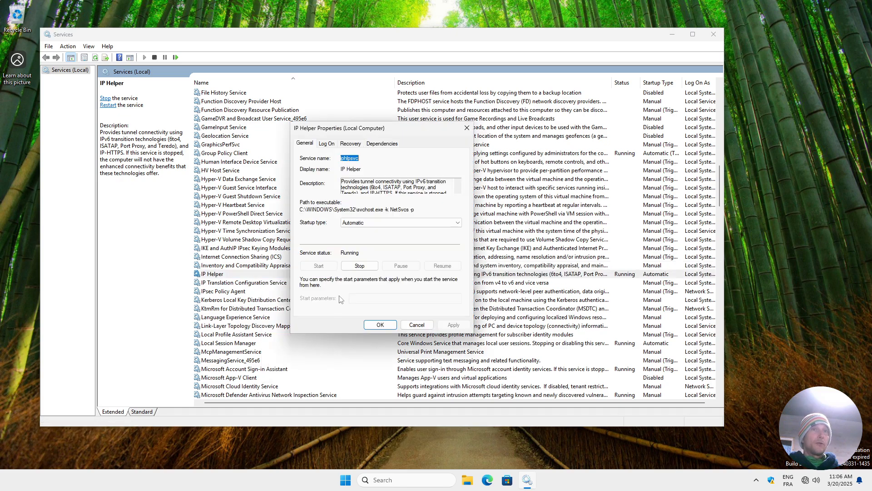
pyautogui.click(359, 266)
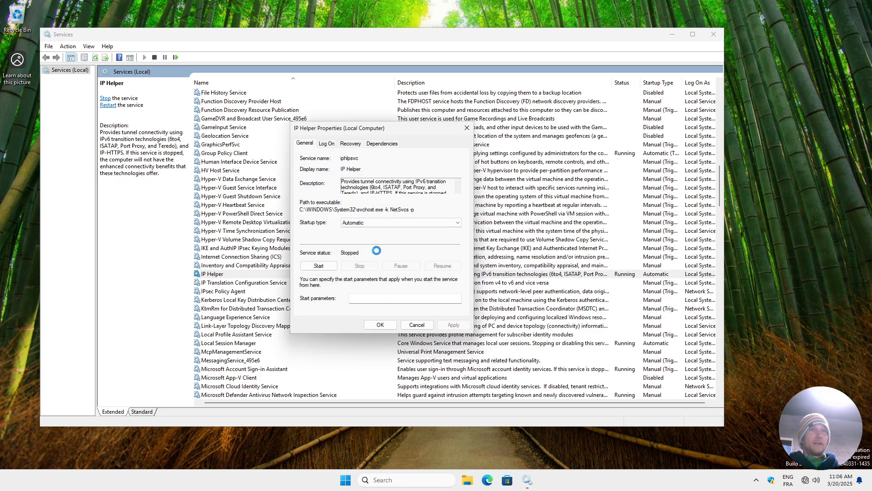
pyautogui.click(390, 223)
pyautogui.click(384, 250)
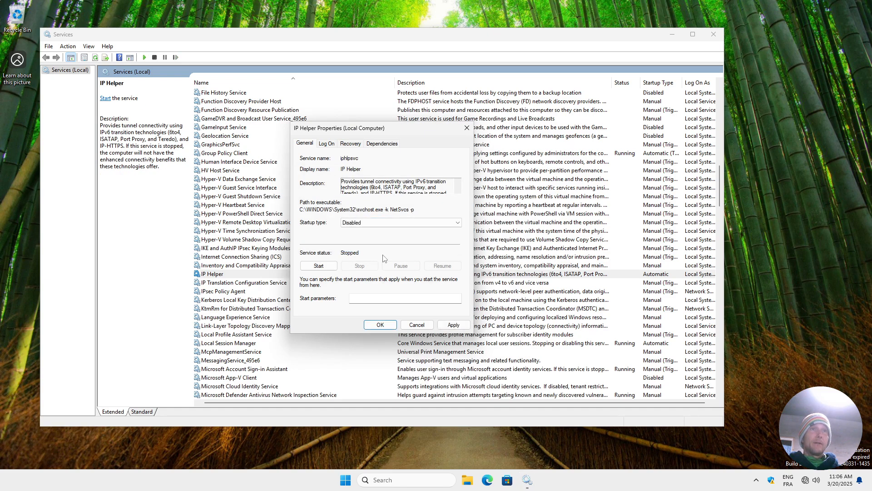
pyautogui.click(455, 323)
pyautogui.click(380, 325)
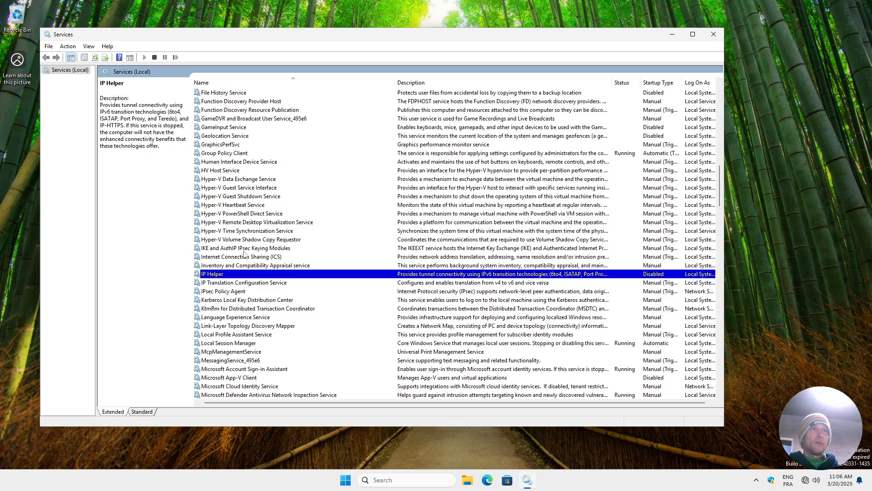
# - Move down the services list to Microsoft Defender Antivirus Service
pyautogui.click(108, 114)
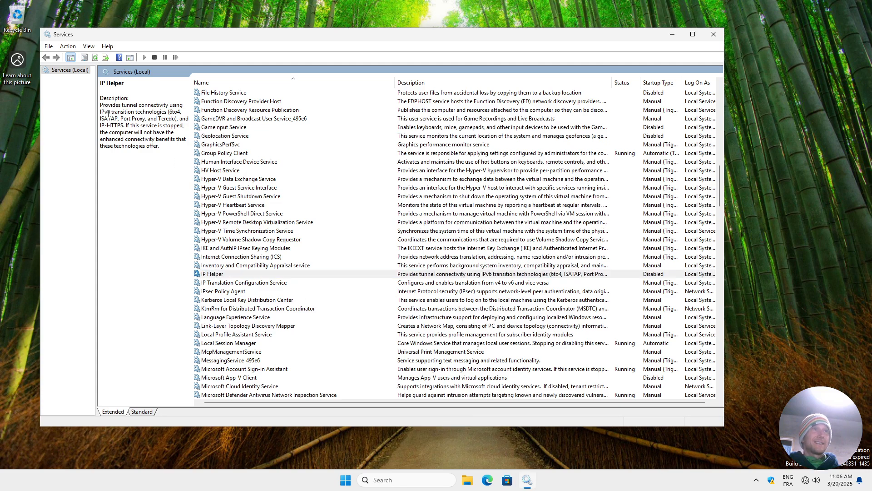
pyautogui.click(241, 283)
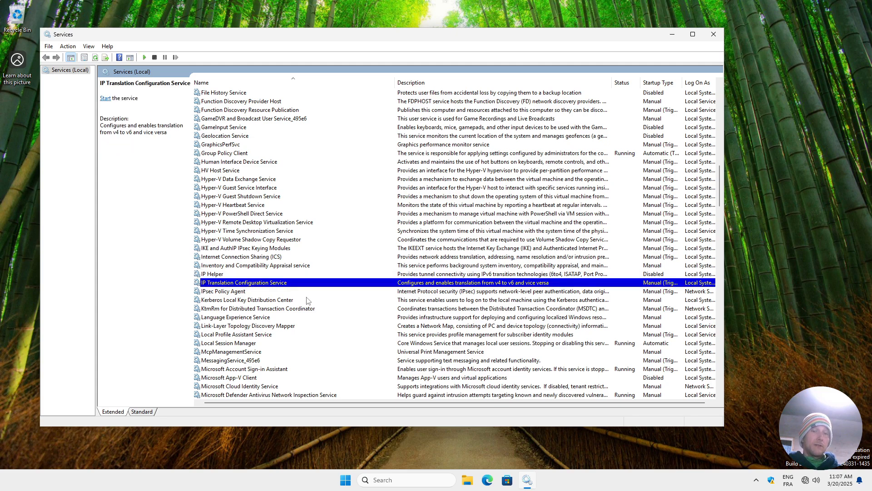
pyautogui.press('Down')
pyautogui.press('Down')
pyautogui.press('Down')
pyautogui.press('Down')
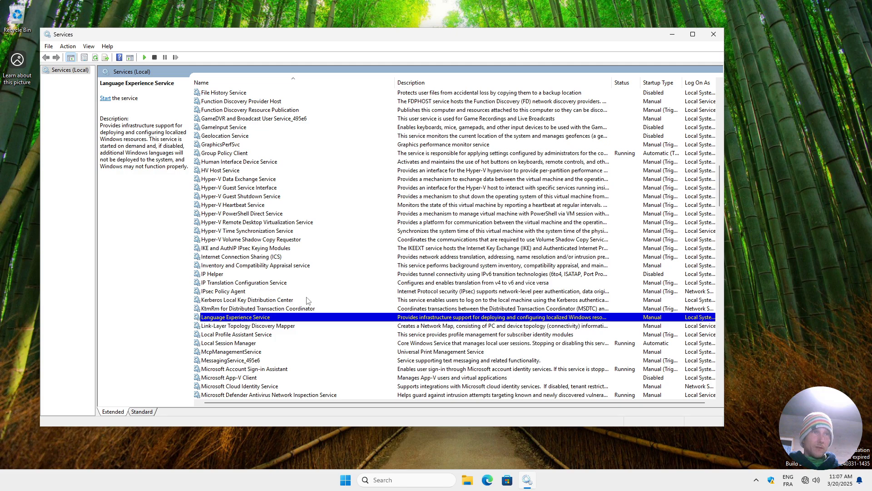
pyautogui.press('Down')
pyautogui.press('Down')
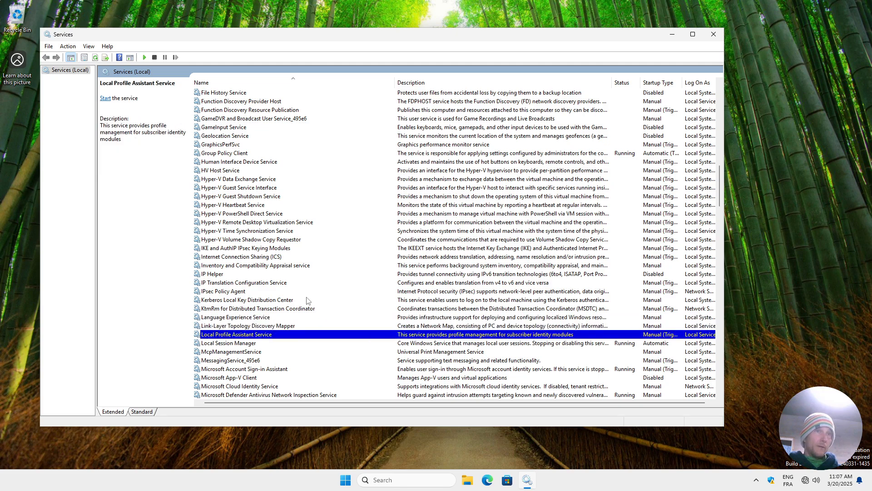
pyautogui.scroll(-6, 306, 300)
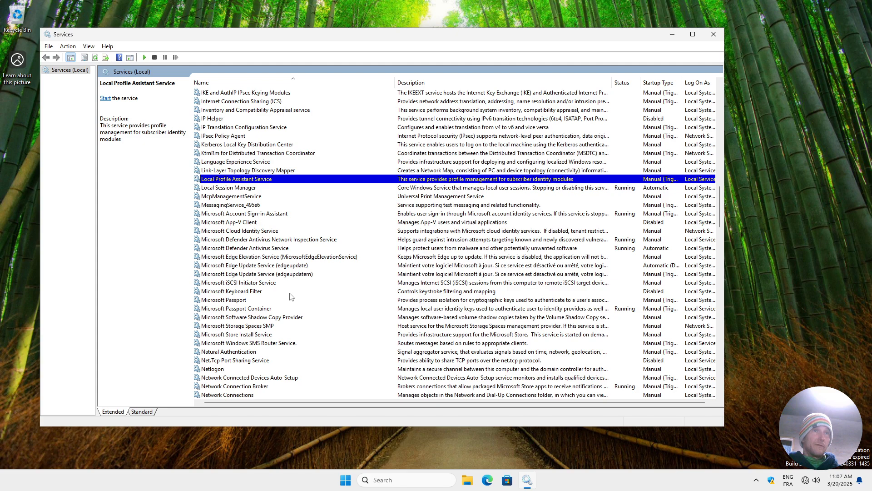
pyautogui.press('Down')
pyautogui.press('Down')
pyautogui.press('Down')
pyautogui.press('Down')
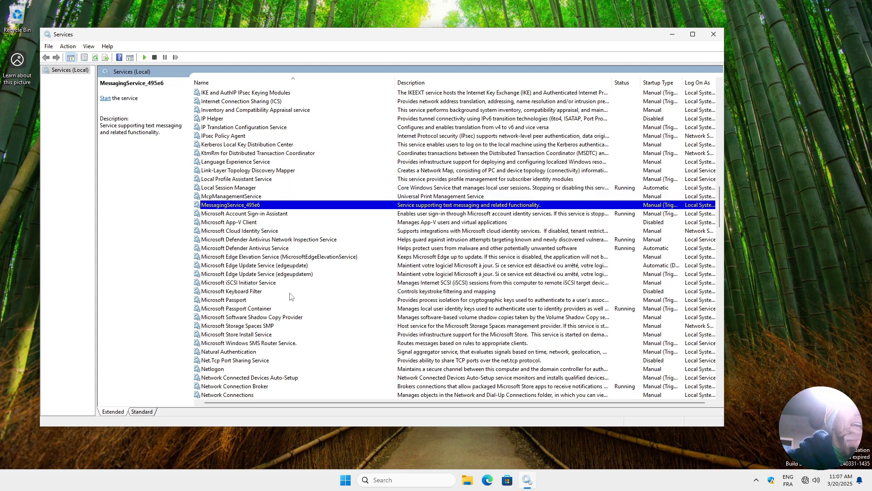
pyautogui.press('Down')
pyautogui.press('Down')
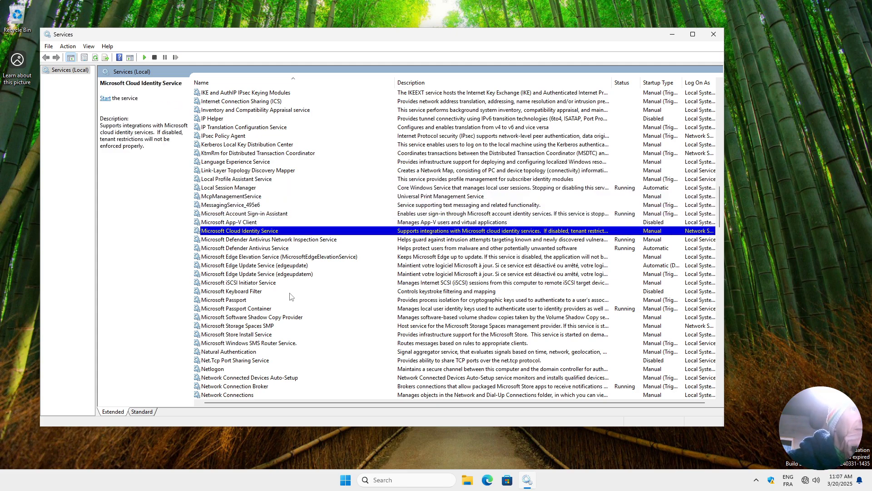
pyautogui.press('Down')
pyautogui.press('Down')
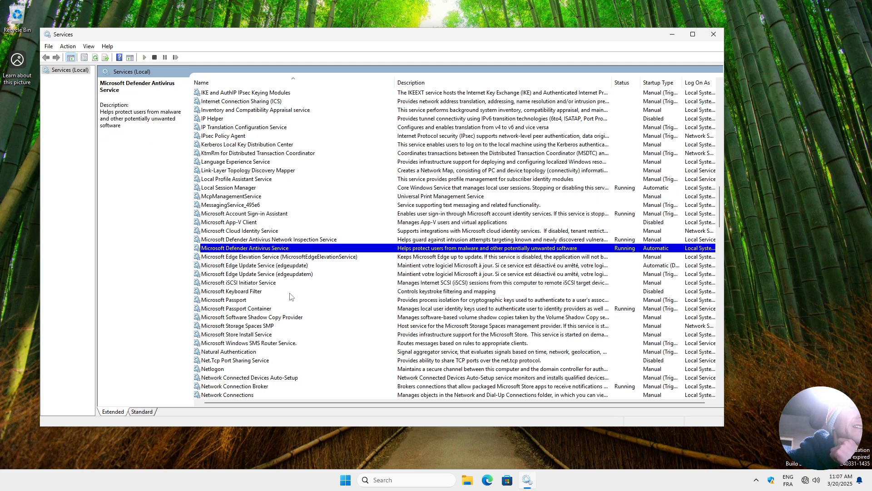
pyautogui.press('Down')
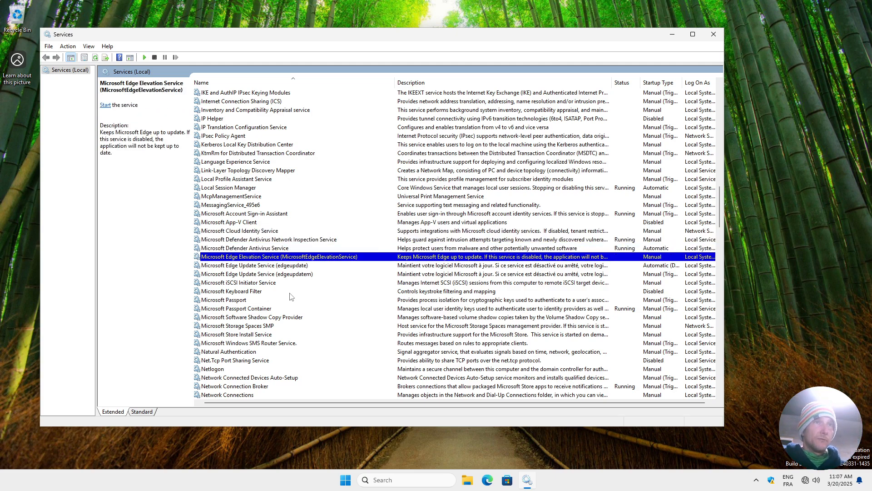
# - Set Microsoft Edge Elevation Service's startup type to Disabled
pyautogui.rightClick(258, 259)
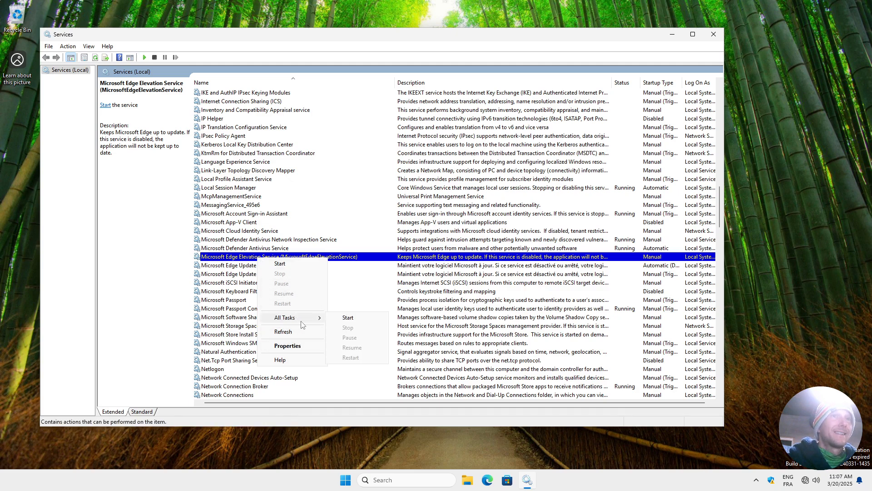
pyautogui.click(318, 346)
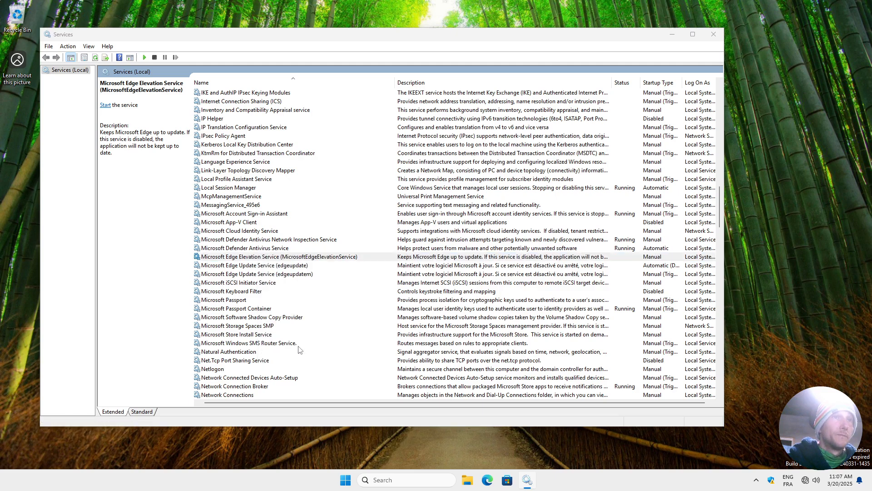
pyautogui.click(403, 223)
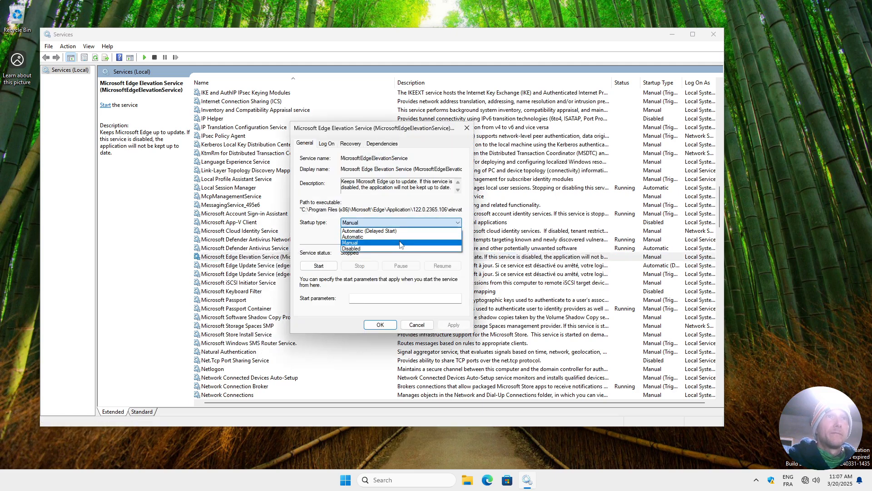
pyautogui.click(377, 251)
pyautogui.click(454, 325)
pyautogui.click(380, 325)
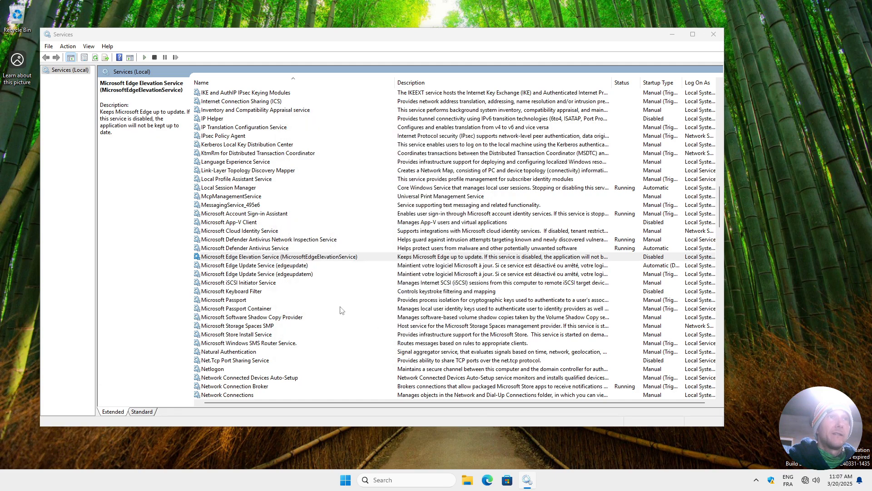
# - Set the edgeupdate service's startup type to Disabled
pyautogui.click(282, 266)
pyautogui.rightClick(282, 267)
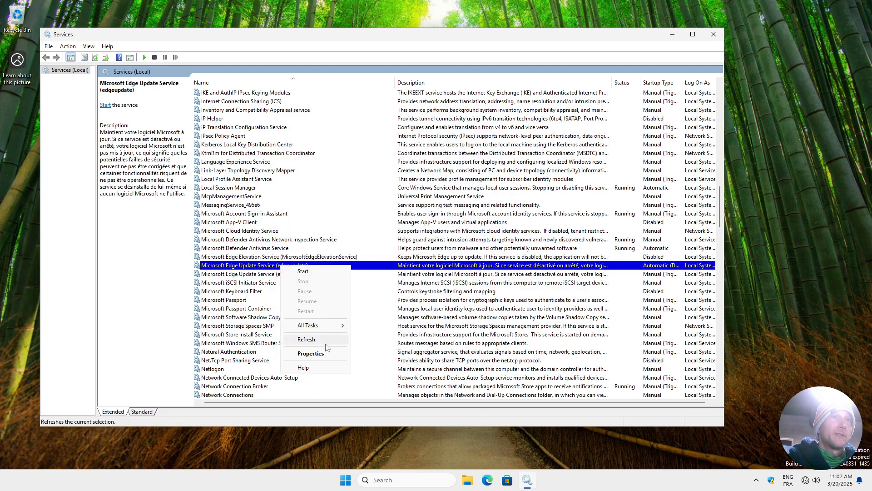
pyautogui.click(318, 353)
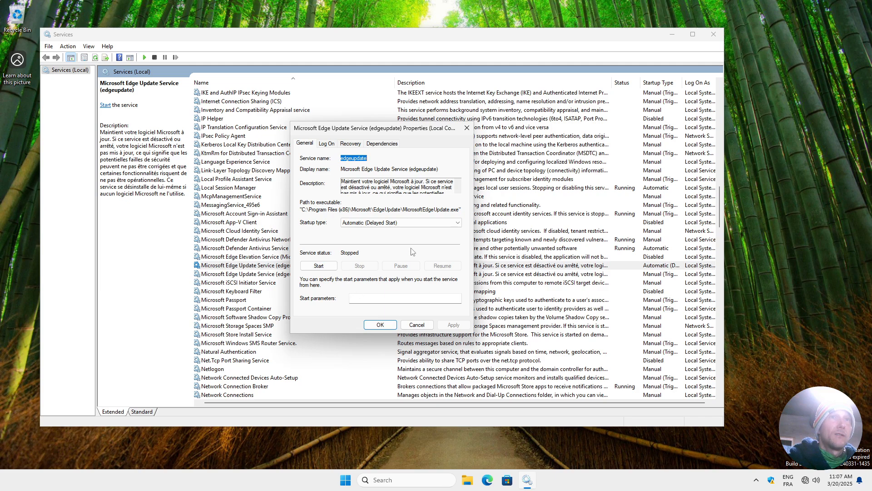
pyautogui.click(405, 226)
pyautogui.click(404, 250)
pyautogui.click(454, 325)
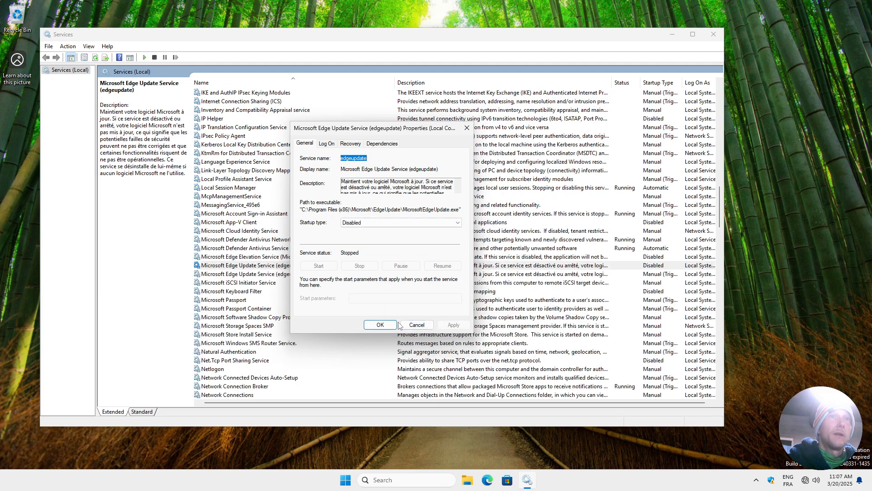
pyautogui.click(380, 325)
# - Disable the edgeupdatem service, then move down to Microsoft Keyboard Filter
pyautogui.click(290, 275)
pyautogui.rightClick(290, 275)
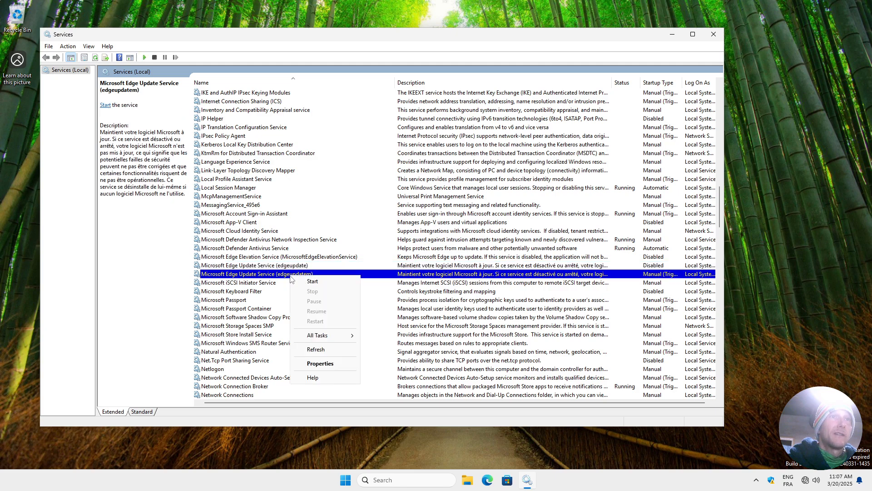
pyautogui.click(359, 349)
pyautogui.click(357, 223)
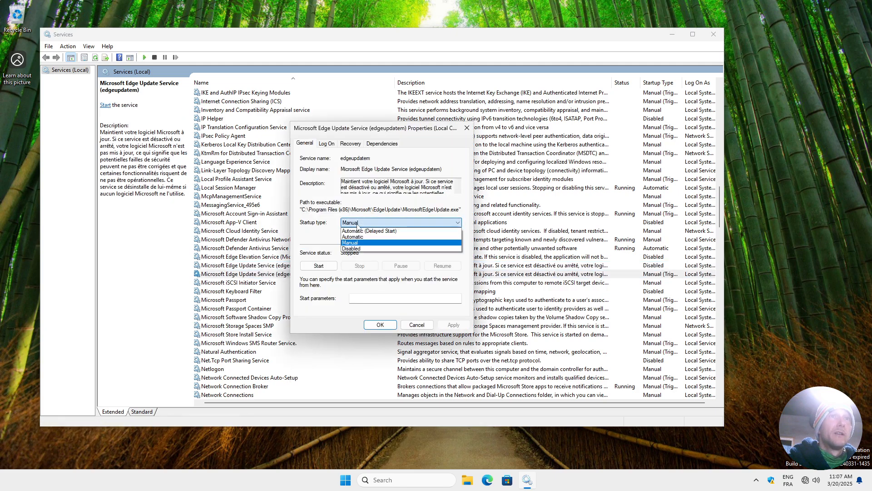
pyautogui.click(359, 250)
pyautogui.click(454, 325)
pyautogui.click(380, 325)
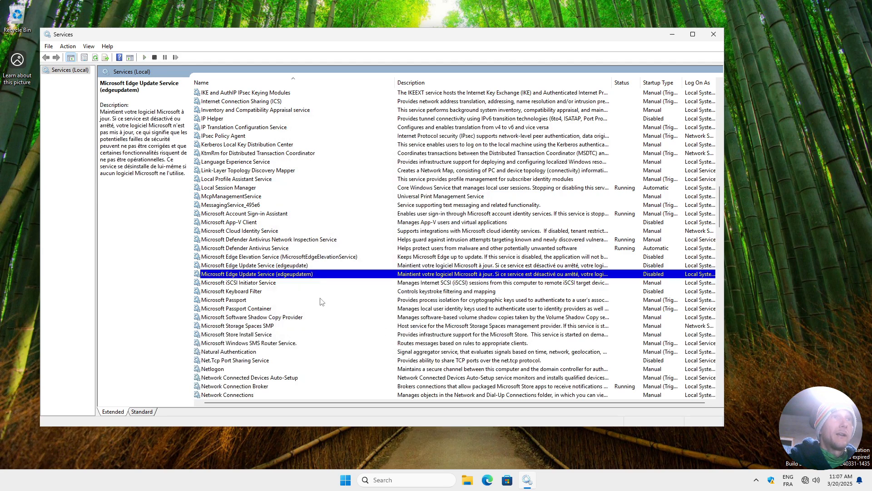
pyautogui.press('Down')
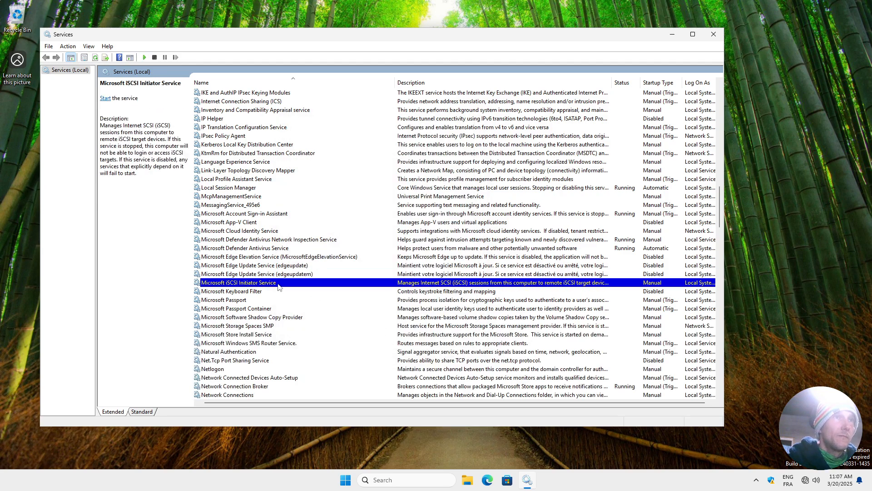
pyautogui.press('Down')
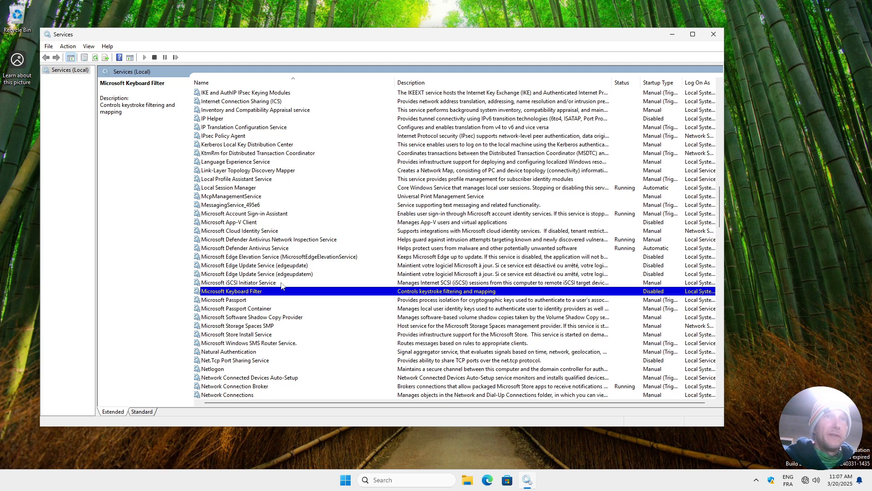
pyautogui.rightClick(257, 293)
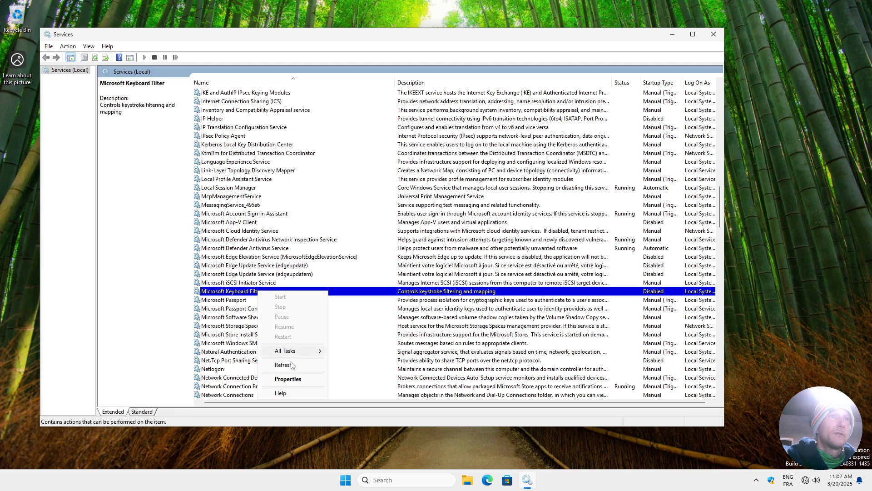
pyautogui.click(300, 382)
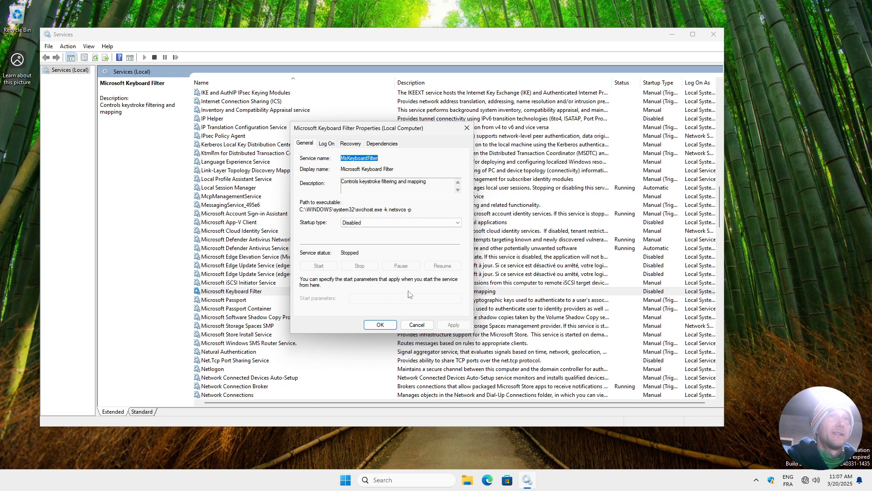
pyautogui.click(414, 325)
pyautogui.scroll(-6, 296, 290)
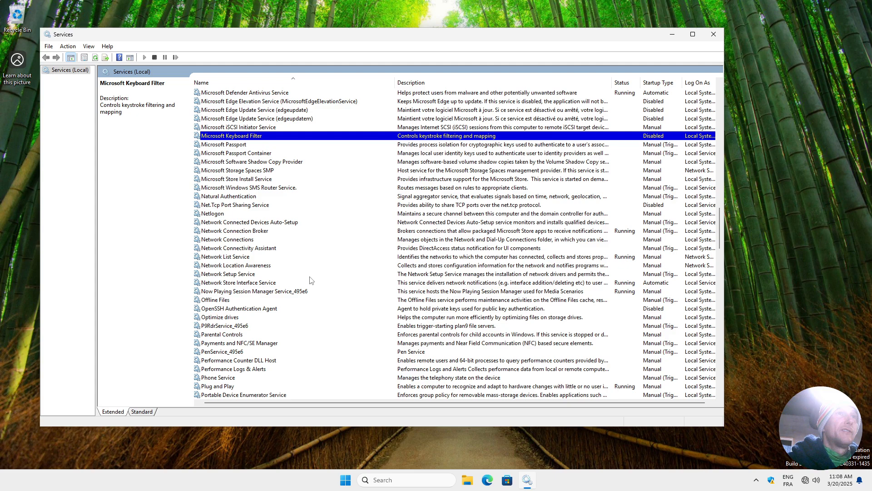
pyautogui.press('Down')
pyautogui.press('Down')
pyautogui.press('Down')
pyautogui.press('Down')
pyautogui.press('Down')
pyautogui.press('Down')
pyautogui.press('Down')
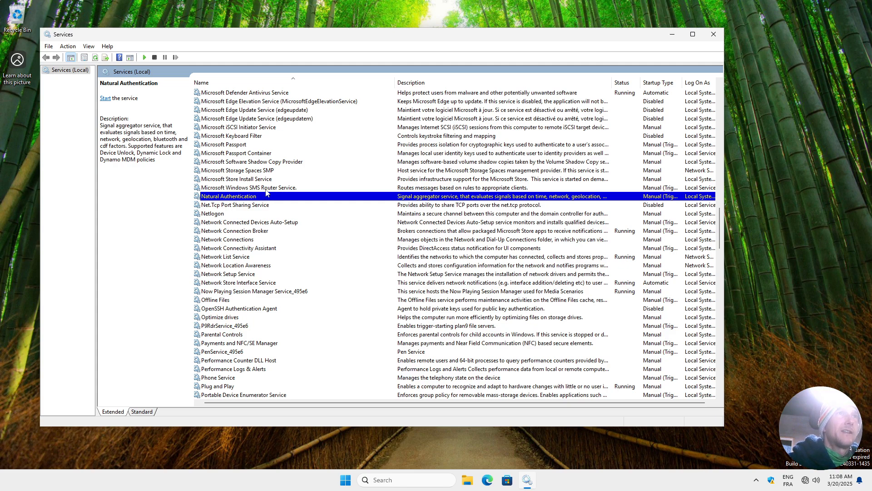
pyautogui.press('Down')
pyautogui.press('Down')
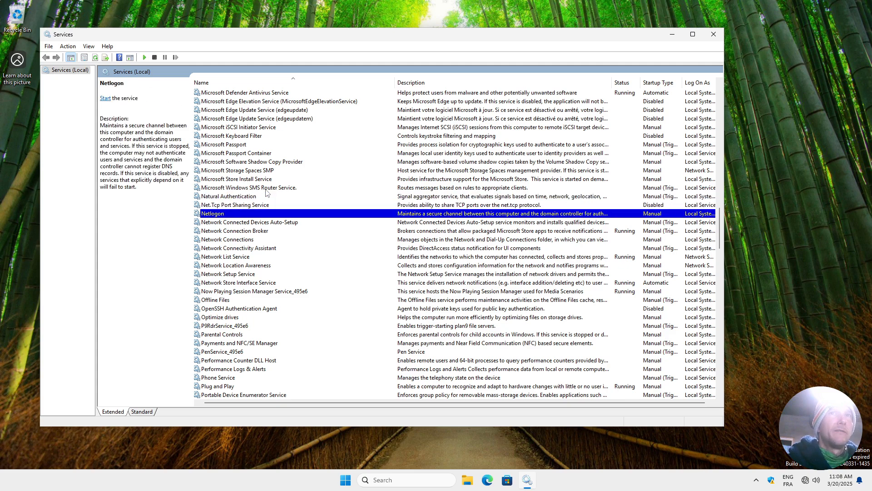
# - In Netlogon's Properties, change the startup type to Disabled, apply, and close with OK
pyautogui.click(129, 142)
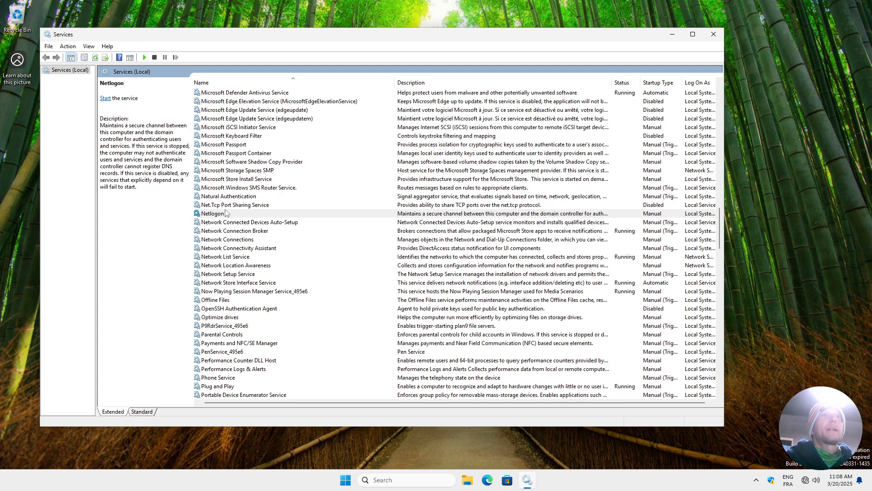
pyautogui.rightClick(229, 216)
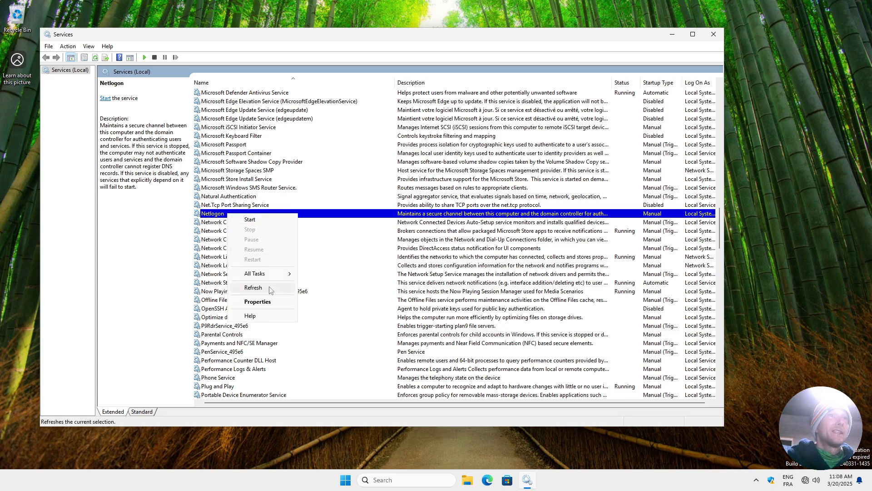
pyautogui.click(267, 302)
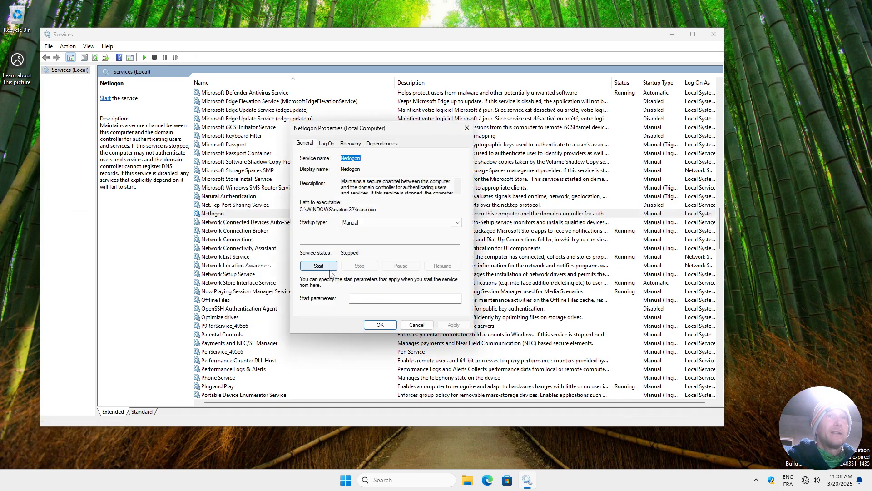
pyautogui.click(400, 224)
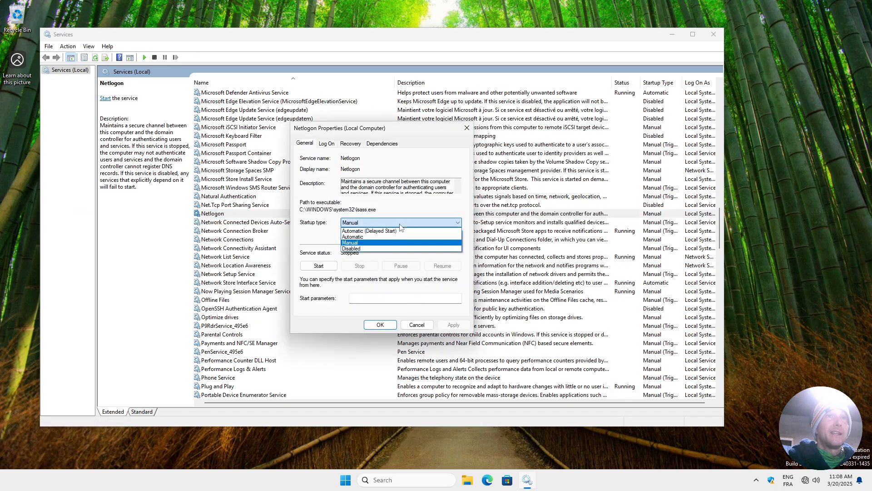
pyautogui.click(385, 249)
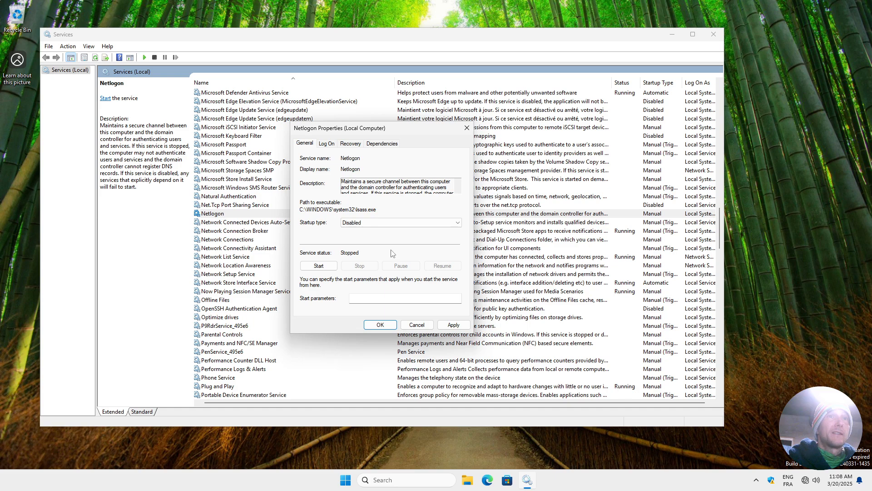
pyautogui.click(453, 325)
pyautogui.click(380, 324)
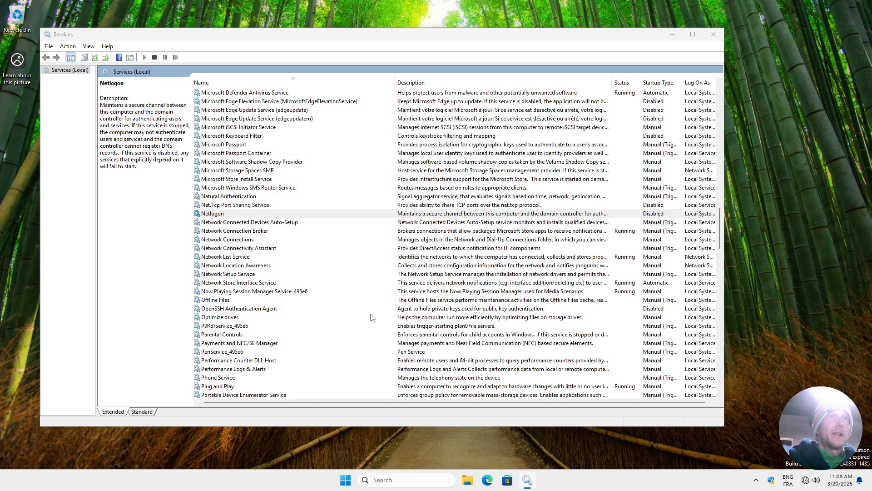
pyautogui.click(233, 223)
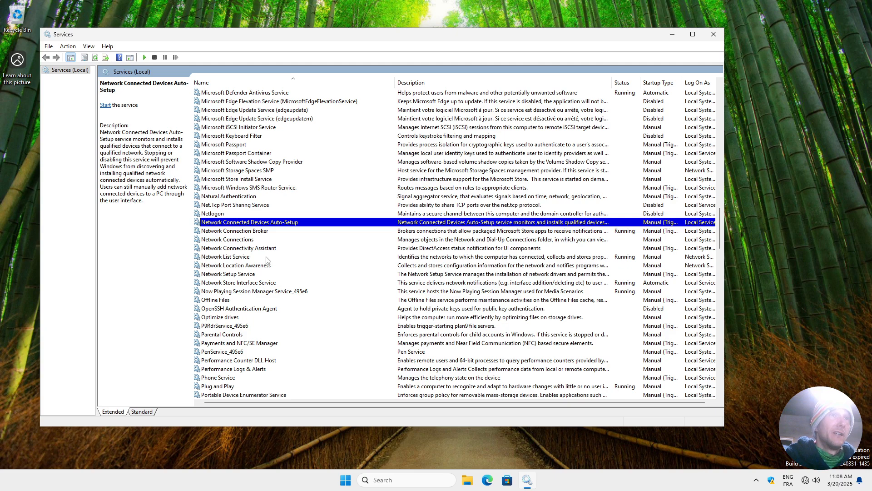
pyautogui.press('Down')
pyautogui.press('Down')
pyautogui.press('Down')
pyautogui.press('Down')
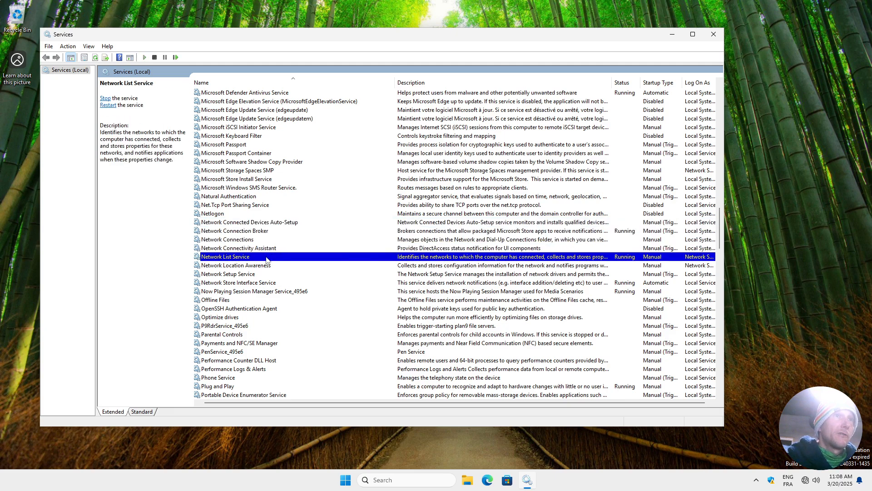
pyautogui.press('Down')
pyautogui.press('Down')
pyautogui.press('Down')
pyautogui.press('Down')
pyautogui.press('Down')
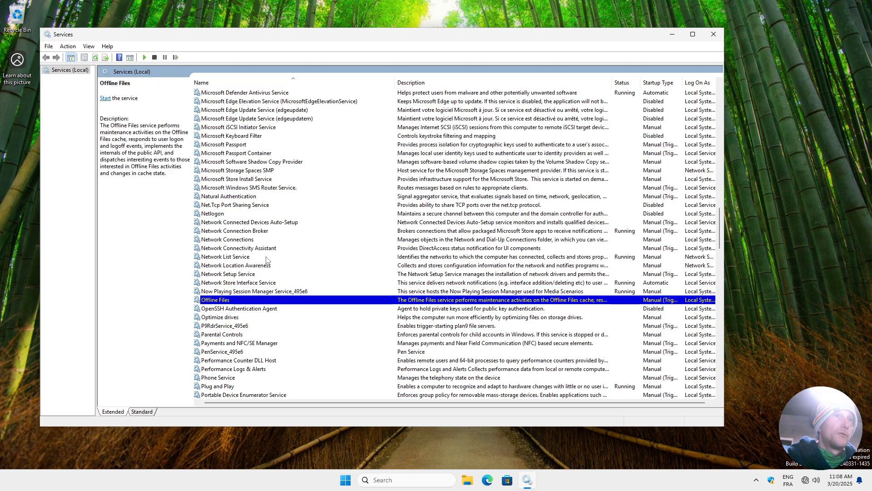
pyautogui.press('Down')
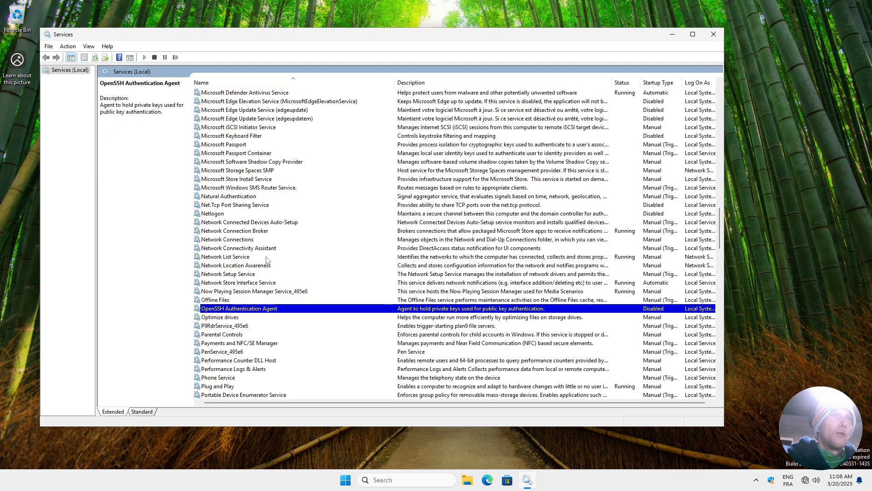
pyautogui.press('Down')
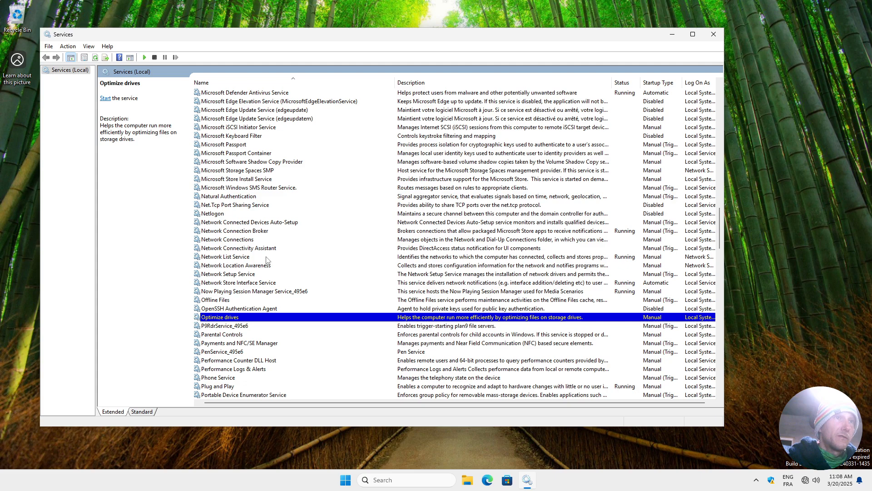
pyautogui.scroll(-5, 325, 281)
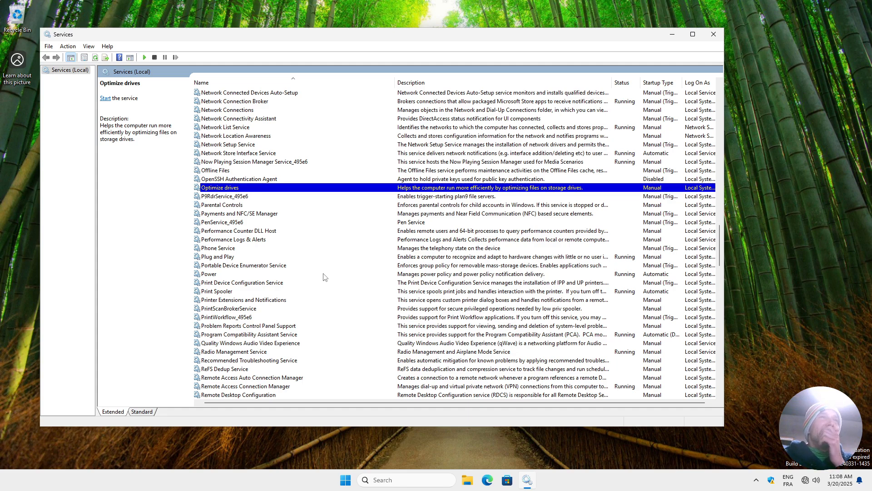
pyautogui.press('Down')
pyautogui.press('Down')
pyautogui.press('Down')
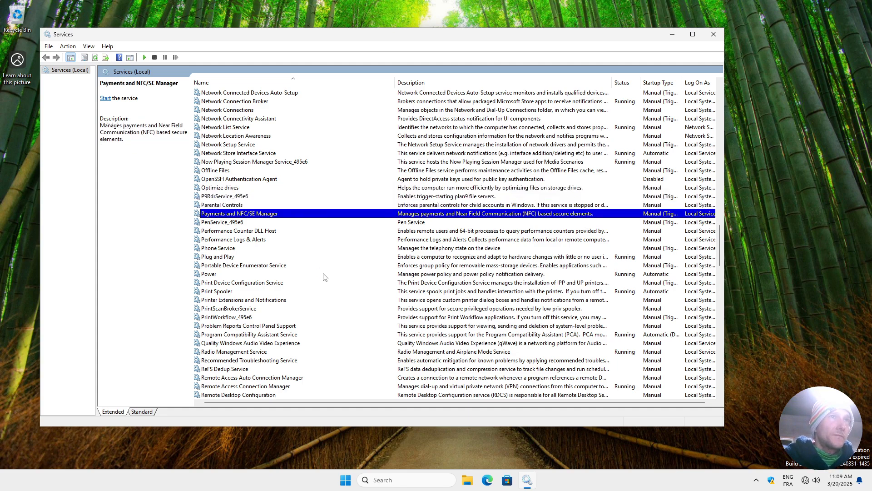
pyautogui.press('Up')
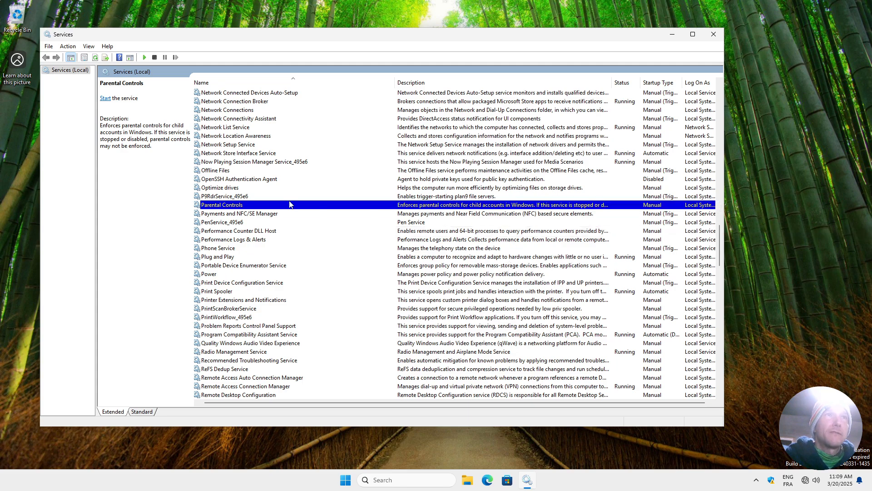
# - Set the Parental Controls service's startup type to Disabled and apply it
pyautogui.rightClick(232, 207)
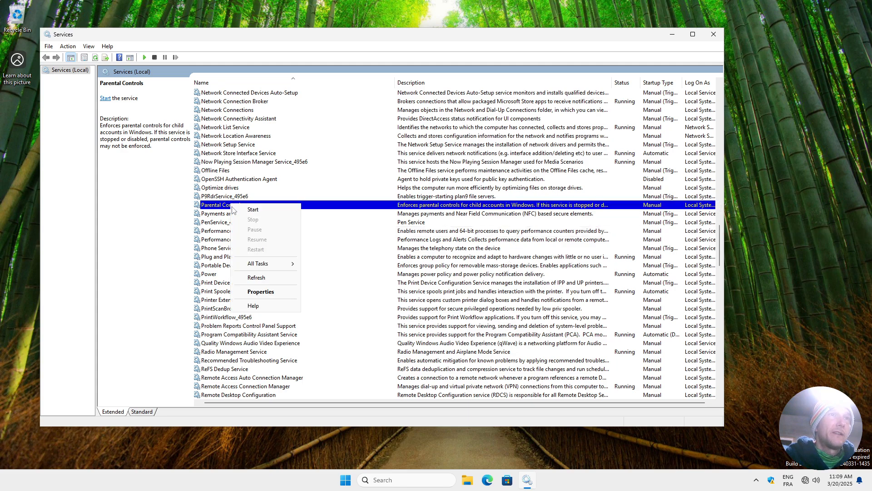
pyautogui.click(282, 291)
pyautogui.click(368, 223)
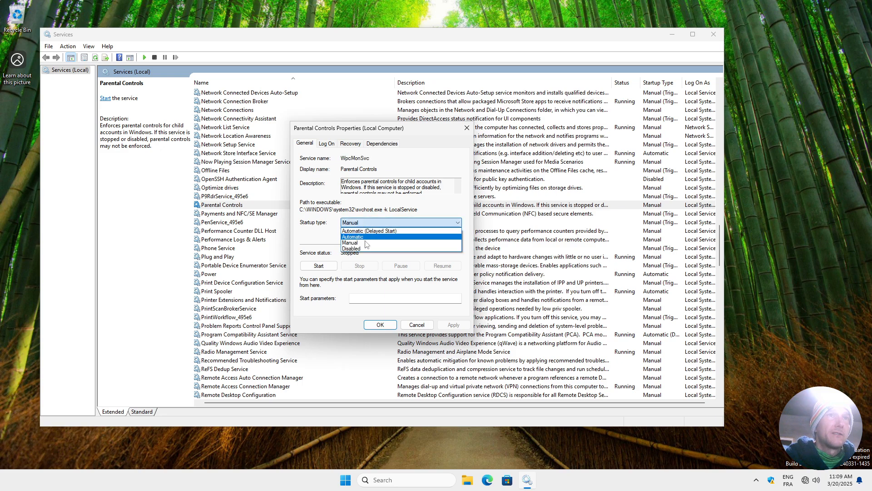
pyautogui.click(368, 251)
pyautogui.click(440, 325)
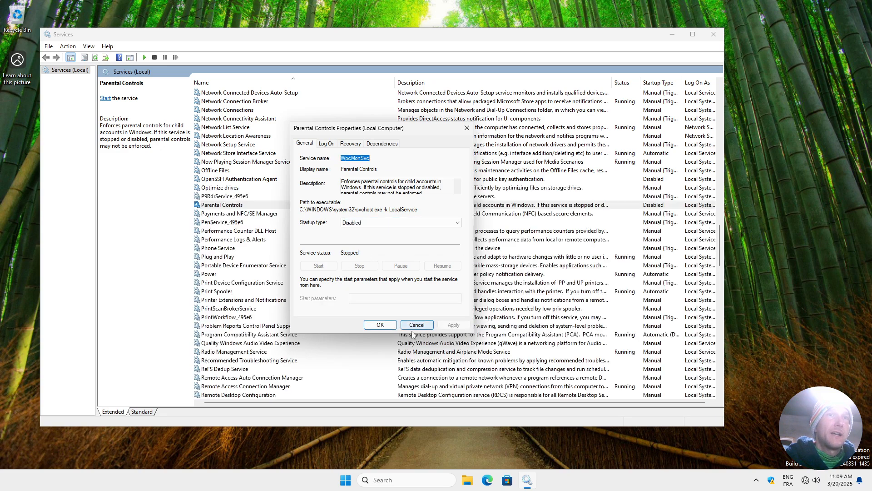
pyautogui.click(380, 325)
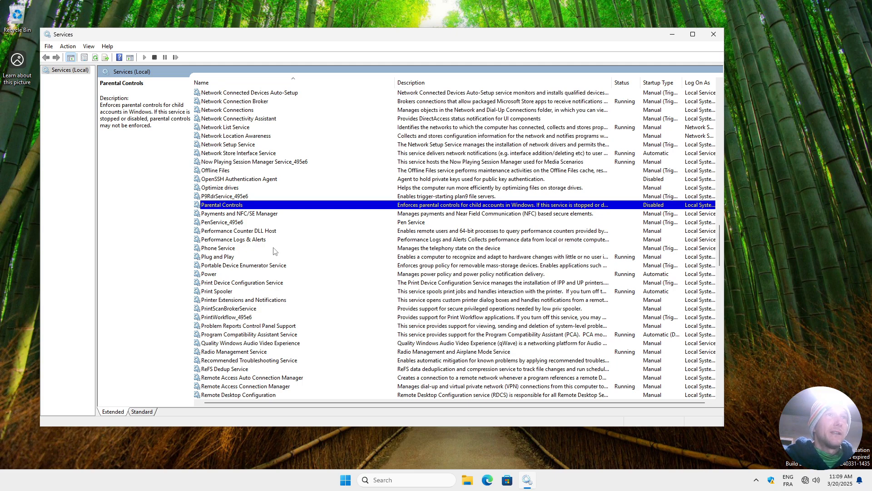
# - Set the Phone Service startup type to Disabled and apply it
pyautogui.press('Down')
pyautogui.press('Down')
pyautogui.press('Down')
pyautogui.press('Down')
pyautogui.press('Down')
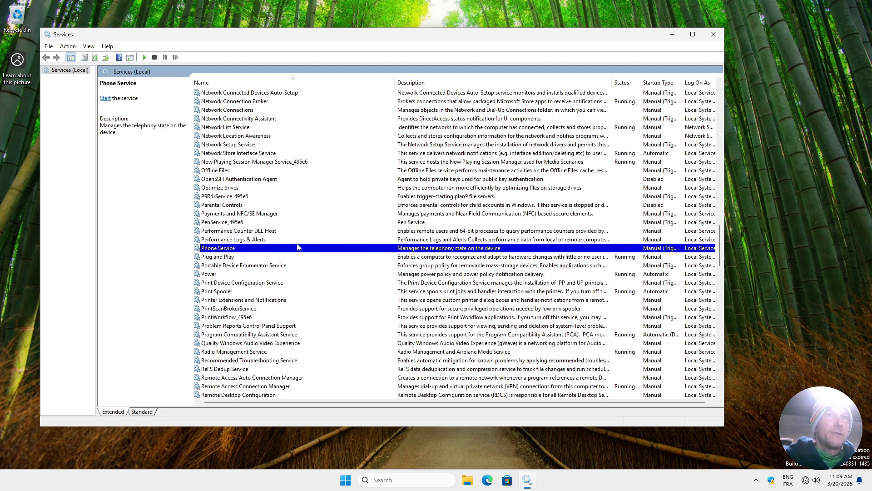
pyautogui.rightClick(221, 251)
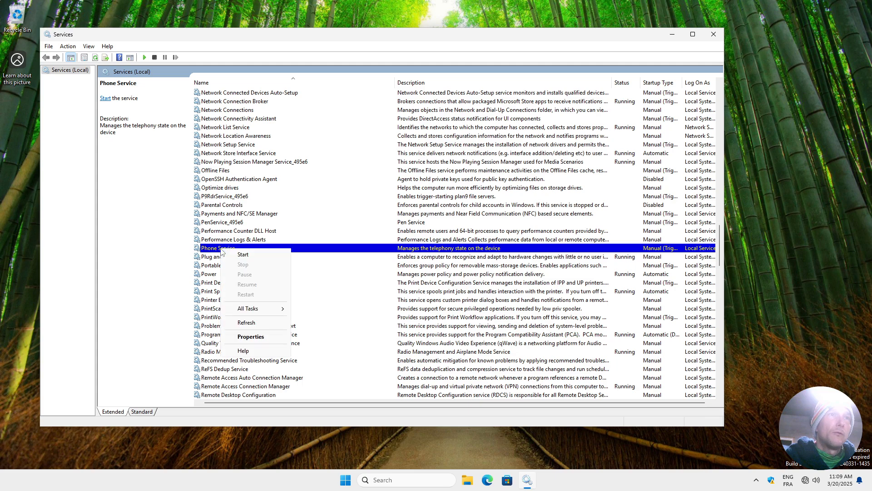
pyautogui.click(265, 337)
pyautogui.click(403, 223)
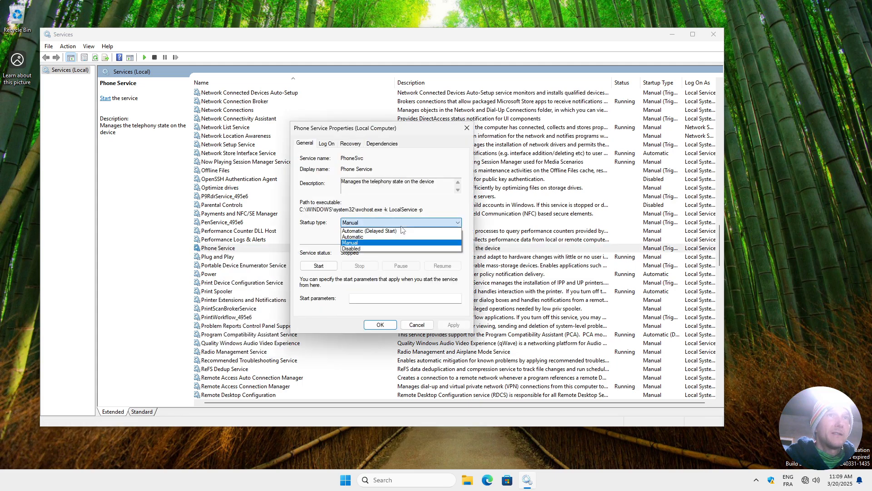
pyautogui.click(384, 248)
pyautogui.click(452, 324)
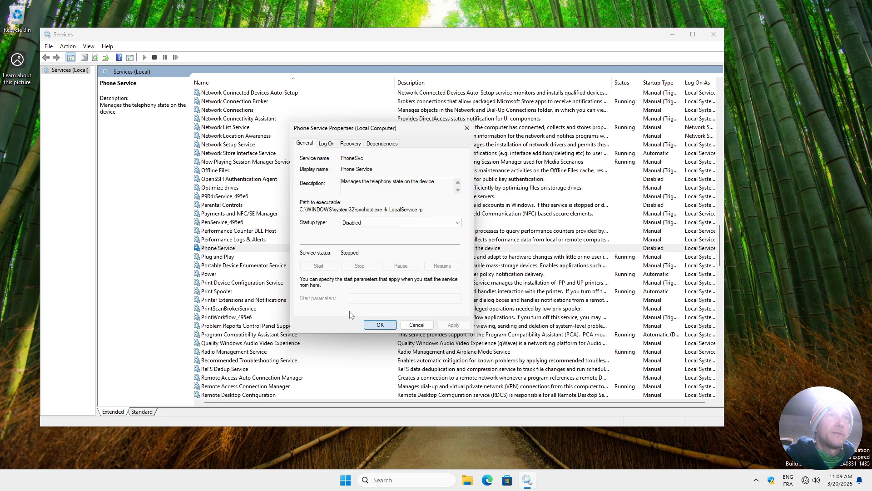
pyautogui.click(380, 325)
pyautogui.press('Down')
pyautogui.press('Down')
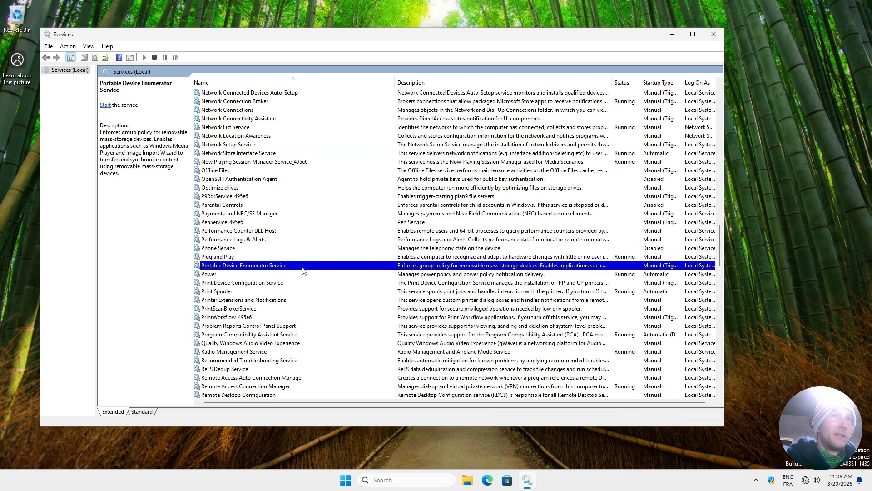
pyautogui.press('Down')
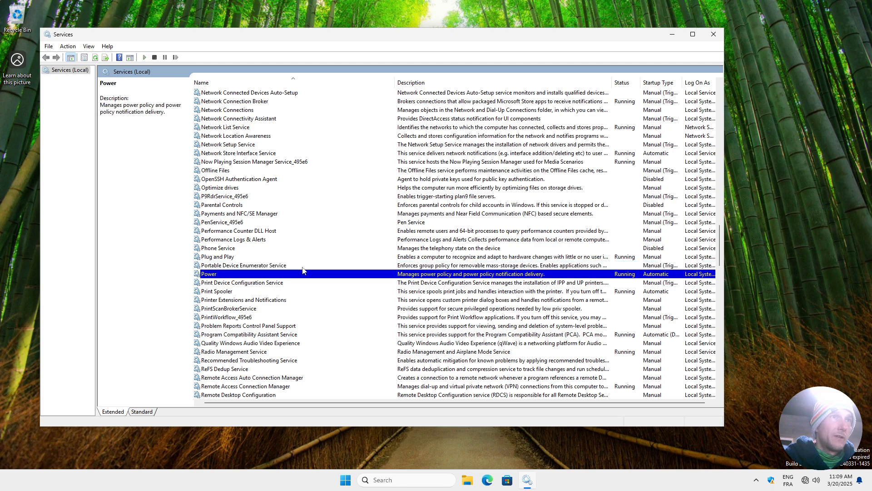
pyautogui.press('Down')
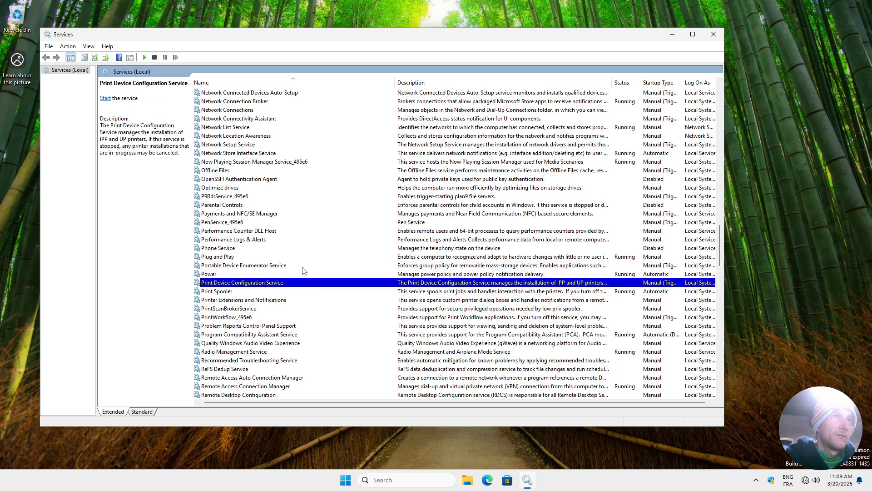
pyautogui.press('Down')
pyautogui.press('Up')
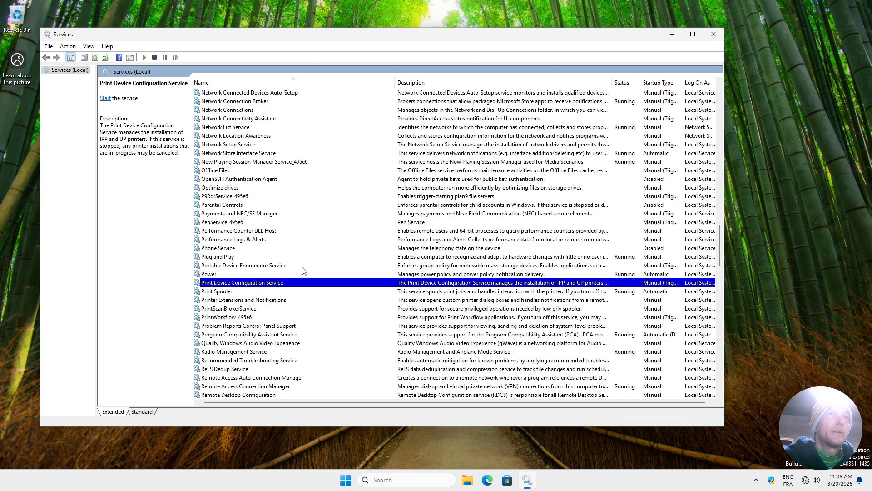
pyautogui.press('Down')
pyautogui.press('Up')
pyautogui.press('Down')
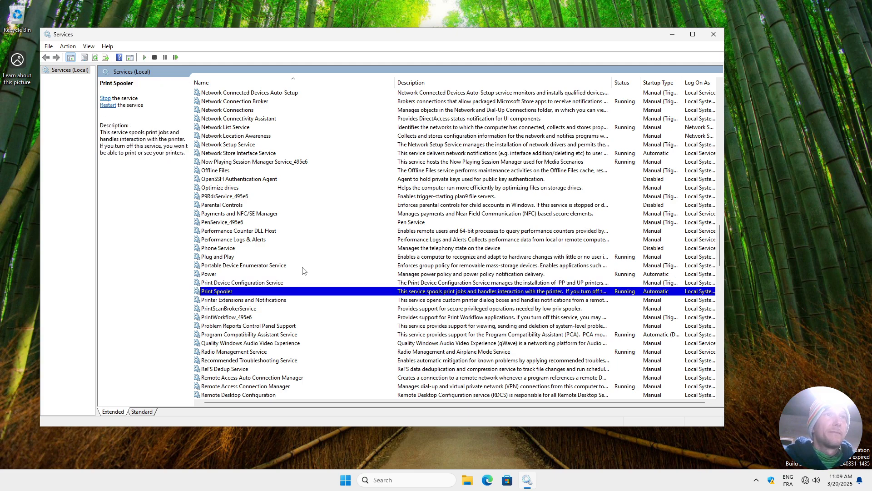
pyautogui.press('Up')
pyautogui.press('Down')
pyautogui.press('Down')
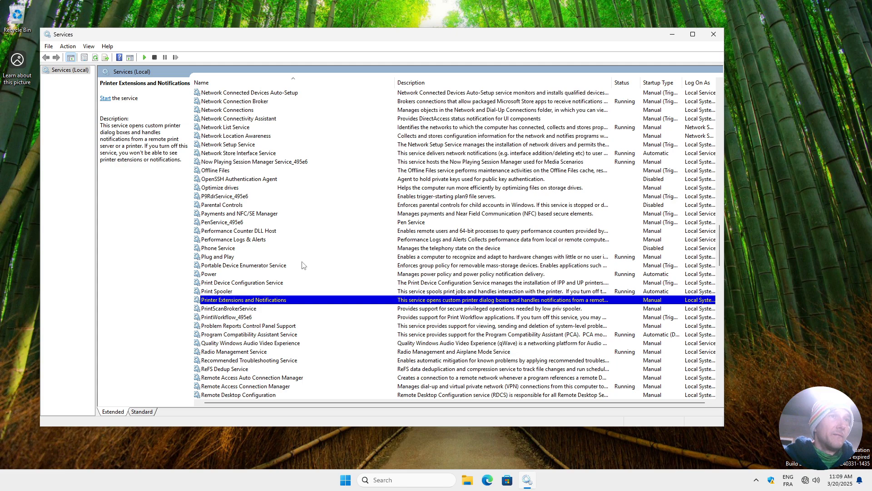
pyautogui.scroll(-6, 303, 265)
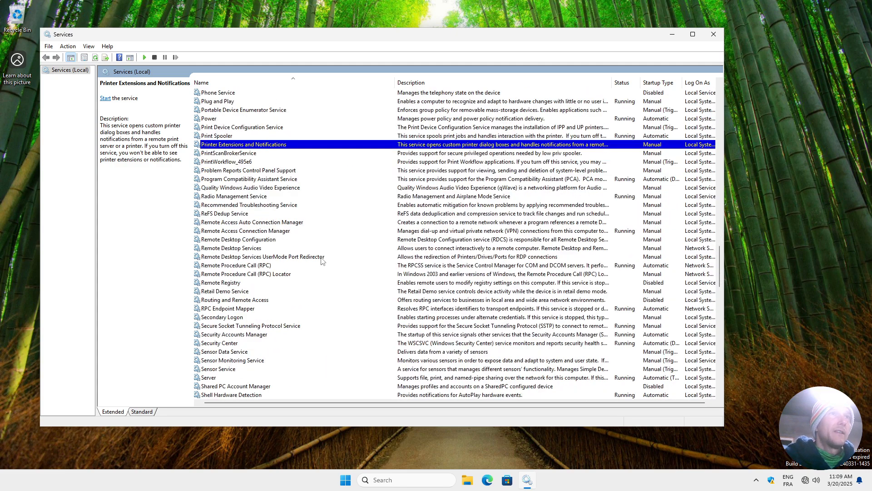
pyautogui.press('Down')
pyautogui.press('Down')
pyautogui.press('Down')
pyautogui.press('Up')
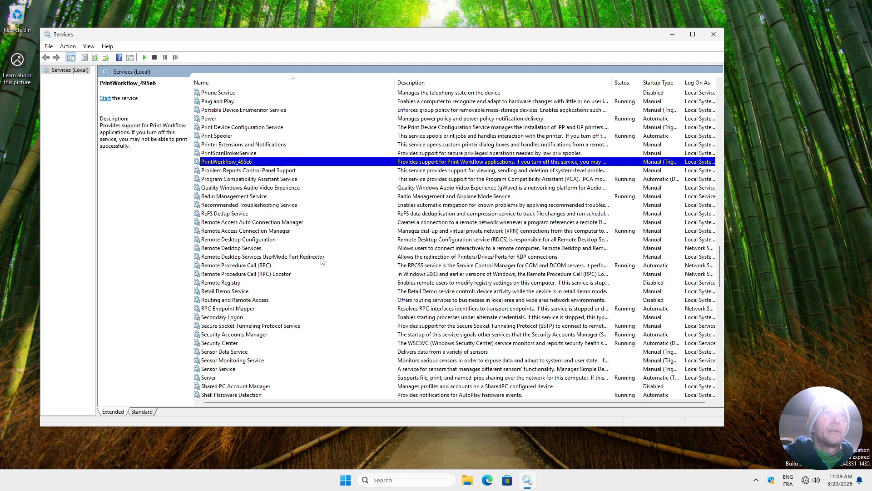
pyautogui.press('Up')
pyautogui.press('Up')
pyautogui.press('Up')
pyautogui.press('Up')
pyautogui.press('Down')
pyautogui.press('Down')
pyautogui.press('Down')
pyautogui.press('Down')
pyautogui.press('Down')
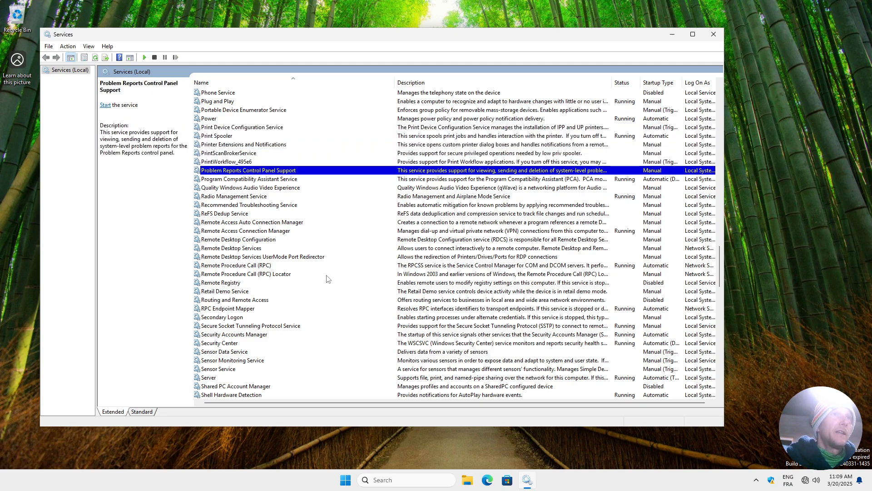
pyautogui.click(279, 198)
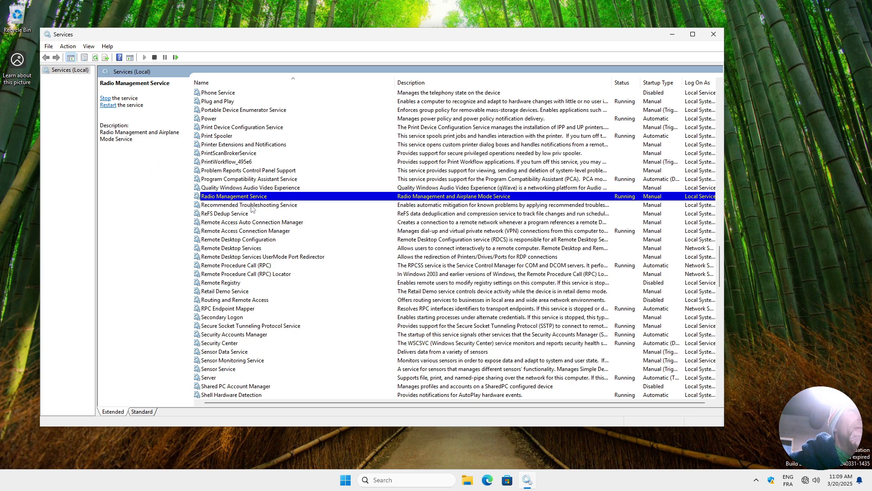
pyautogui.click(251, 207)
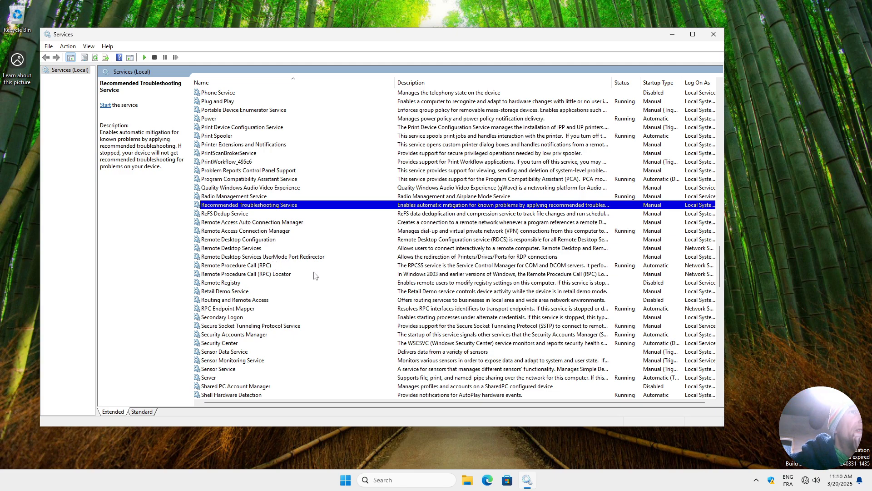
pyautogui.click(282, 266)
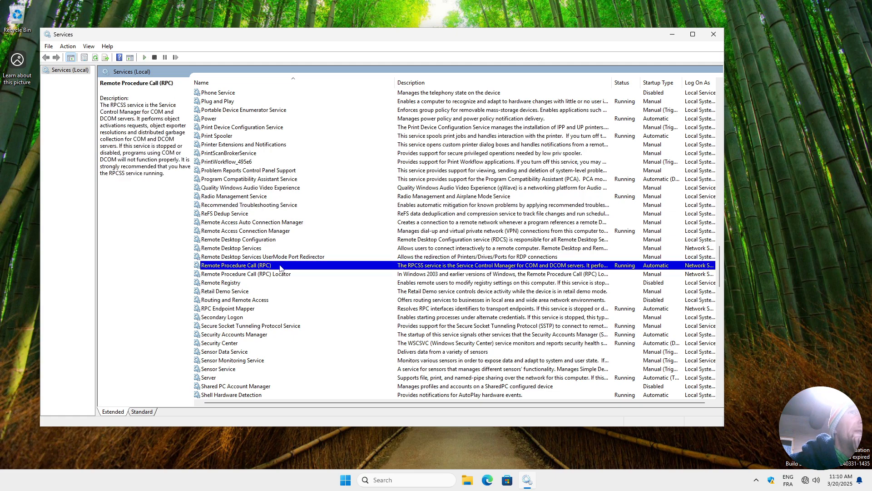
pyautogui.click(273, 275)
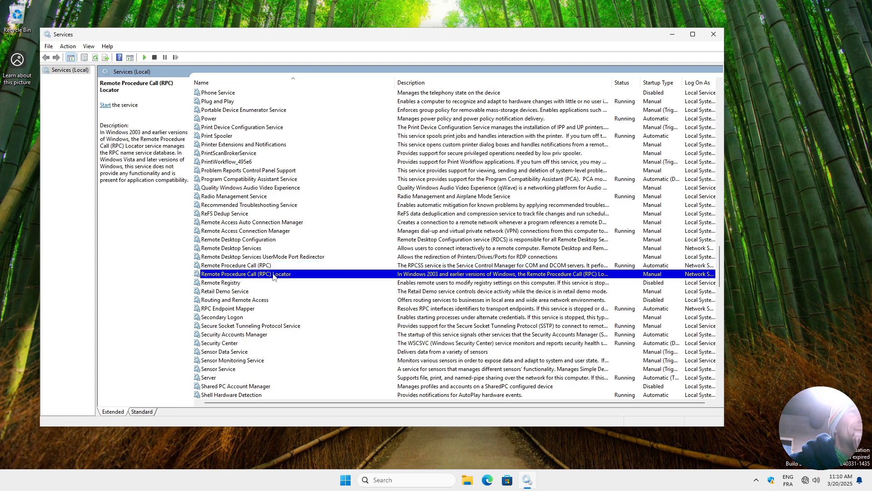
pyautogui.scroll(-4, 273, 275)
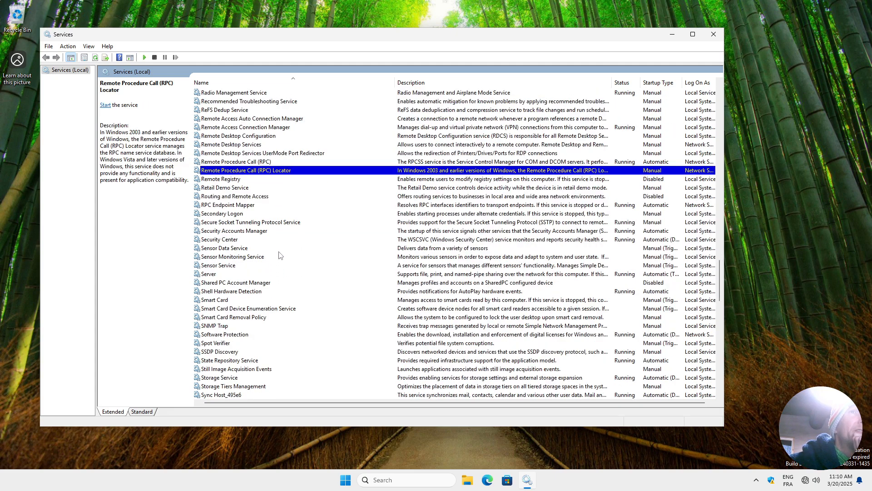
pyautogui.click(237, 180)
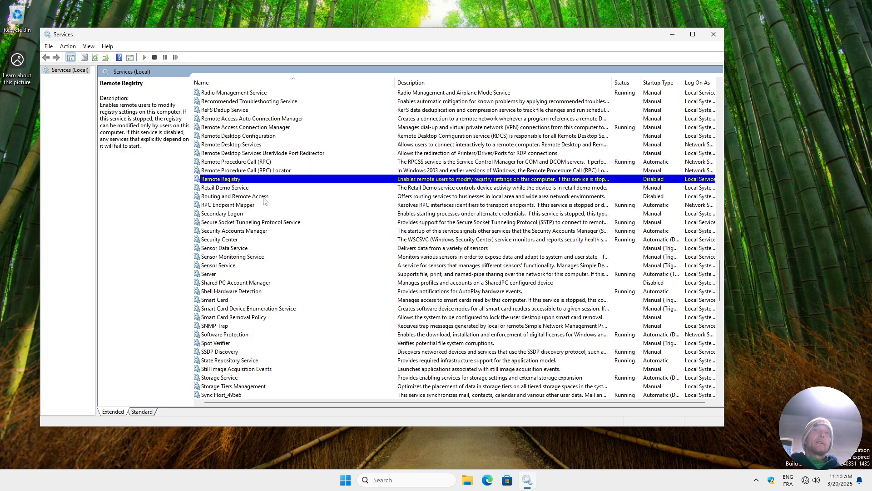
# - Check Remote Registry's properties and close them unchanged, since it is already Disabled
pyautogui.rightClick(231, 182)
pyautogui.click(272, 266)
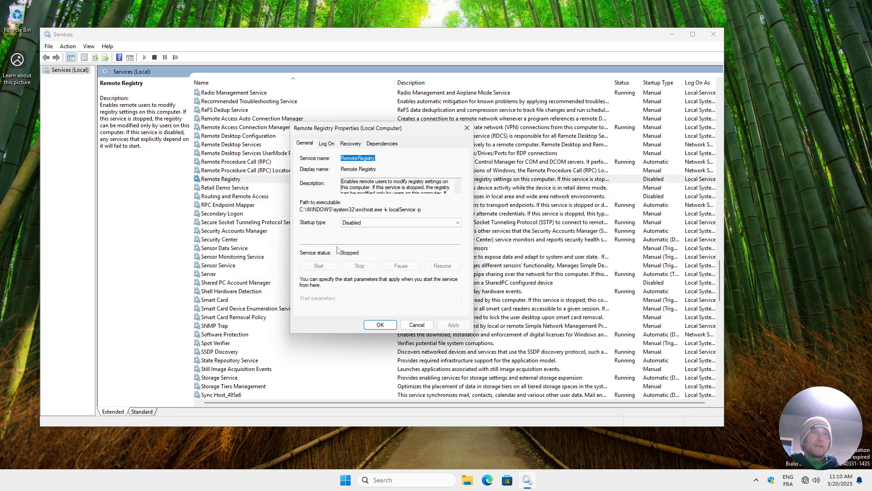
pyautogui.click(416, 324)
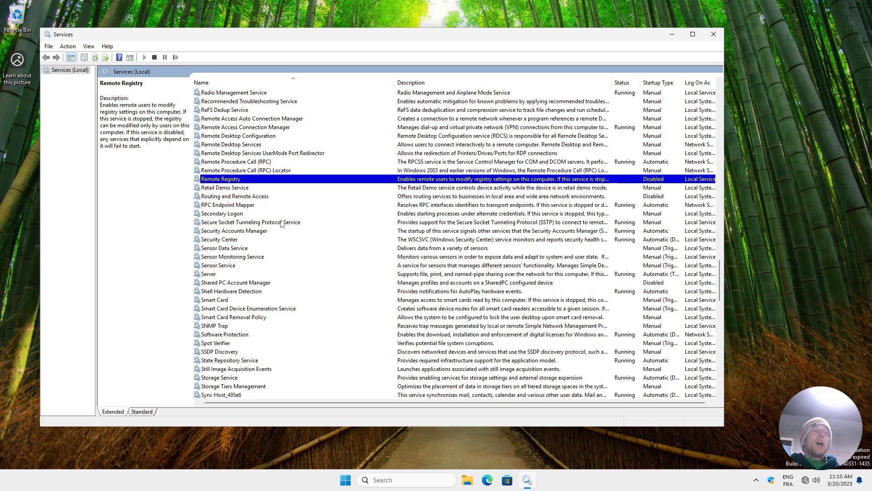
# - Set the Retail Demo Service startup type to Disabled and apply it
pyautogui.click(266, 191)
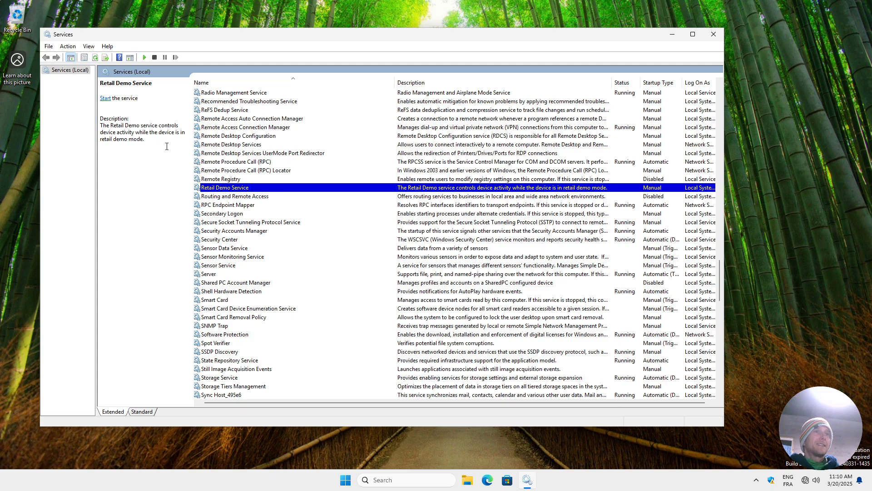
pyautogui.rightClick(260, 190)
pyautogui.click(290, 275)
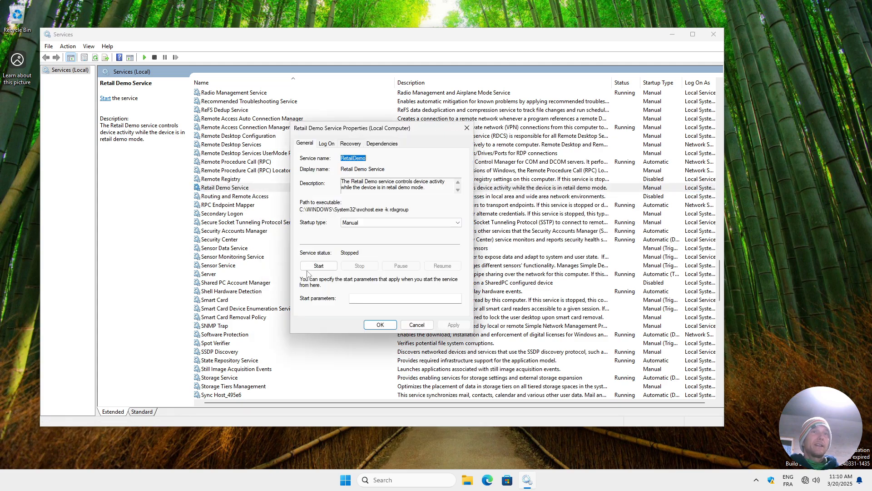
pyautogui.click(373, 223)
pyautogui.click(374, 252)
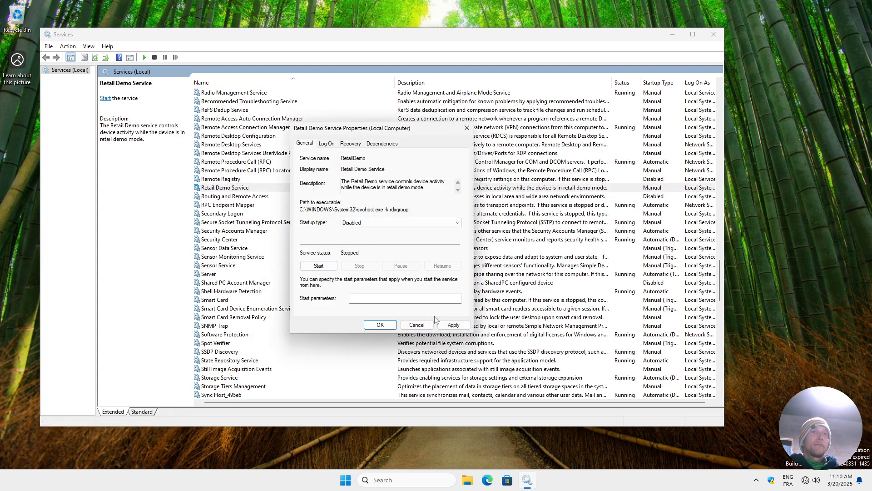
pyautogui.click(452, 324)
pyautogui.click(380, 325)
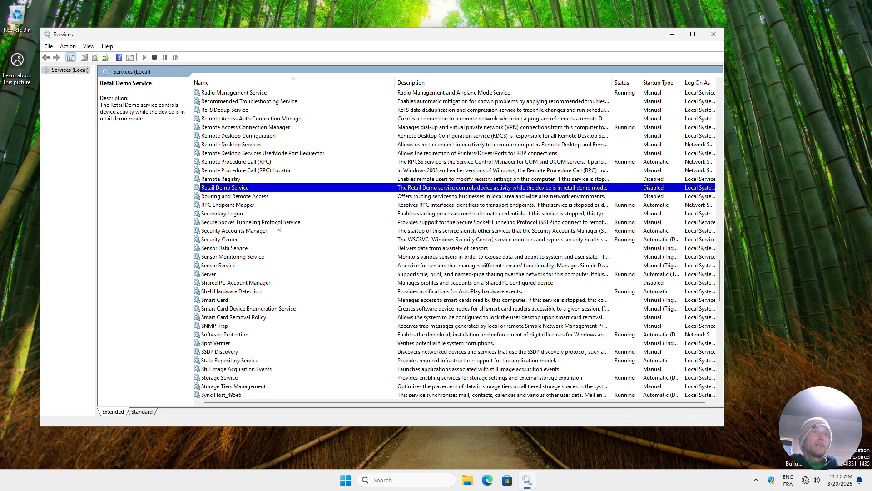
# - Review Routing and Remote Access, which is already Disabled, and move on to Secondary Logon
pyautogui.click(266, 197)
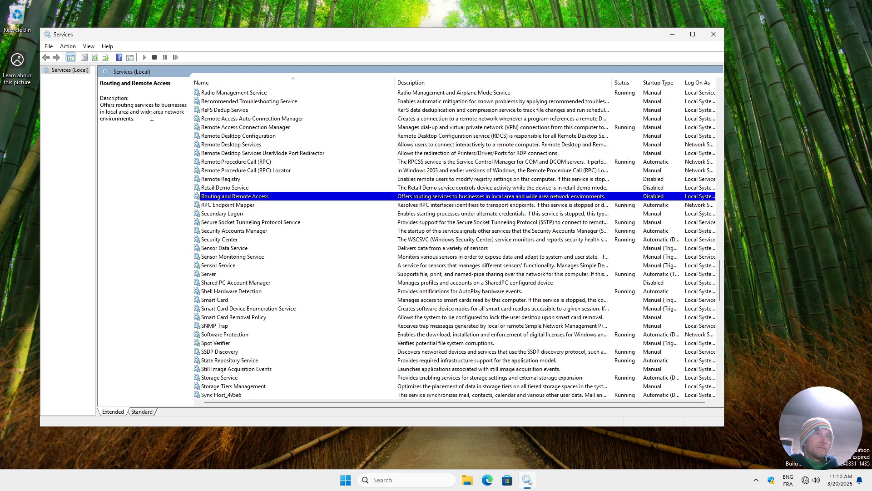
pyautogui.scroll(-2, 273, 200)
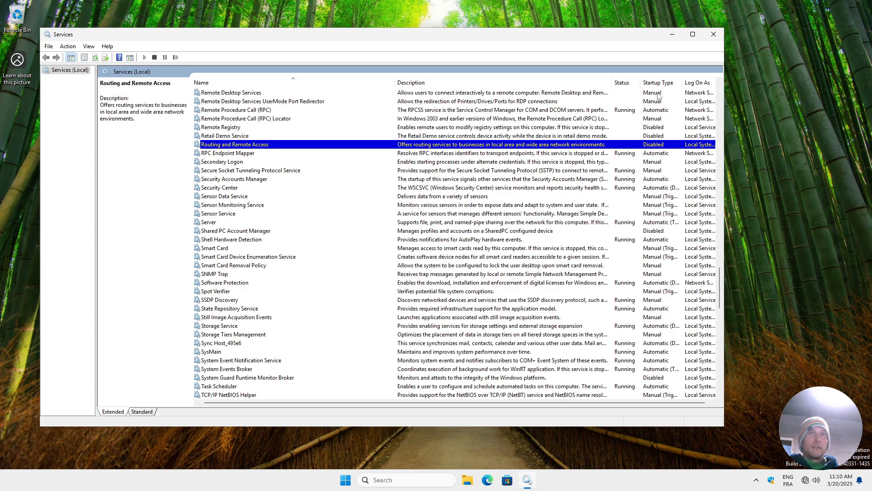
pyautogui.click(232, 163)
# - Set the Secondary Logon service's startup type to Disabled and apply it
pyautogui.rightClick(233, 162)
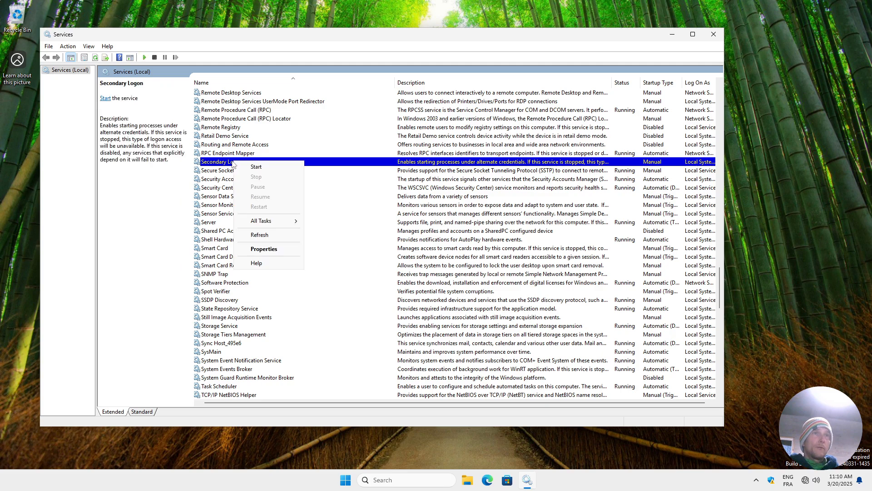
pyautogui.click(276, 249)
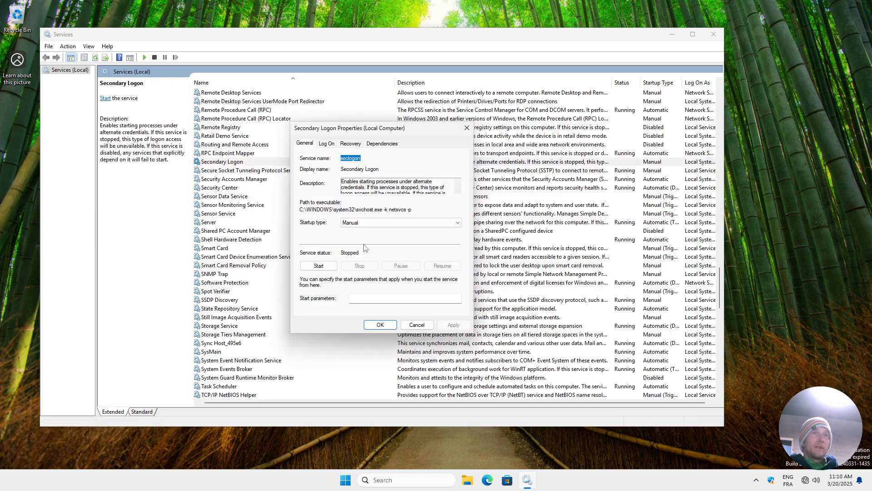
pyautogui.click(366, 227)
pyautogui.click(364, 250)
pyautogui.click(367, 227)
pyautogui.click(364, 253)
pyautogui.click(443, 325)
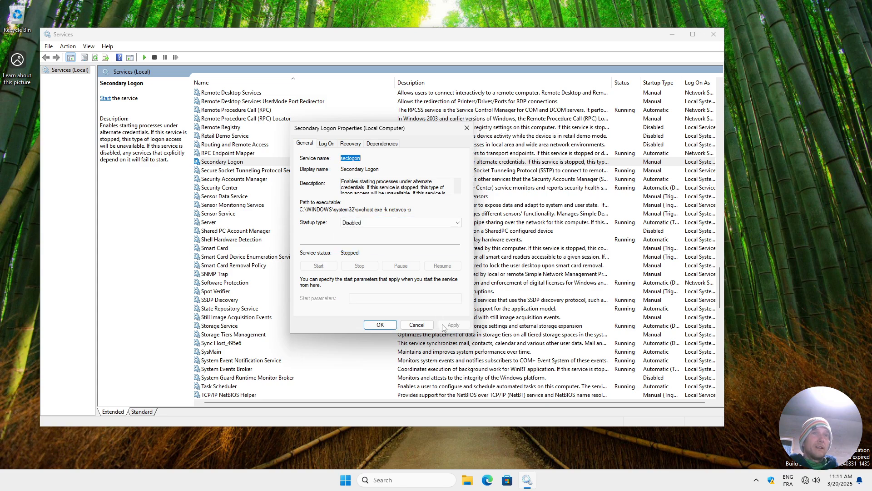
pyautogui.click(380, 325)
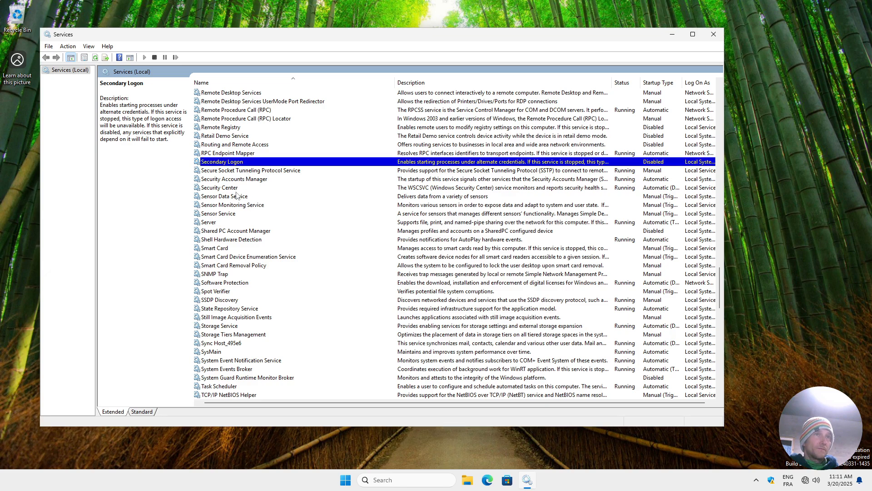
# - Set the Smart Card service's startup type to Disabled and apply it
pyautogui.scroll(-2, 252, 208)
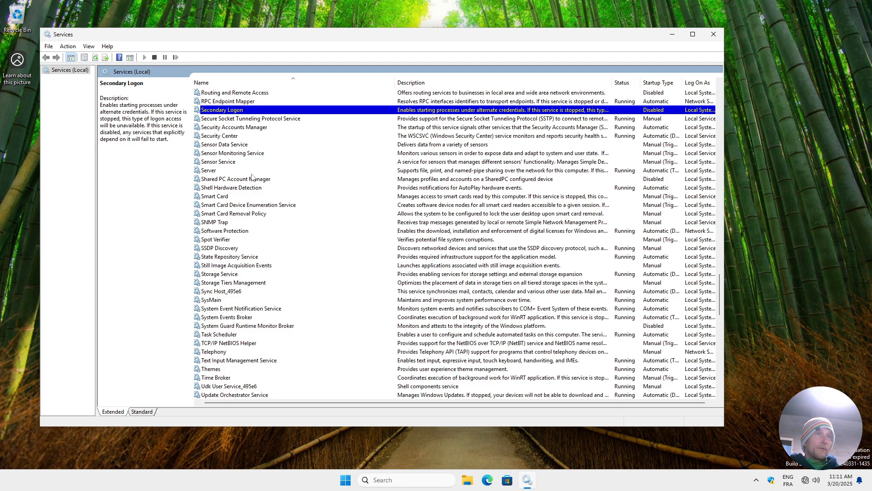
pyautogui.scroll(-1, 267, 191)
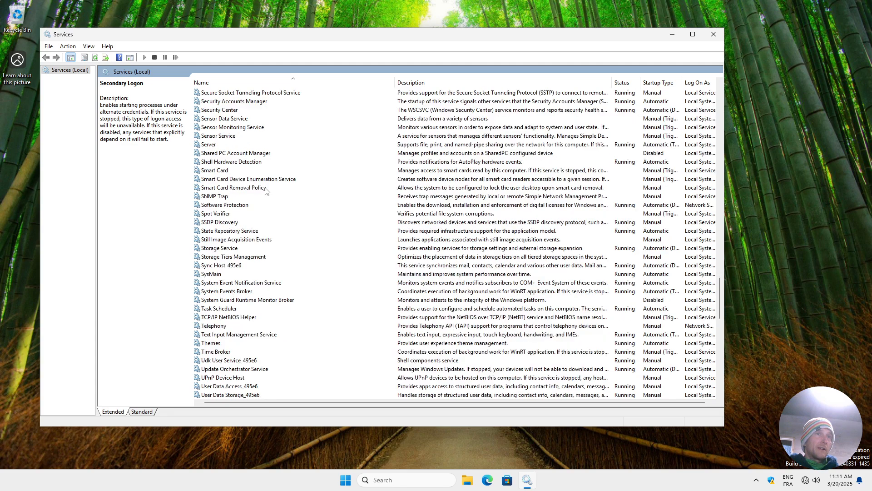
pyautogui.click(240, 172)
pyautogui.rightClick(242, 171)
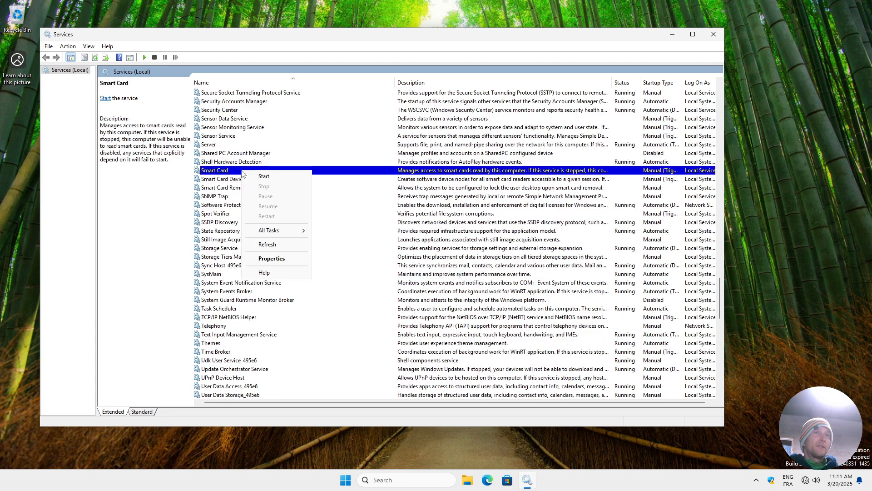
pyautogui.click(273, 245)
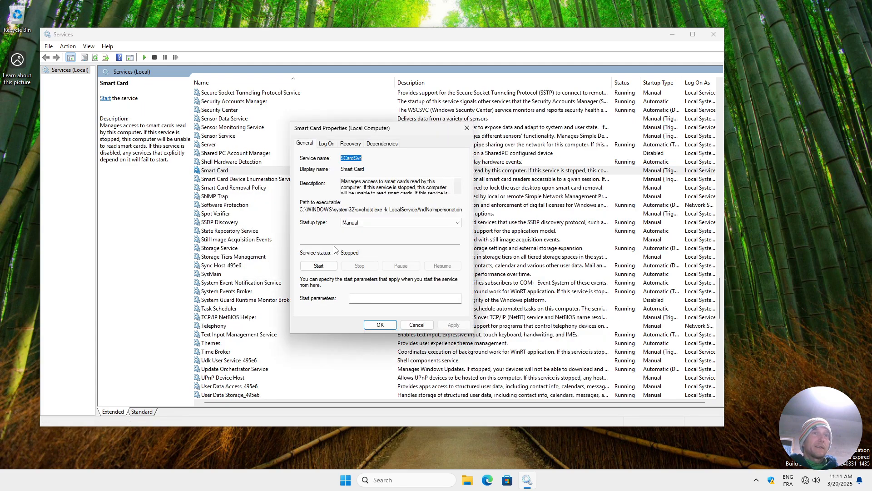
pyautogui.click(359, 223)
pyautogui.click(369, 253)
pyautogui.click(443, 325)
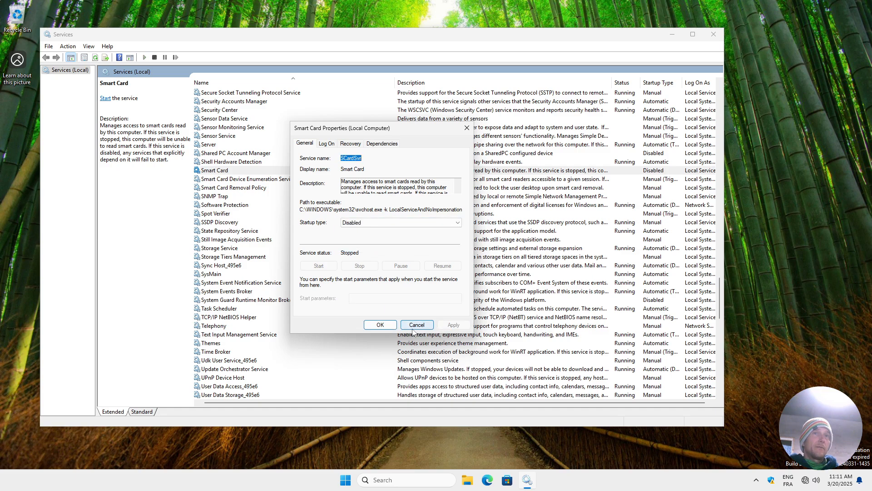
pyautogui.click(380, 325)
# - Set Smart Card Device Enumeration Service's startup type to Disabled and apply it
pyautogui.click(255, 180)
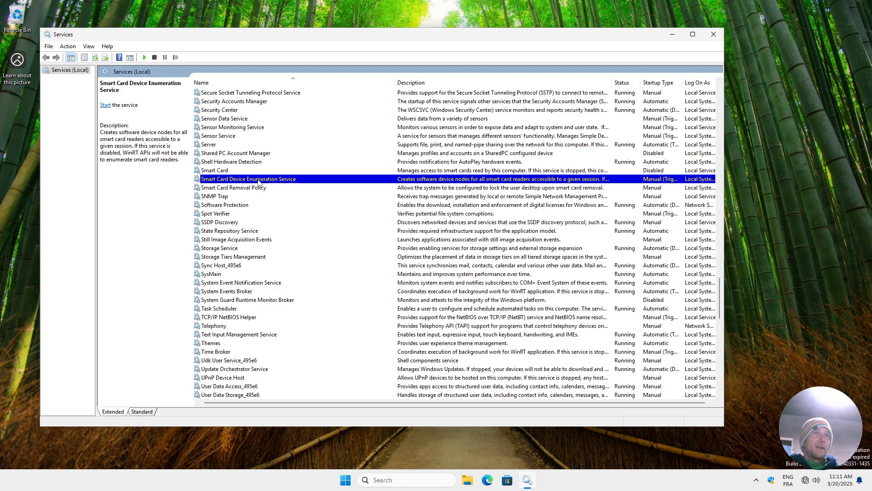
pyautogui.rightClick(258, 179)
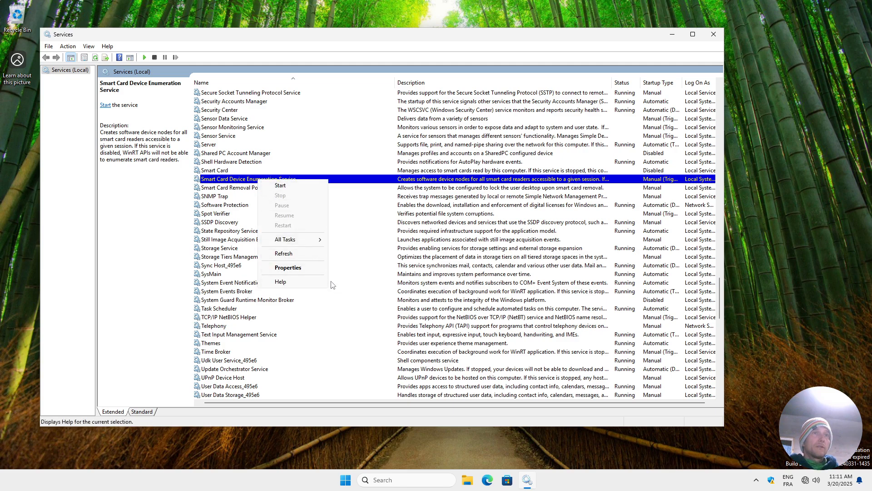
pyautogui.click(299, 268)
pyautogui.click(387, 224)
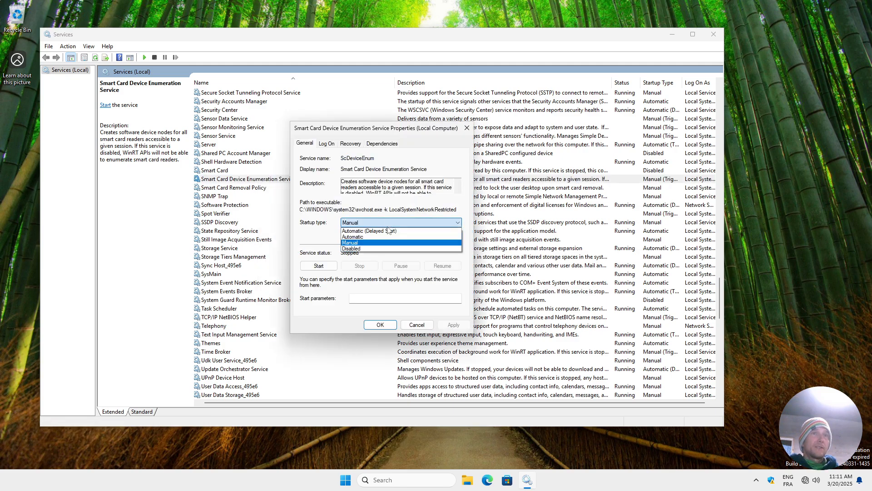
pyautogui.click(386, 249)
pyautogui.click(454, 324)
pyautogui.click(379, 326)
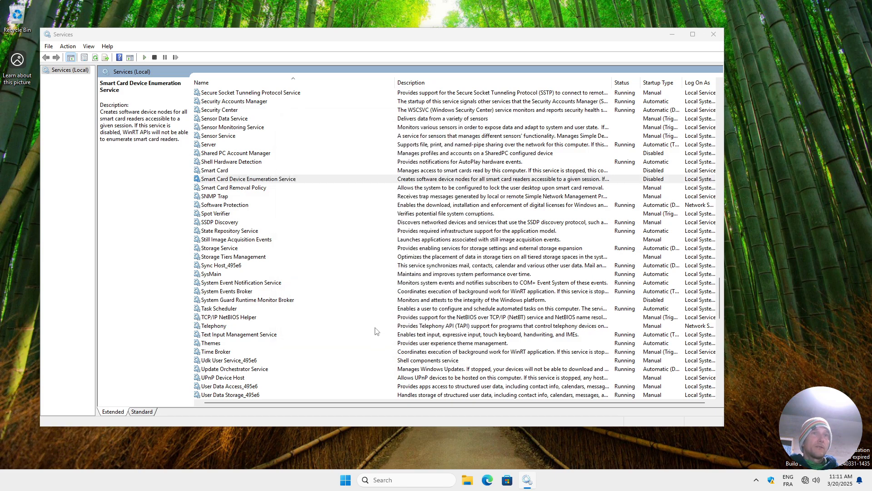
# - Set Smart Card Removal Policy's startup type to Disabled and apply it
pyautogui.click(280, 189)
pyautogui.rightClick(279, 189)
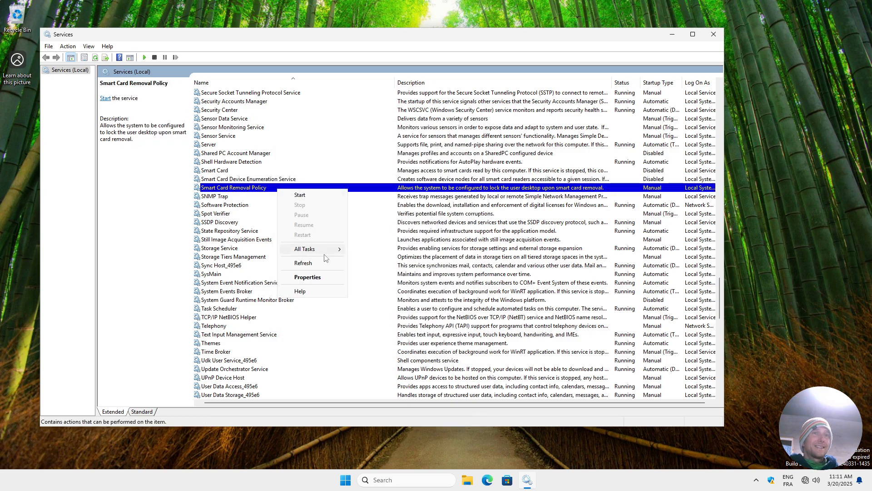
pyautogui.click(323, 277)
pyautogui.click(359, 224)
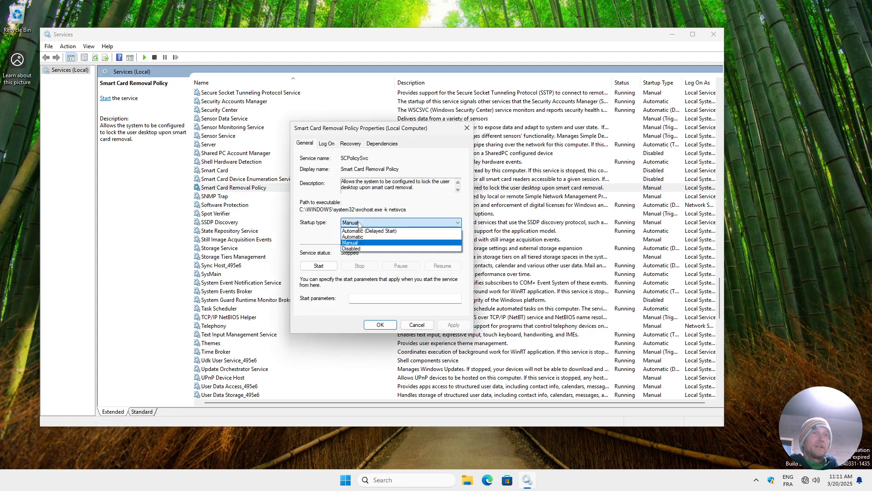
pyautogui.click(361, 249)
pyautogui.click(453, 325)
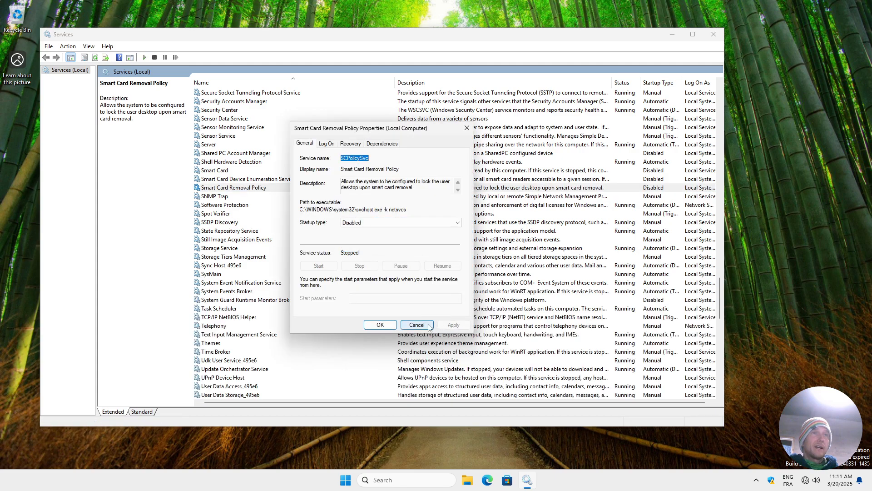
pyautogui.click(384, 325)
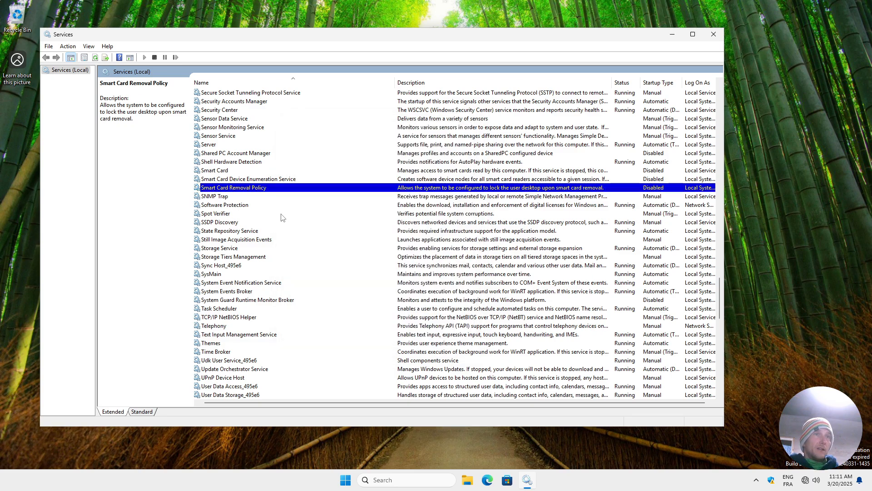
pyautogui.scroll(-3, 275, 213)
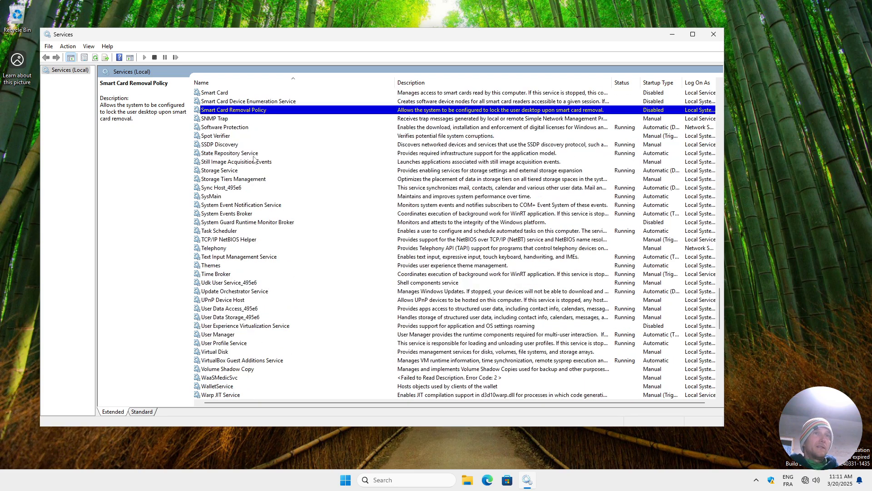
# - Review SSDP Discovery, State Repository Service and Still Image Acquisition Events, then select SysMain
pyautogui.click(255, 146)
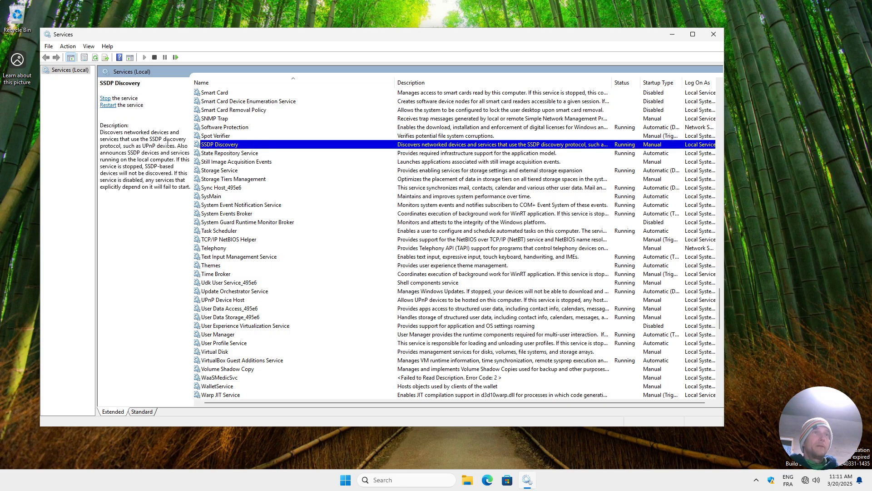
pyautogui.scroll(-2, 305, 223)
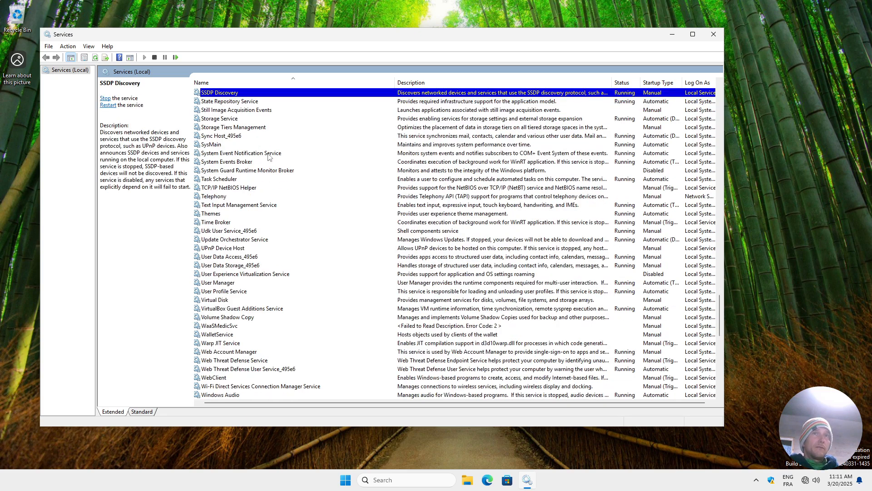
pyautogui.click(236, 102)
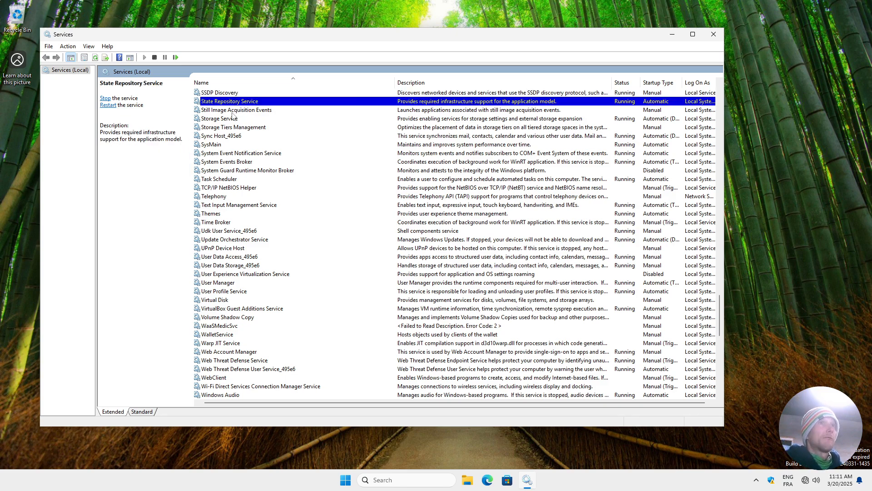
pyautogui.click(232, 112)
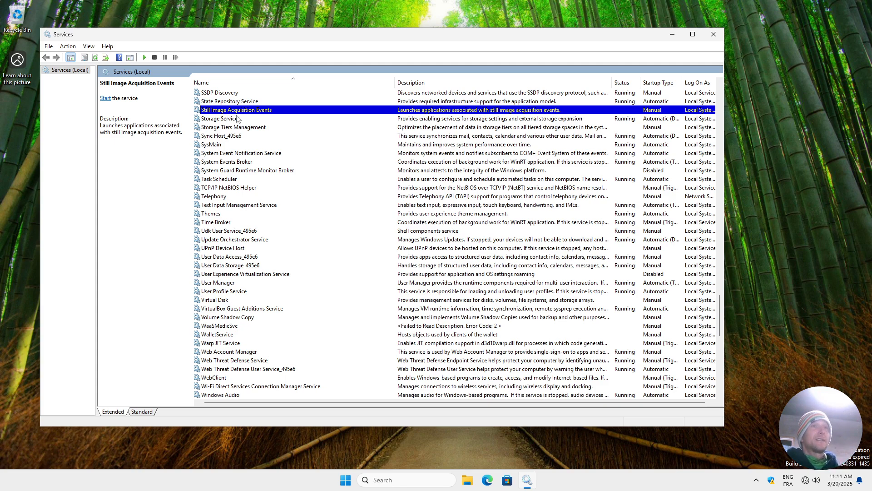
pyautogui.click(215, 145)
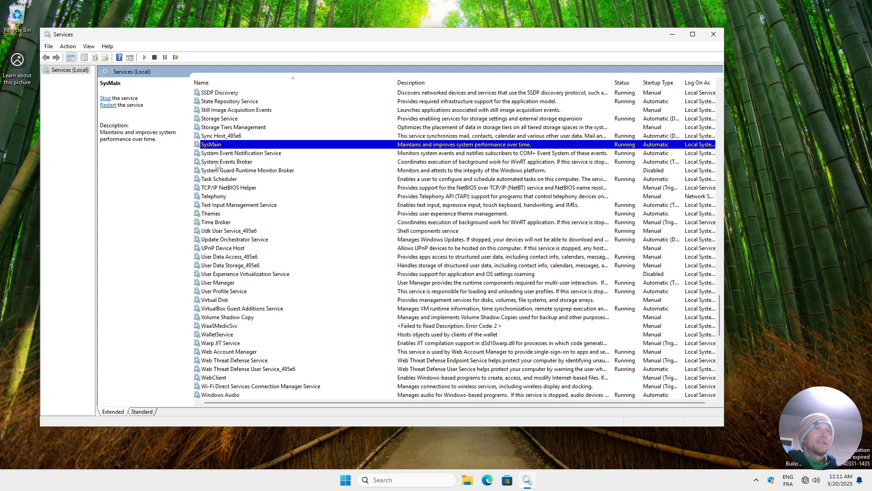
pyautogui.click(157, 140)
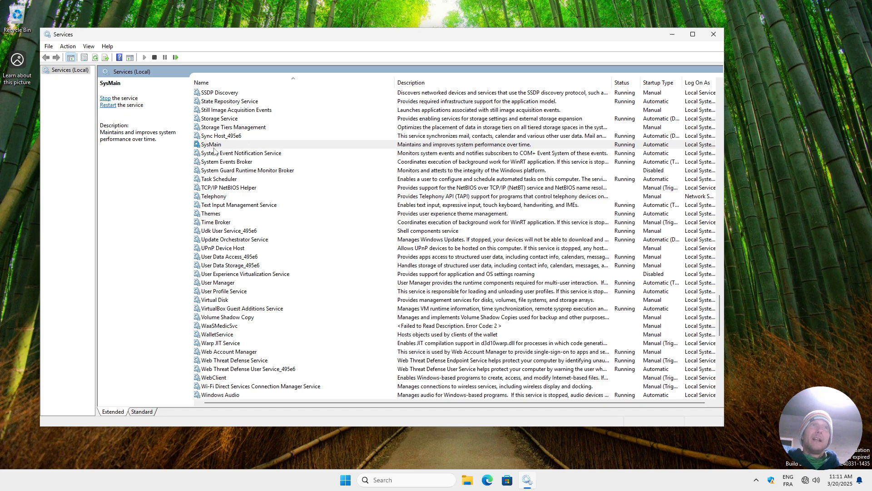
# - In SysMain's Properties, stop the running service and switch startup from Automatic to Disabled
pyautogui.rightClick(221, 146)
pyautogui.click(274, 231)
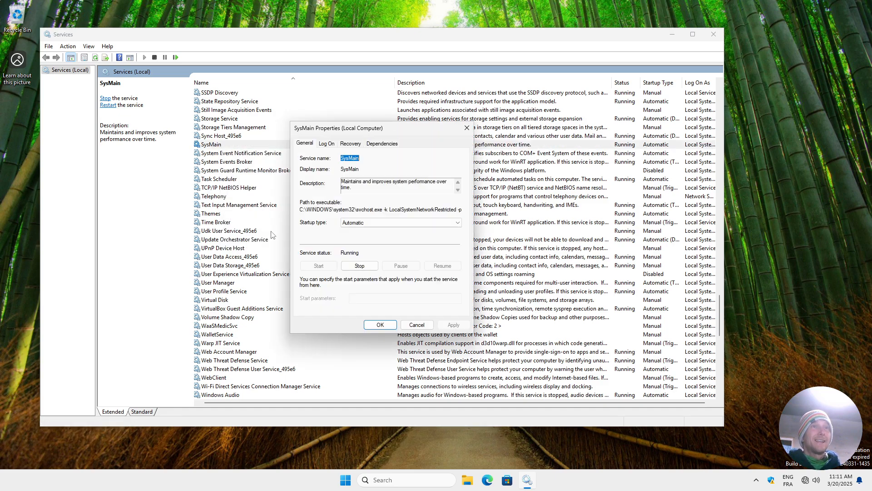
pyautogui.click(359, 266)
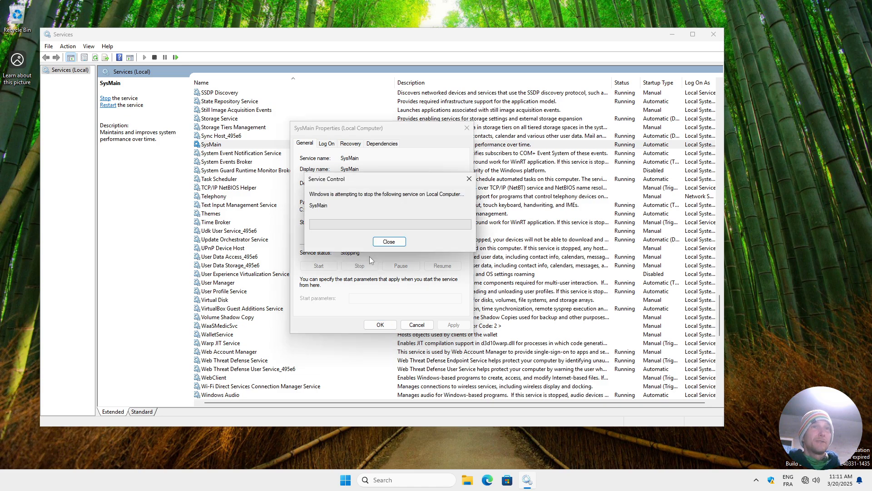
pyautogui.click(392, 223)
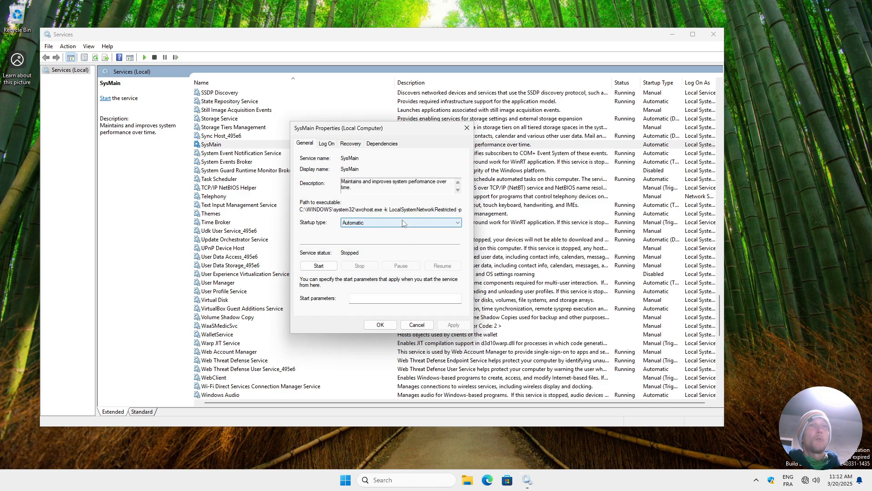
pyautogui.click(385, 244)
pyautogui.click(394, 223)
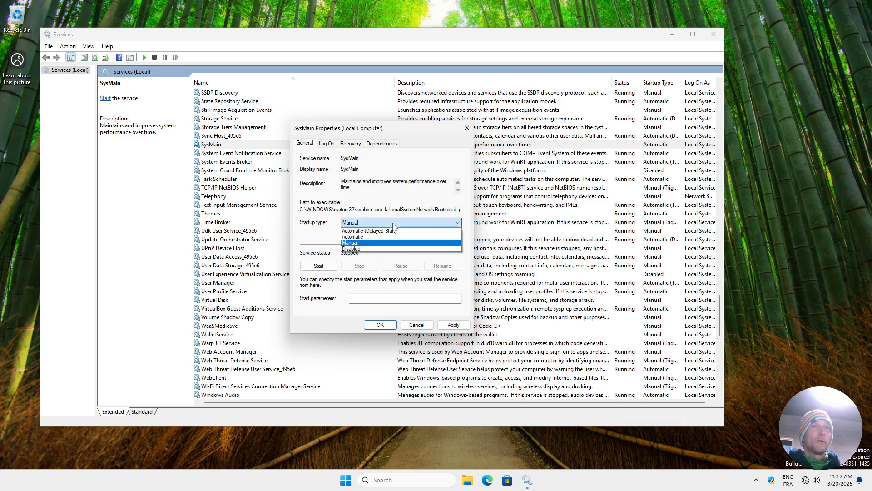
pyautogui.click(454, 324)
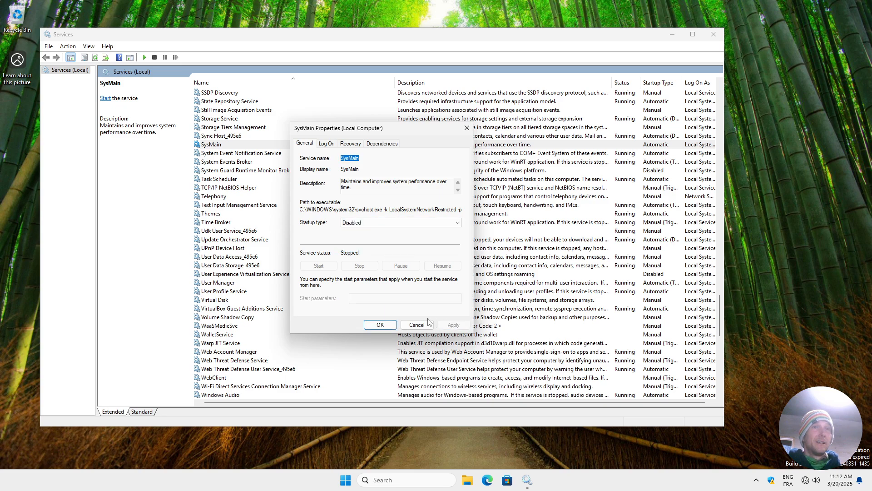
pyautogui.click(381, 325)
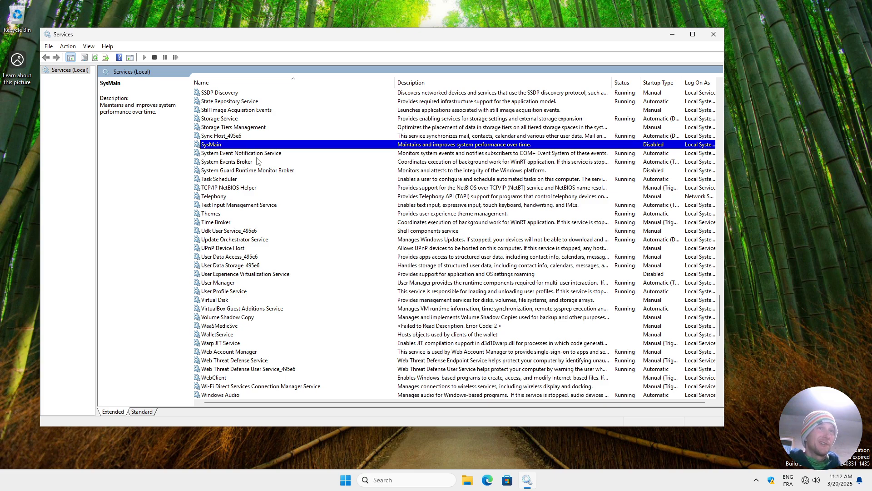
pyautogui.press('Down')
pyautogui.press('Down')
pyautogui.press('Down')
pyautogui.press('Down')
pyautogui.press('Down')
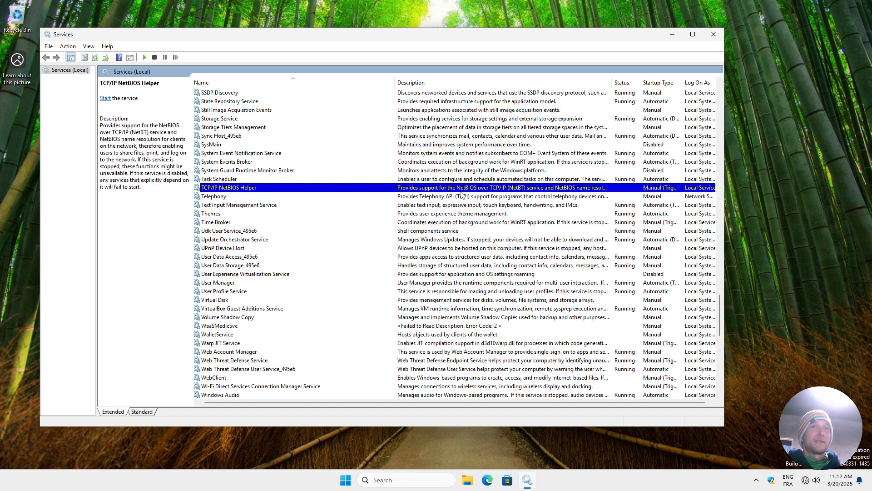
# - In TCP/IP NetBIOS Helper's Properties, choose Disabled startup, apply, and close with OK
pyautogui.rightClick(235, 187)
pyautogui.click(263, 275)
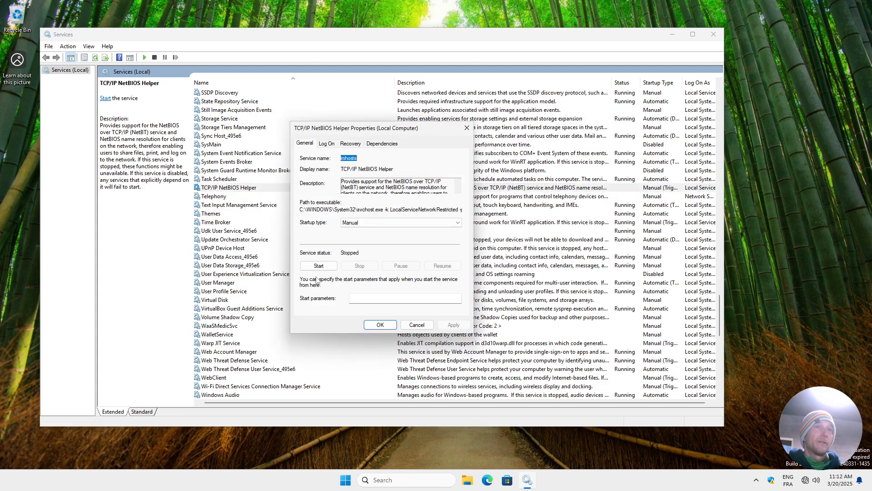
pyautogui.click(362, 224)
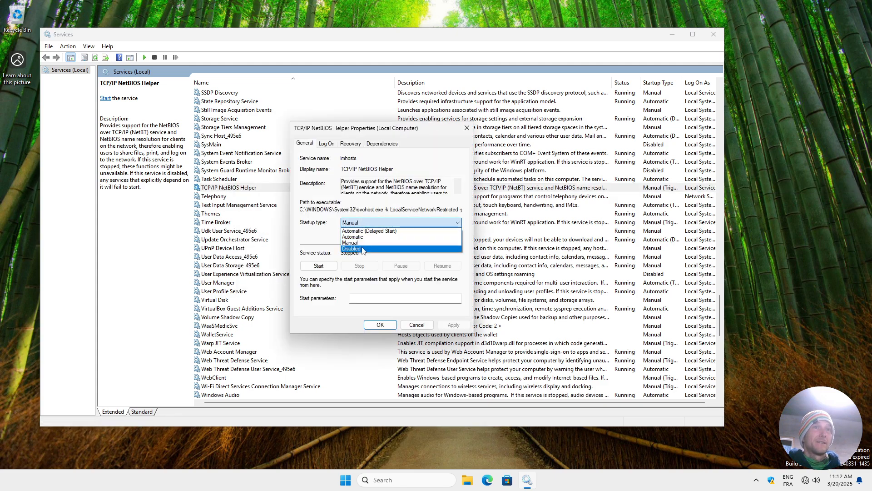
pyautogui.click(364, 252)
pyautogui.click(452, 325)
pyautogui.click(380, 324)
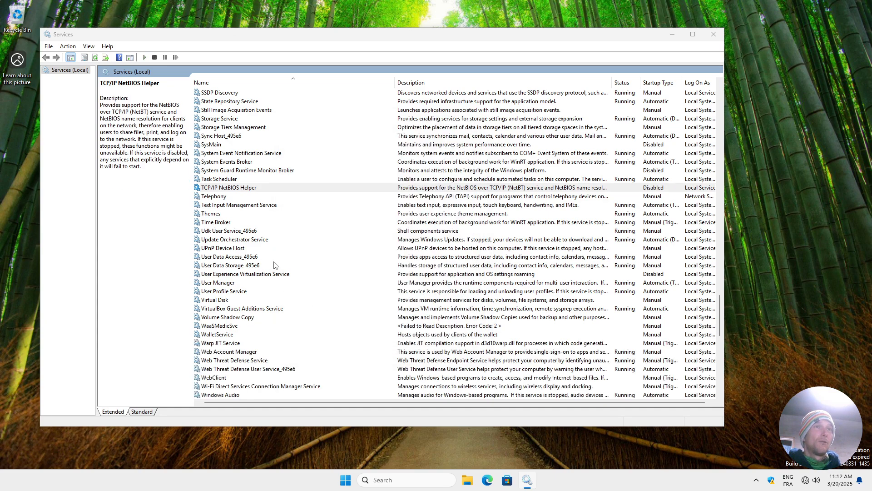
pyautogui.scroll(-1, 255, 220)
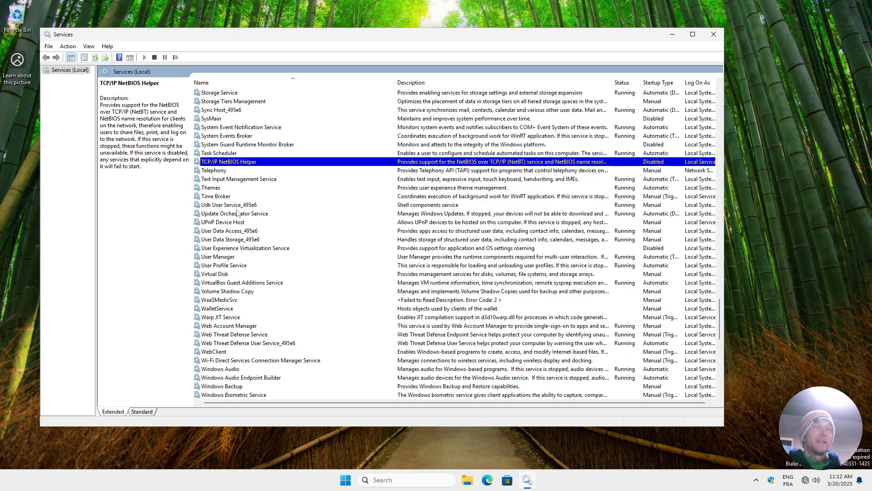
pyautogui.click(246, 172)
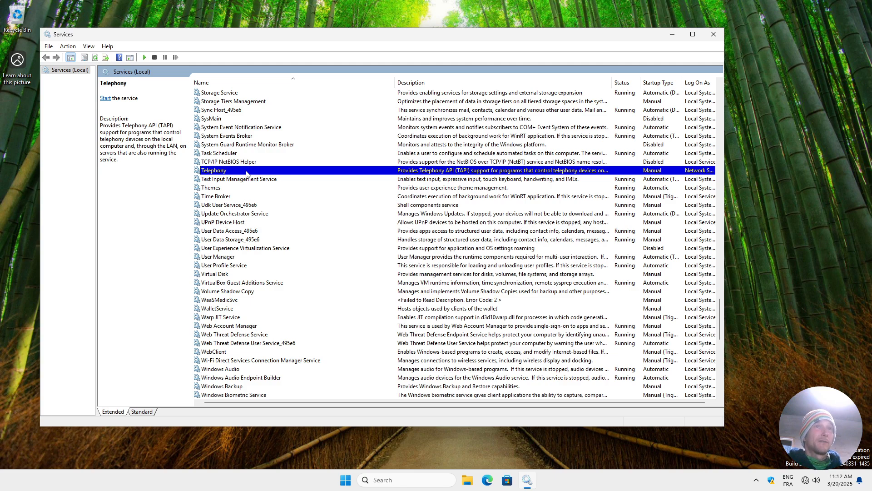
# - Step through Text Input Management, Themes, Time Broker and the User Data services
pyautogui.press('Down')
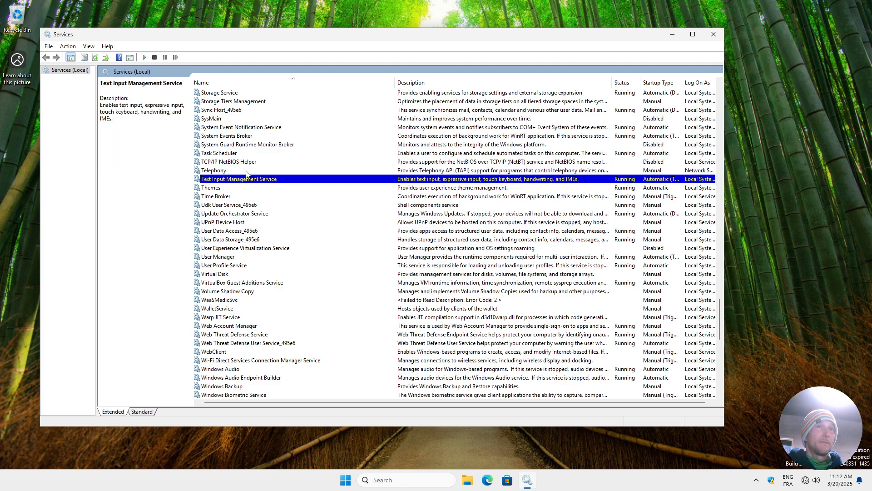
pyautogui.press('Down')
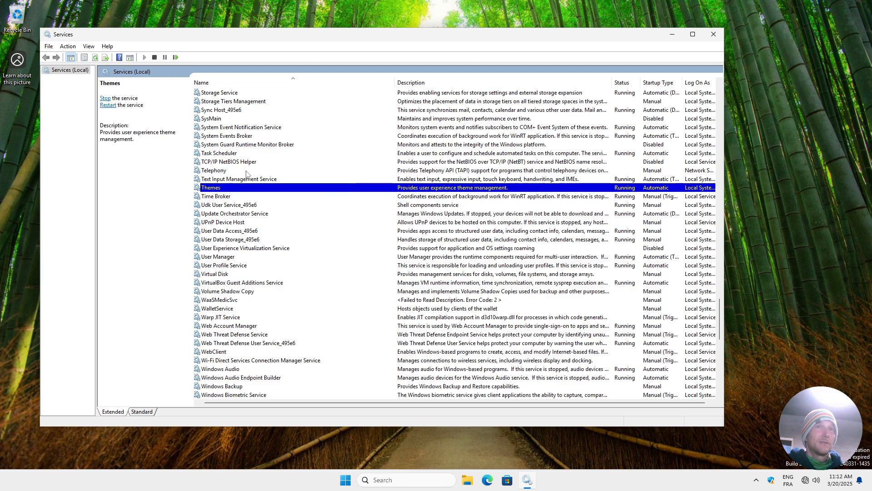
pyautogui.press('Down')
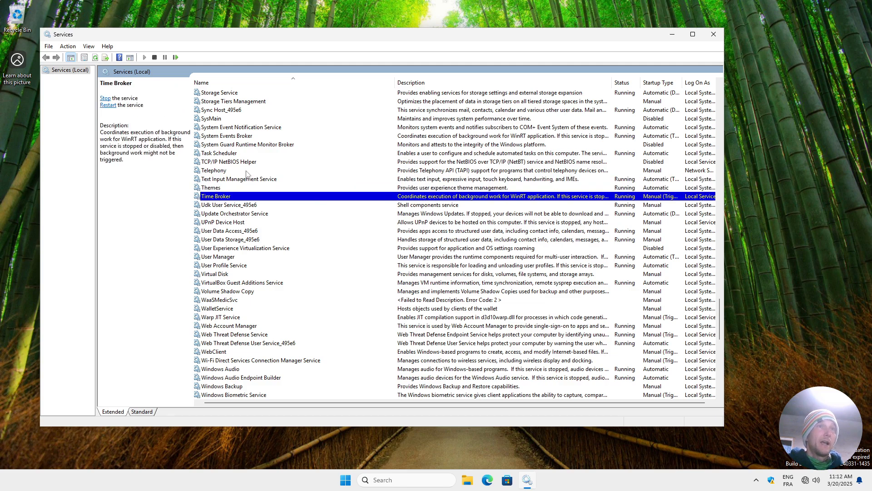
pyautogui.press('Down')
pyautogui.press('Down')
pyautogui.press('Down')
pyautogui.press('Down')
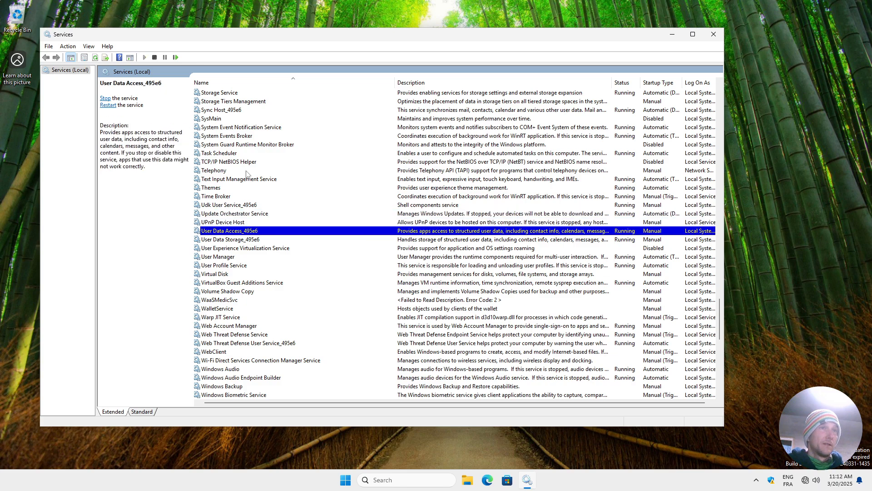
pyautogui.press('Up')
pyautogui.press('Up')
pyautogui.press('Down')
pyautogui.press('Down')
pyautogui.press('Down')
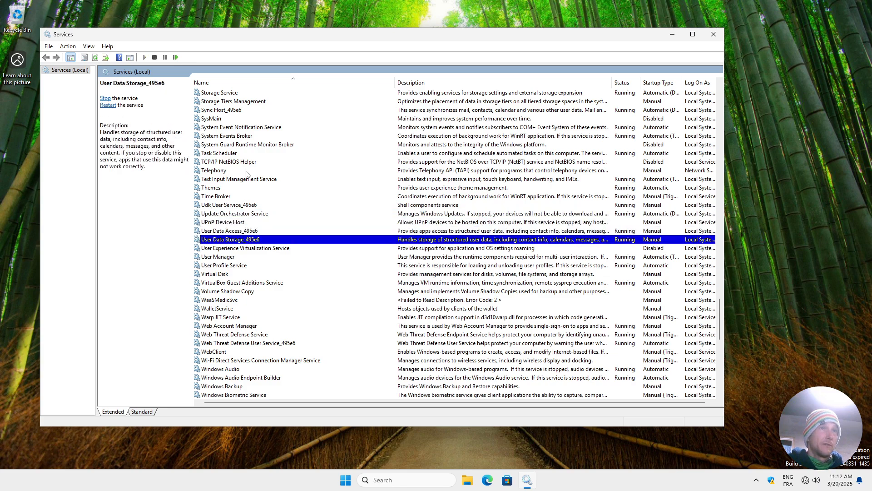
pyautogui.press('Down')
# - Check Virtual Disk and Volume Shadow Copy, then select Xbox Accessory Management Service at the bottom
pyautogui.scroll(-2, 303, 295)
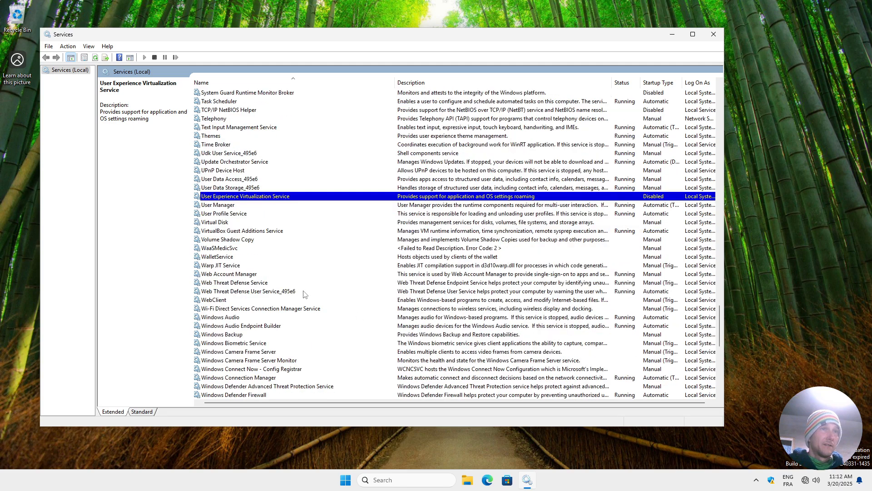
pyautogui.click(249, 223)
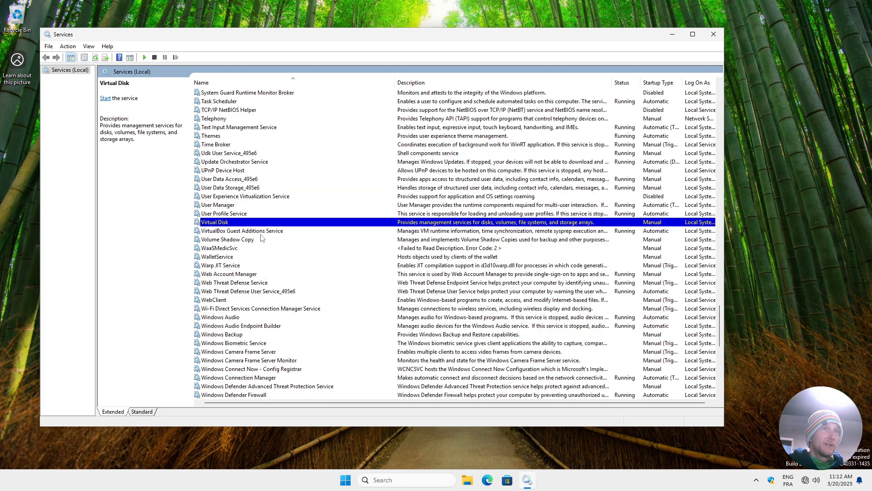
pyautogui.press('Down')
pyautogui.click(256, 242)
pyautogui.scroll(-1, 263, 256)
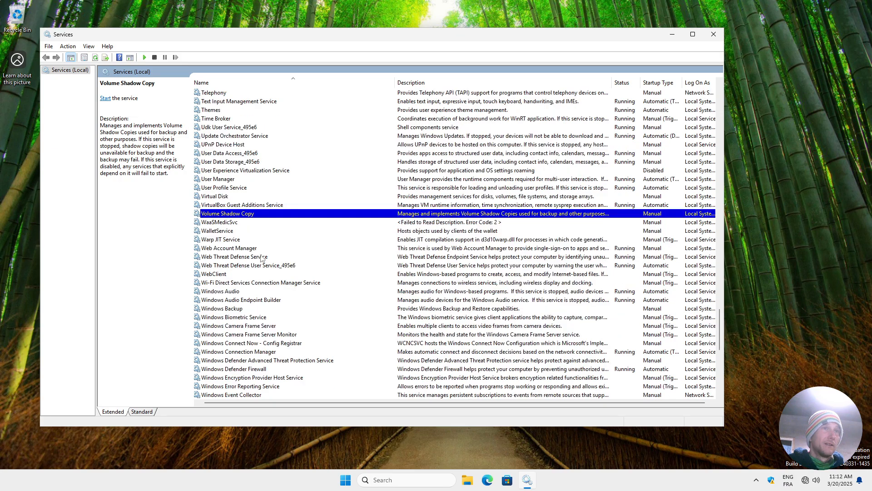
pyautogui.scroll(-1, 329, 244)
pyautogui.scroll(-7, 336, 250)
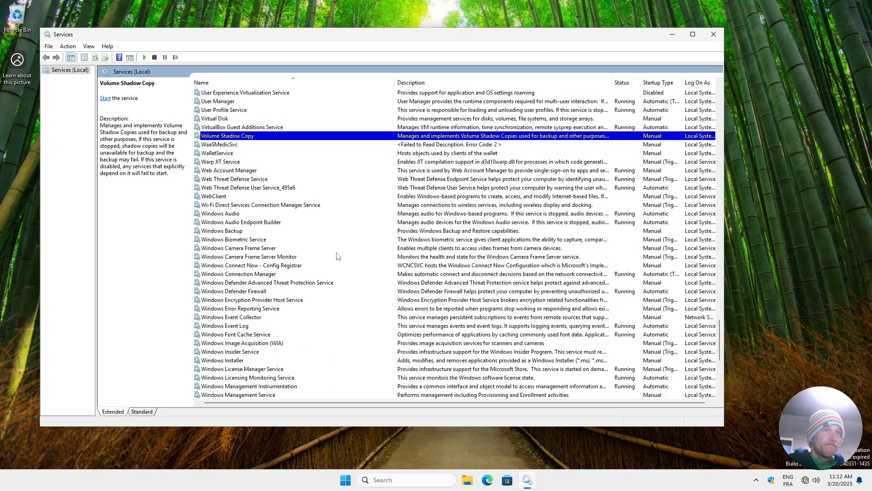
pyautogui.scroll(-4, 333, 253)
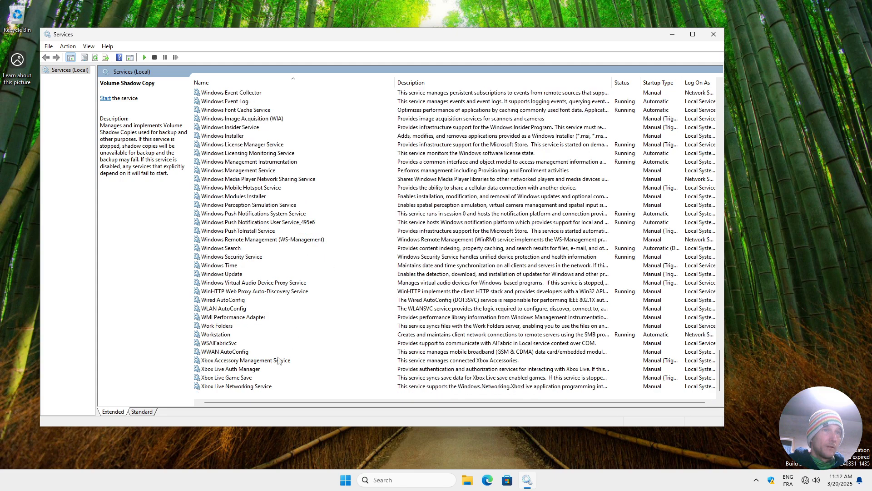
pyautogui.click(230, 362)
# - Set Xbox Accessory Management Service's startup type to Disabled and apply it
pyautogui.rightClick(230, 362)
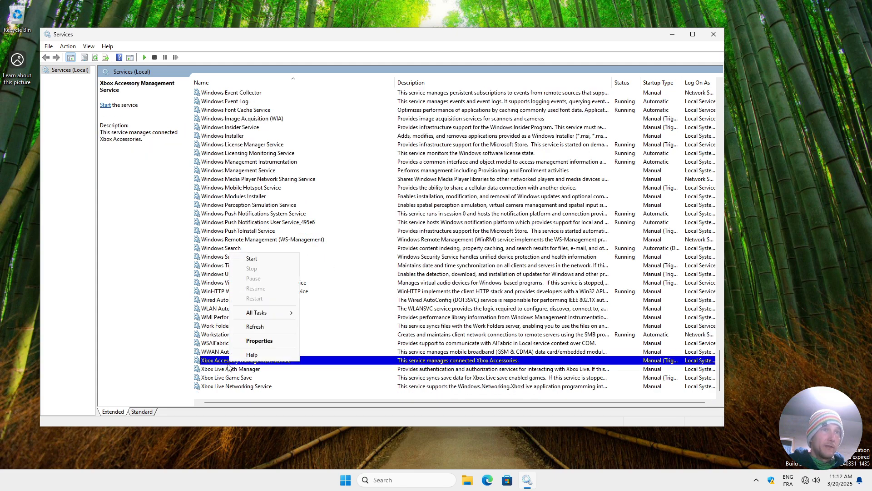
pyautogui.click(255, 341)
pyautogui.click(382, 223)
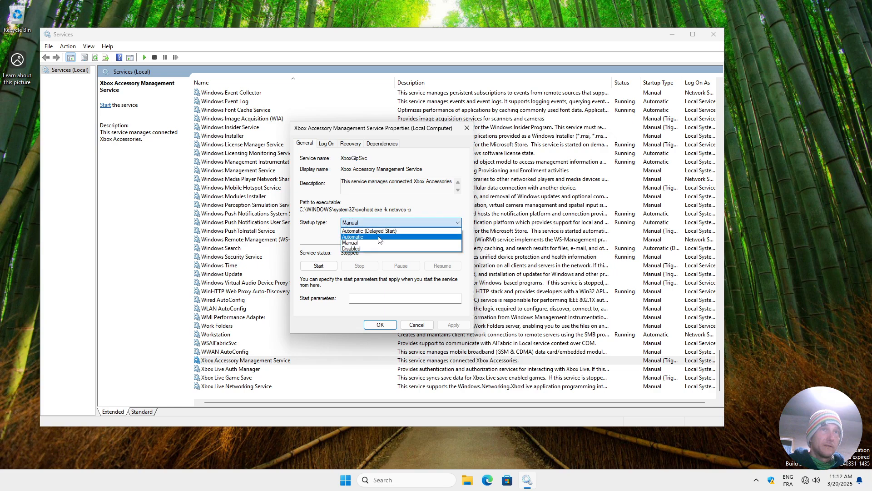
pyautogui.click(383, 252)
pyautogui.click(449, 326)
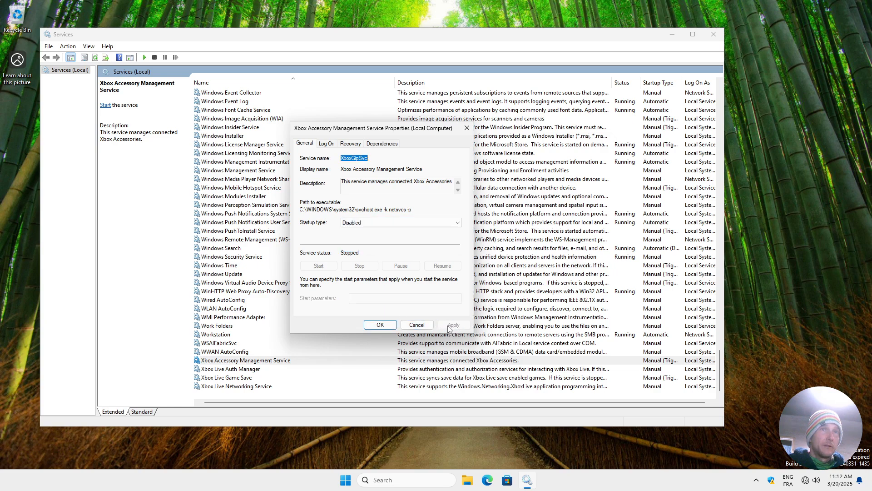
pyautogui.click(381, 324)
# - Set Xbox Live Auth Manager's startup type to Disabled and apply it
pyautogui.click(223, 370)
pyautogui.rightClick(230, 371)
pyautogui.click(247, 351)
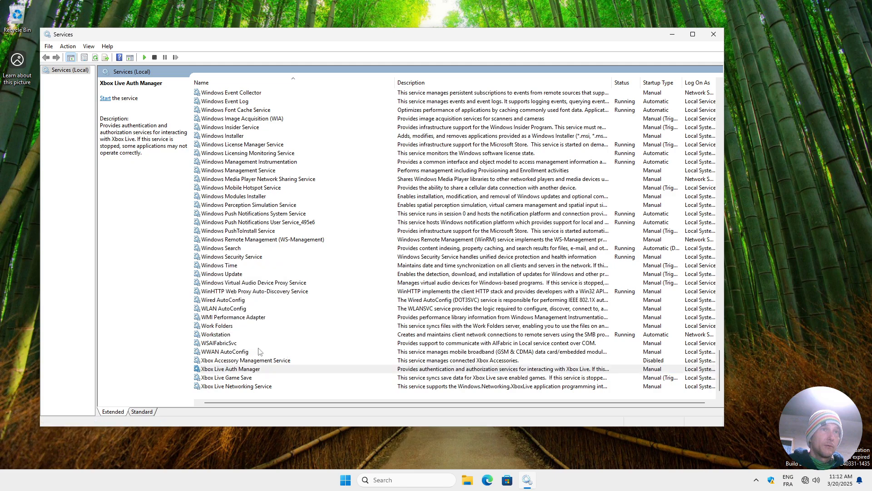
pyautogui.click(357, 223)
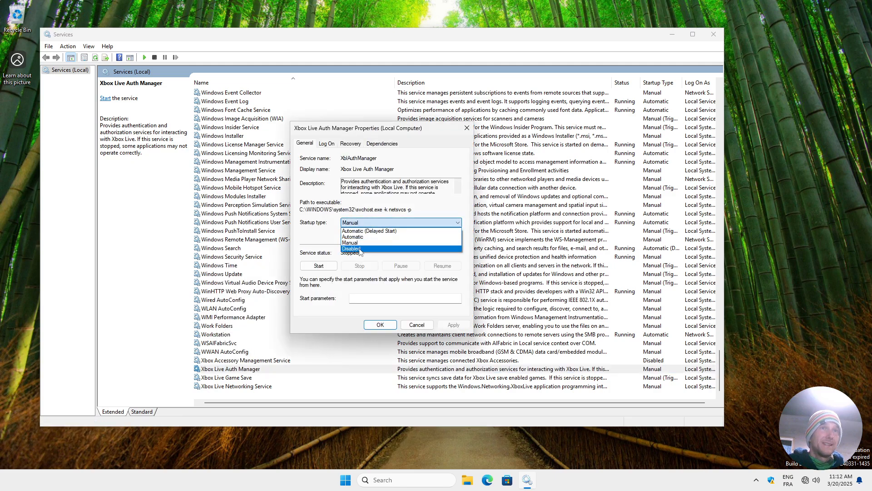
pyautogui.click(359, 249)
pyautogui.click(453, 324)
pyautogui.click(375, 327)
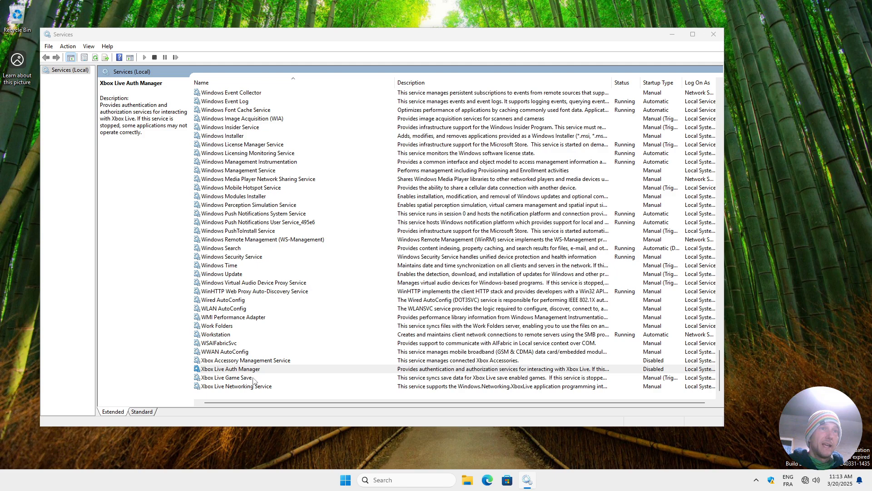
# - Set Xbox Live Game Save's startup type to Disabled and apply it
pyautogui.click(253, 378)
pyautogui.rightClick(243, 379)
pyautogui.click(270, 358)
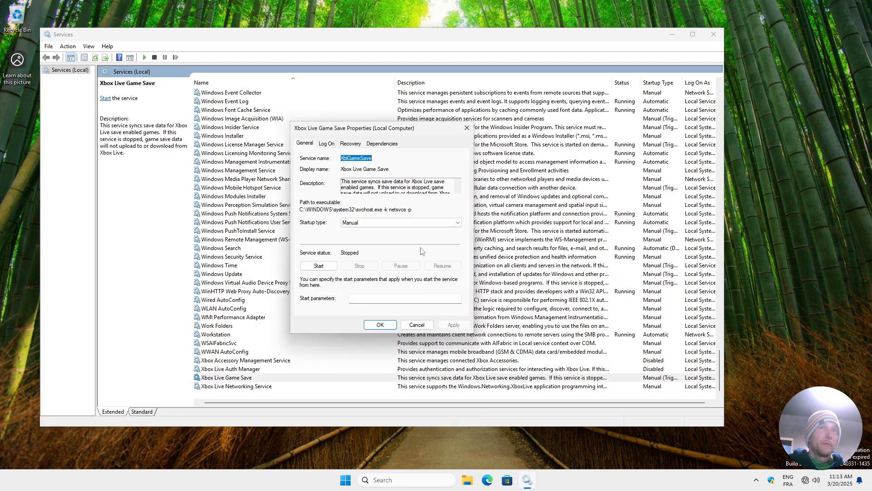
pyautogui.click(400, 223)
pyautogui.click(413, 249)
pyautogui.click(451, 325)
pyautogui.click(380, 325)
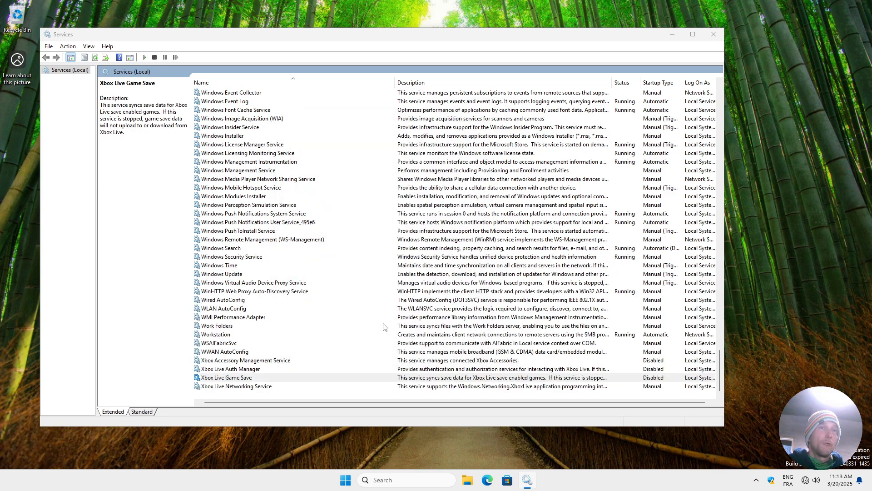
# - Set Xbox Live Networking Service's startup type to Disabled and apply it
pyautogui.click(262, 386)
pyautogui.rightClick(261, 386)
pyautogui.click(286, 364)
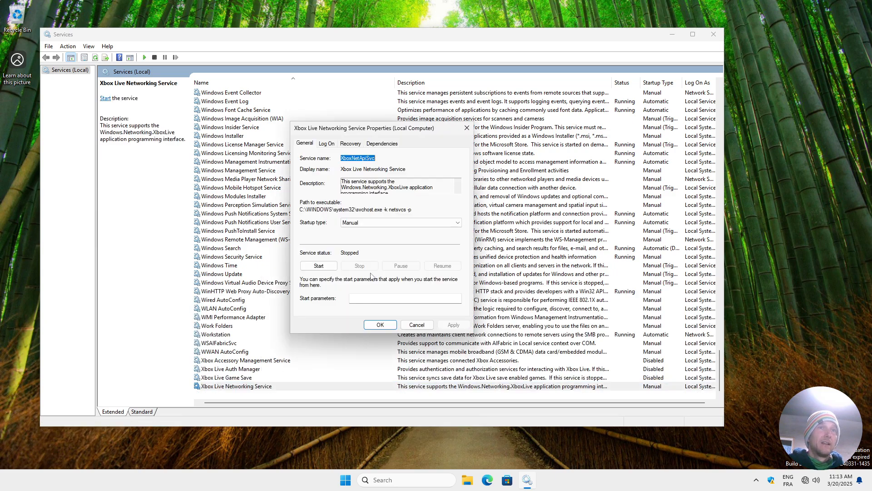
pyautogui.click(406, 222)
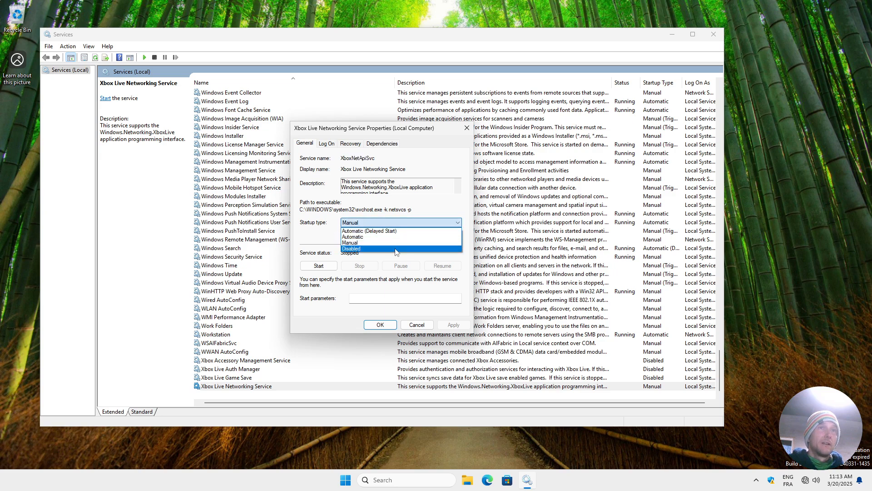
pyautogui.click(401, 257)
pyautogui.click(452, 325)
pyautogui.click(380, 325)
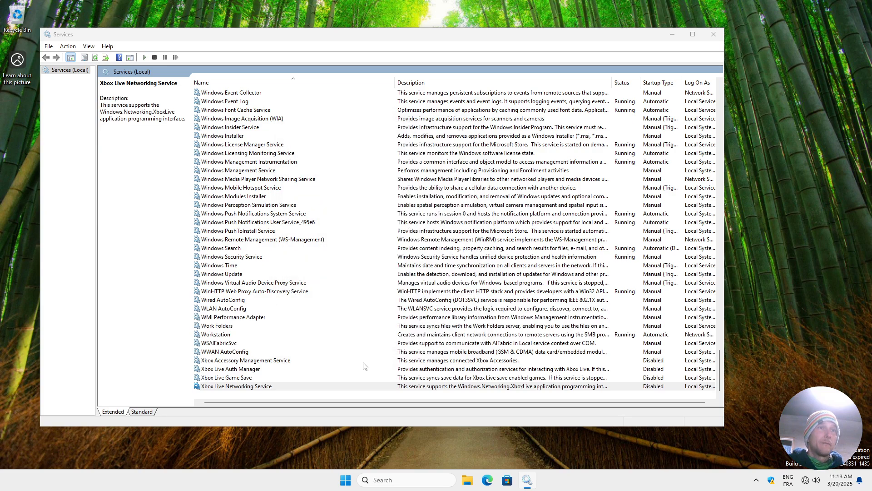
pyautogui.click(268, 309)
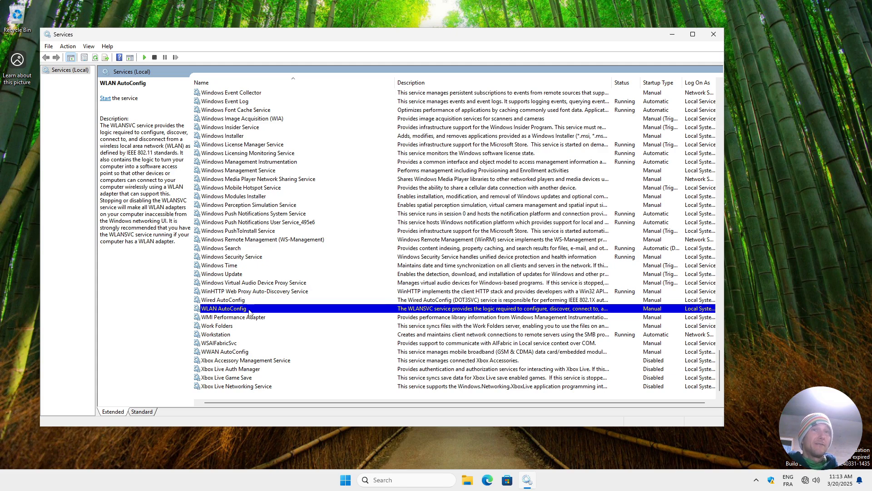
# - In WLAN AutoConfig's Properties, choose Disabled startup, apply, and close with OK
pyautogui.rightClick(249, 312)
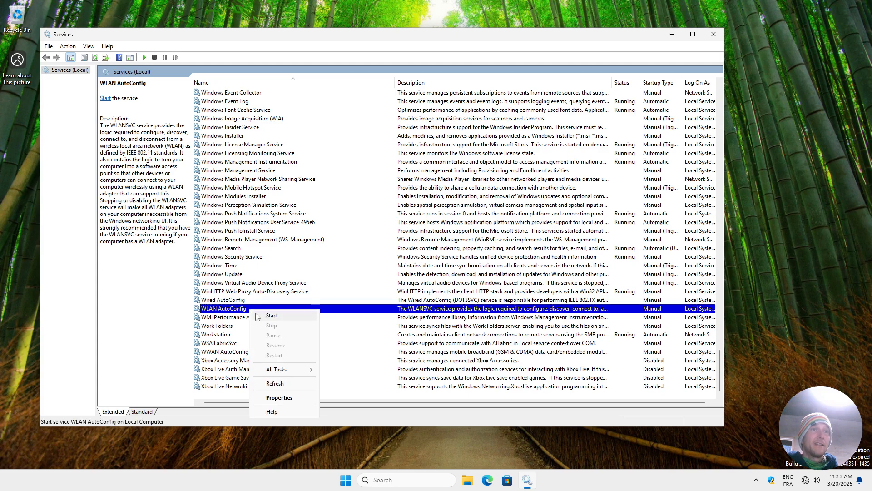
pyautogui.click(302, 397)
pyautogui.click(409, 223)
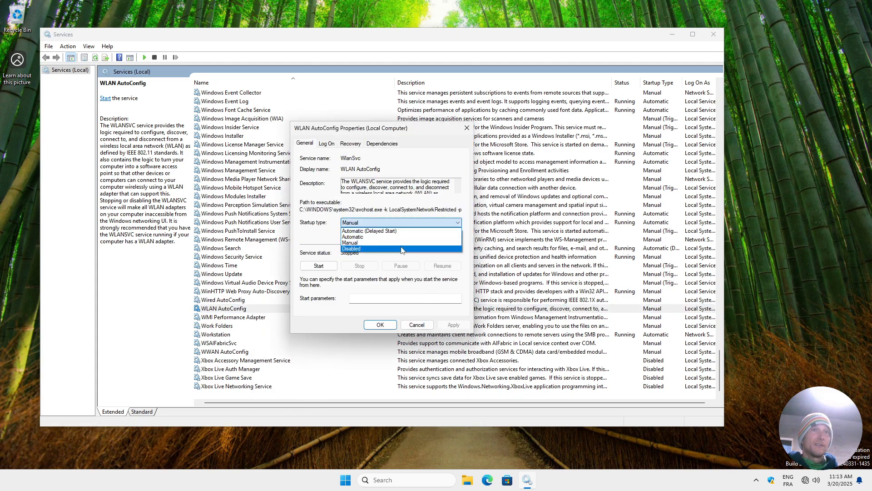
pyautogui.click(403, 251)
pyautogui.click(450, 326)
pyautogui.click(384, 325)
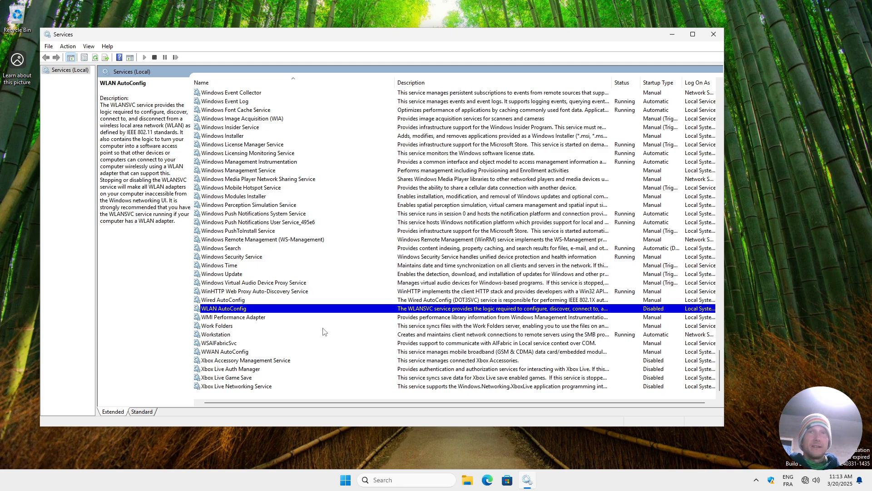
# - Close the Services console and shut down the Windows 11 virtual machine from the Start menu's power options
pyautogui.click(714, 35)
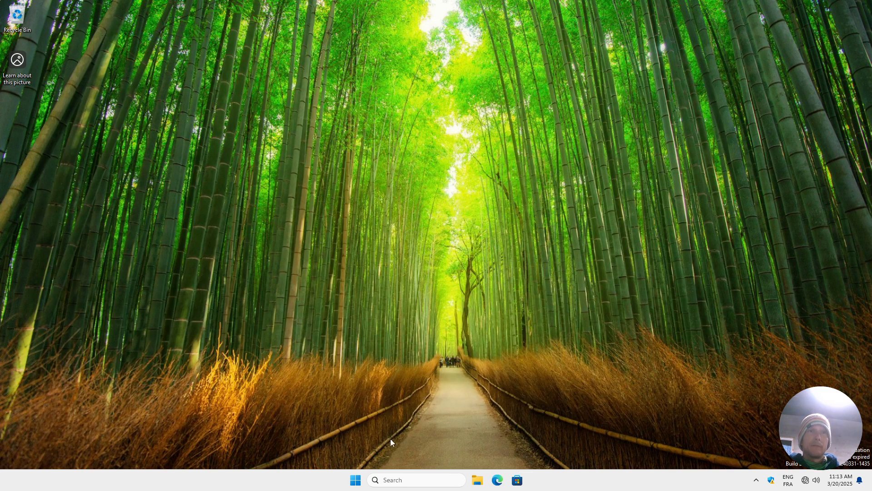
pyautogui.click(355, 481)
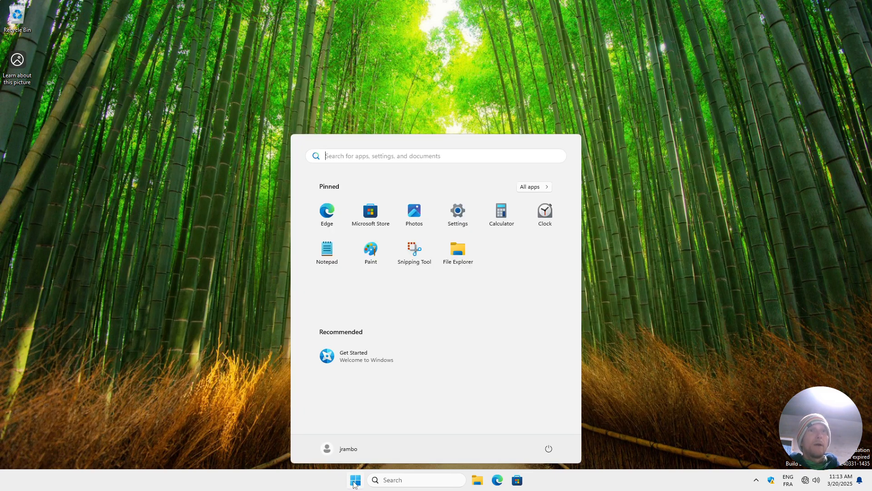
pyautogui.click(549, 449)
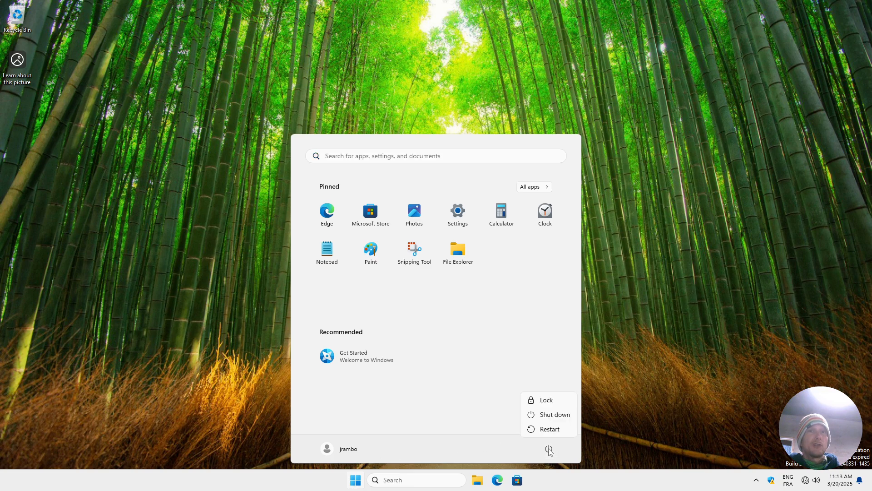
pyautogui.click(559, 418)
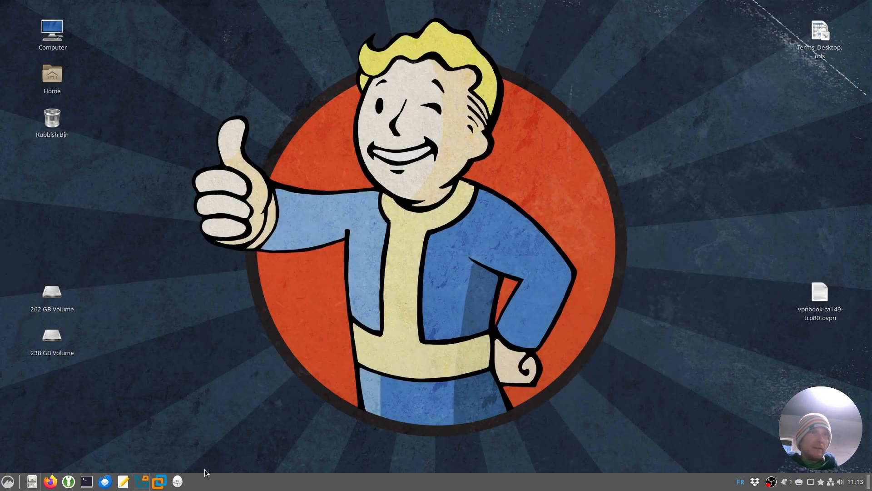
# - Launch the Win11-Mach-01 virtual machine from the Oracle VirtualBox Manager window
pyautogui.click(141, 481)
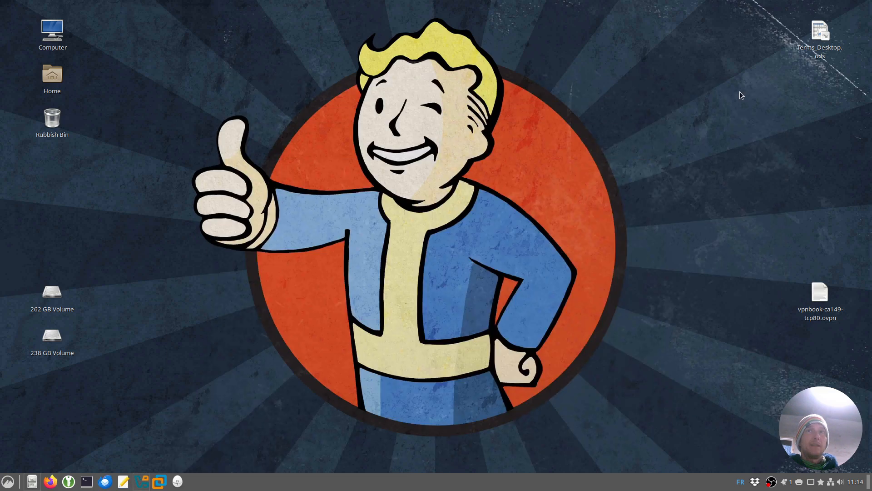
pyautogui.click(744, 89)
pyautogui.click(149, 481)
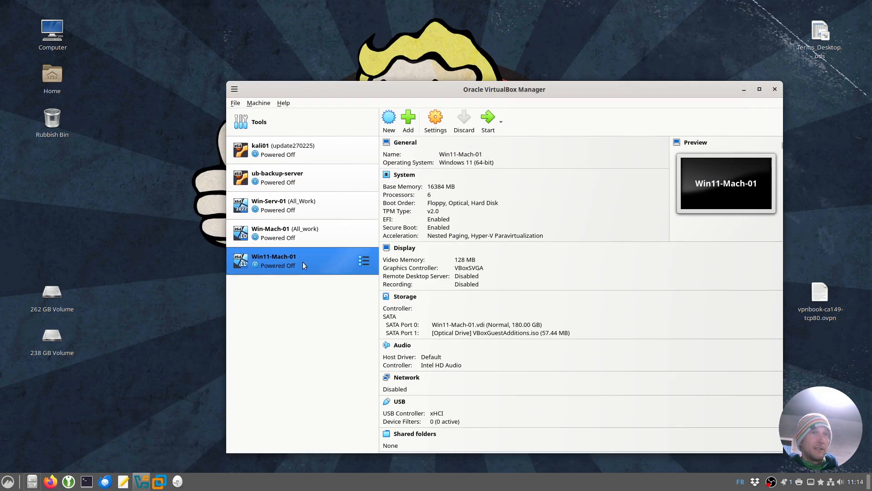
pyautogui.doubleClick(303, 261)
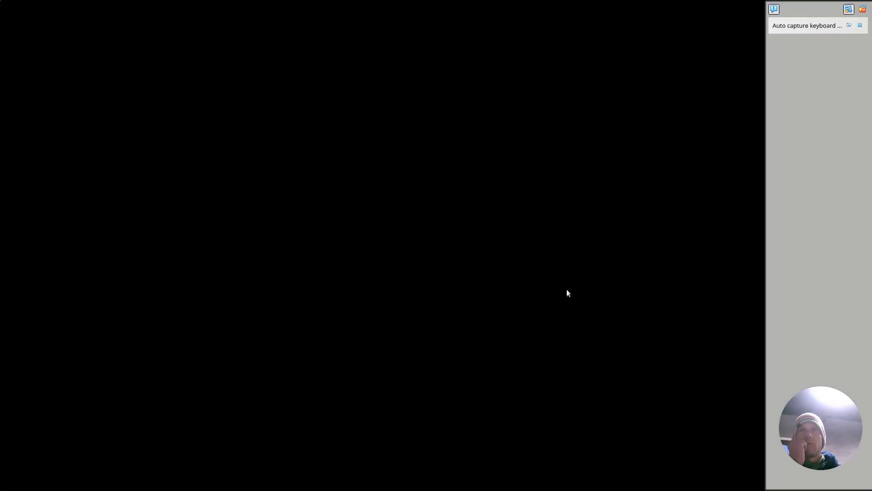
# - Dismiss the VirtualBox notifications, sign in to Win11-Mach-01 with the account password, and leave full-screen mode
pyautogui.click(861, 9)
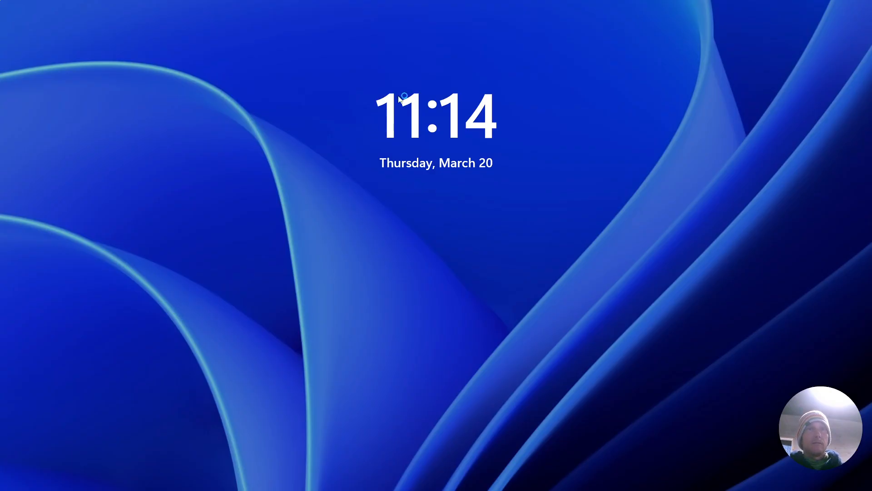
pyautogui.click(457, 247)
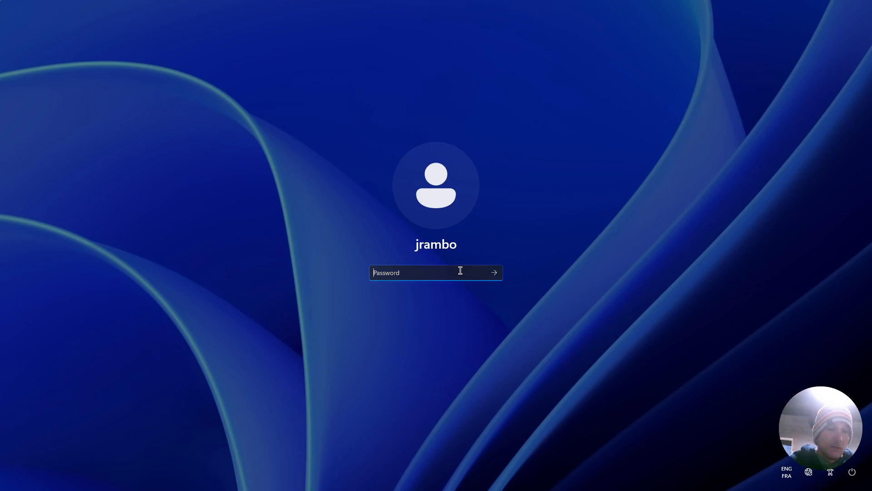
pyautogui.write('•')
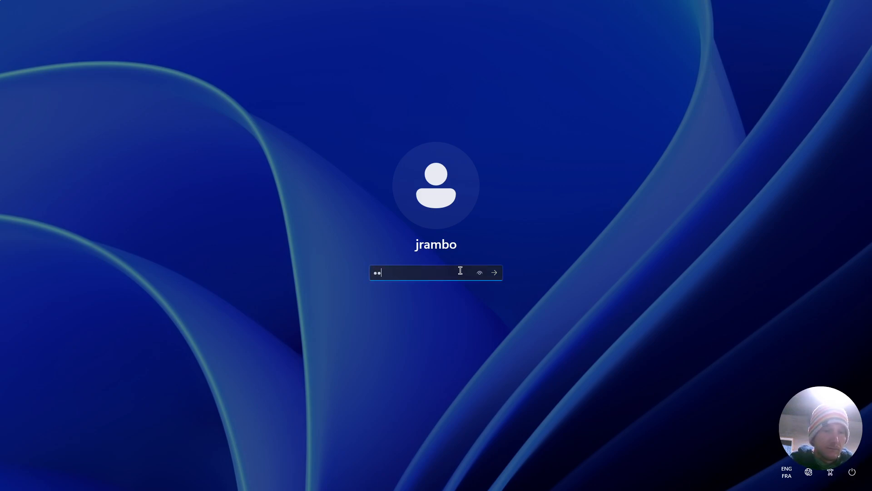
pyautogui.press('Return')
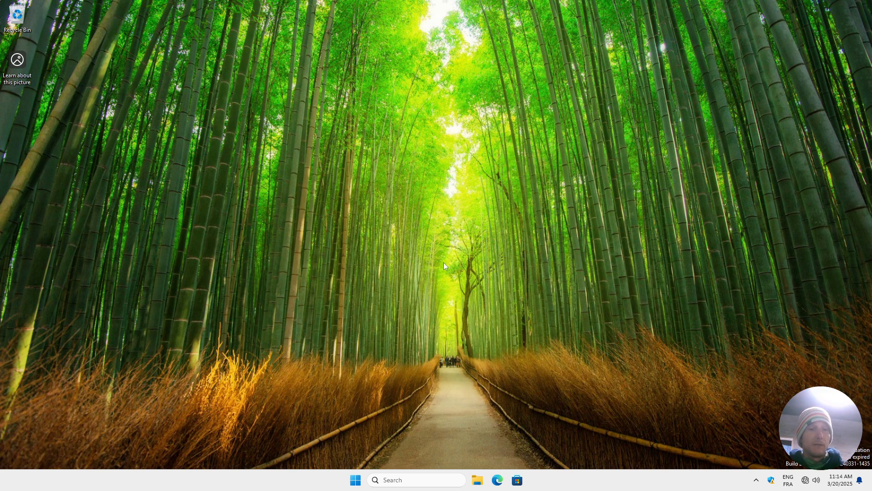
pyautogui.hotkey('ctrl', 'f')
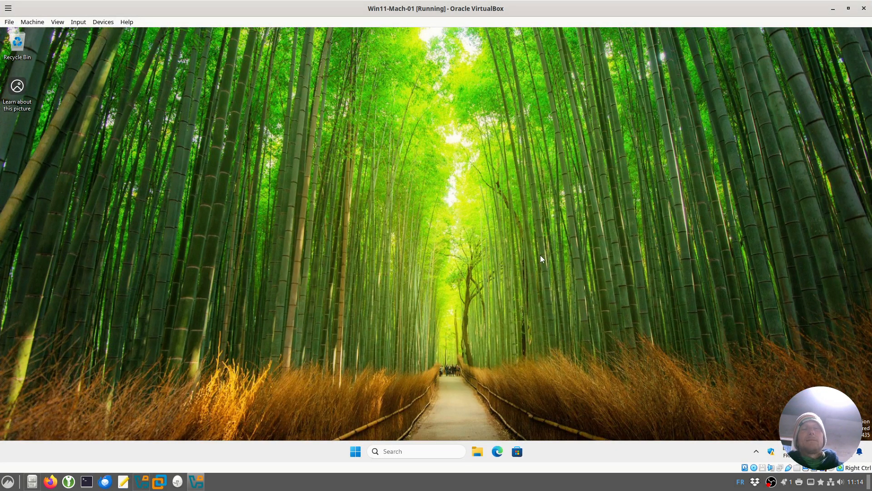